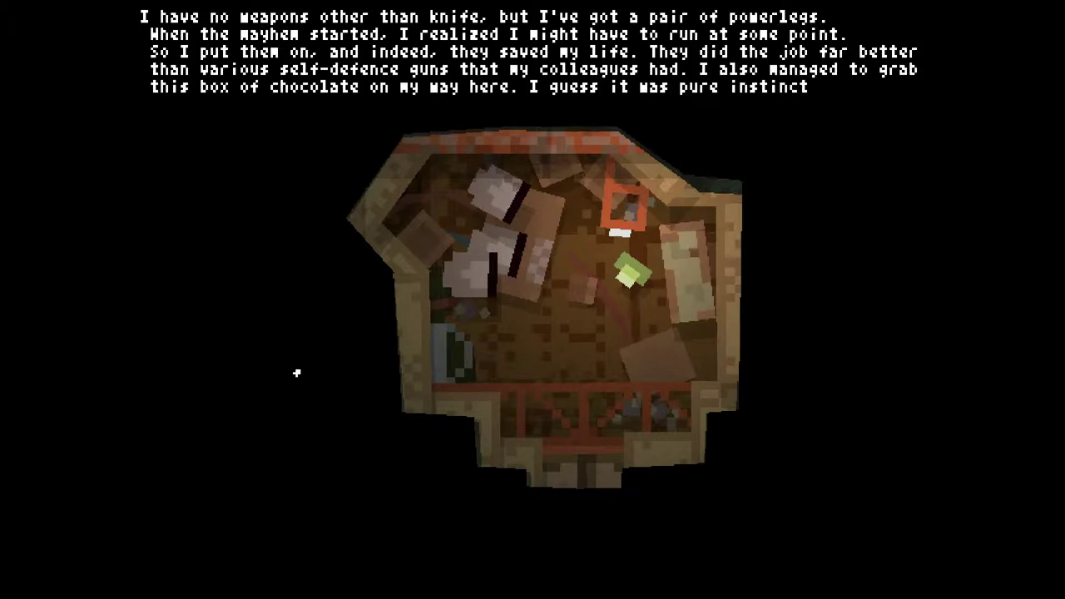
Dismiss the story text and walk around collecting the four empty cans
key(Return)
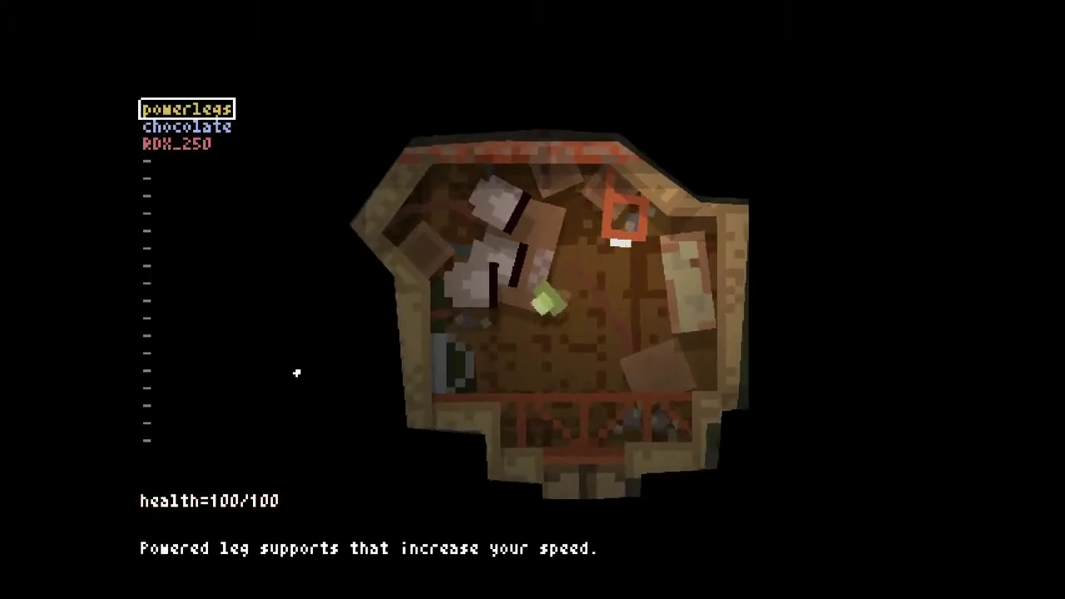
key(e)
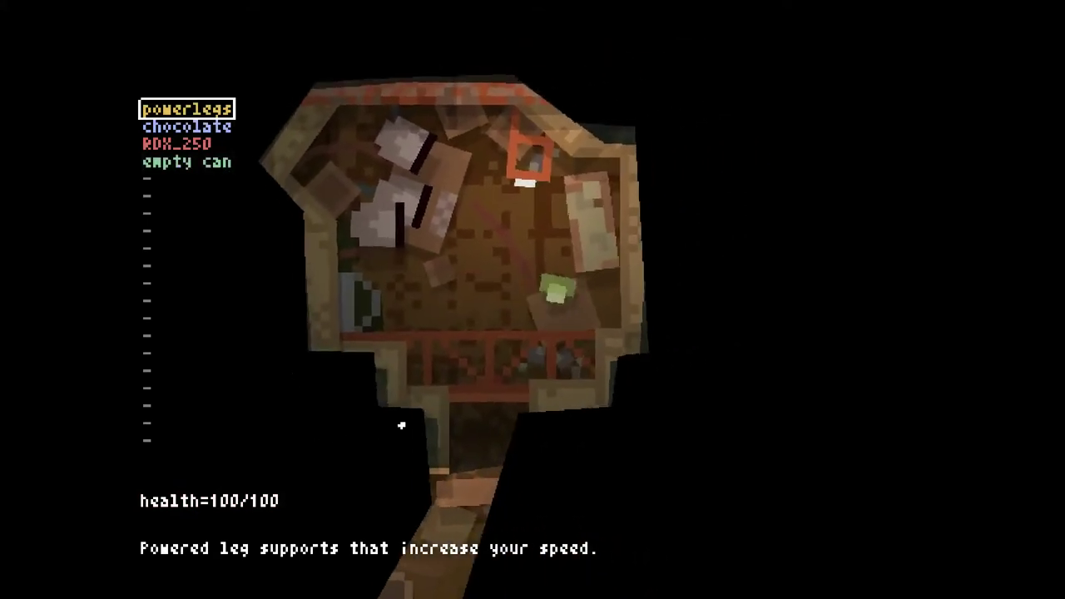
key(e)
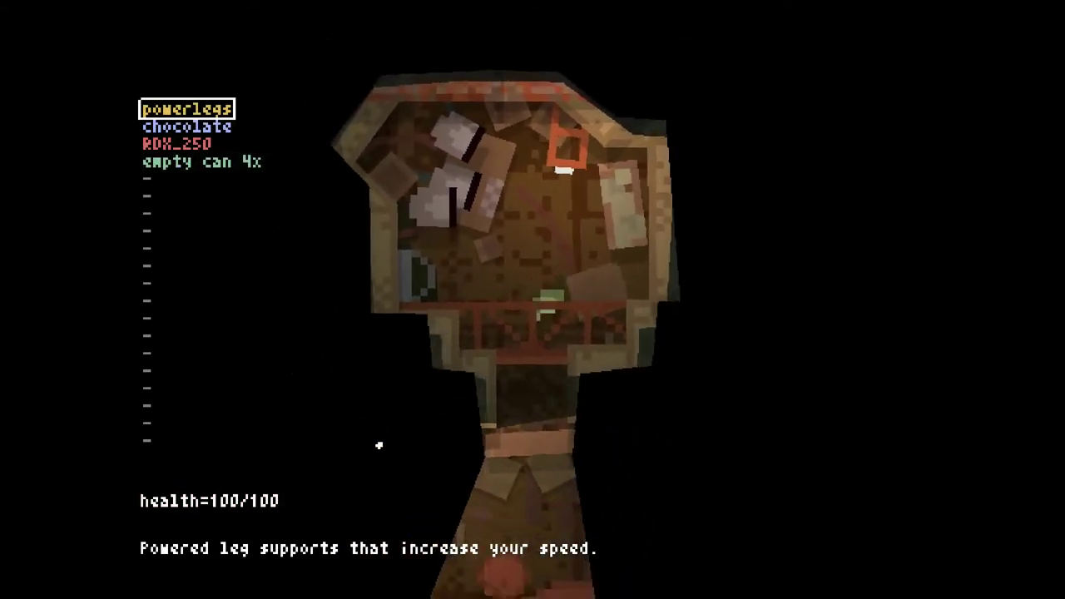
key(s)
key(a)
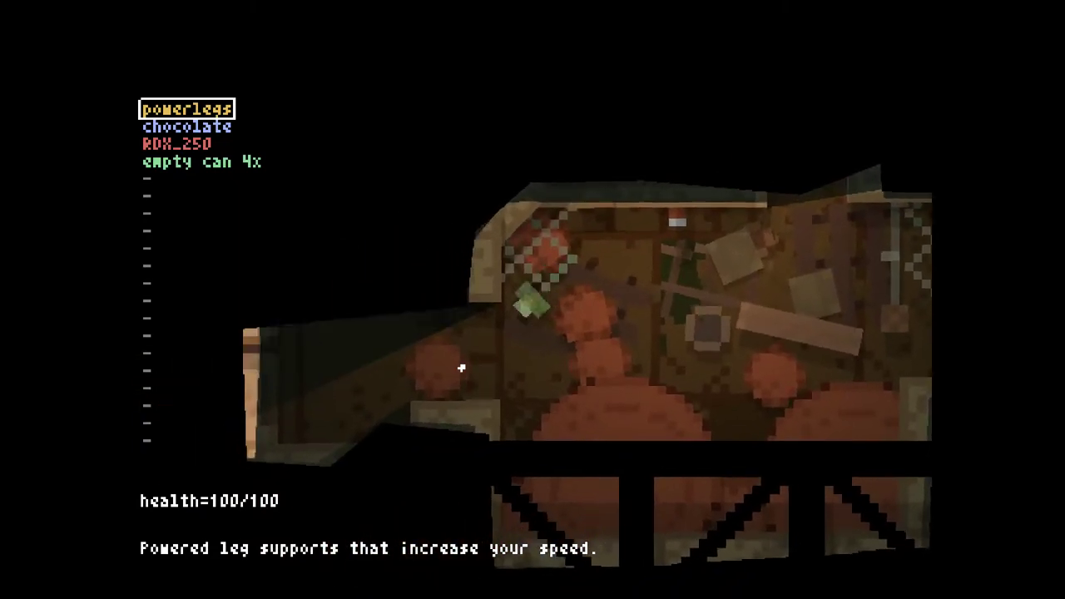
key(a)
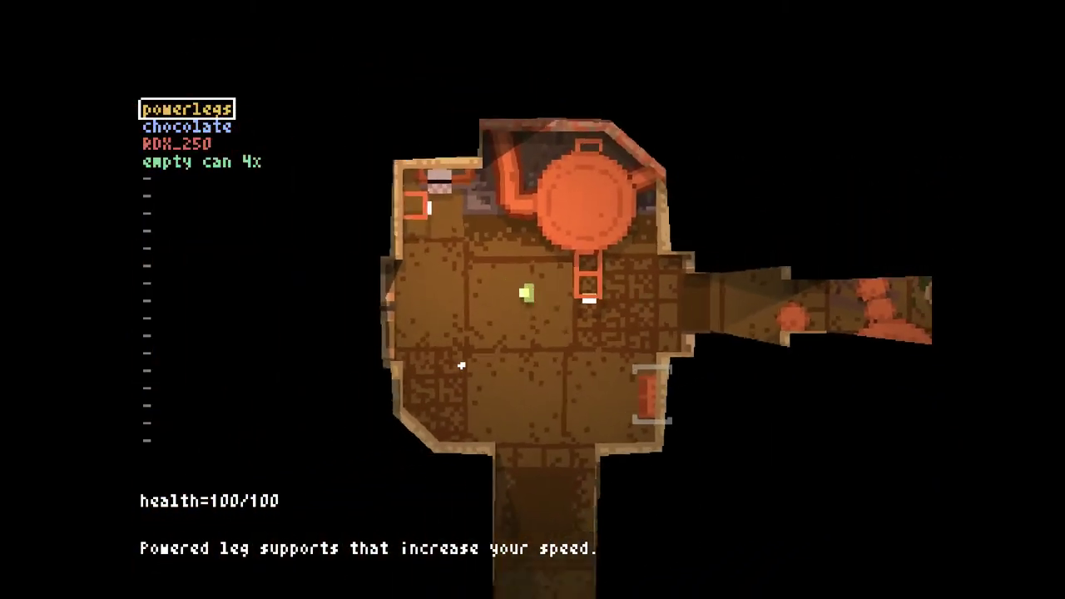
Take the round room's pickups and craft a nailbomb from RDX and a nailbox
key(e)
key(Down)
key(e)
key(Down)
key(Down)
key(e)
key(Down)
key(Down)
key(e)
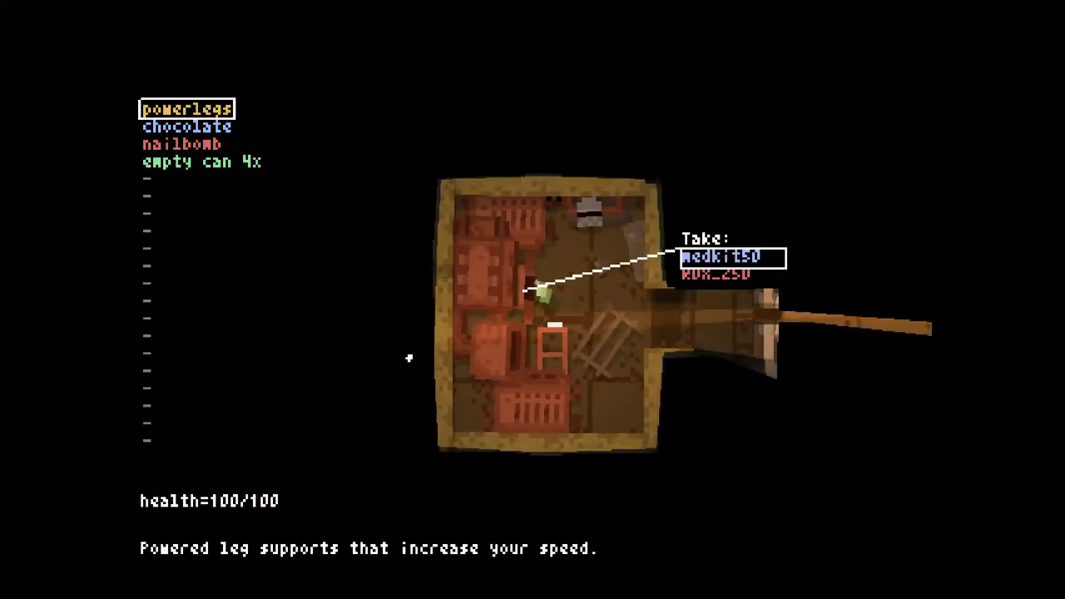
key(d)
key(d)
key(d)
key(d)
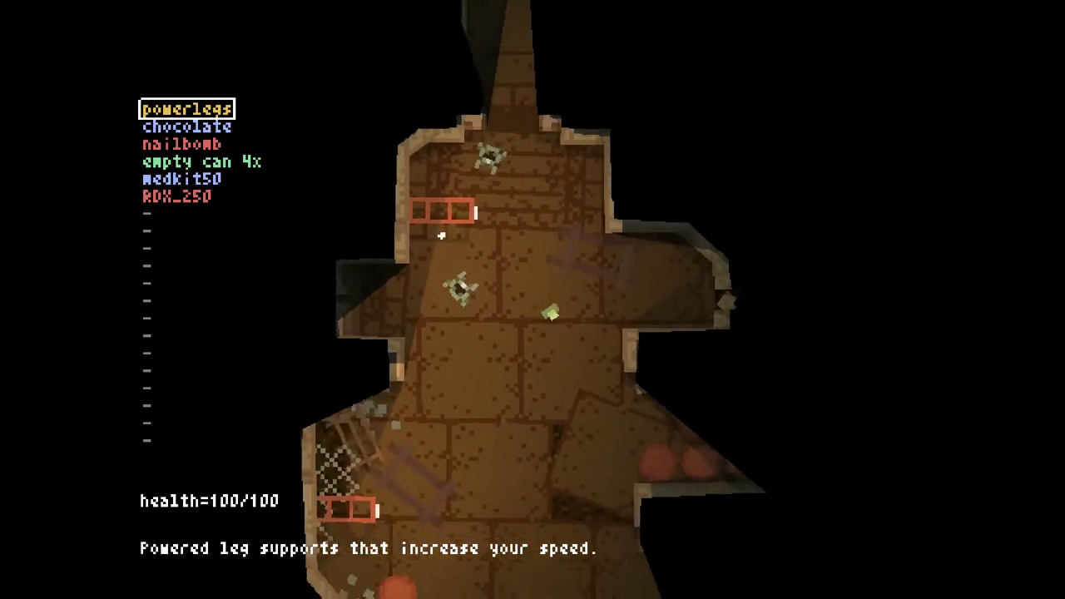
Head down into the lower room and advance toward the zombies
key(s)
key(s)
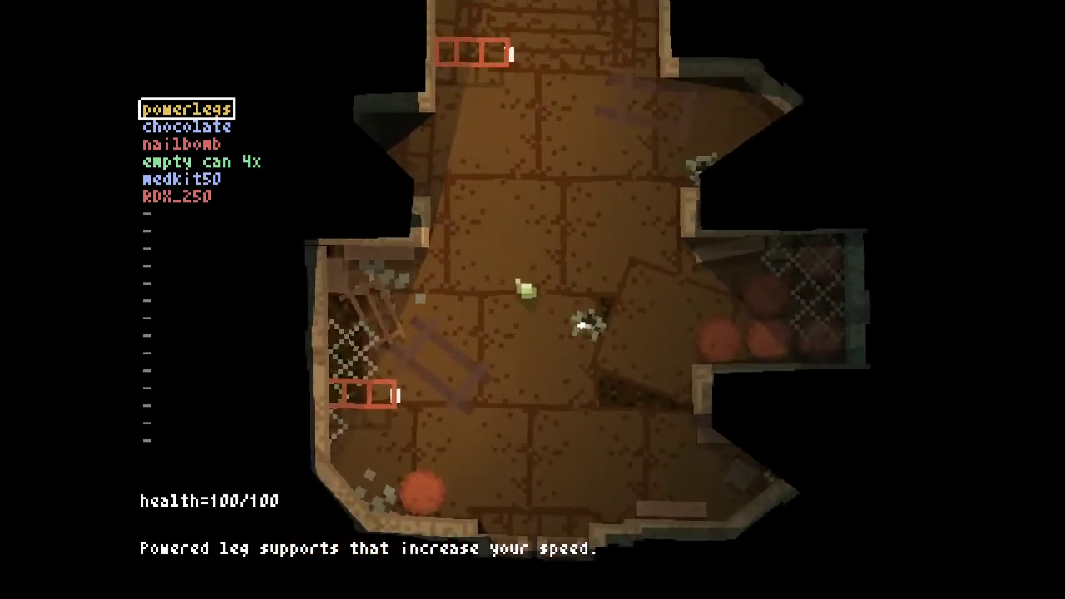
key(w)
key(w)
key(a)
key(w)
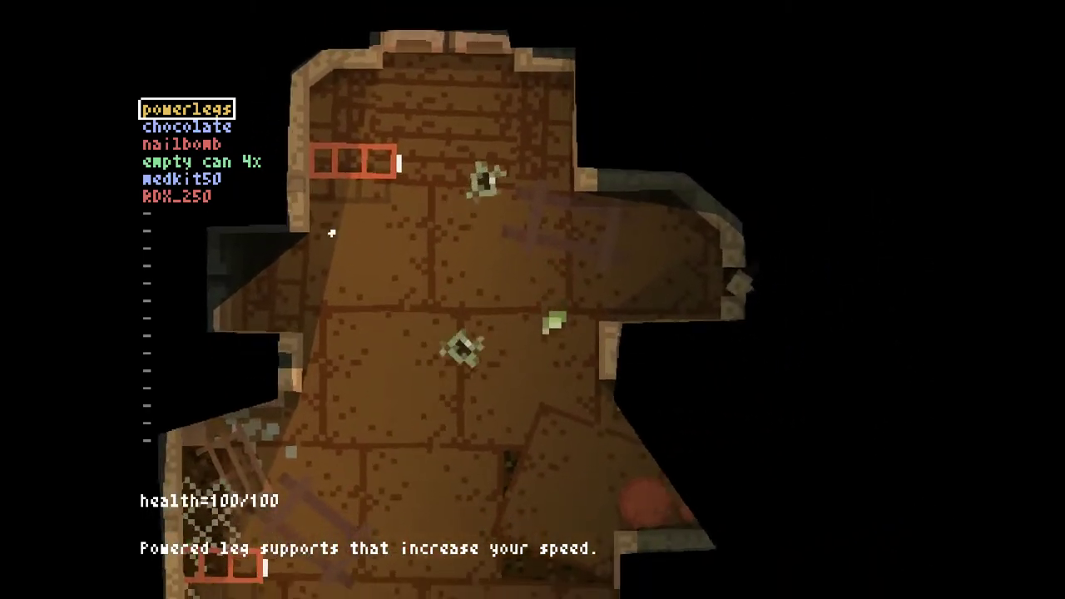
key(s)
key(w)
key(a)
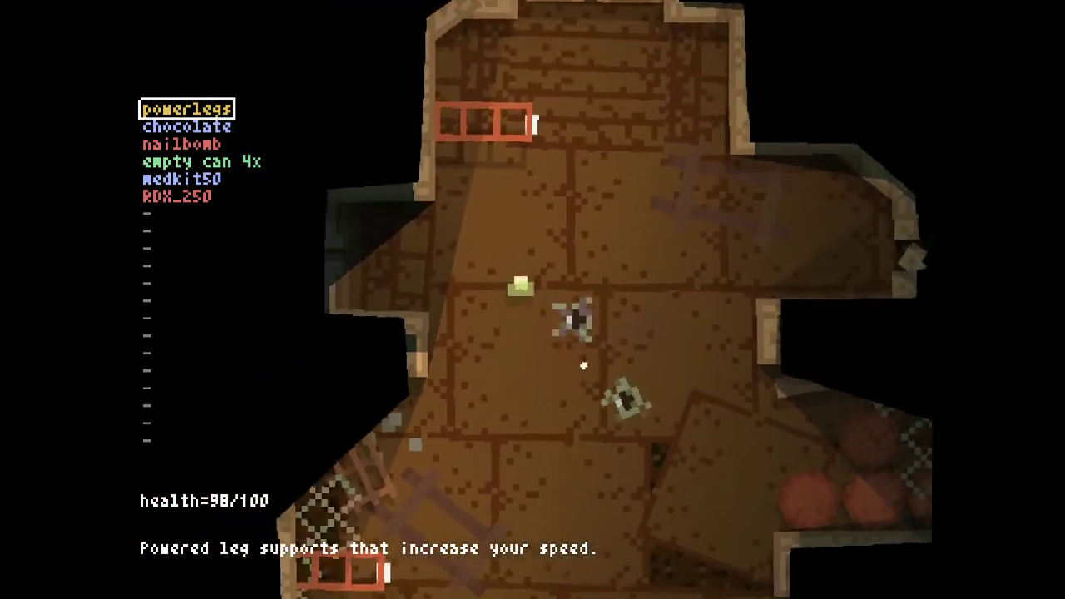
key(w)
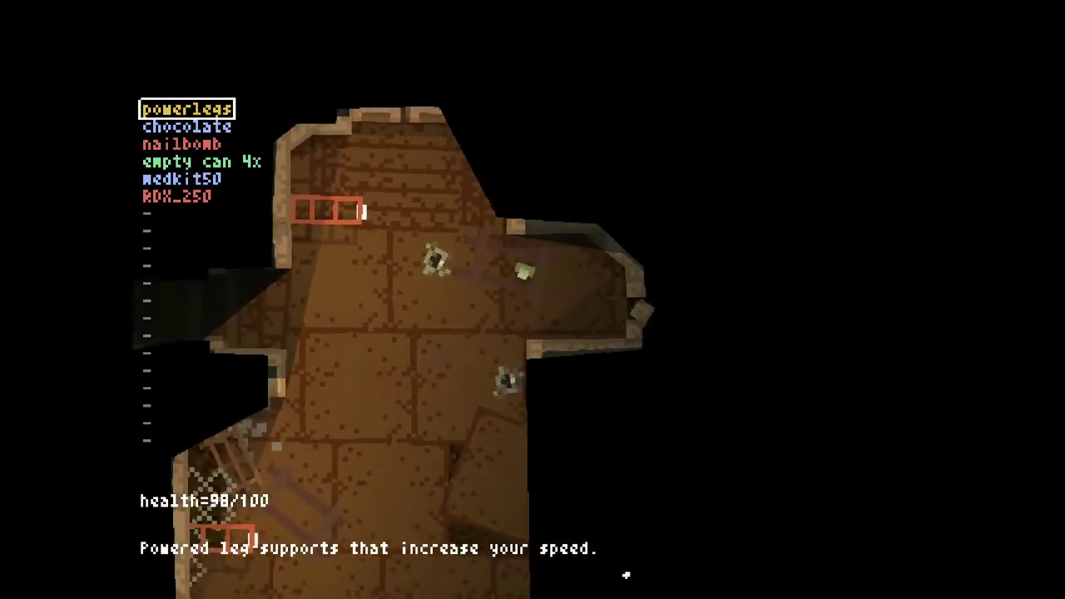
Dodge and evade the zombies closing in
key(d)
key(s)
key(d)
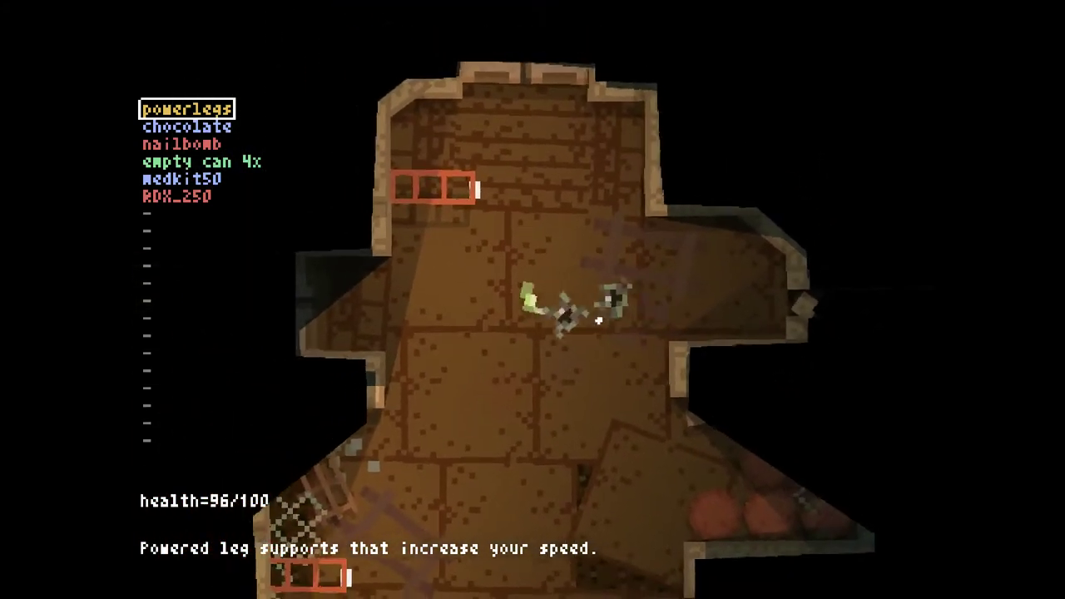
key(w)
key(w)
key(a)
key(w)
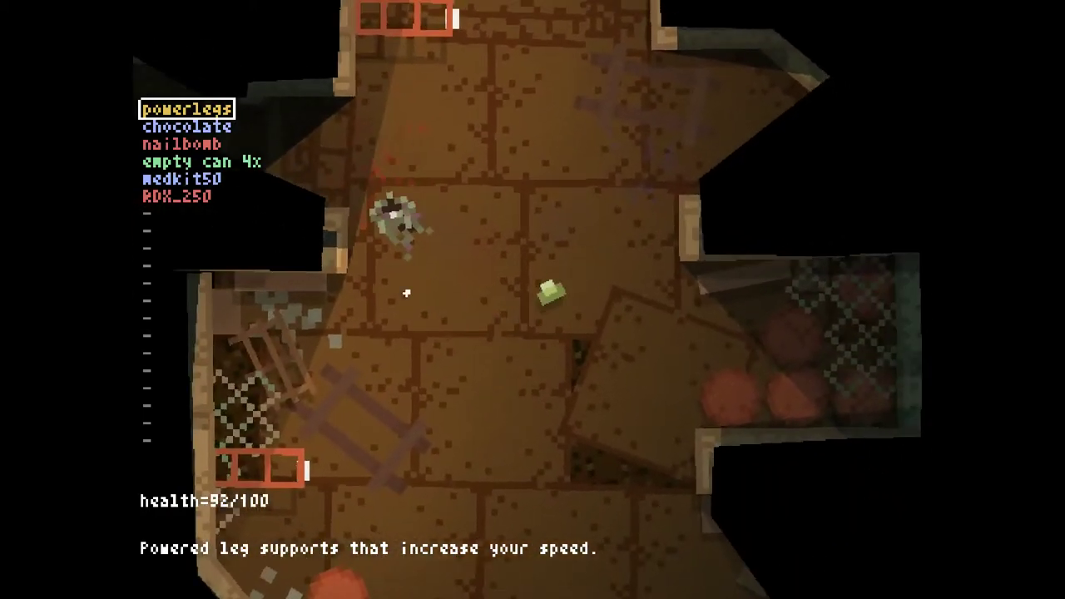
scroll(532, 299, down, 2)
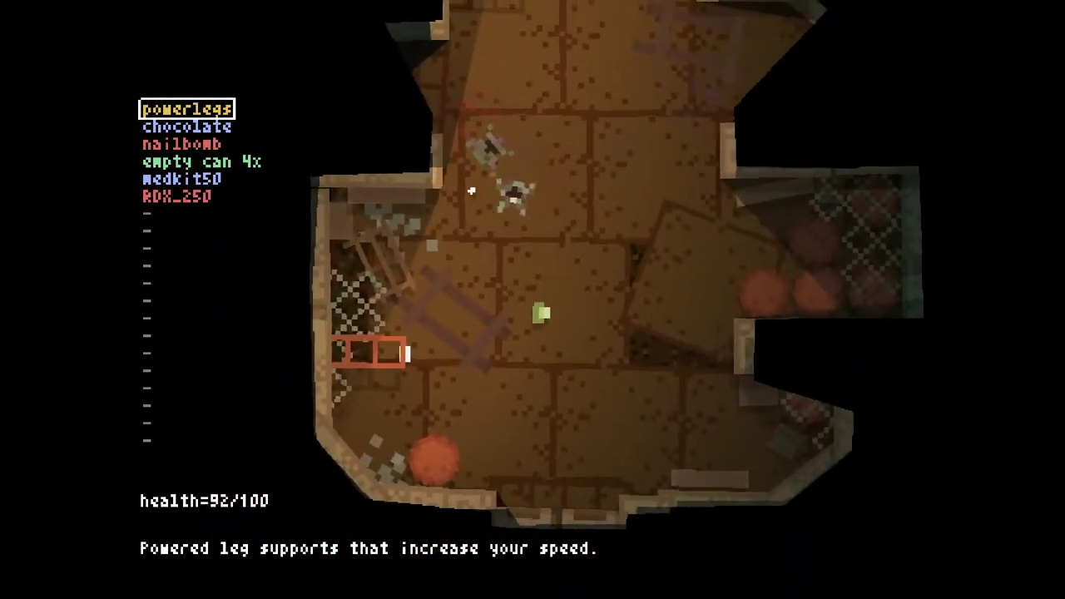
scroll(575, 396, up, 2)
Throw the first RDX charge at the zombie group, then retreat into the grassy cave
key(w)
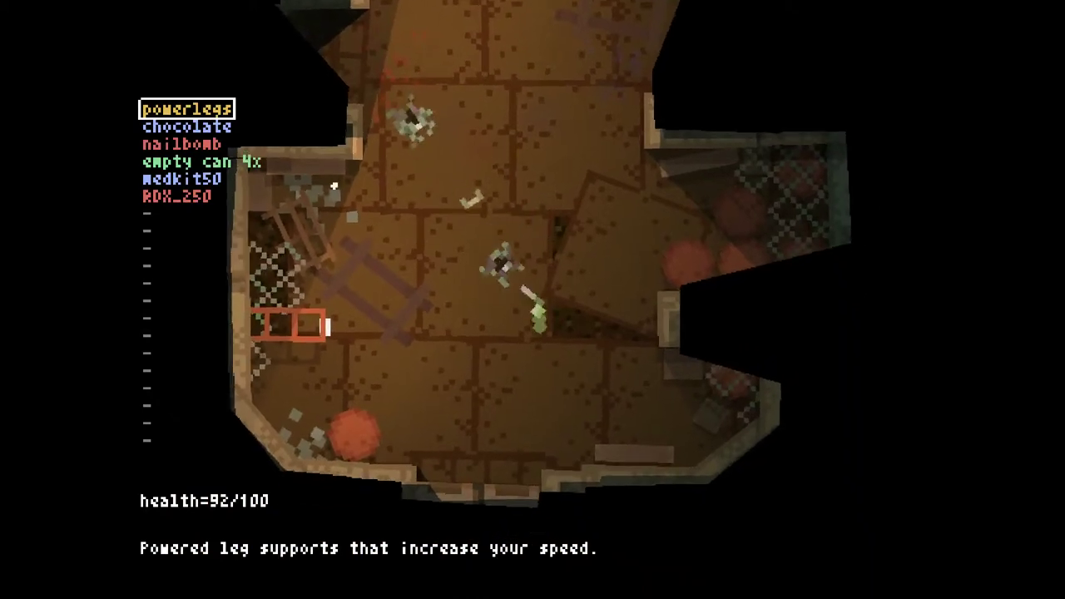
key(w)
key(w)
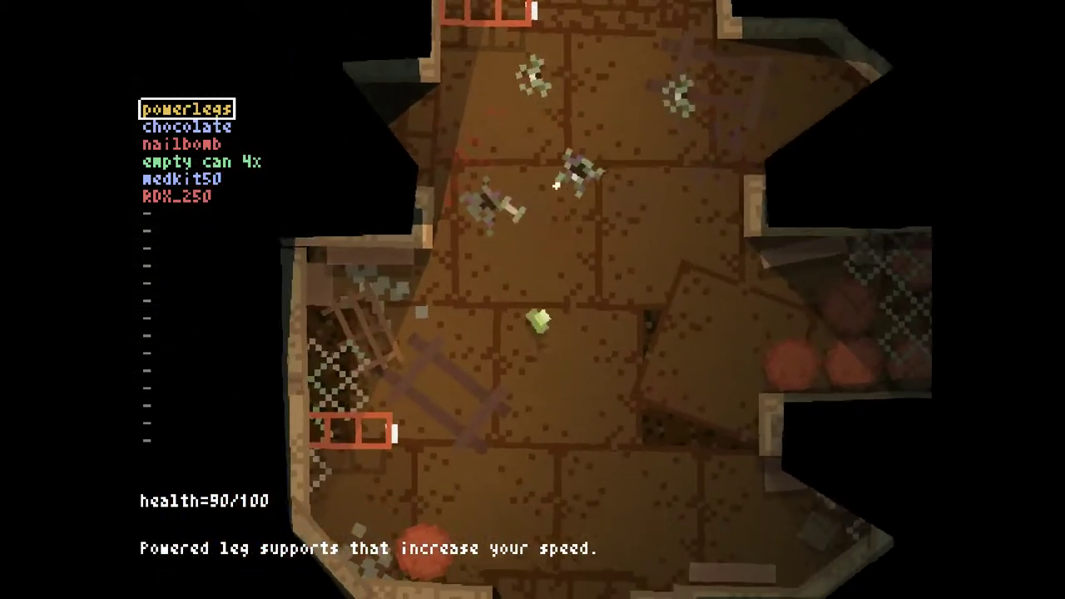
scroll(601, 381, down, 2)
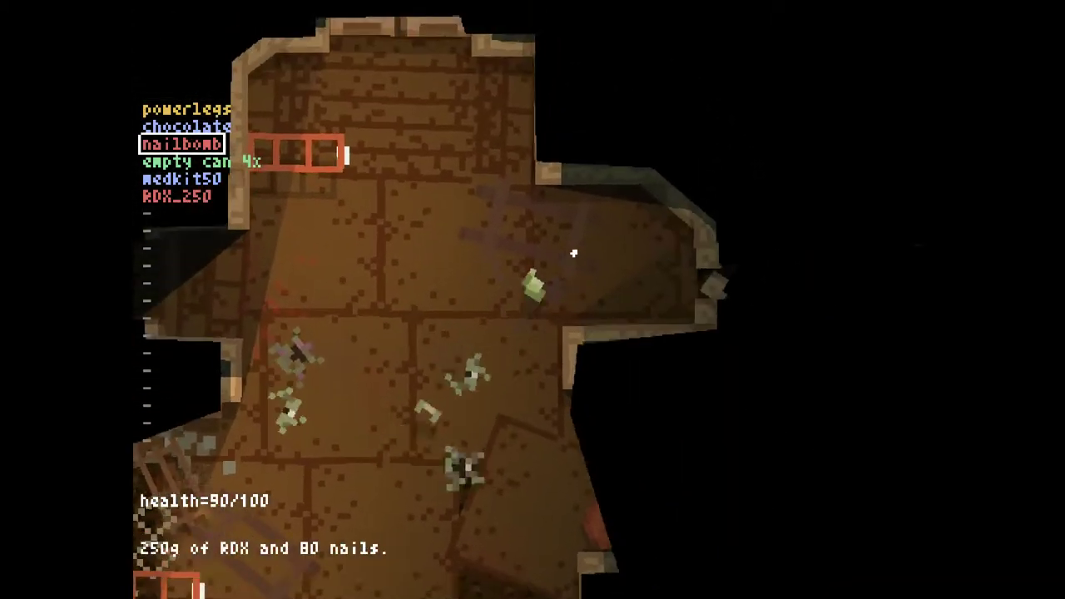
scroll(573, 253, down, 3)
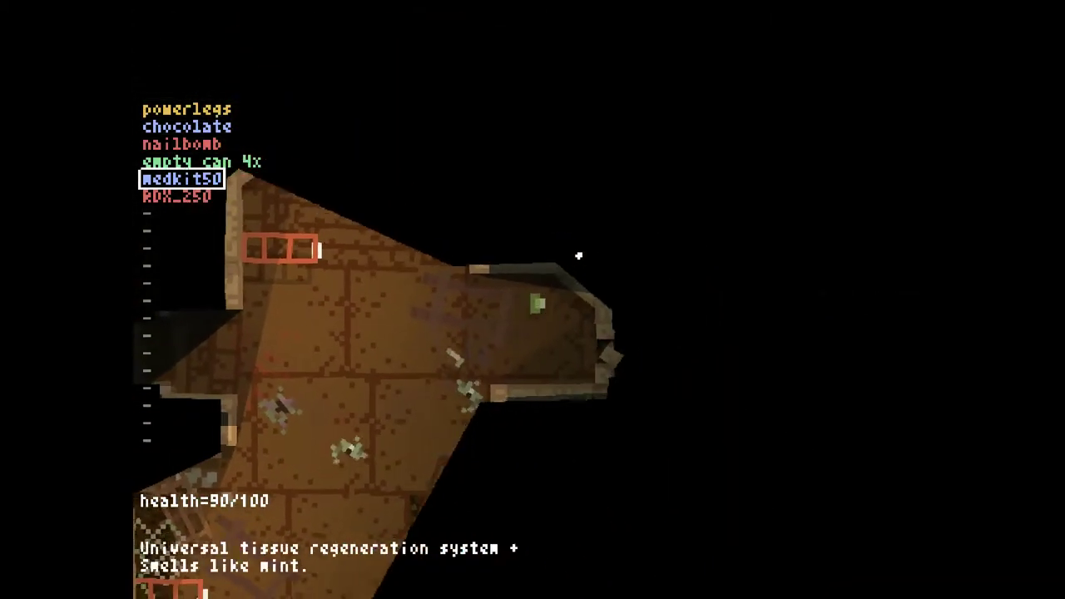
key(w)
key(w)
key(w)
key(w)
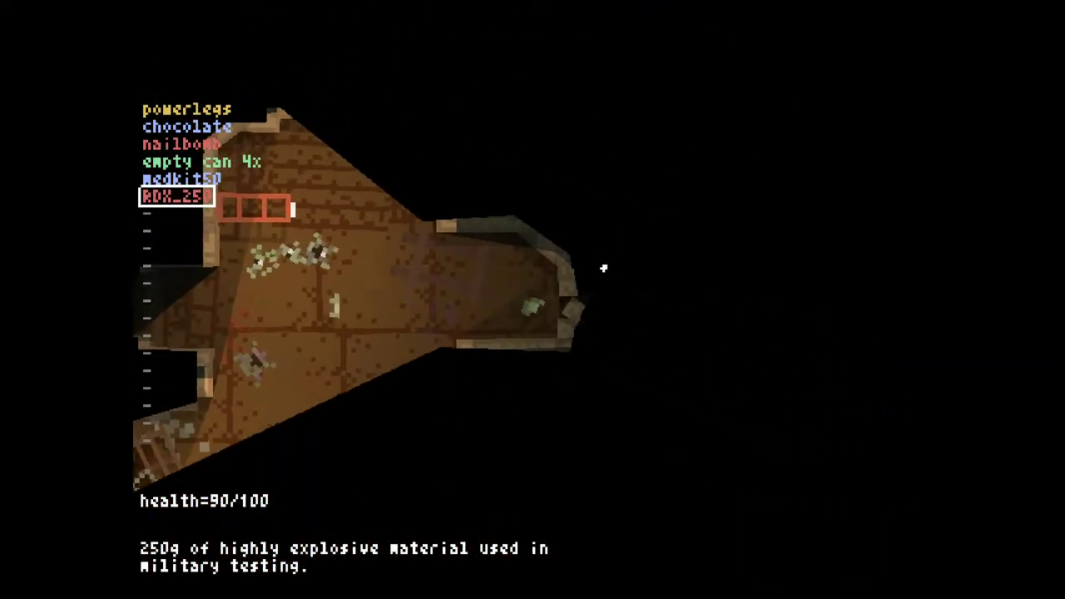
key(w)
key(w)
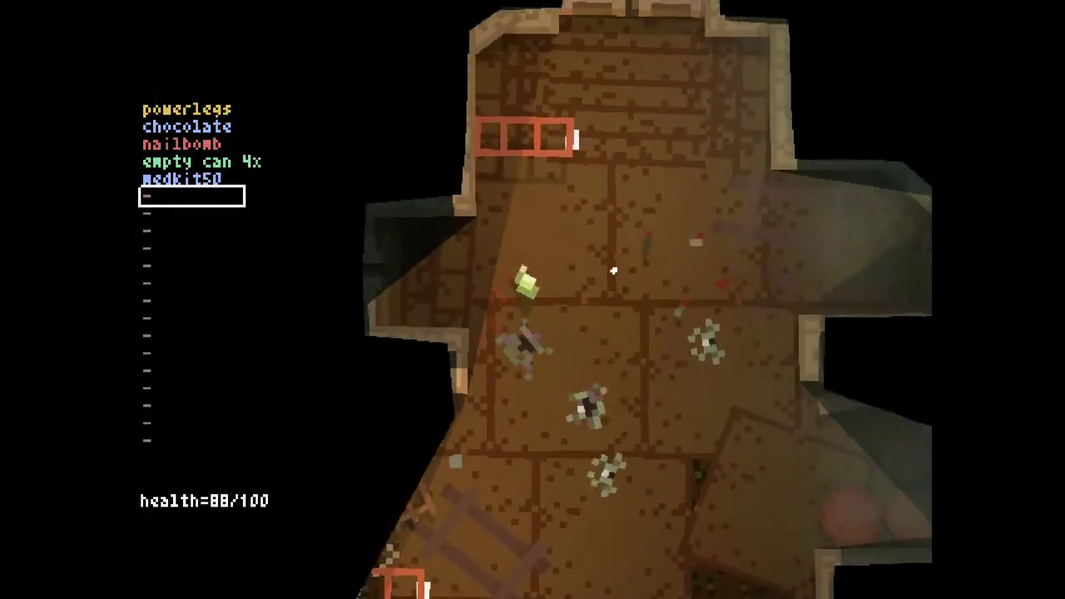
key(w)
key(w)
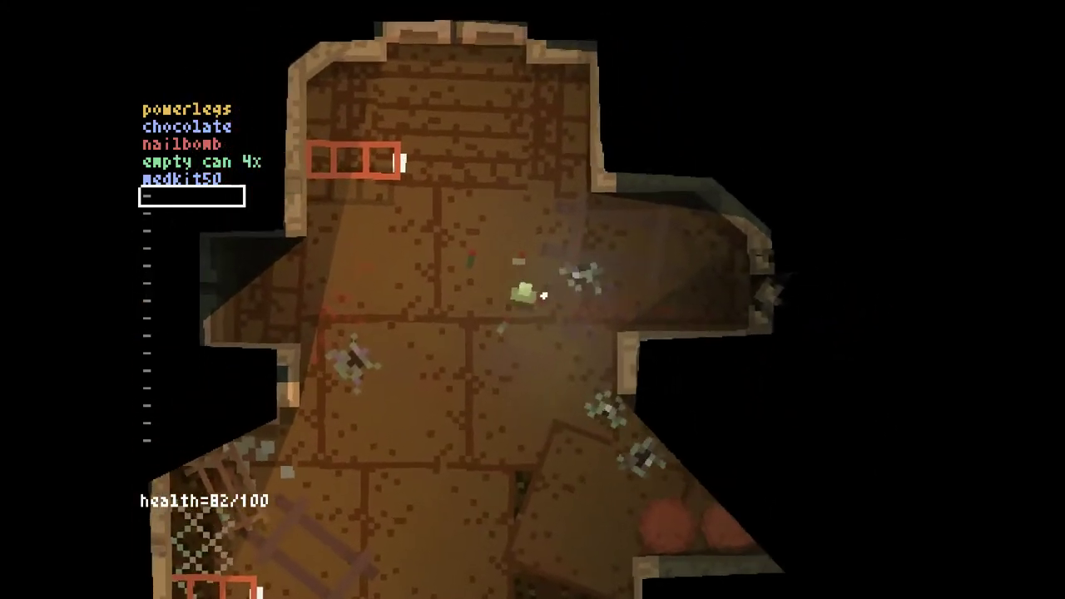
key(w)
key(w)
key(w)
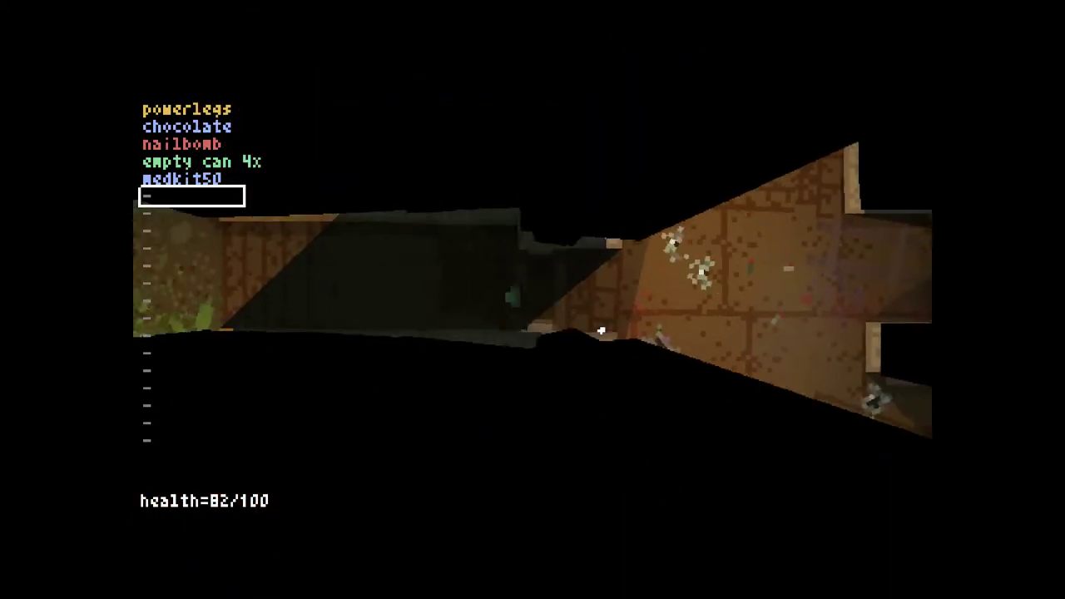
key(w)
key(w)
key(w)
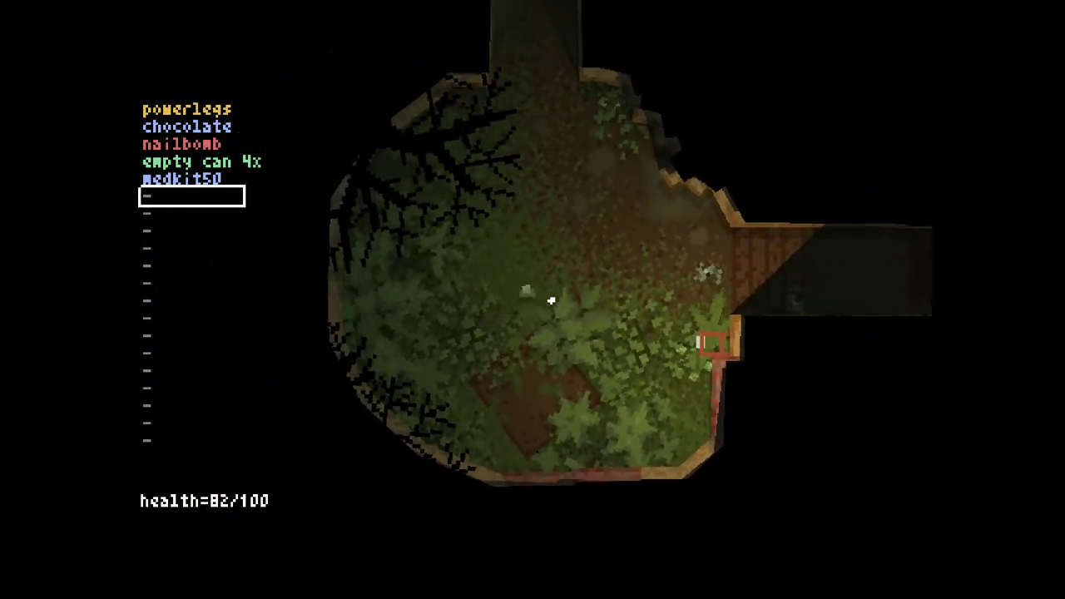
key(w)
key(w)
key(w)
key(w)
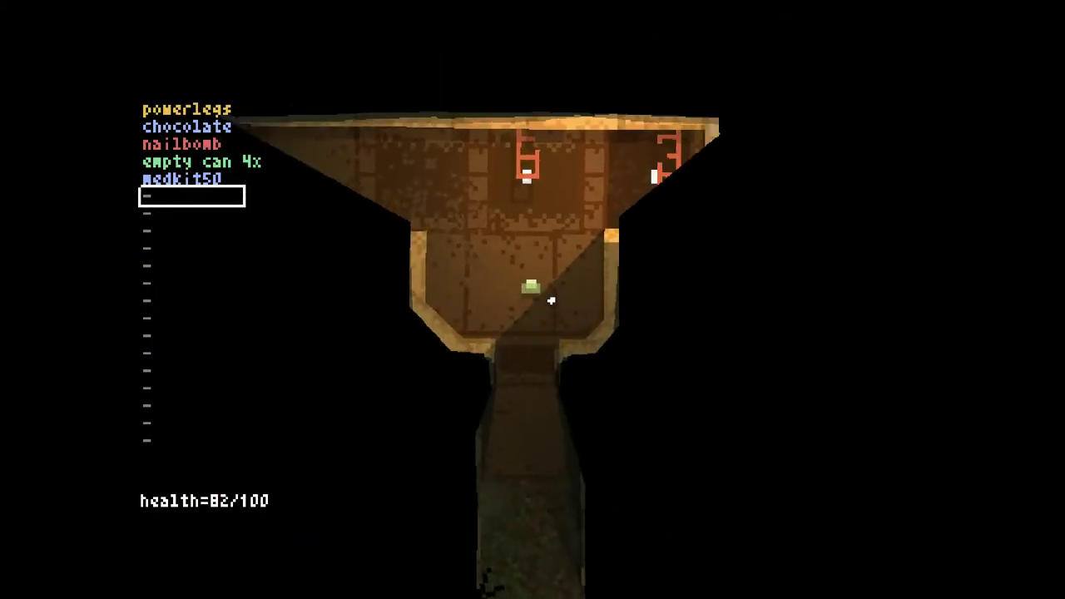
Check the level map, throw the second RDX charge, and enter the larger left room
key(Tab)
key(Tab)
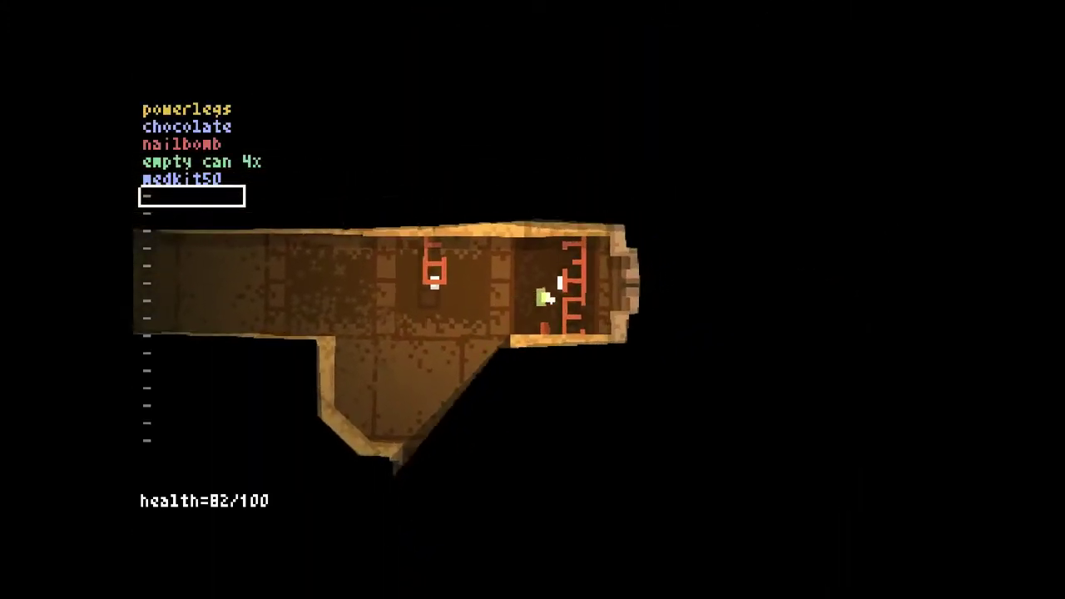
key(d)
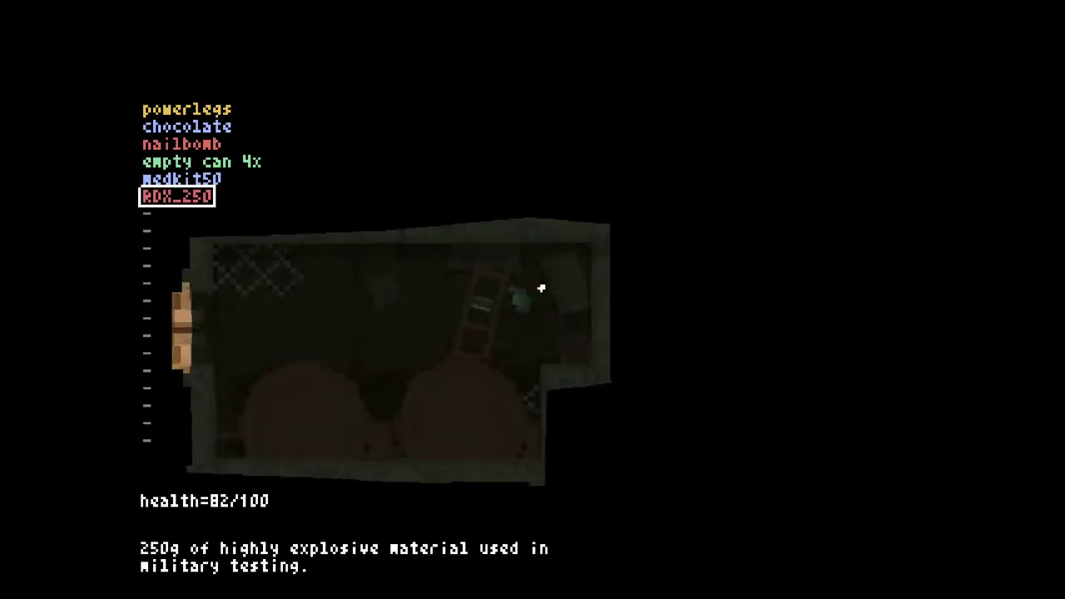
key(Return)
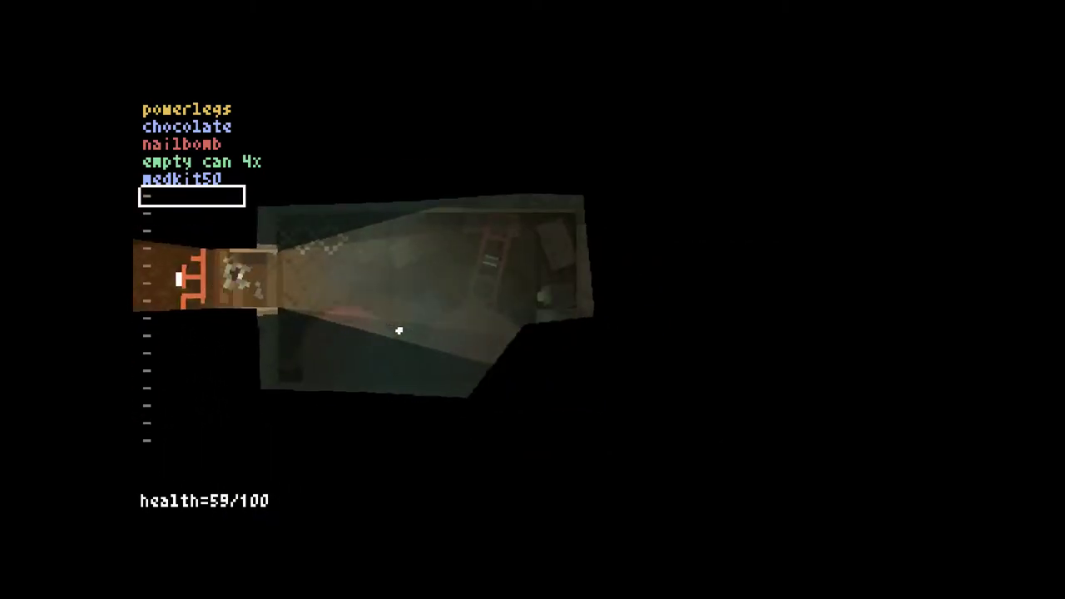
key(a)
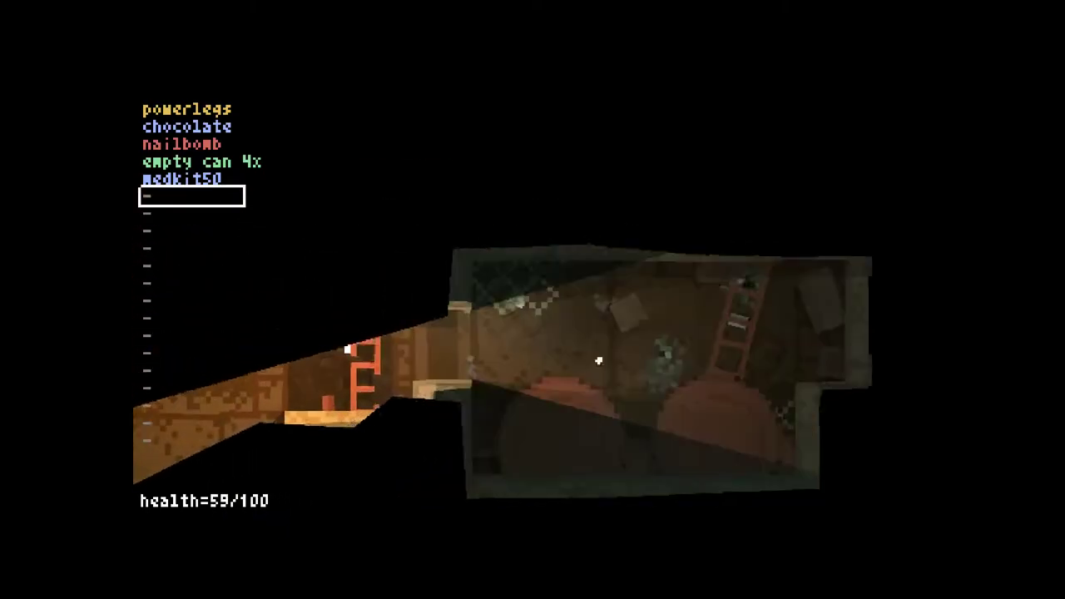
key(a)
key(a)
key(a)
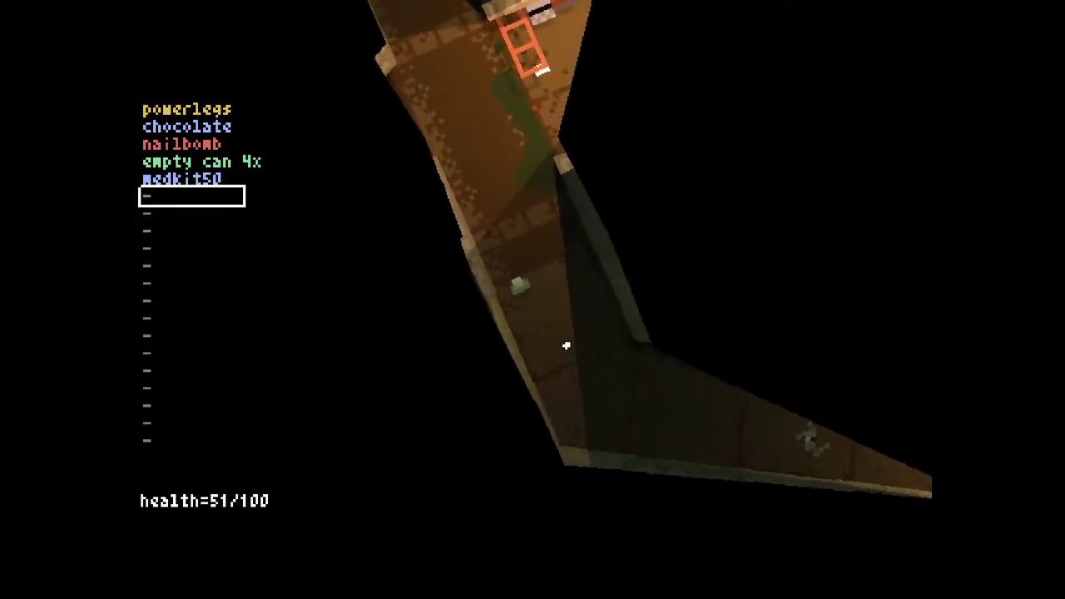
Grab the shotgun and fire at the zombies while advancing up the corridor
key(e)
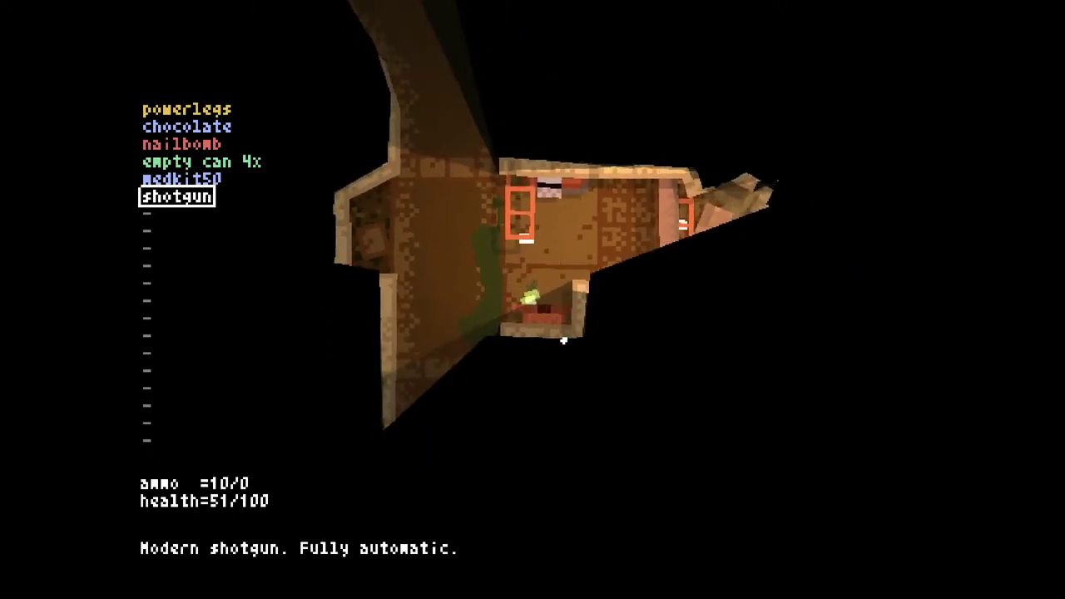
key(w)
key(w)
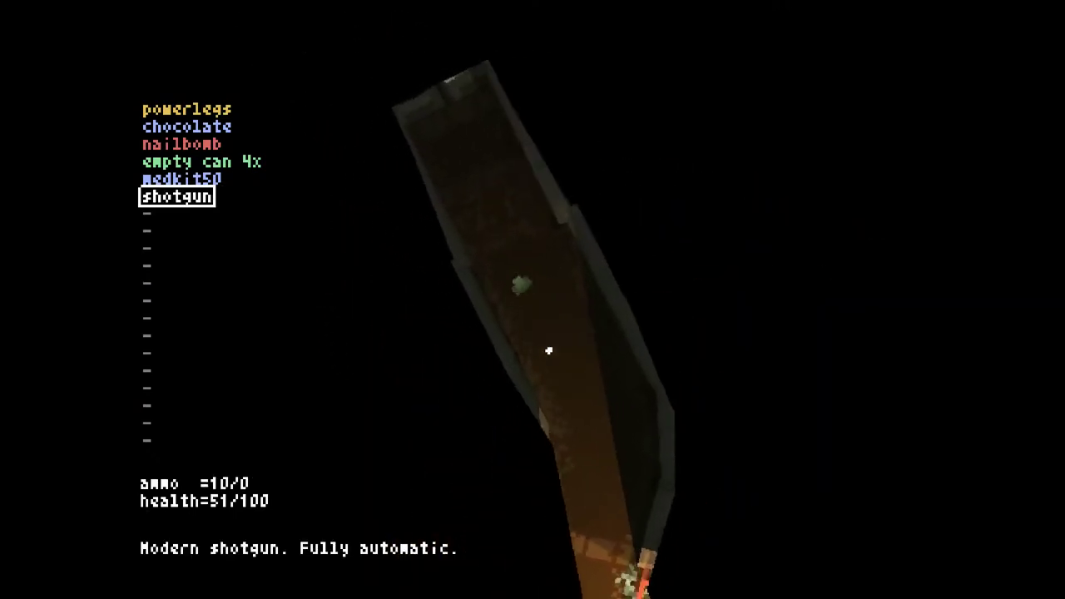
key(w)
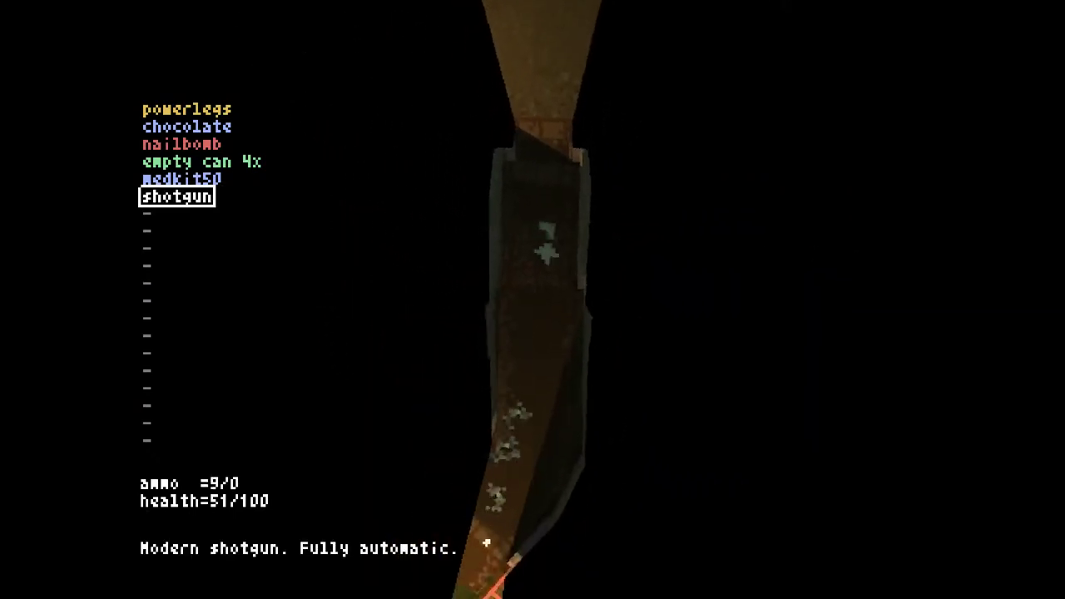
key(w)
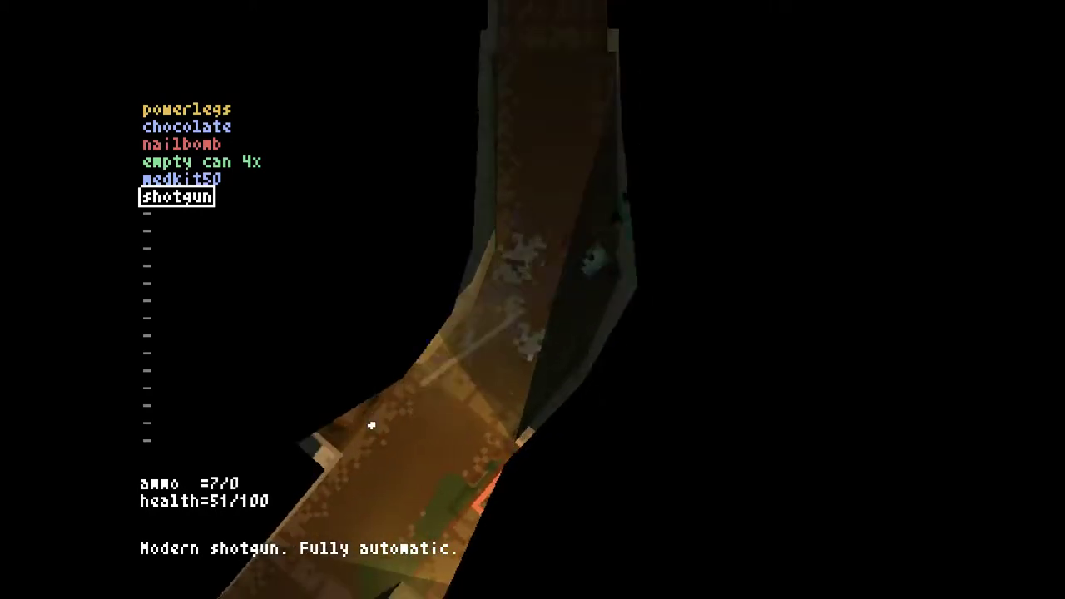
Continue through the corridor and across the large dim room
key(w)
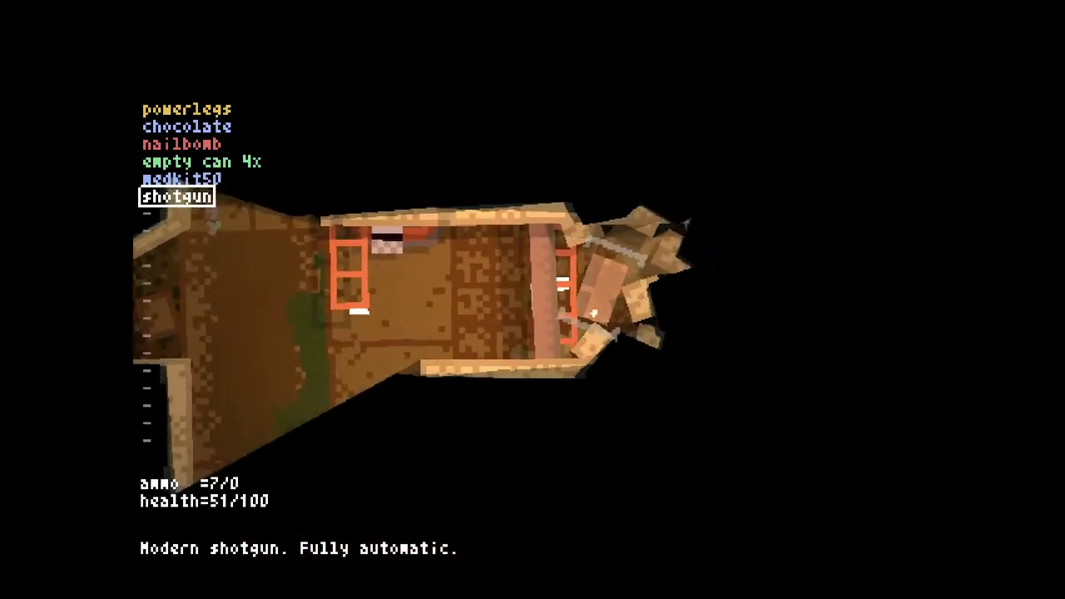
key(w)
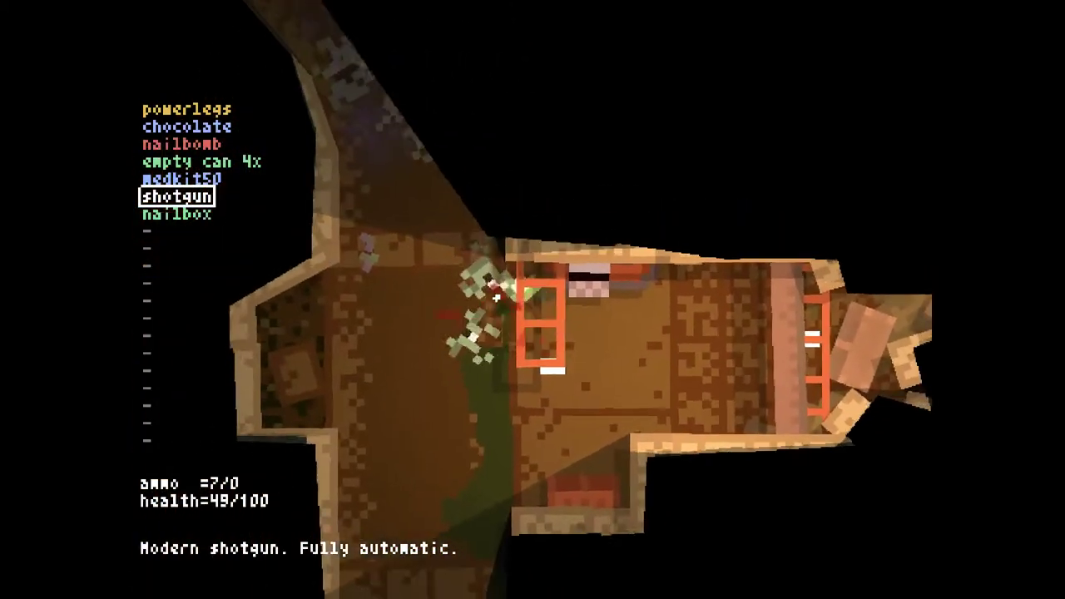
key(w)
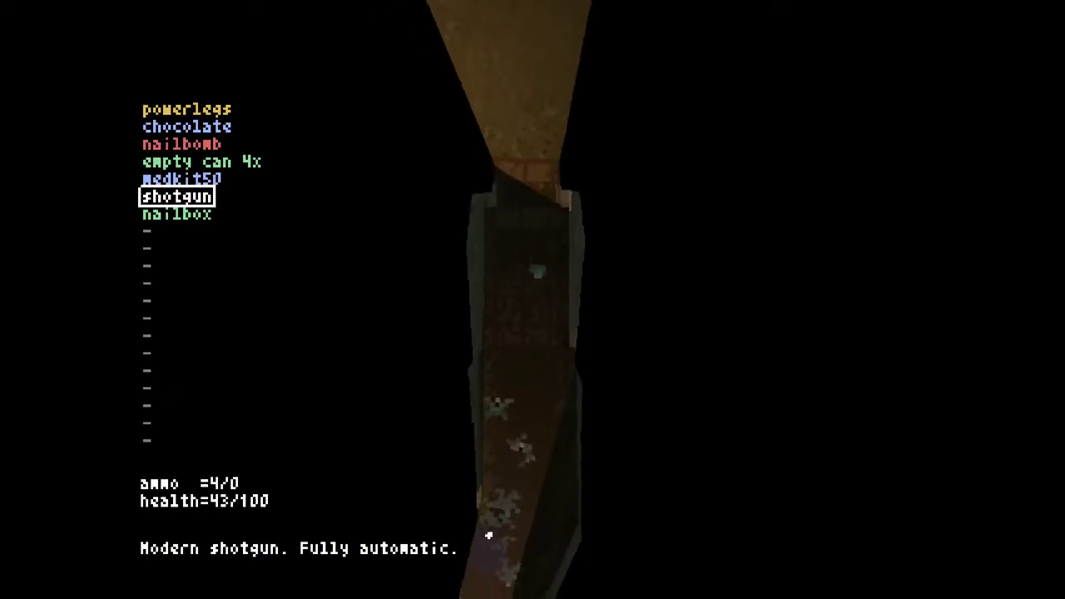
key(w)
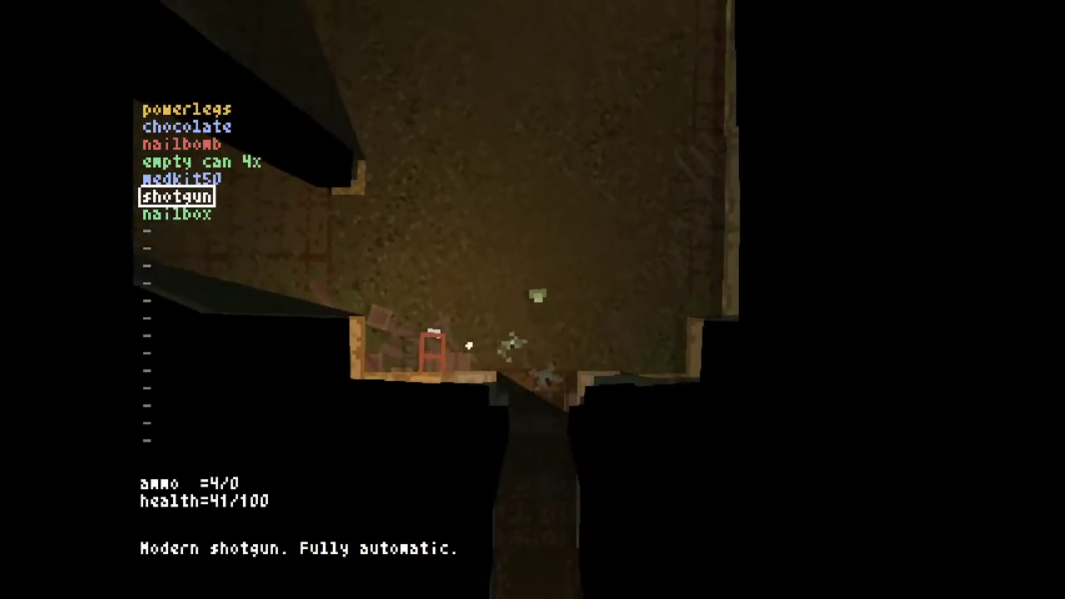
key(w)
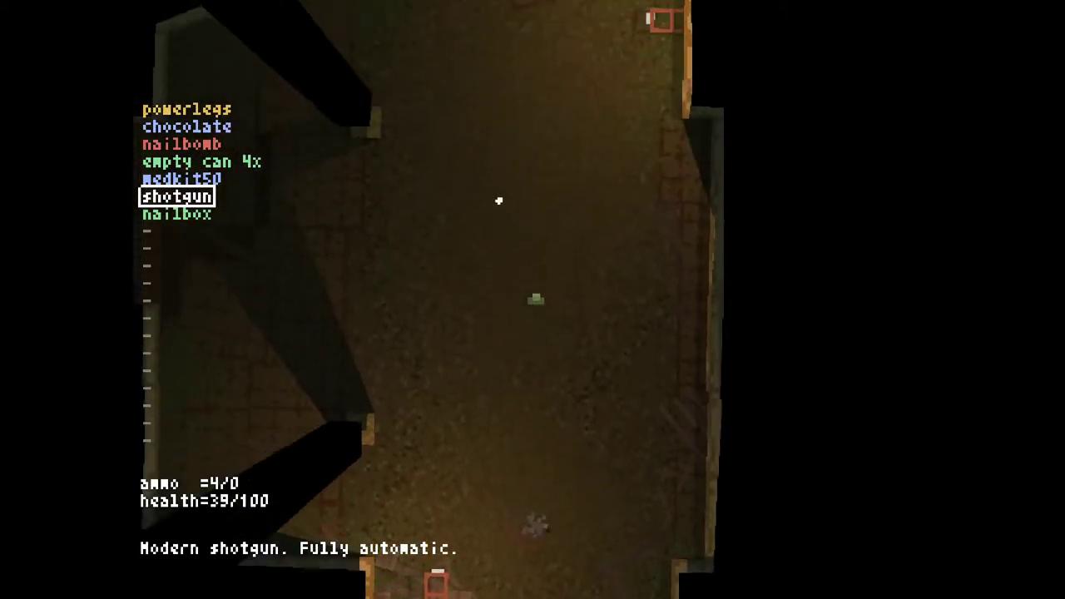
scroll(462, 33, up, 2)
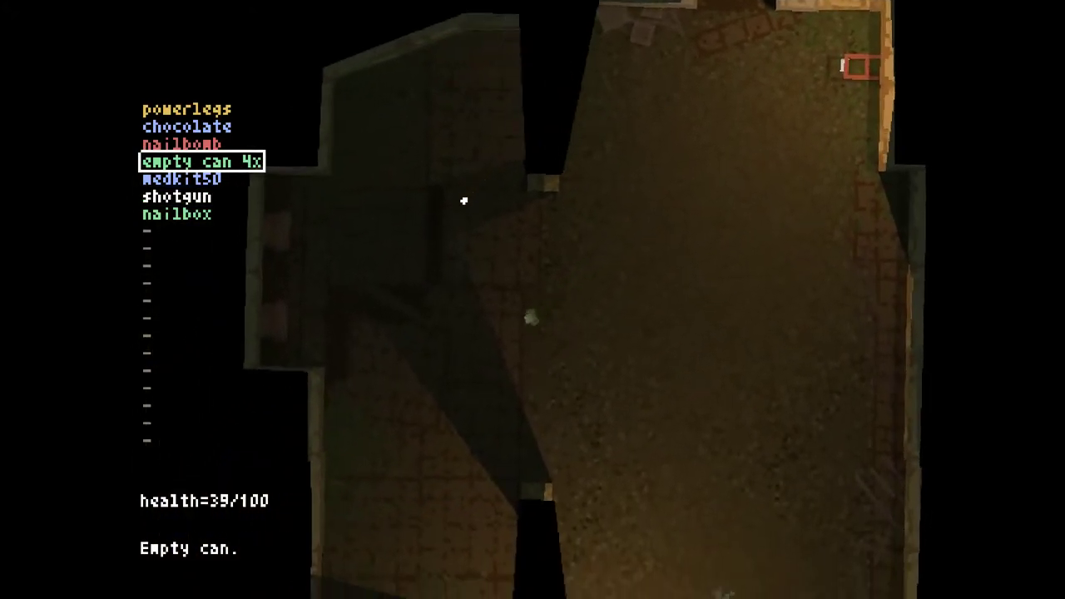
scroll(464, 205, down, 1)
Use the medkit50, then advance through the corridors into the grassy room
click(465, 206)
scroll(464, 205, down, 1)
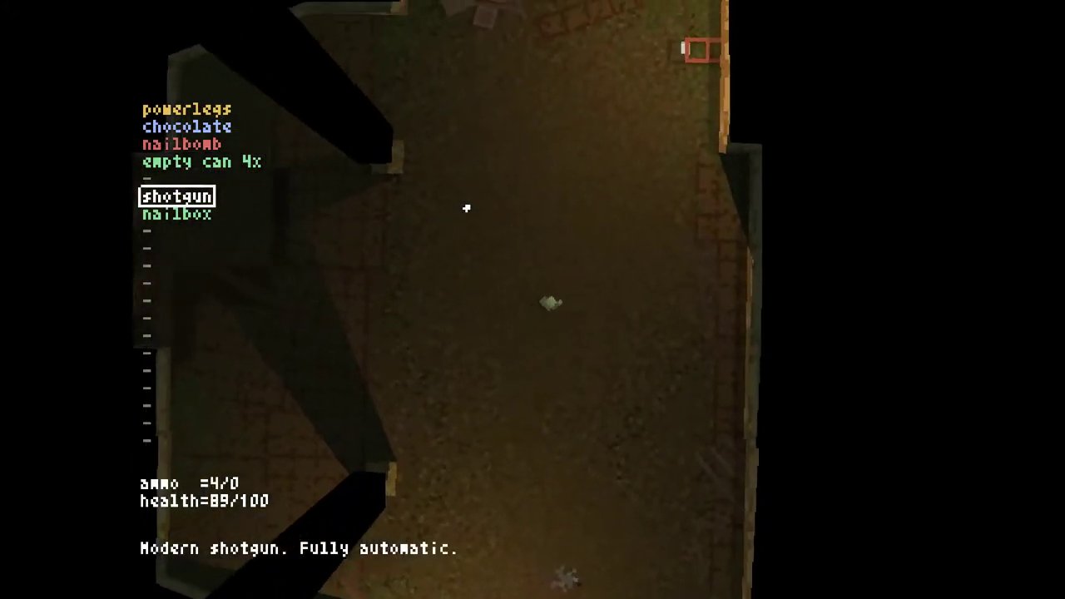
key(w)
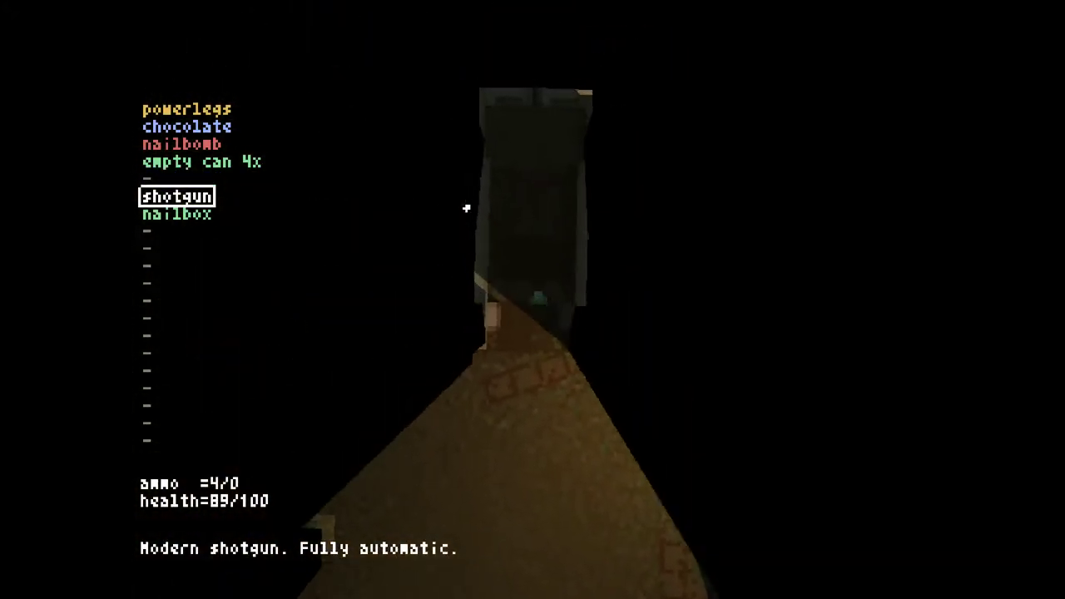
key(w)
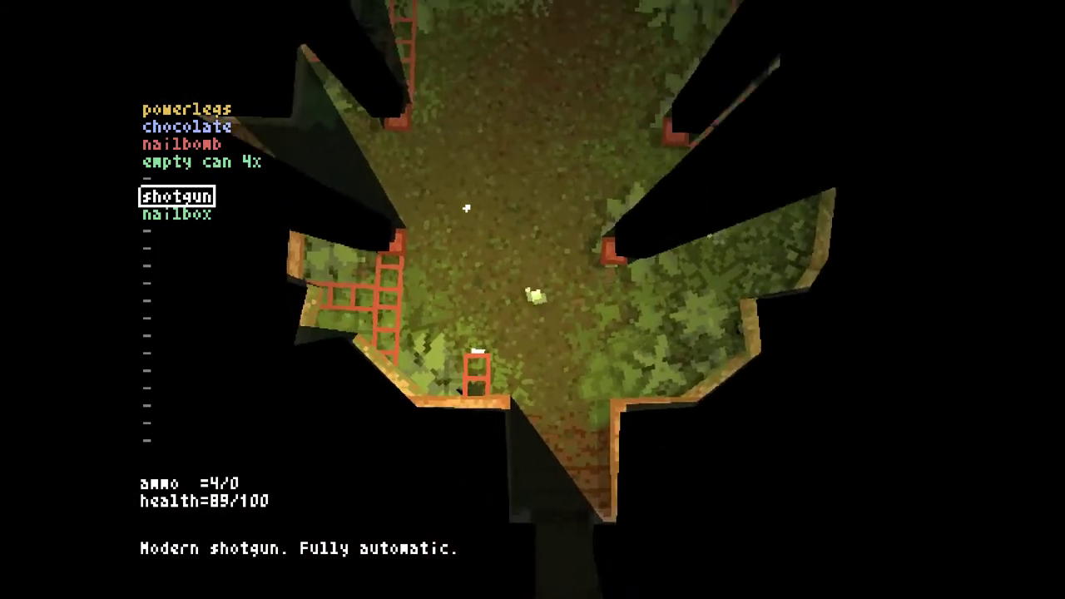
key(w)
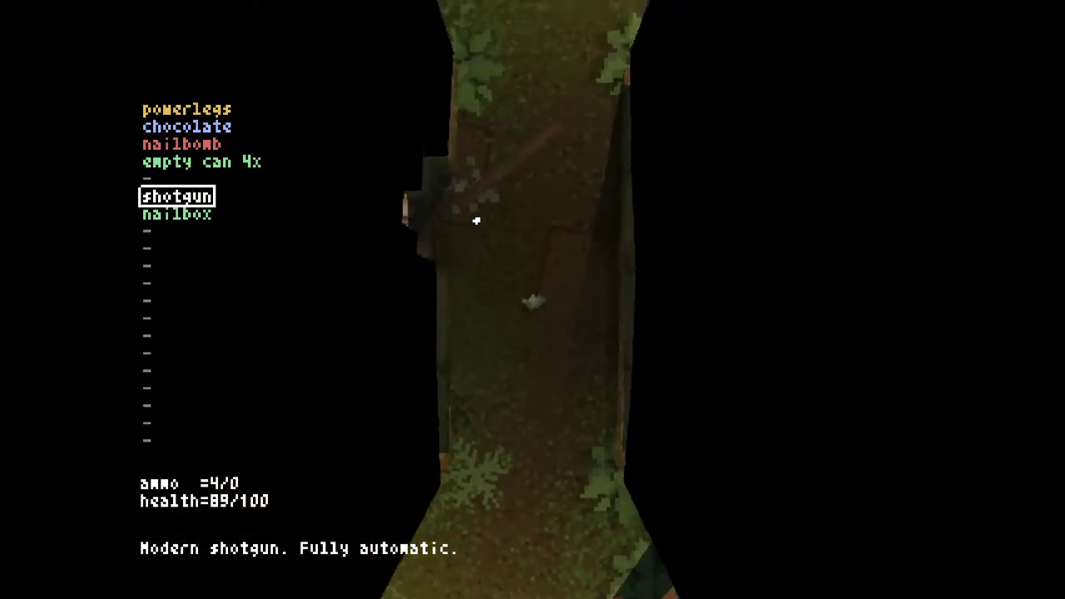
key(w)
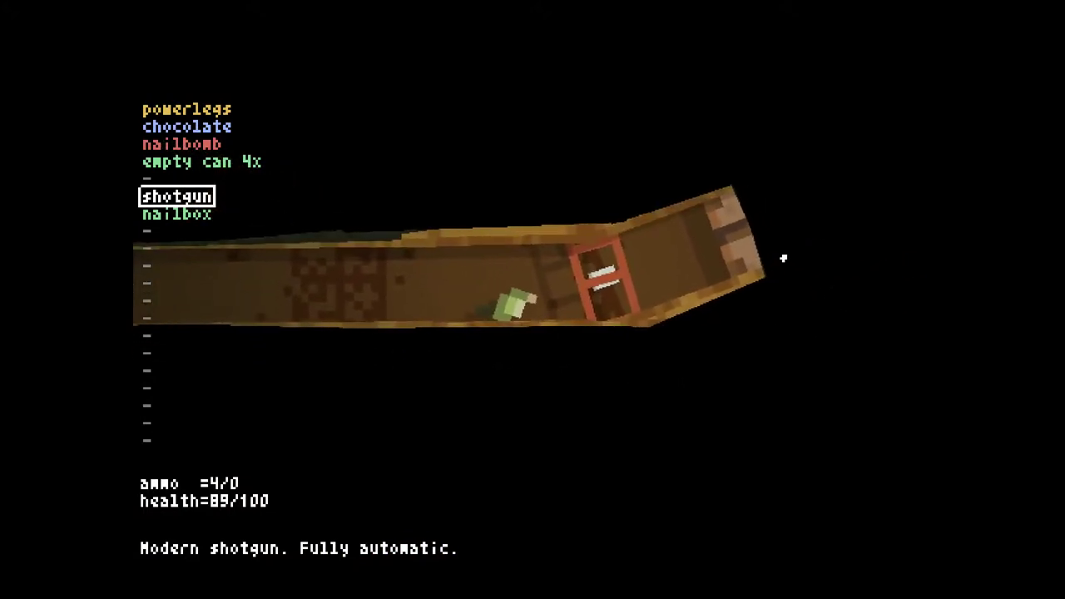
key(w)
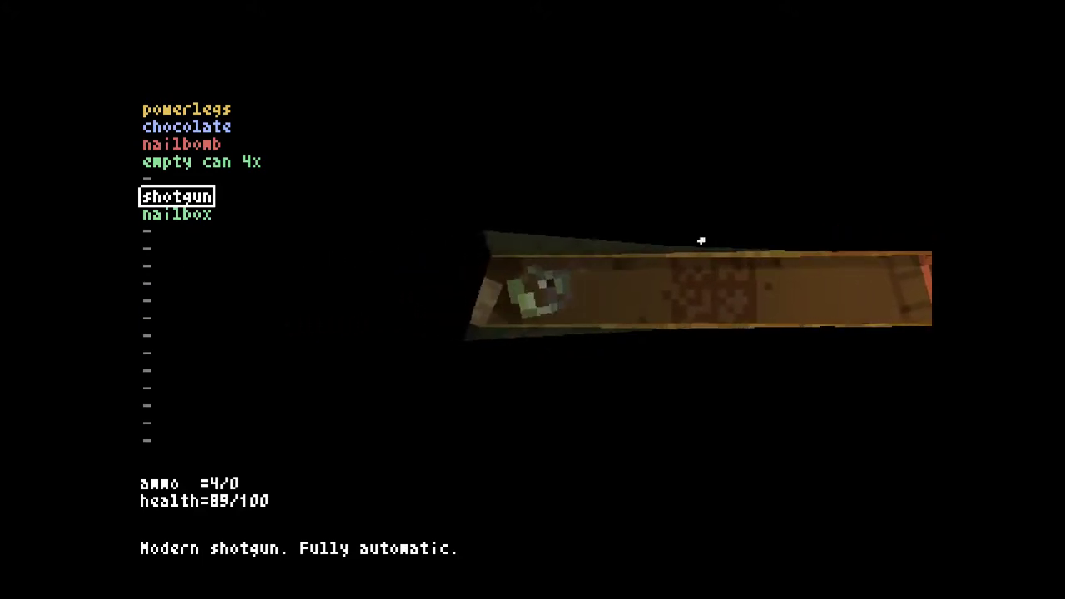
key(w)
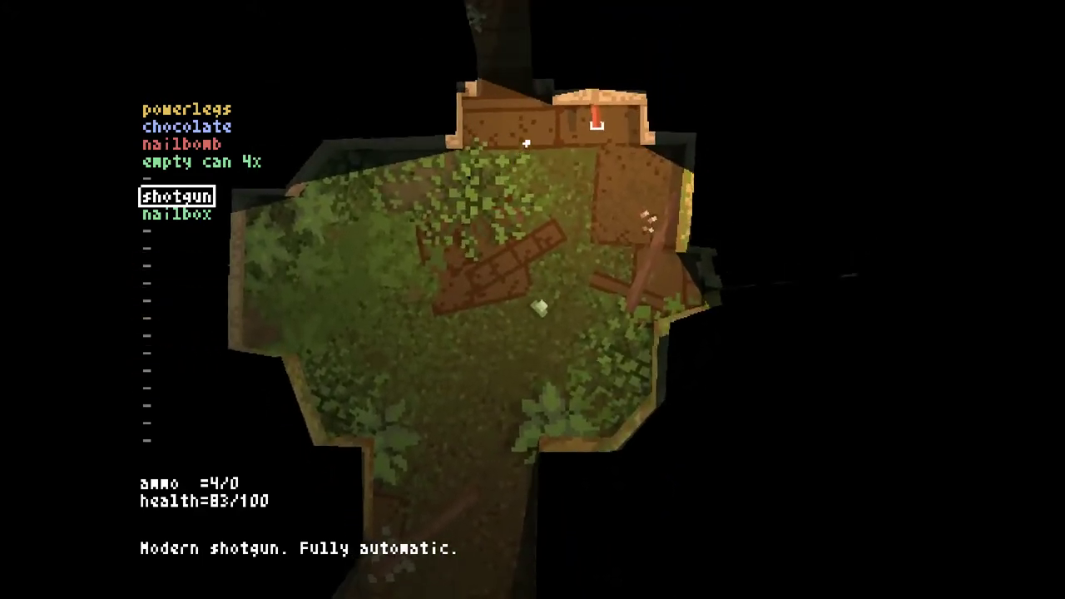
key(w)
Shoot the creature and reload the empty shotgun
click(426, 160)
key(w)
click(499, 250)
click(677, 220)
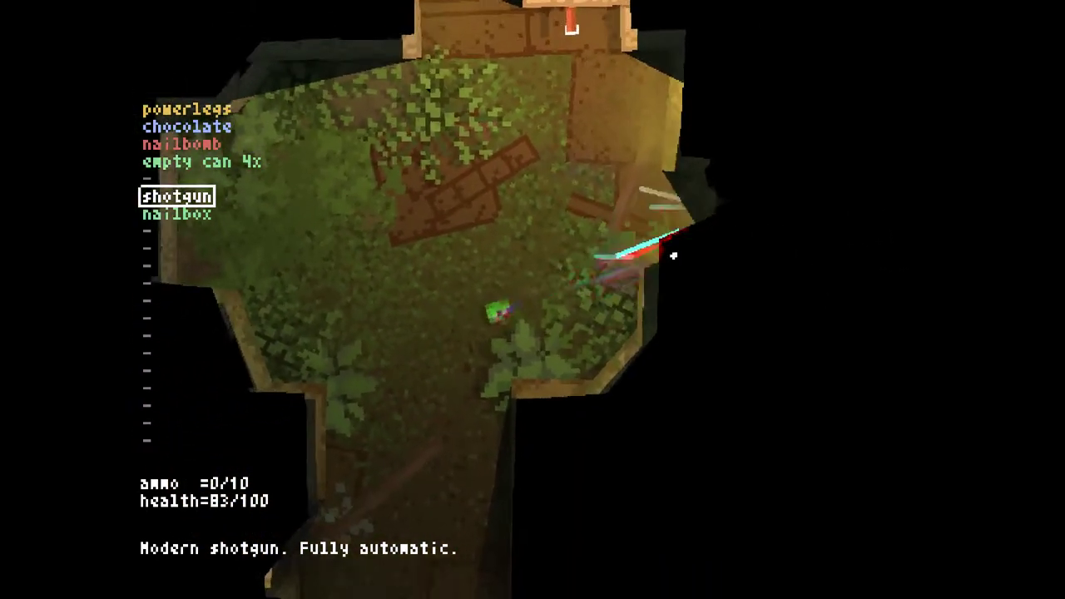
key(r)
key(w)
key(w)
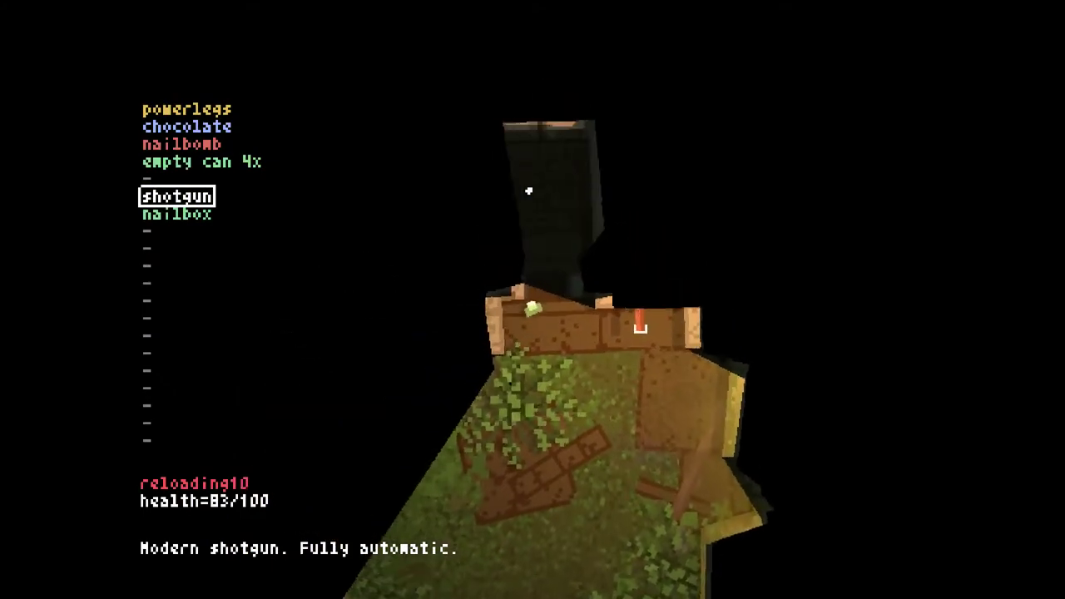
key(w)
key(w)
key(w)
key(w)
key(w)
Fire at the enemy, walk into the brick corridor, and check the level map
click(488, 270)
click(475, 236)
key(w)
key(w)
key(w)
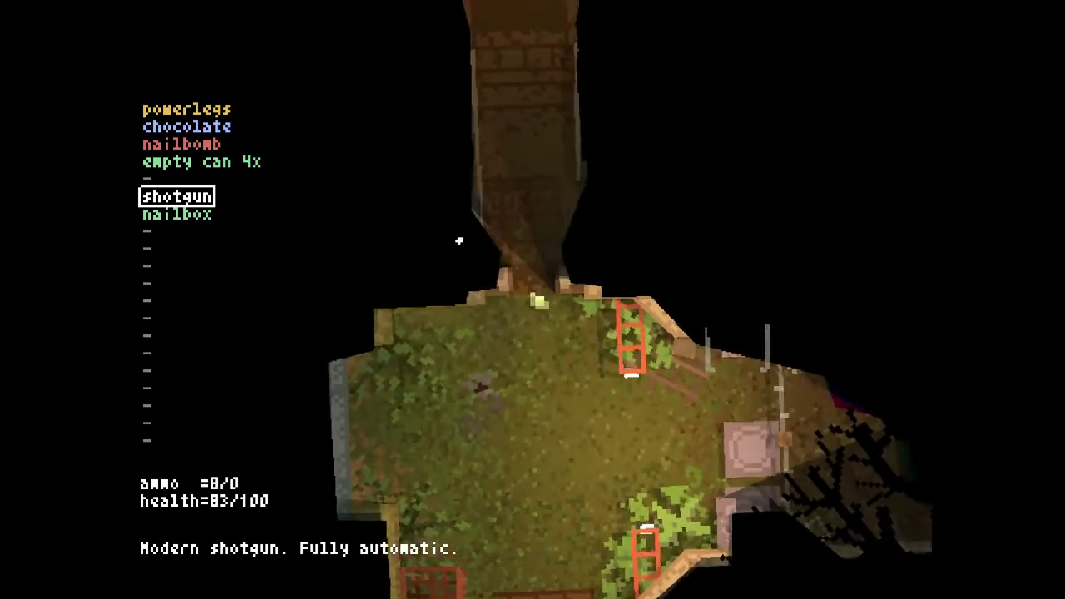
key(w)
key(w)
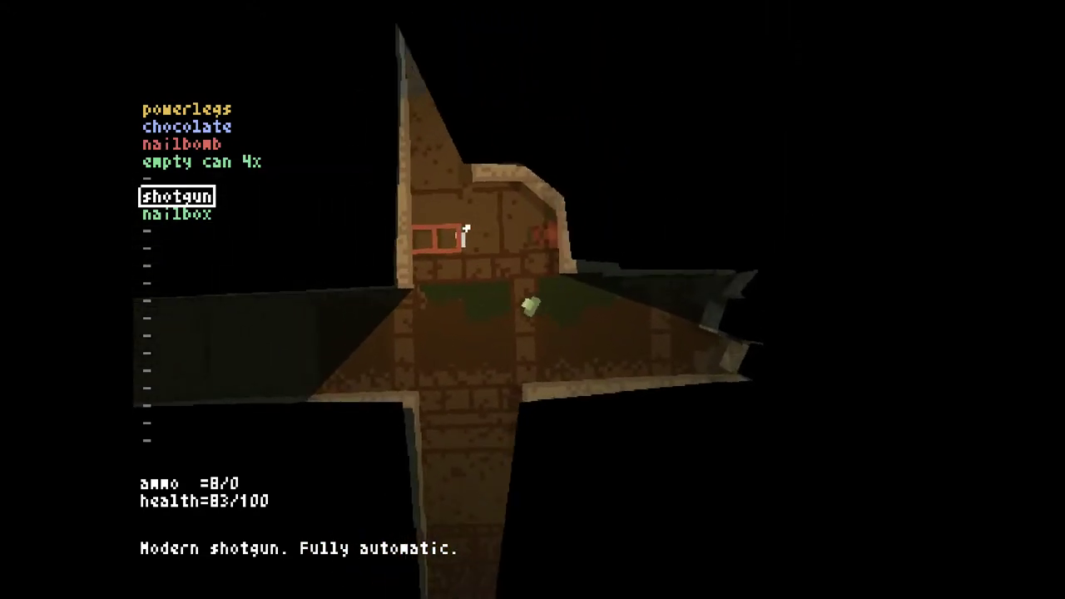
key(Tab)
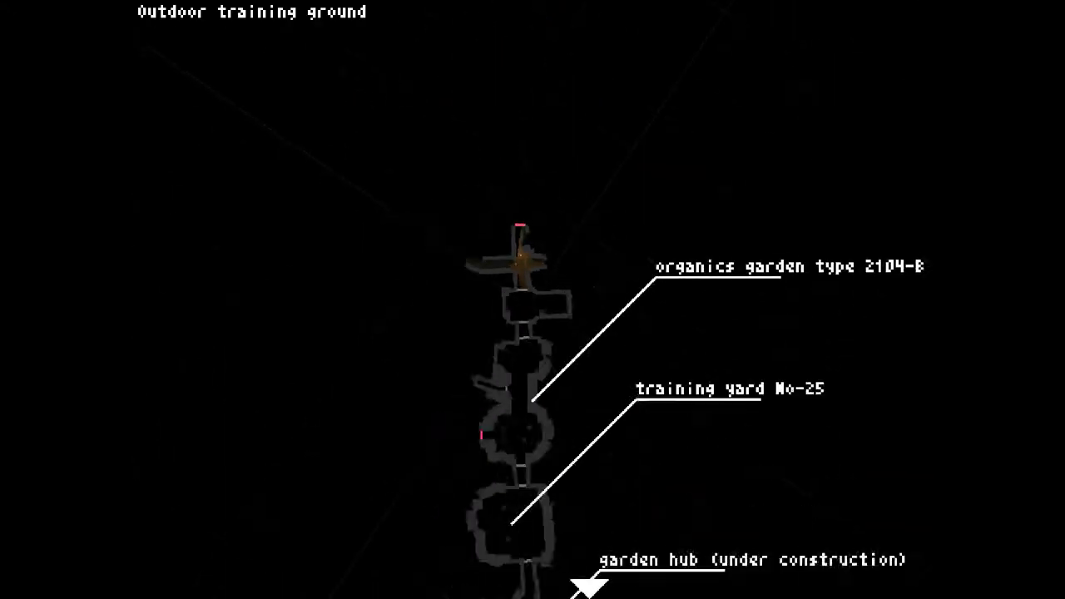
key(Tab)
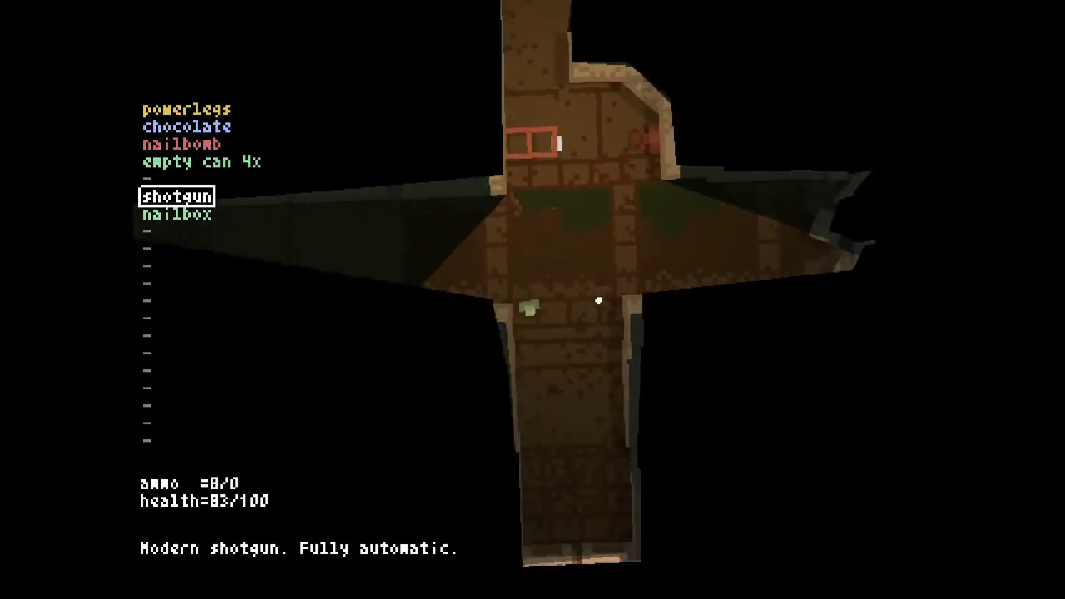
Backtrack through the grassy room to the wooden-floored room and review the map
key(s)
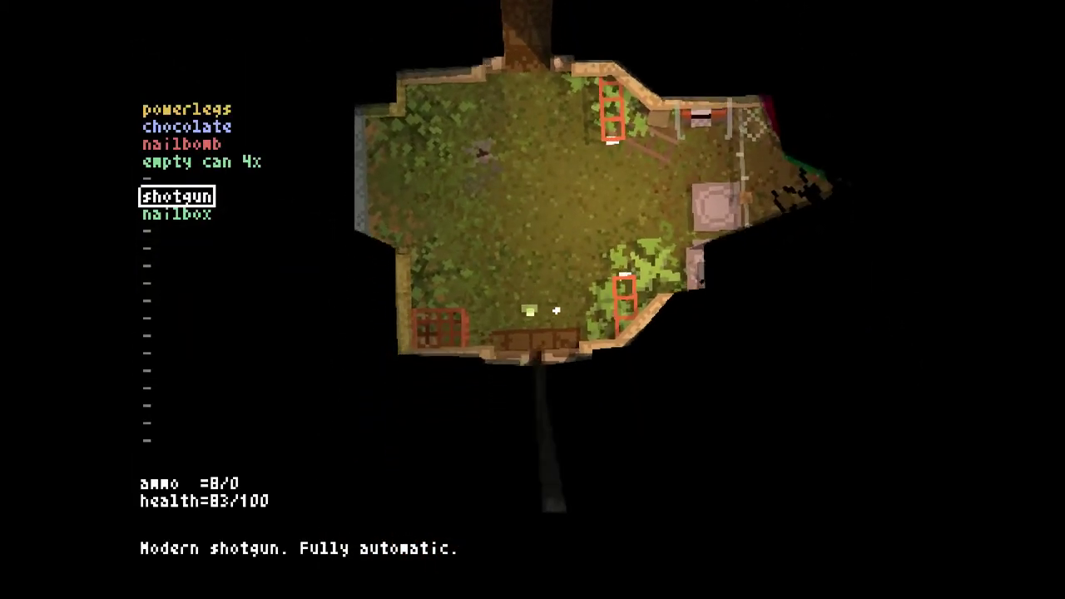
key(s)
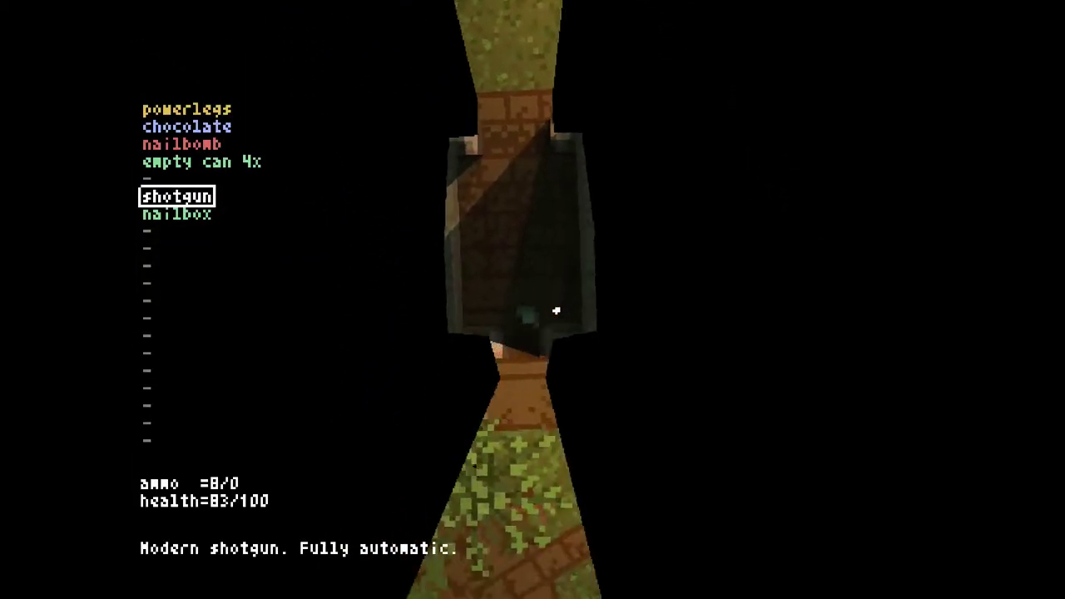
key(s)
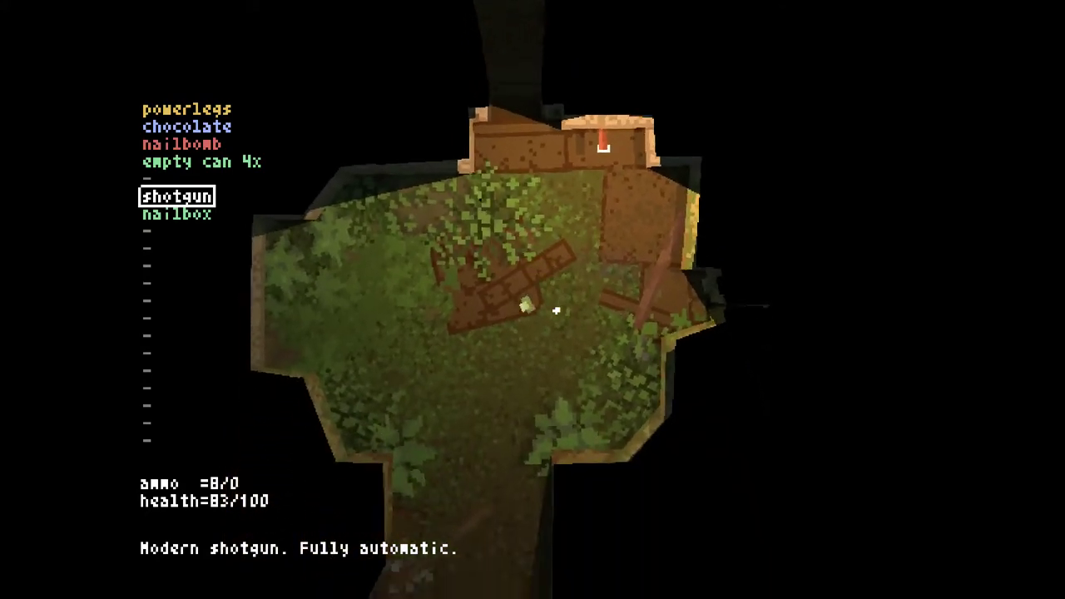
key(Tab)
key(Tab)
key(s)
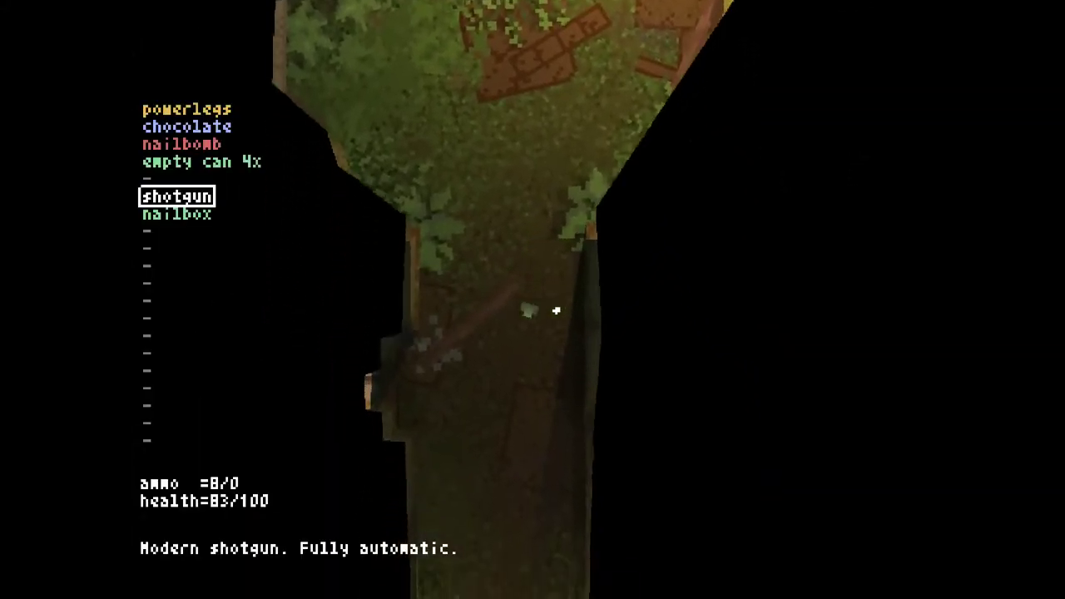
key(s)
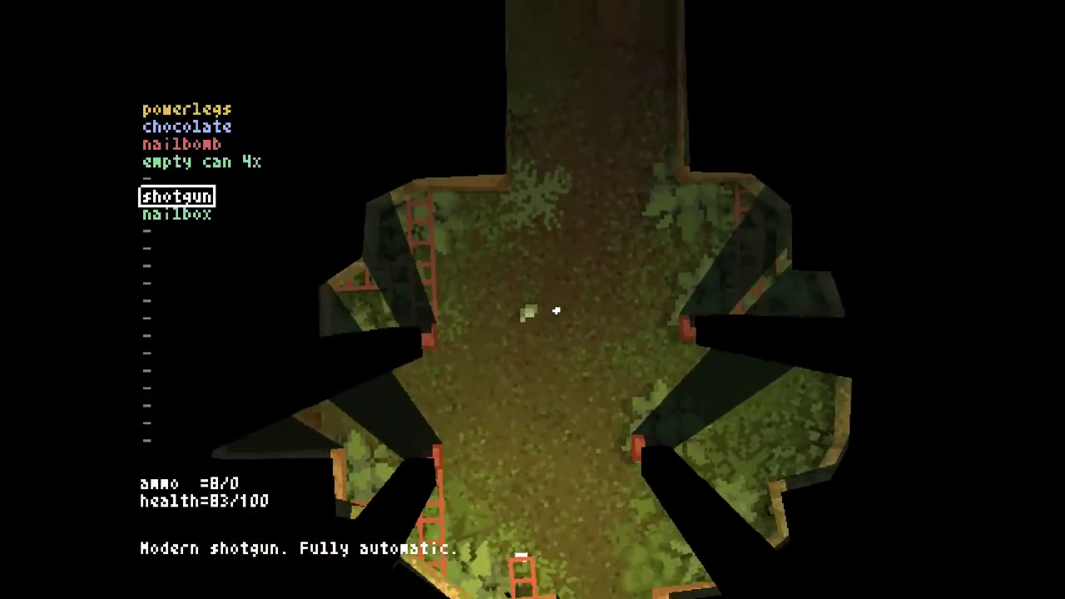
key(a)
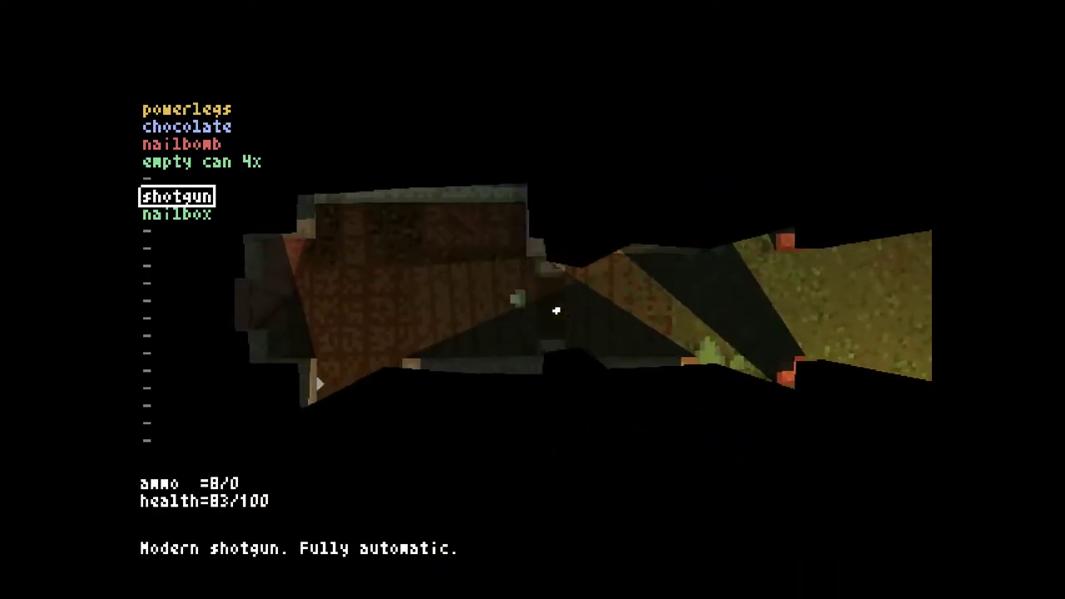
key(w)
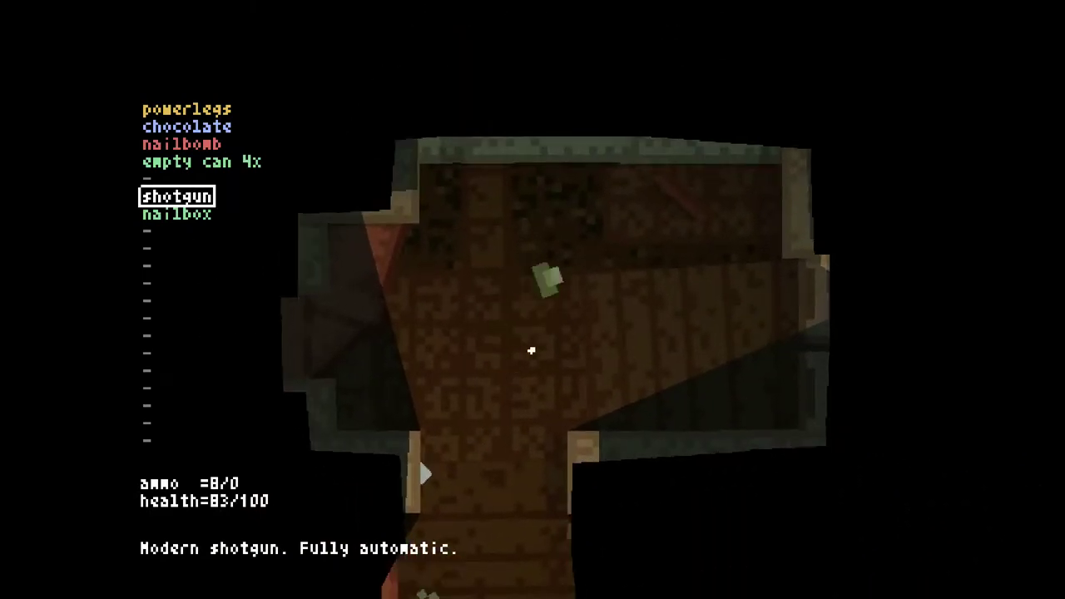
key(Tab)
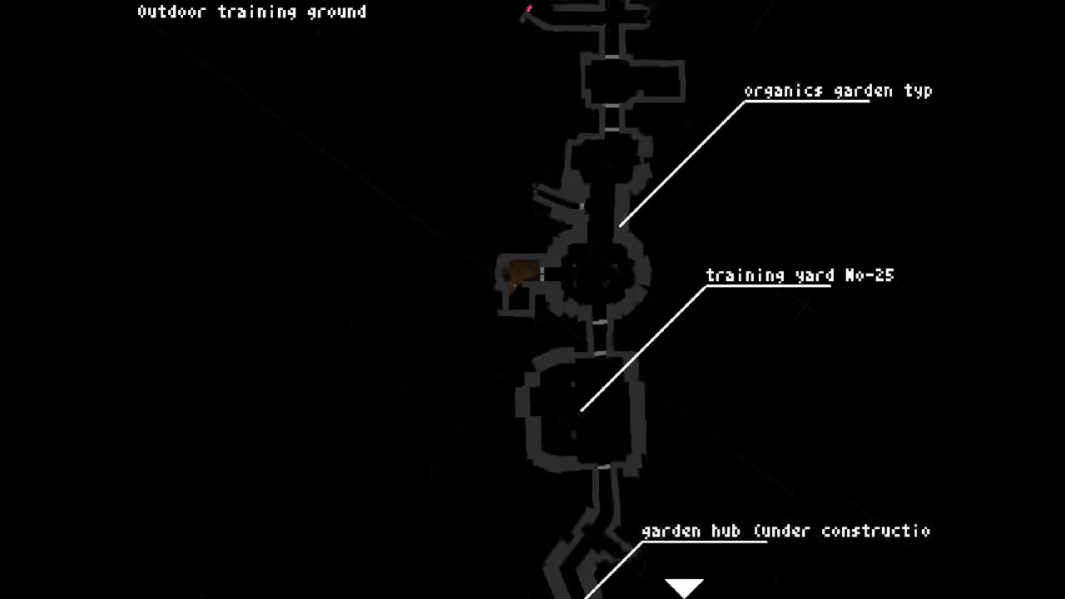
key(Tab)
Cross the large dim room and long corridor to the grassy outdoor area
key(d)
key(w)
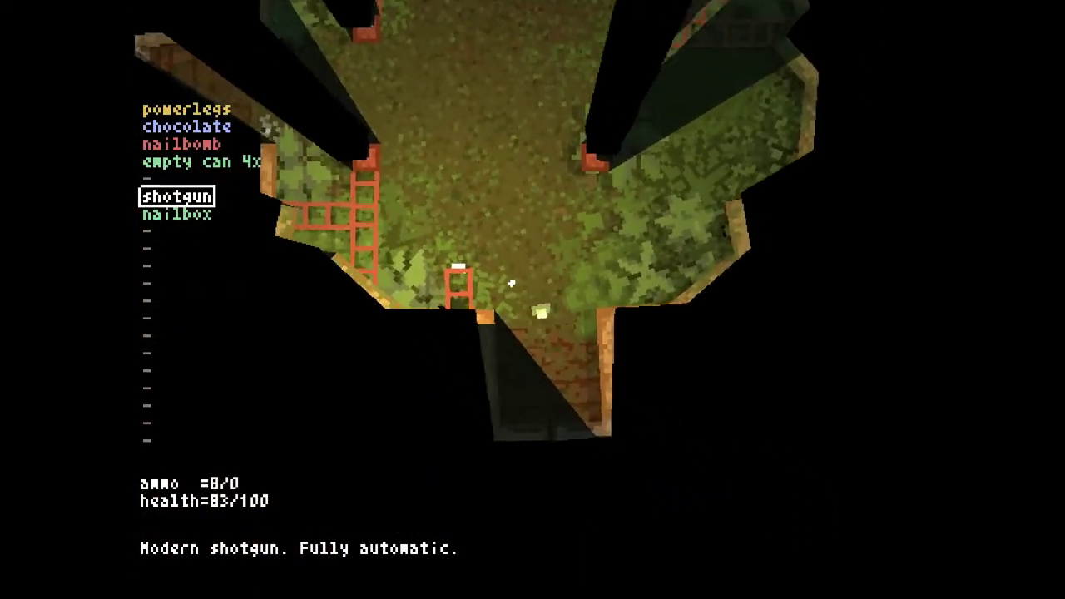
key(w)
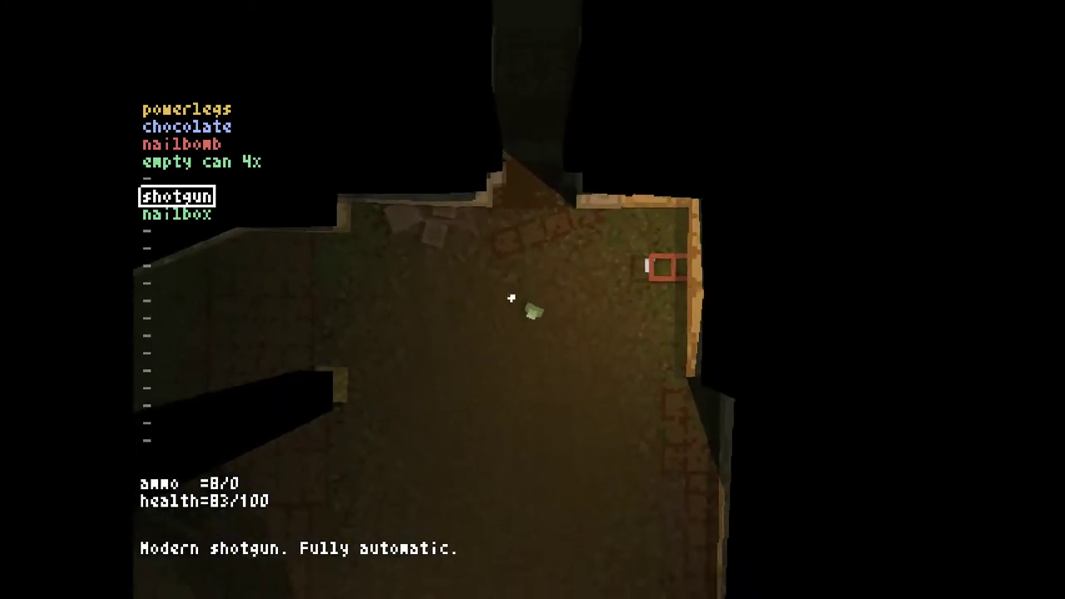
key(w)
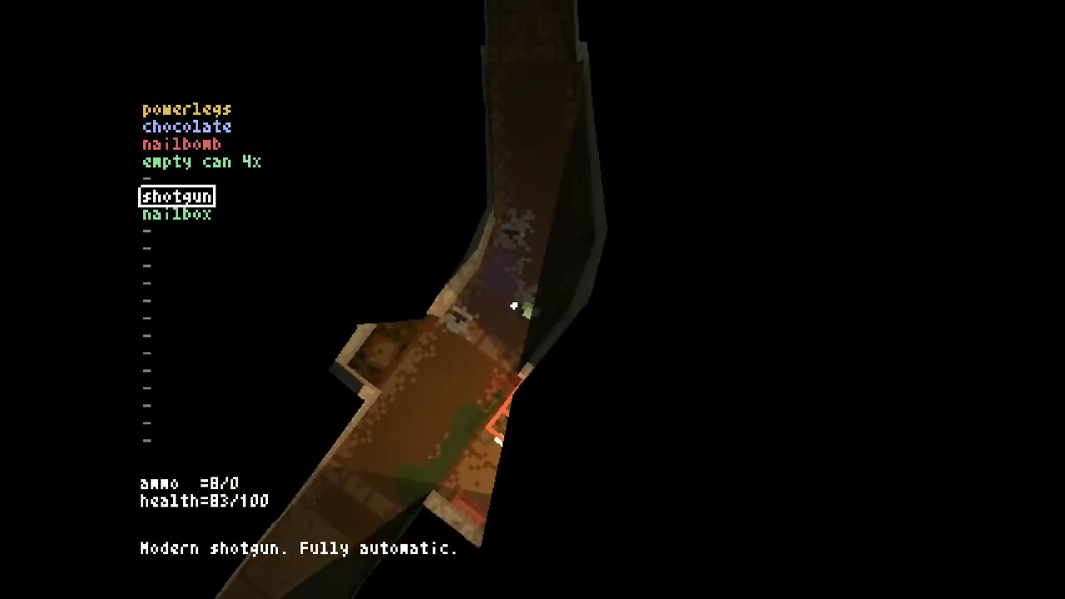
key(w)
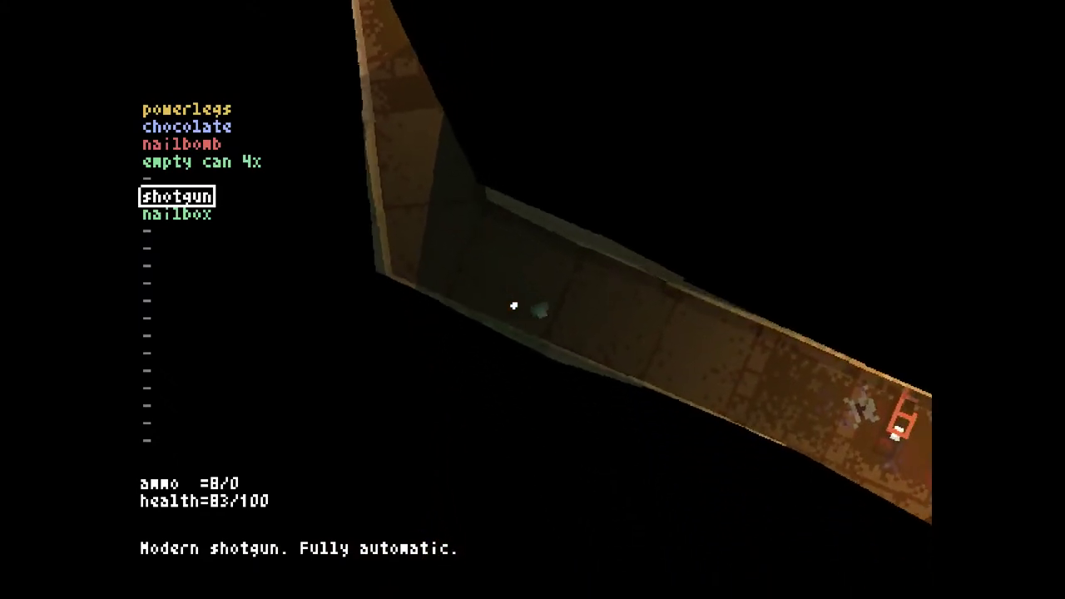
key(Tab)
key(m)
key(m)
key(Tab)
key(w)
key(w)
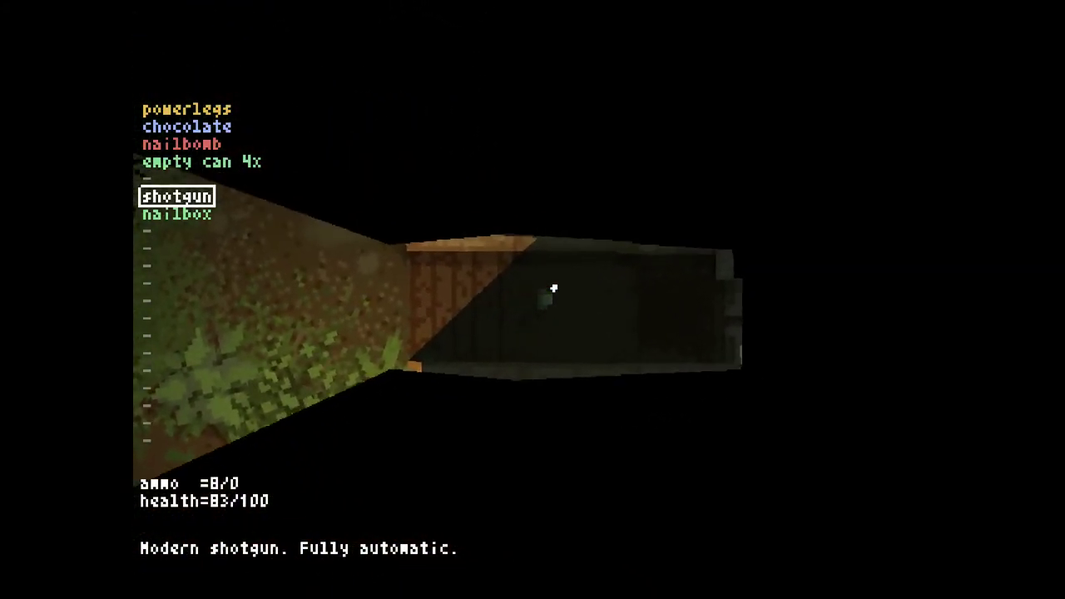
key(w)
Check the map, pass through the round room, and take the BOX 250
key(m)
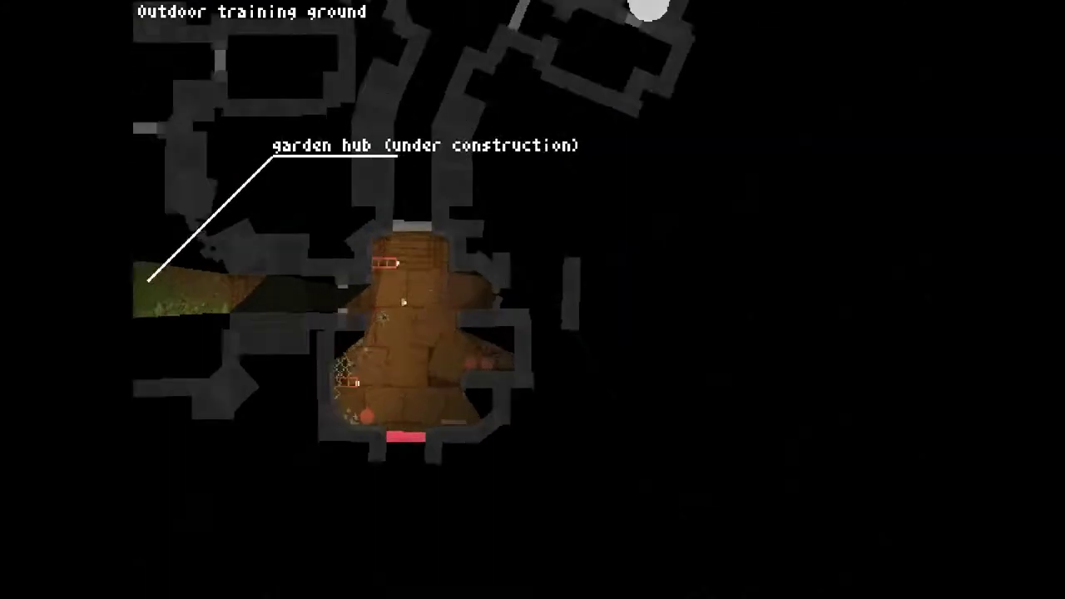
key(m)
key(s)
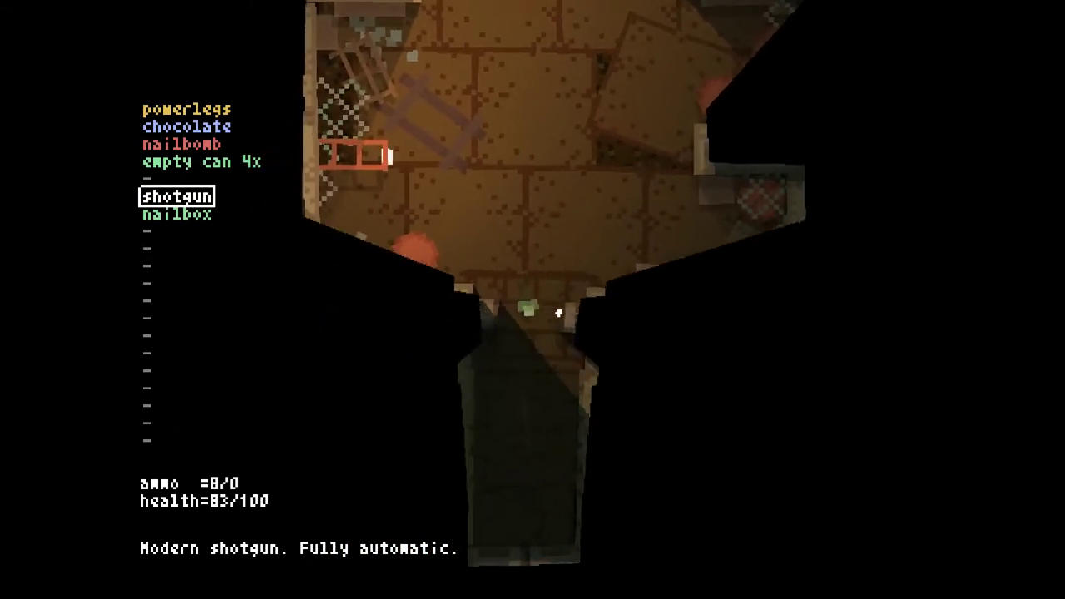
key(s)
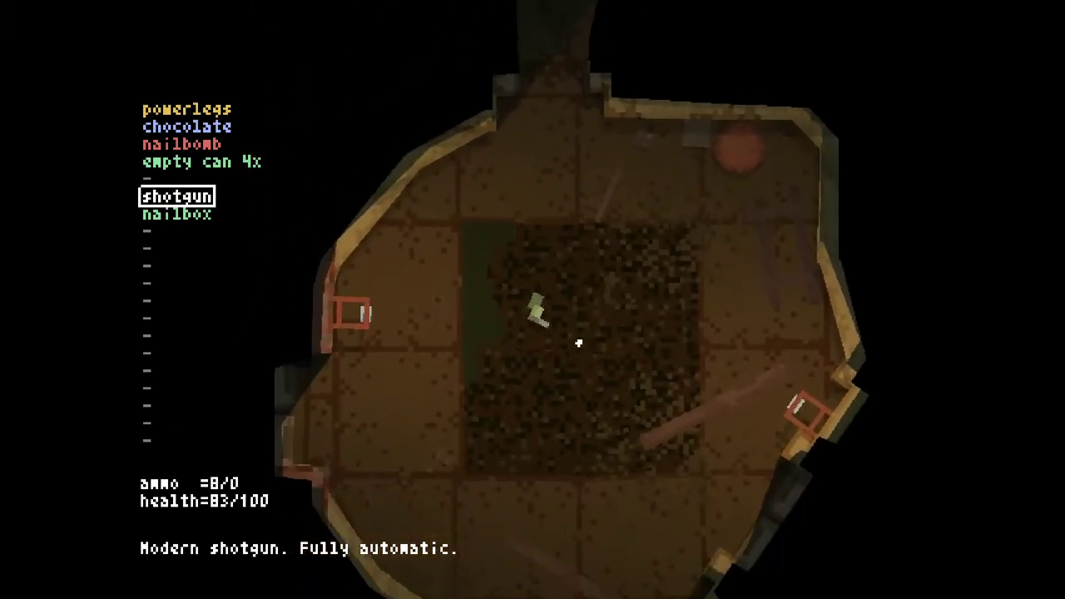
key(a)
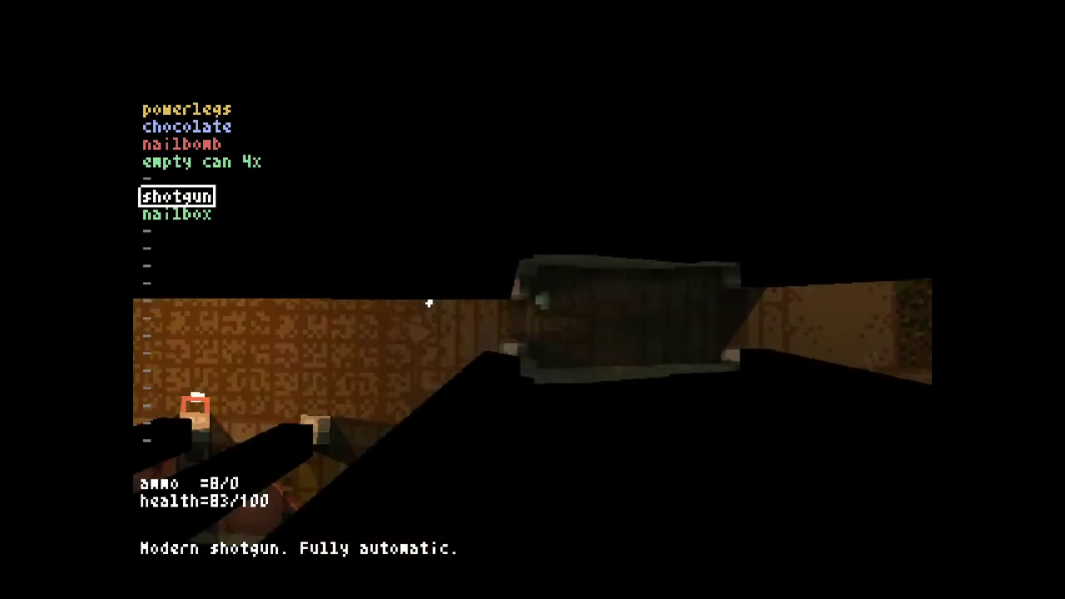
key(d)
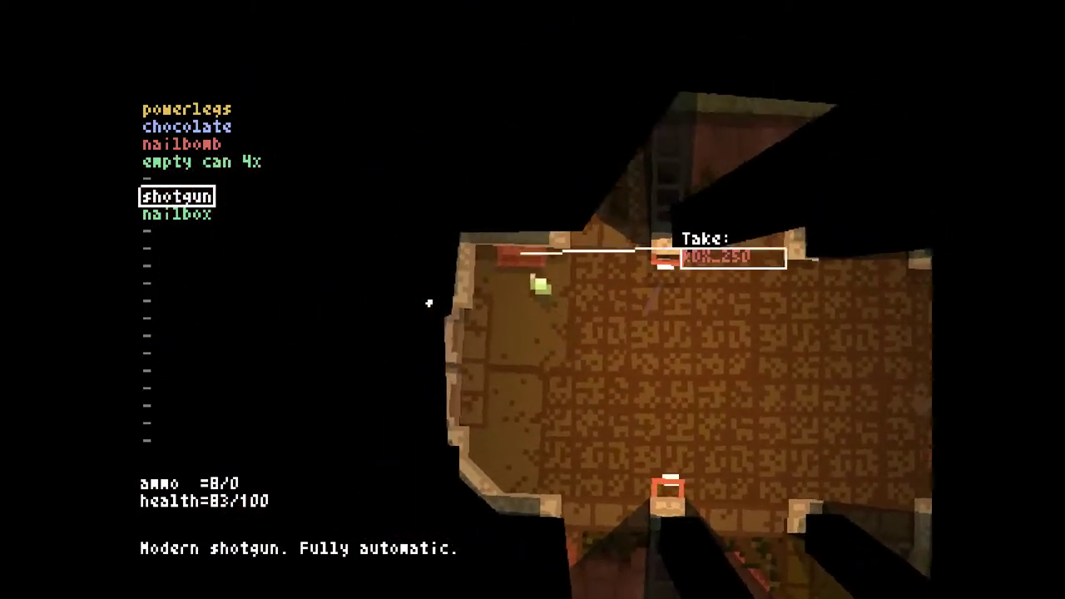
key(e)
Cross the tiled hall into the storeroom and pick up the canned meat
key(s)
key(d)
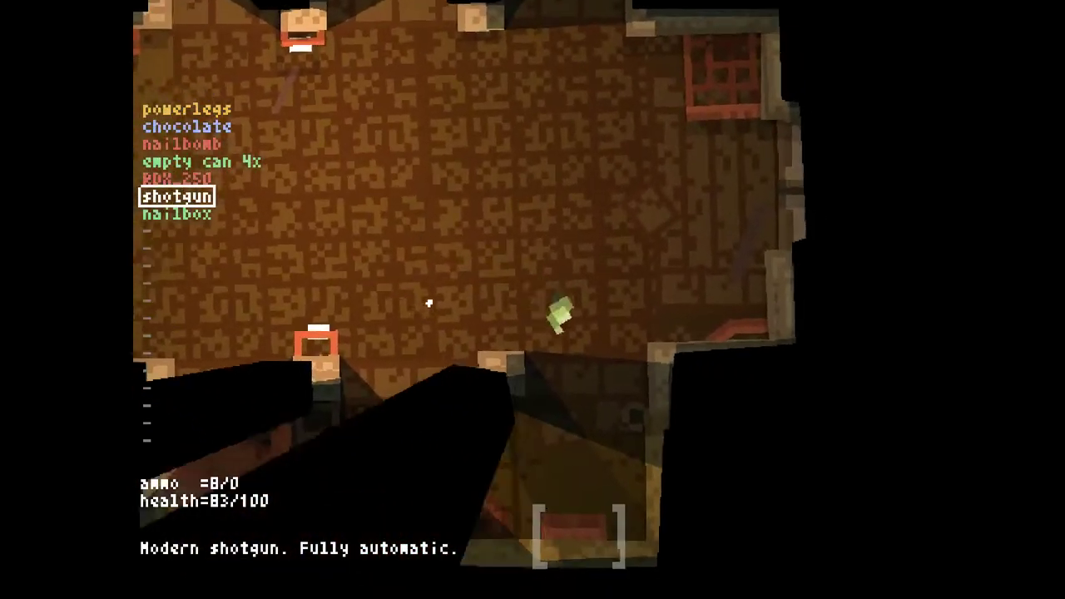
key(s)
key(w)
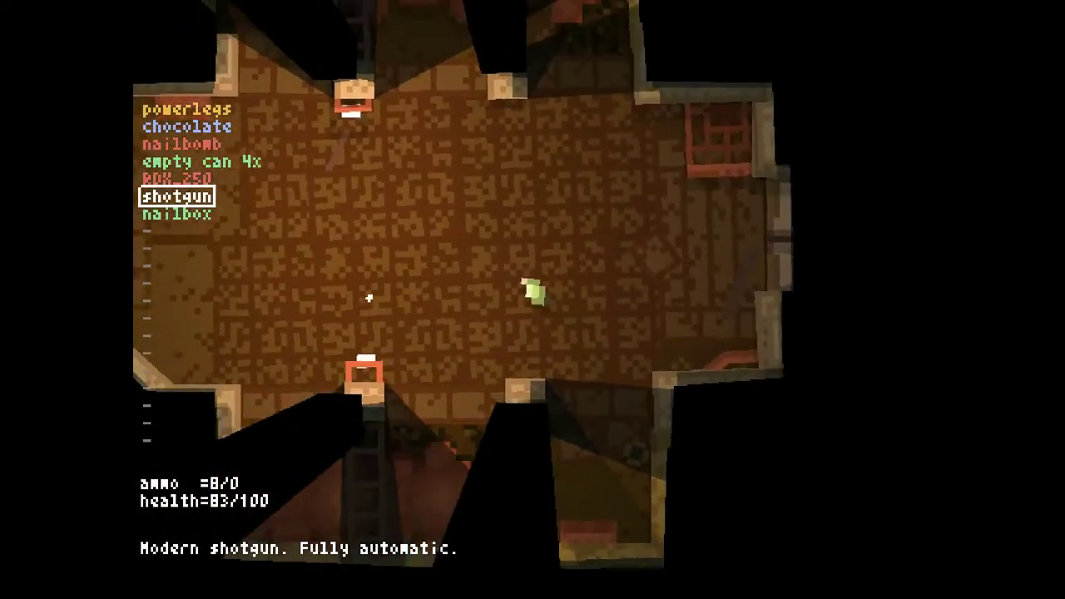
key(d)
key(d)
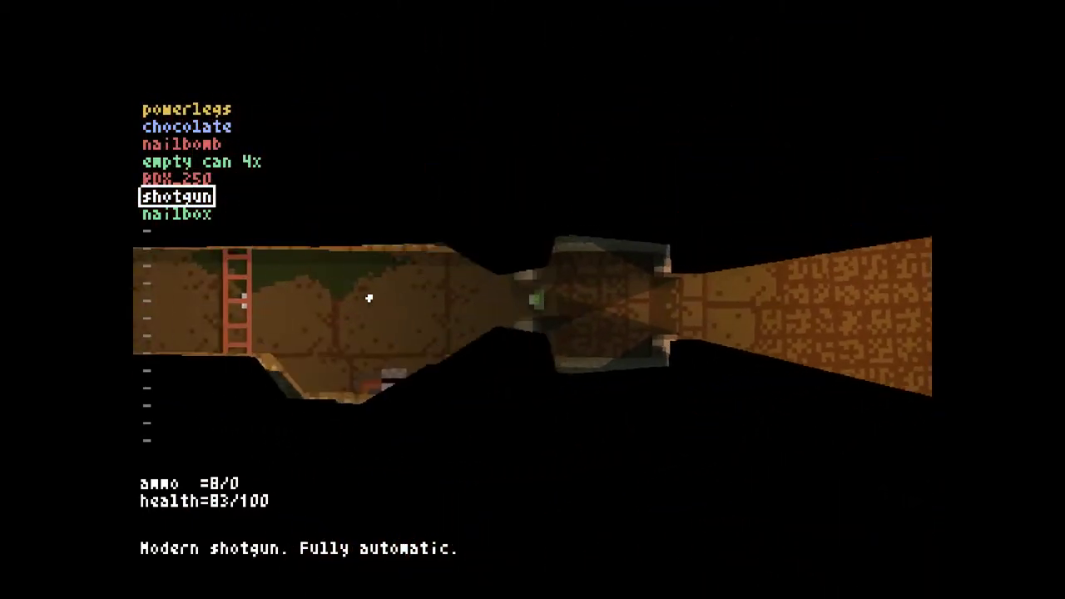
key(a)
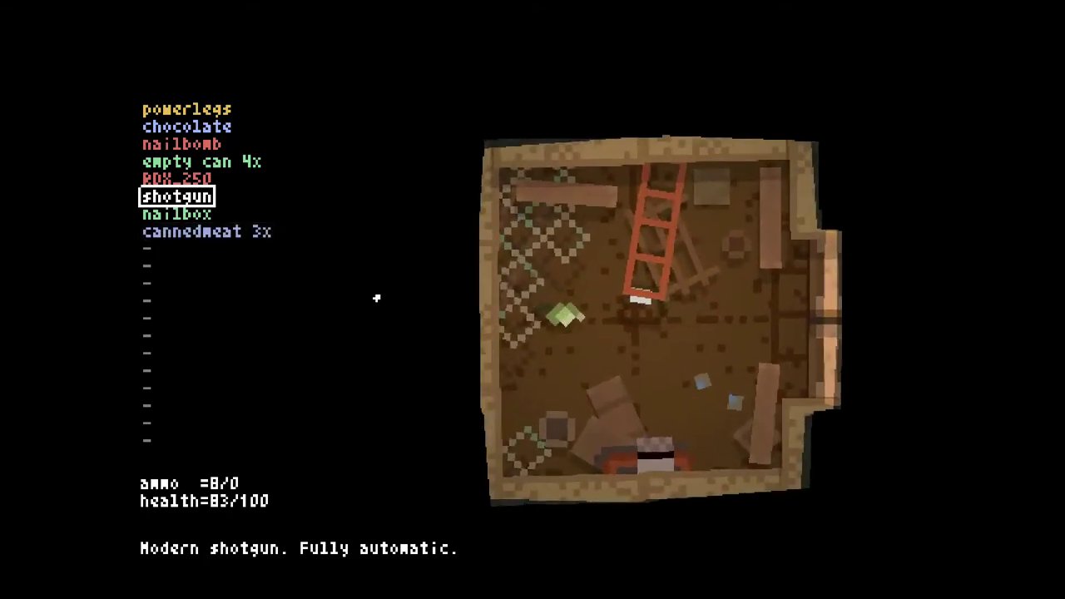
key(w)
key(e)
key(d)
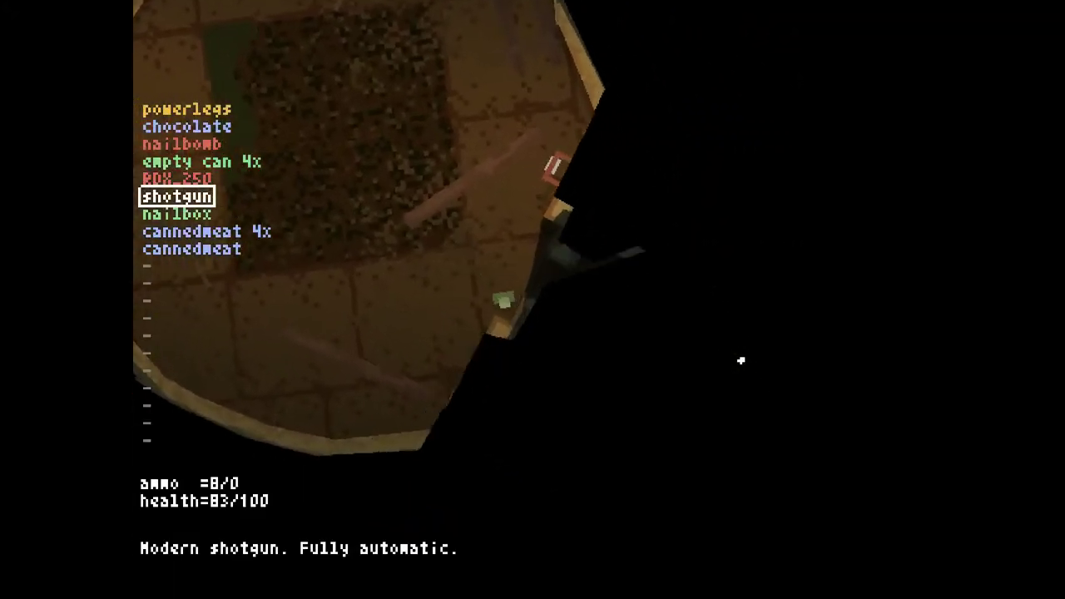
Return through the corpse-filled rooms to the circular hub
key(d)
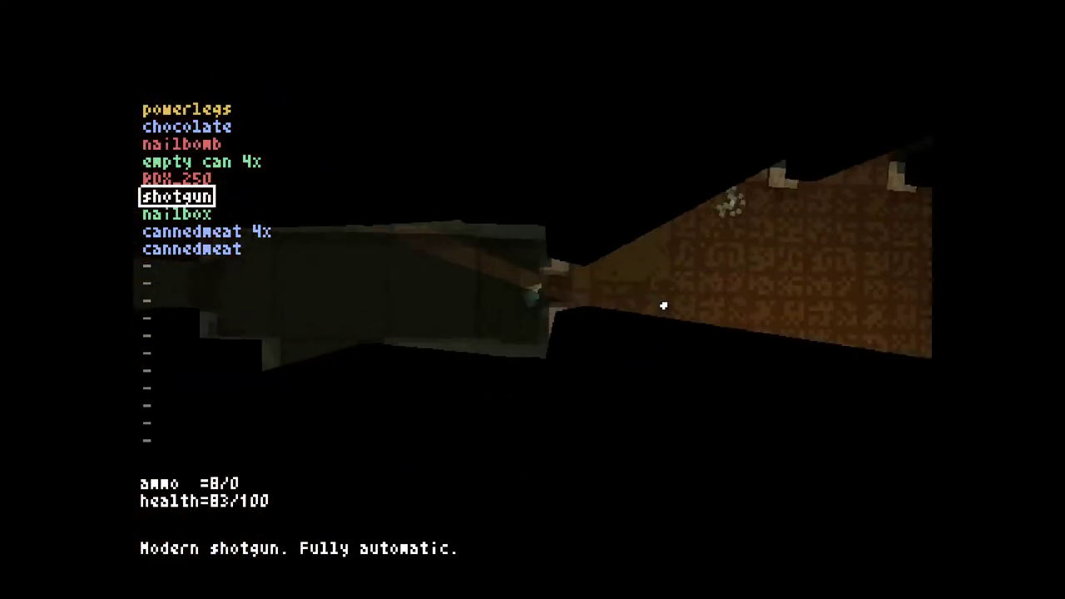
key(a)
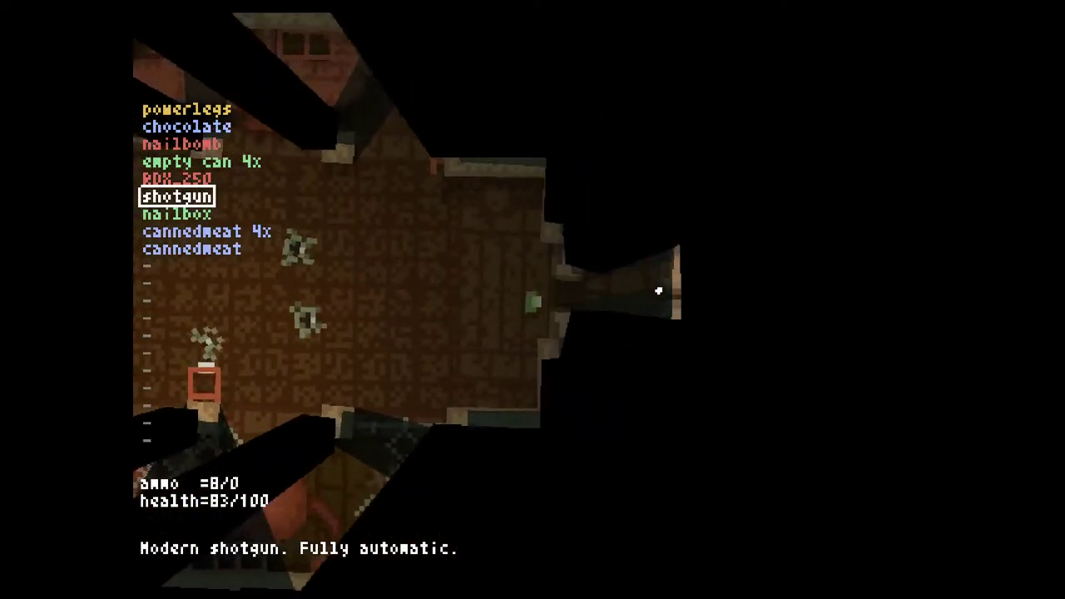
key(d)
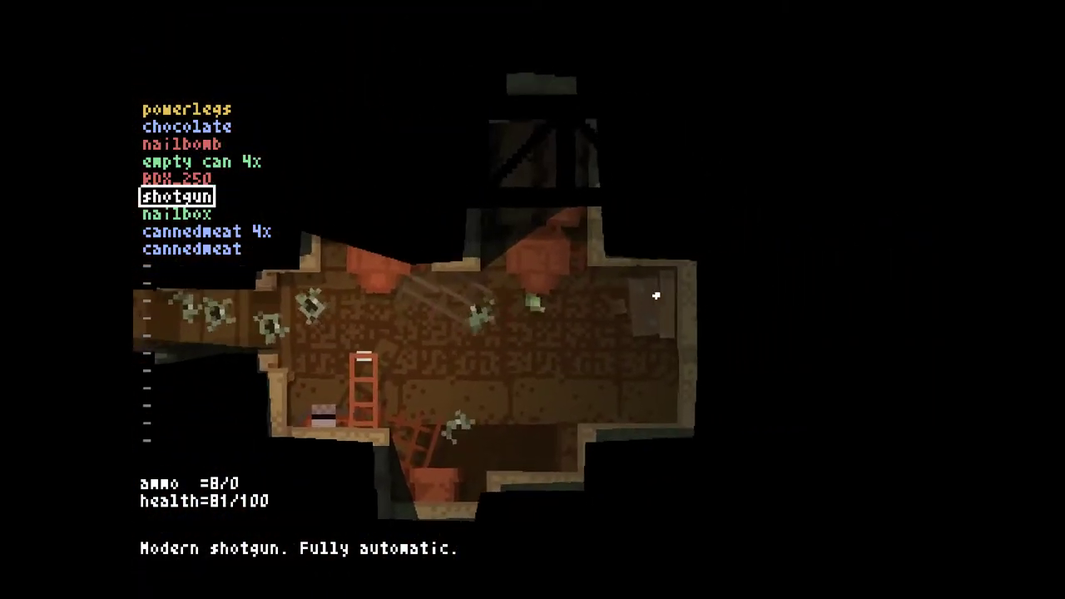
key(a)
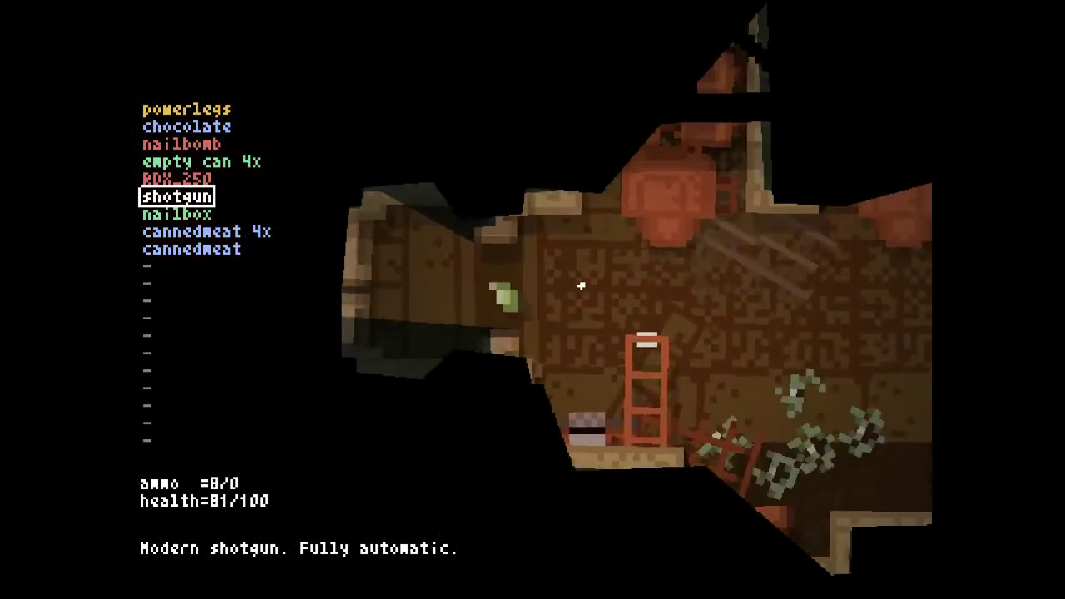
key(a)
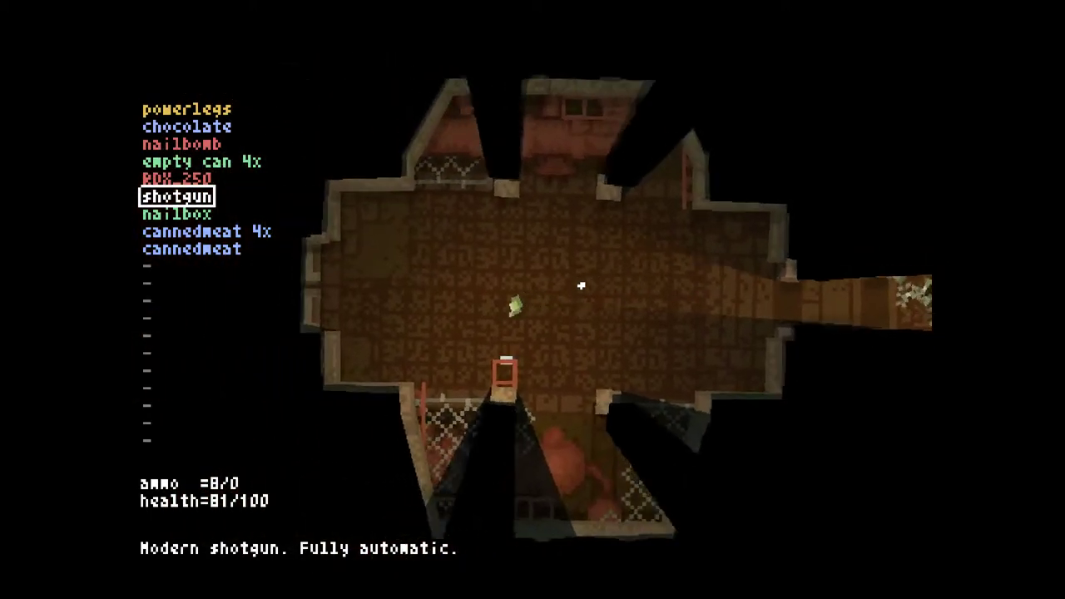
key(a)
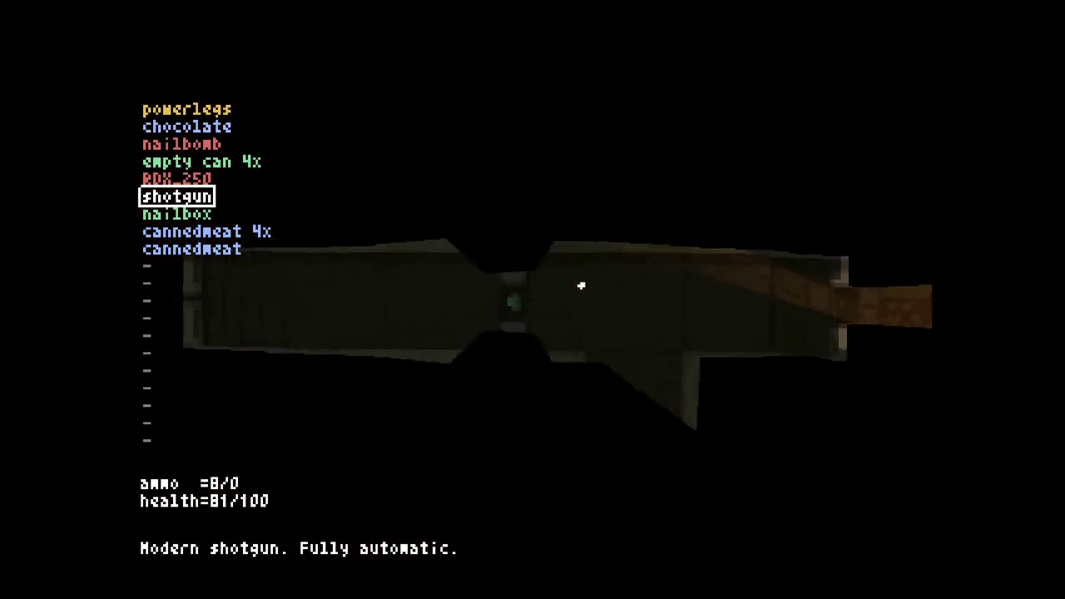
key(a)
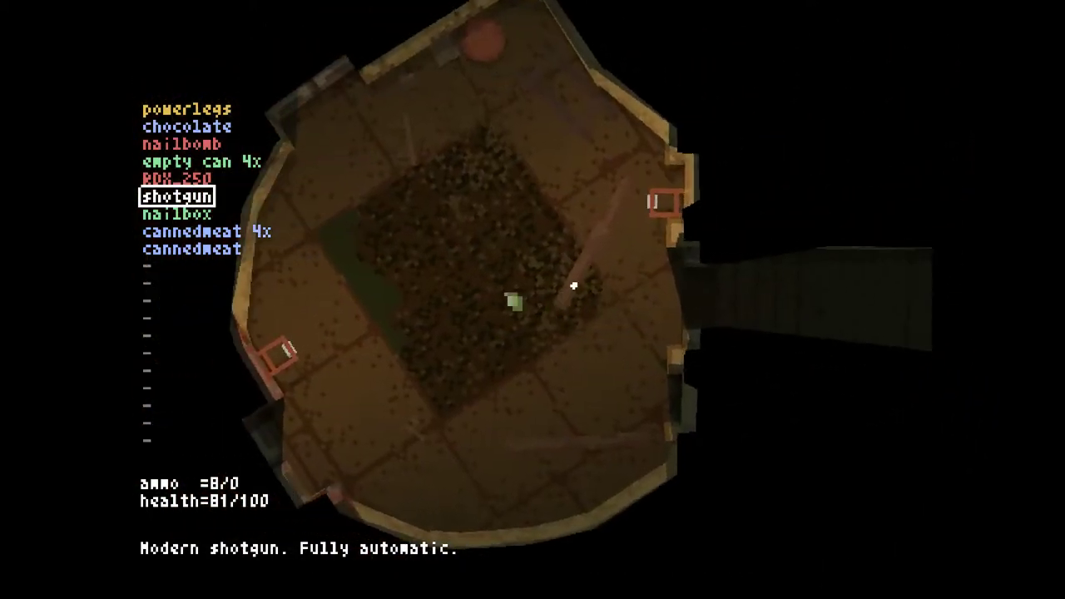
Check the map, head up the far corridor, and view training yard No-25 on the map
key(Tab)
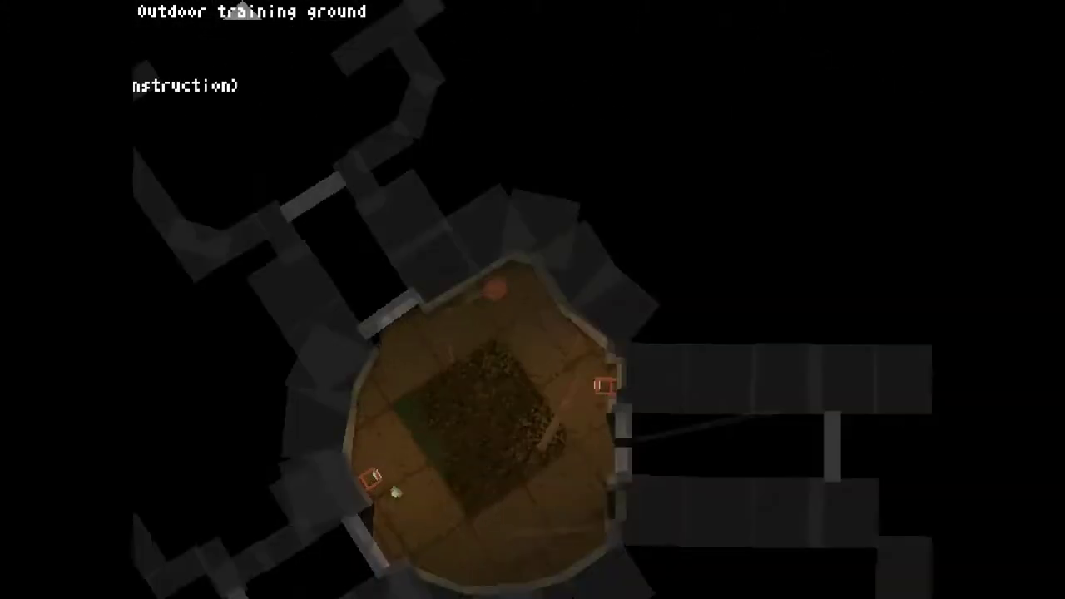
key(Tab)
key(w)
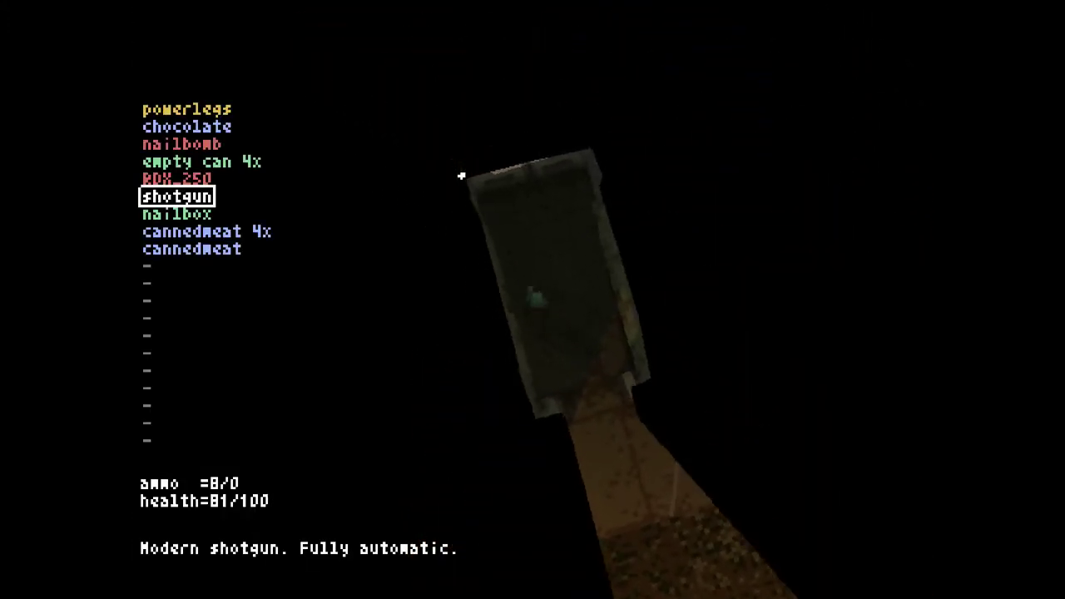
key(w)
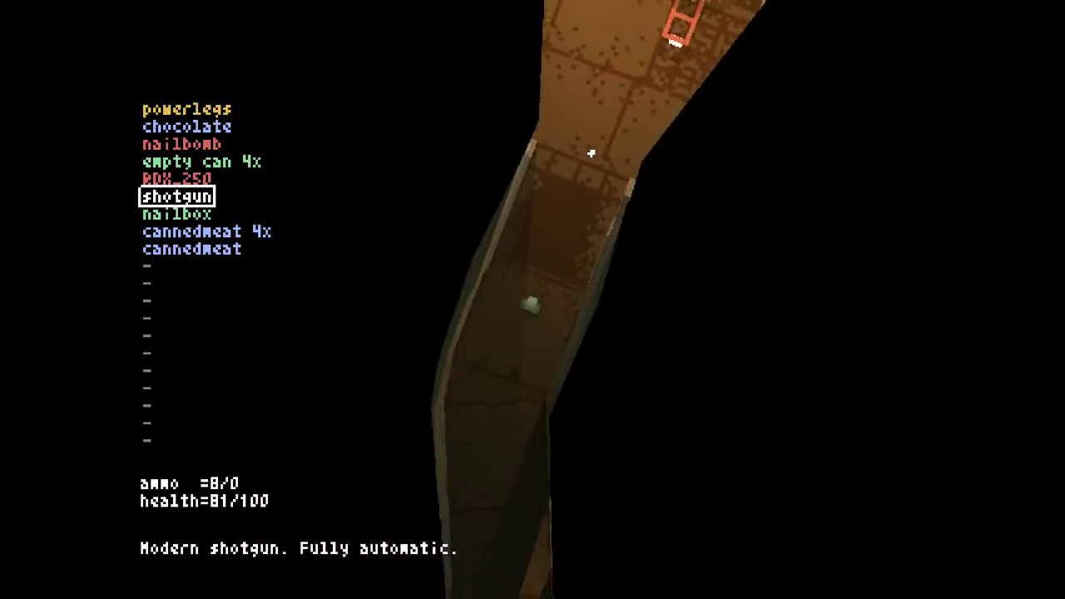
key(Tab)
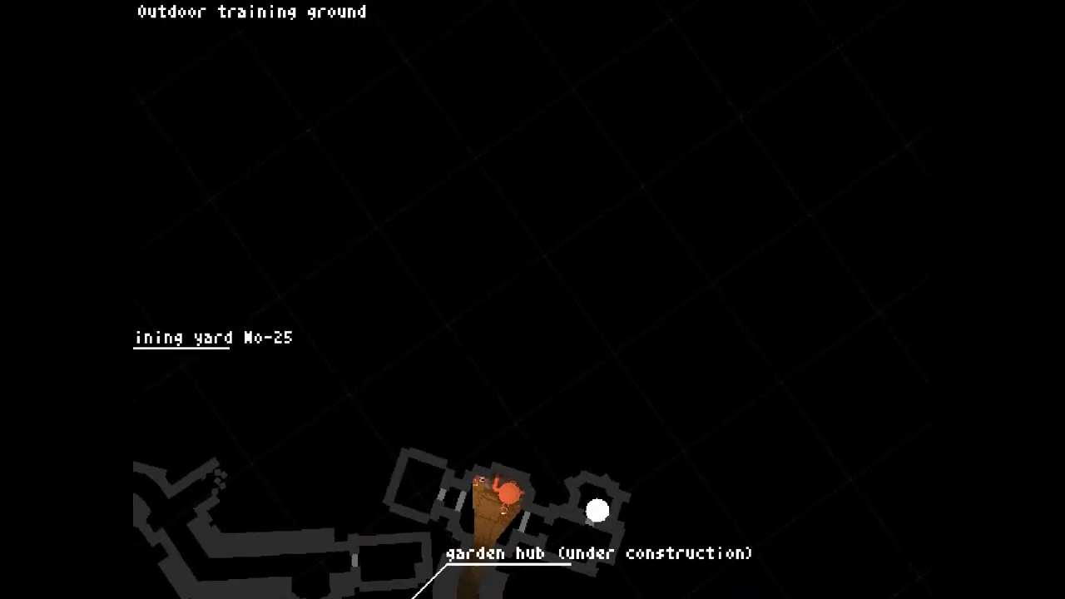
Check the level map, then walk left into the mossy garden room and head up
key(Tab)
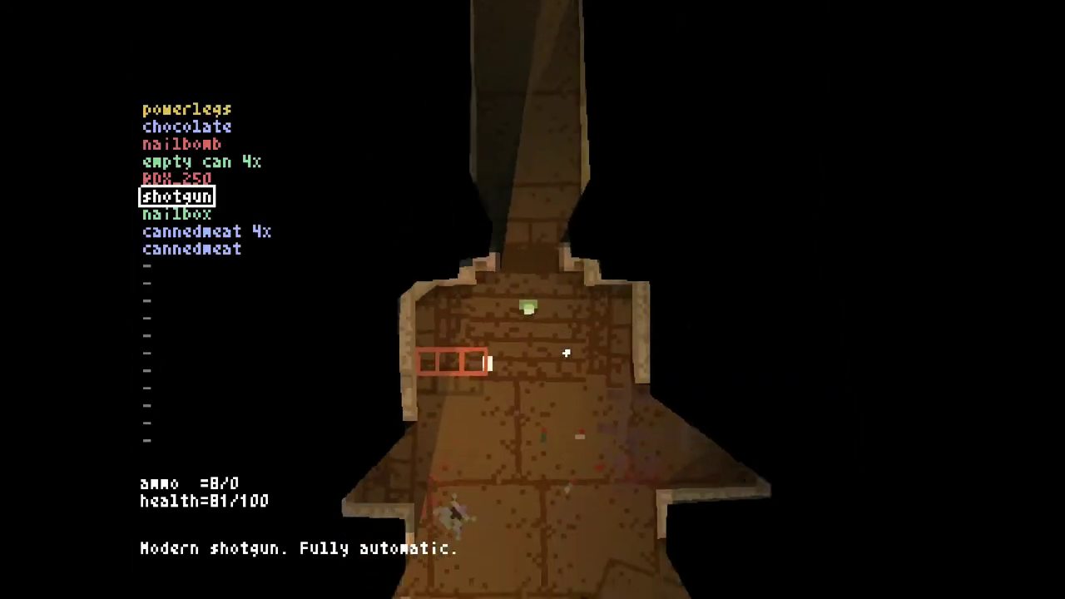
key(Tab)
key(Tab)
key(Tab)
key(Tab)
key(Tab)
key(a)
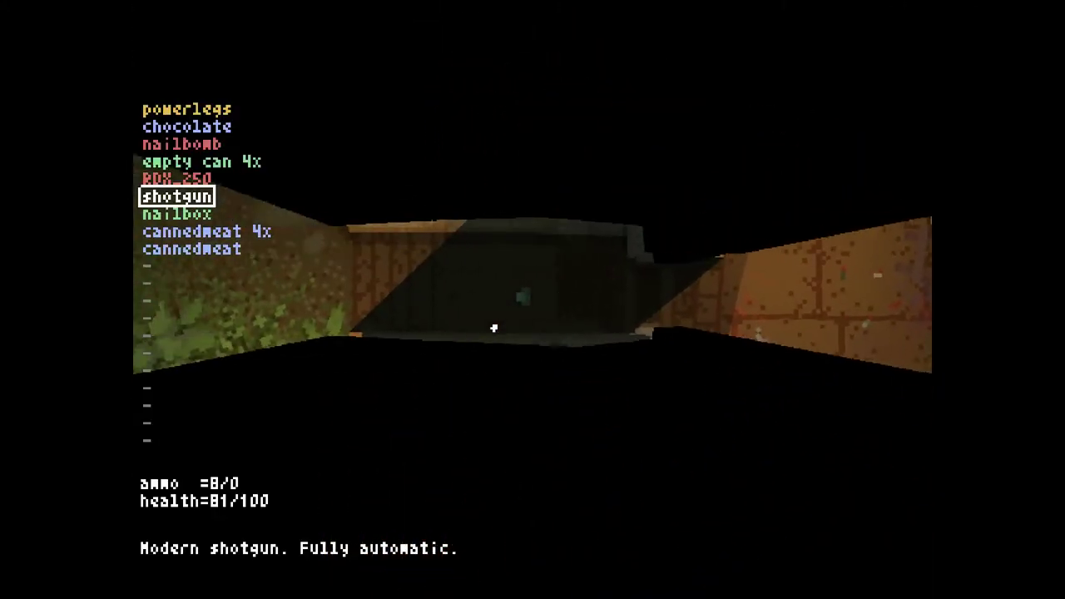
key(w)
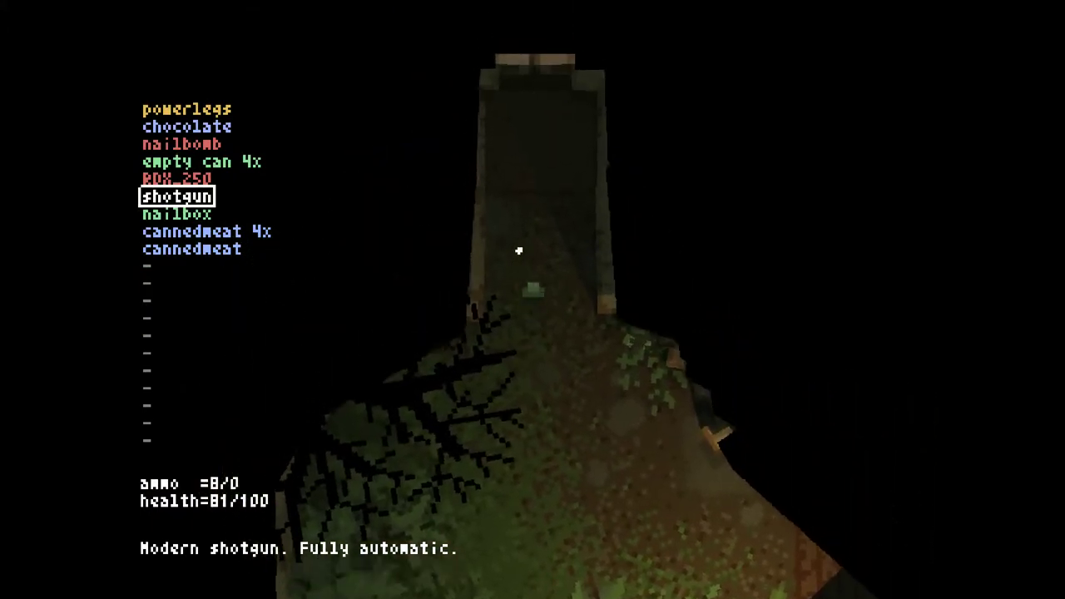
Walk up the corridor and through the room to the doorway, checking the map
mouse_move(518, 248)
mouse_down()
mouse_move(364, 271)
mouse_move(441, 217)
mouse_up()
key(Tab)
key(m)
key(Tab)
key(w)
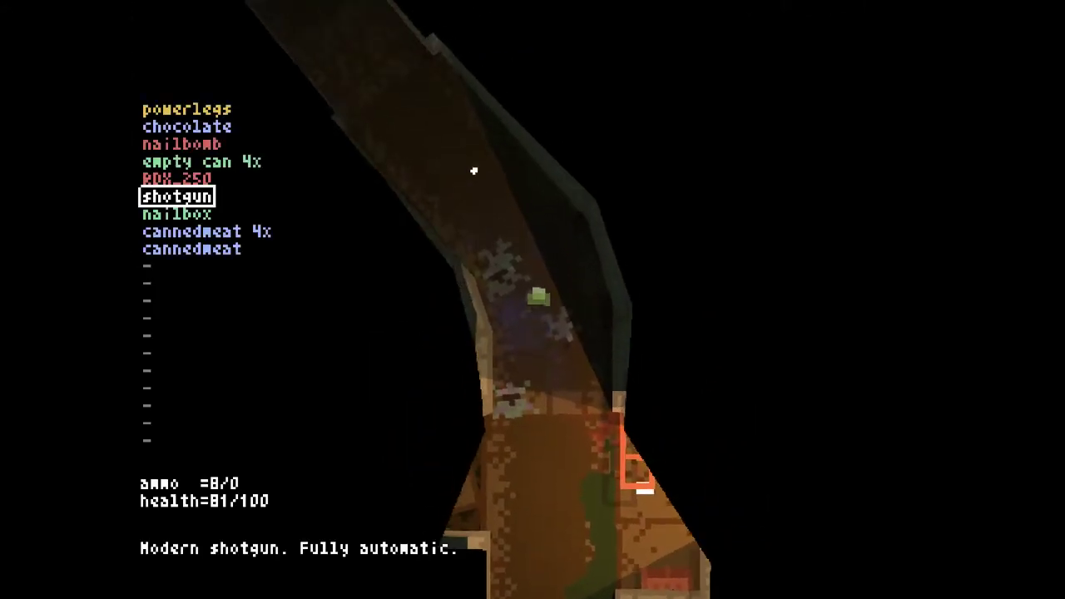
drag(441, 116, 465, 250)
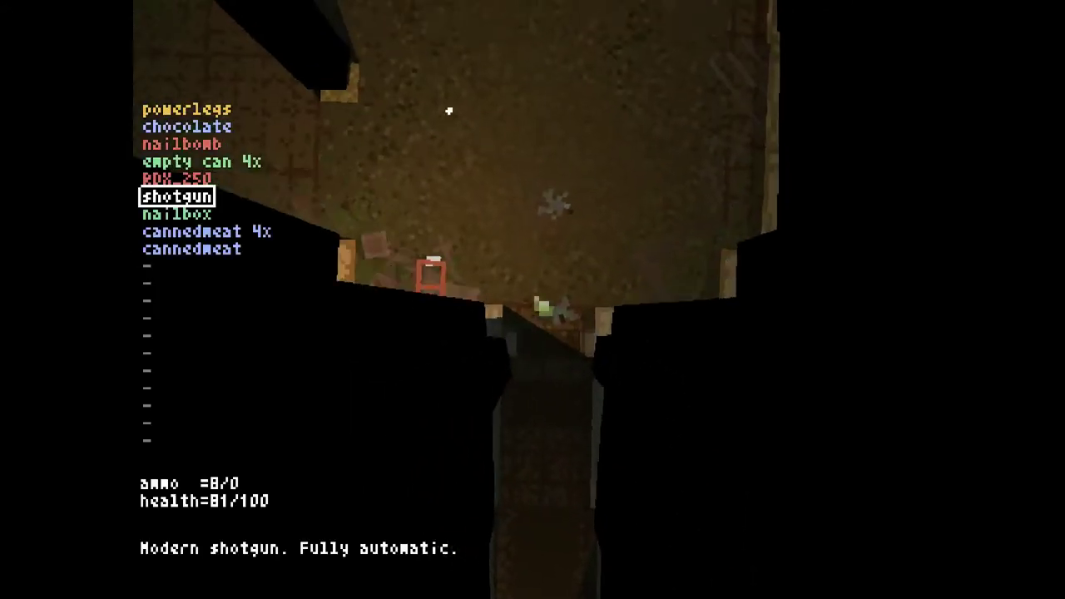
key(m)
key(m)
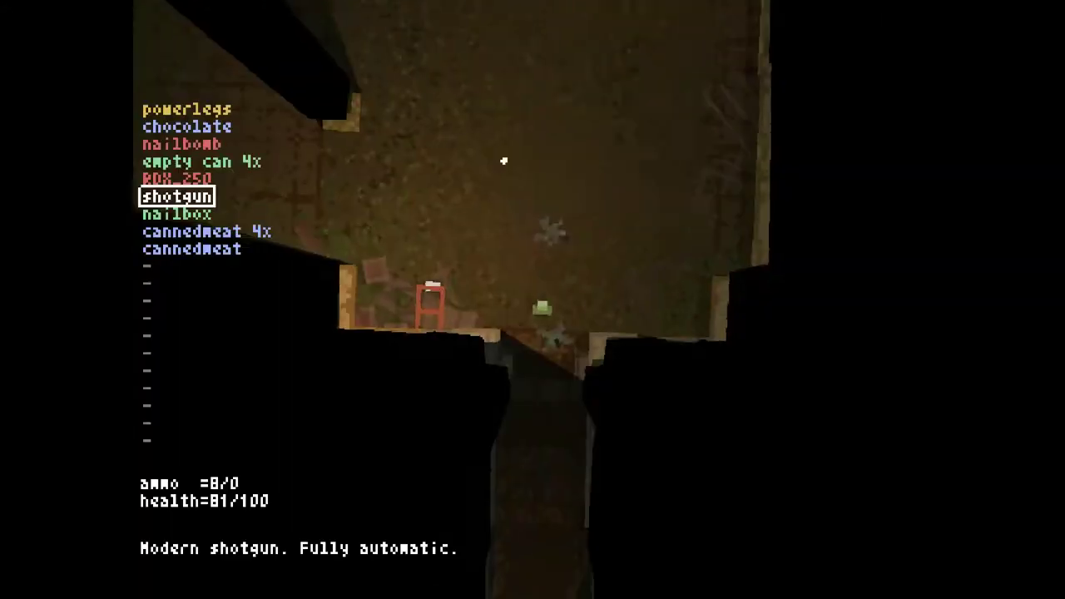
key(w)
key(w)
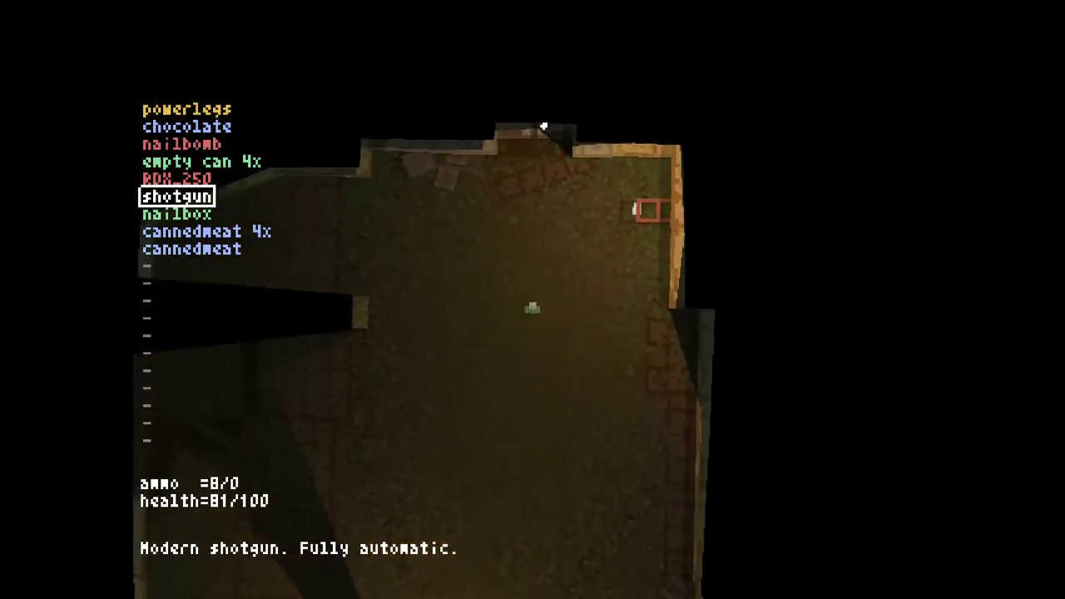
key(w)
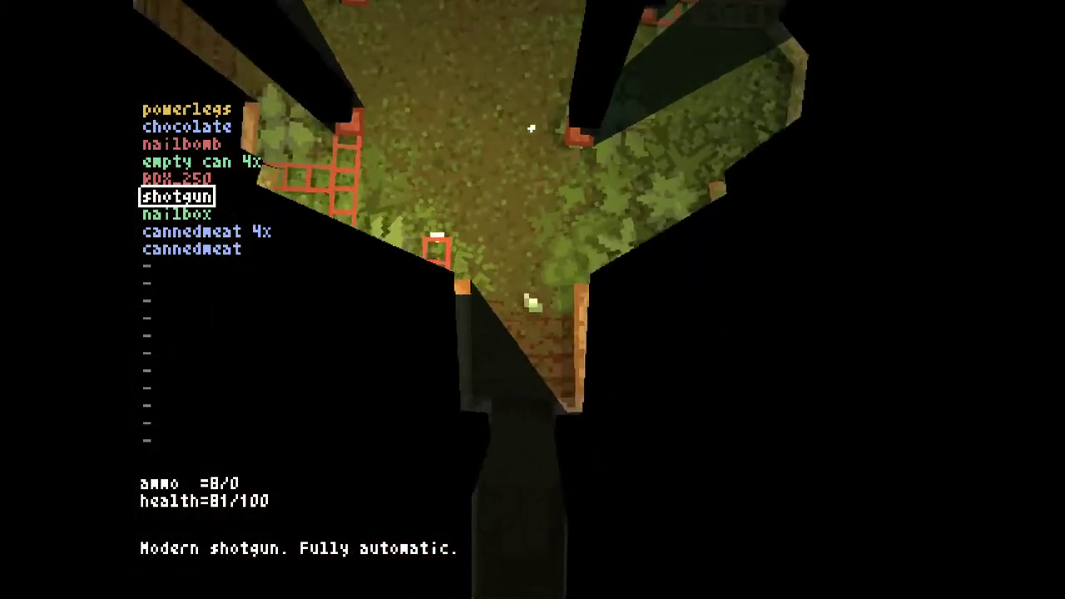
Cross the open garden room and go up the corridor into the next room
key(m)
key(m)
key(m)
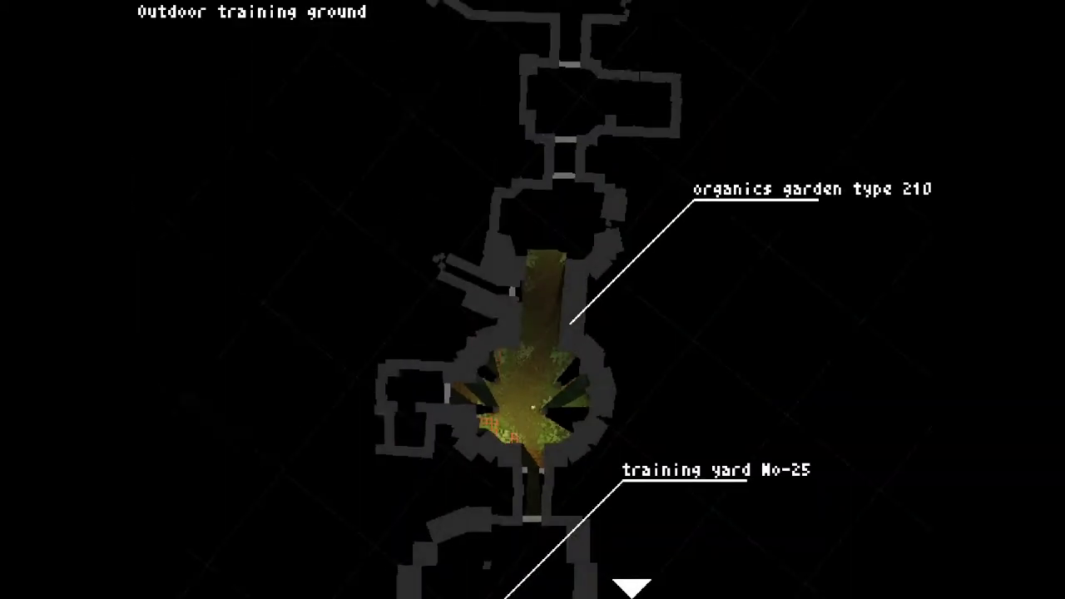
key(m)
key(w)
key(w)
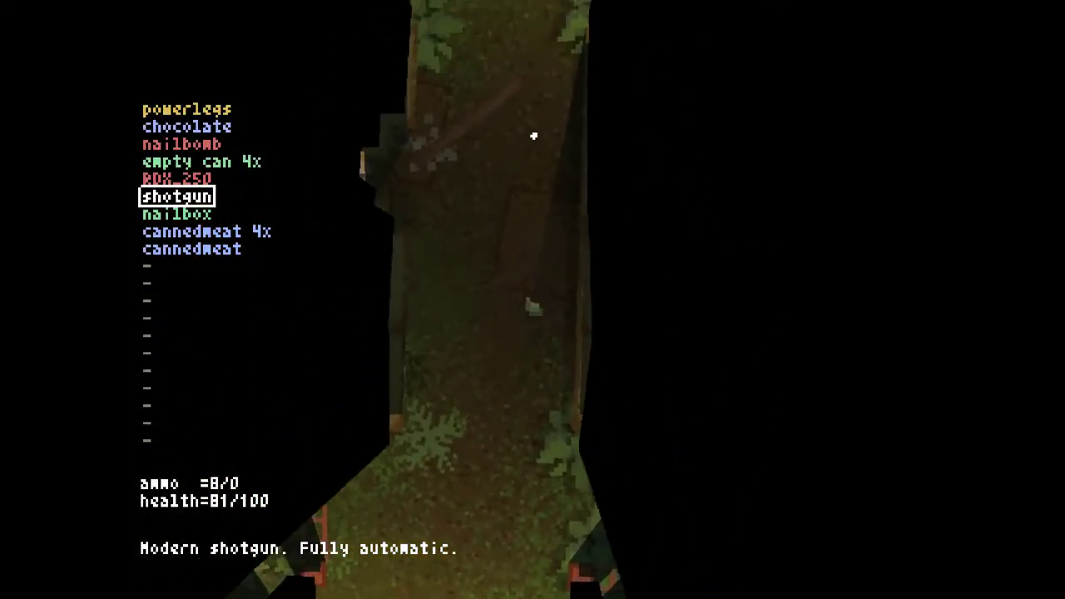
key(m)
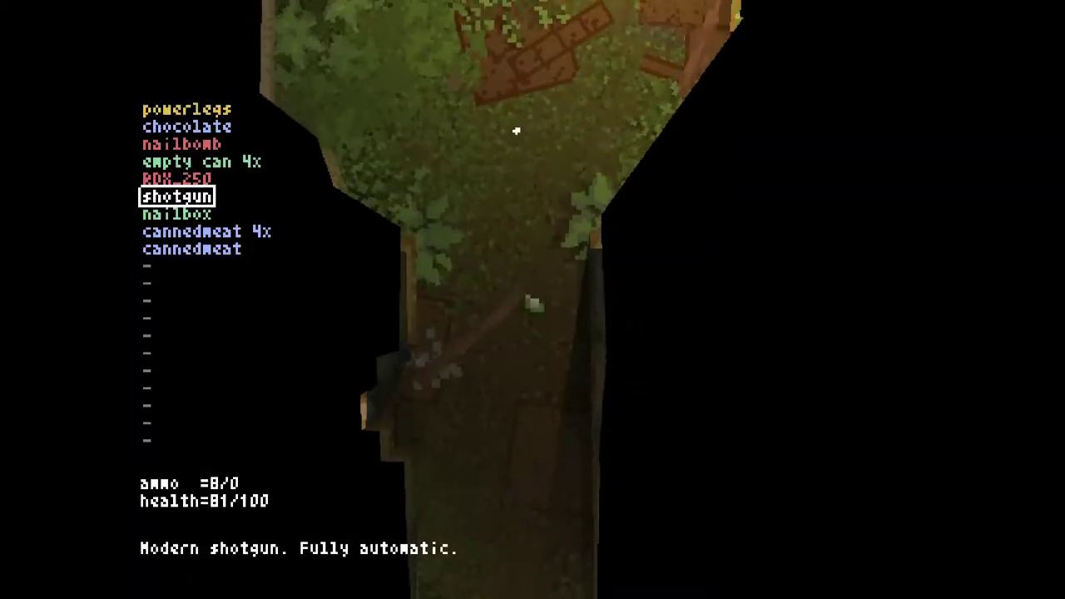
key(w)
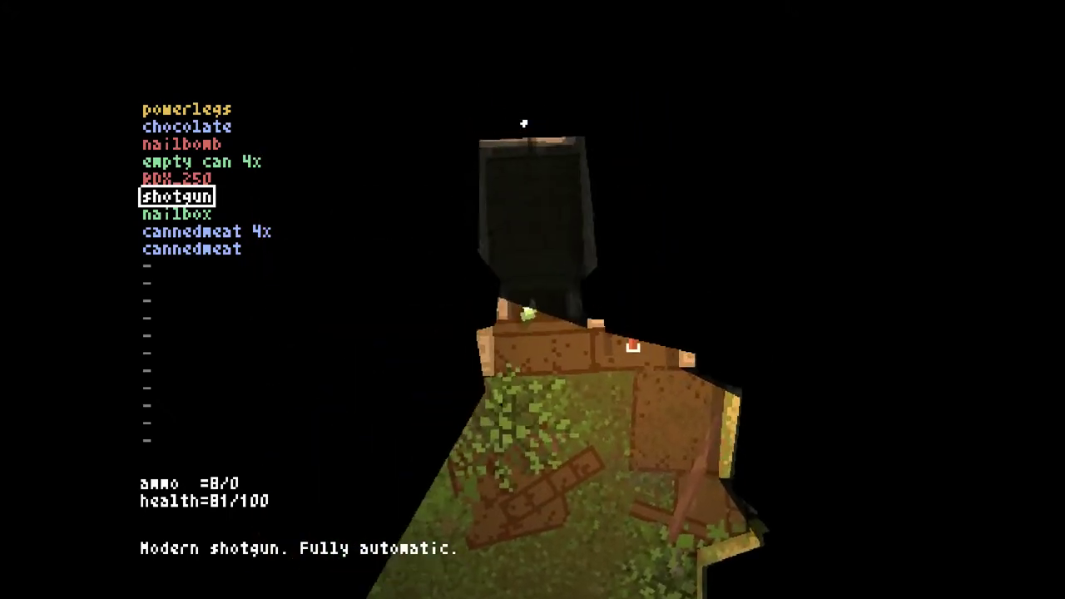
key(m)
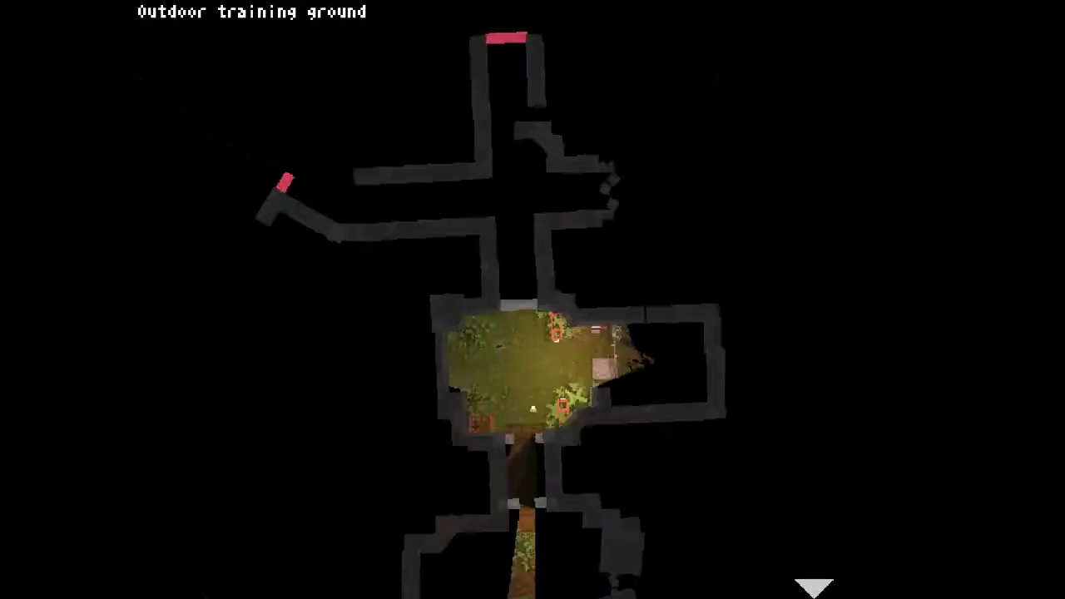
key(m)
Follow the lower corridor through the large room out to the grassy area
key(s)
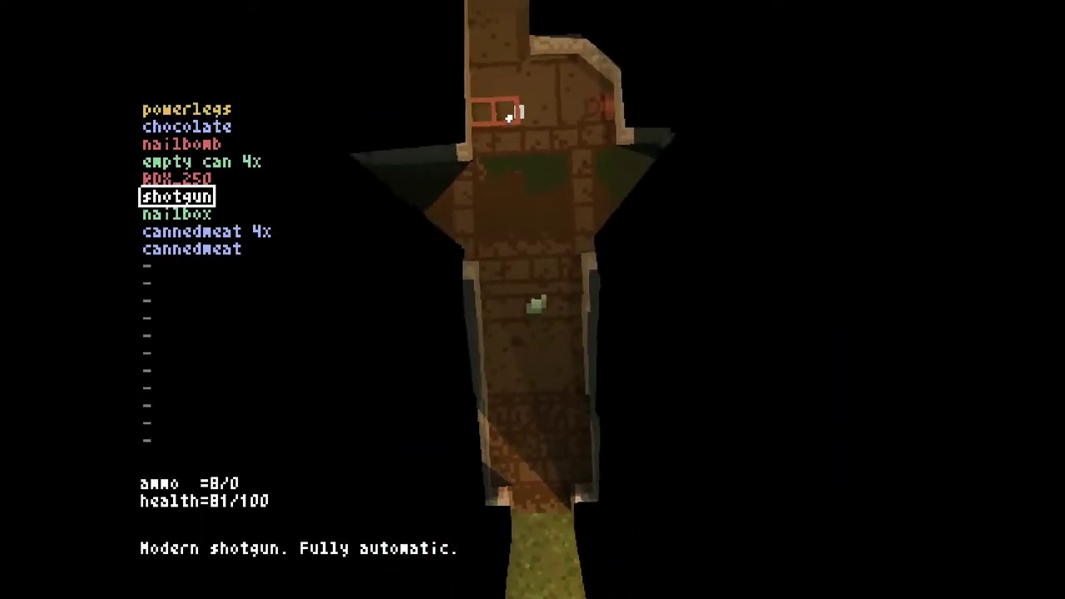
key(w)
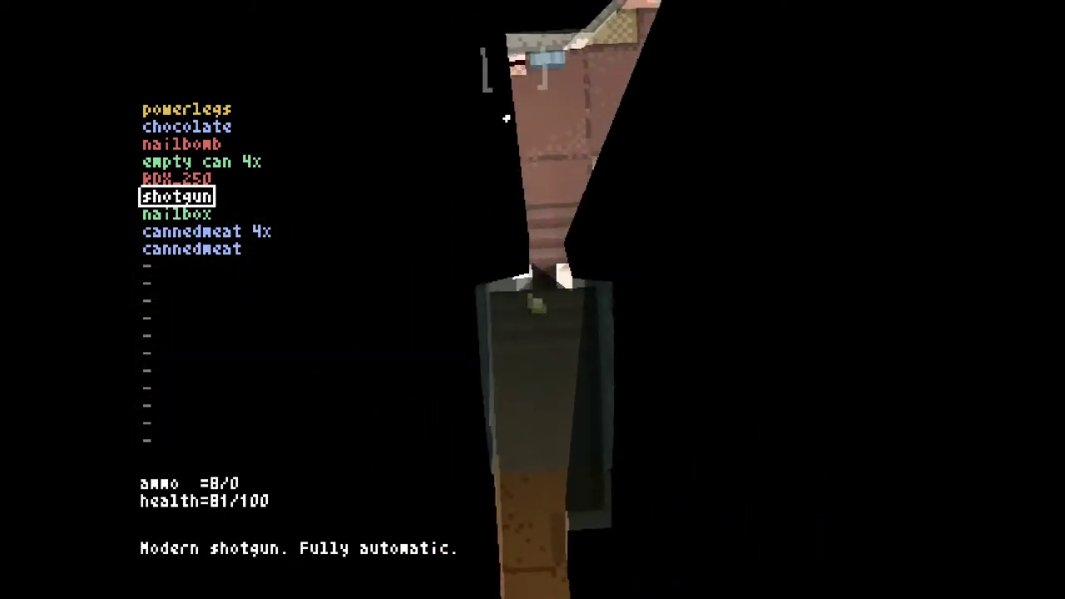
key(w)
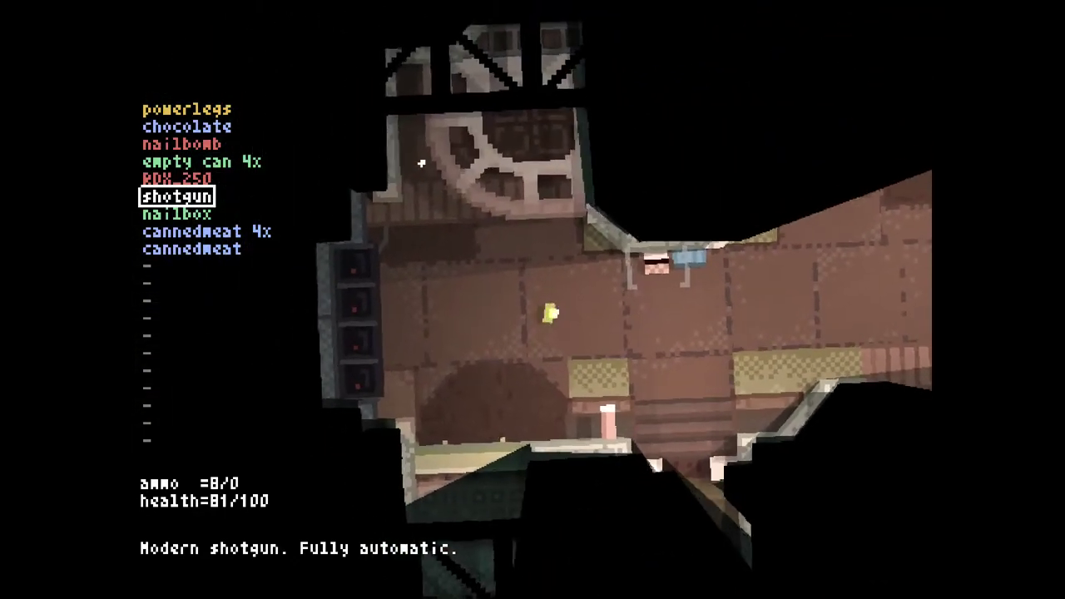
key(s)
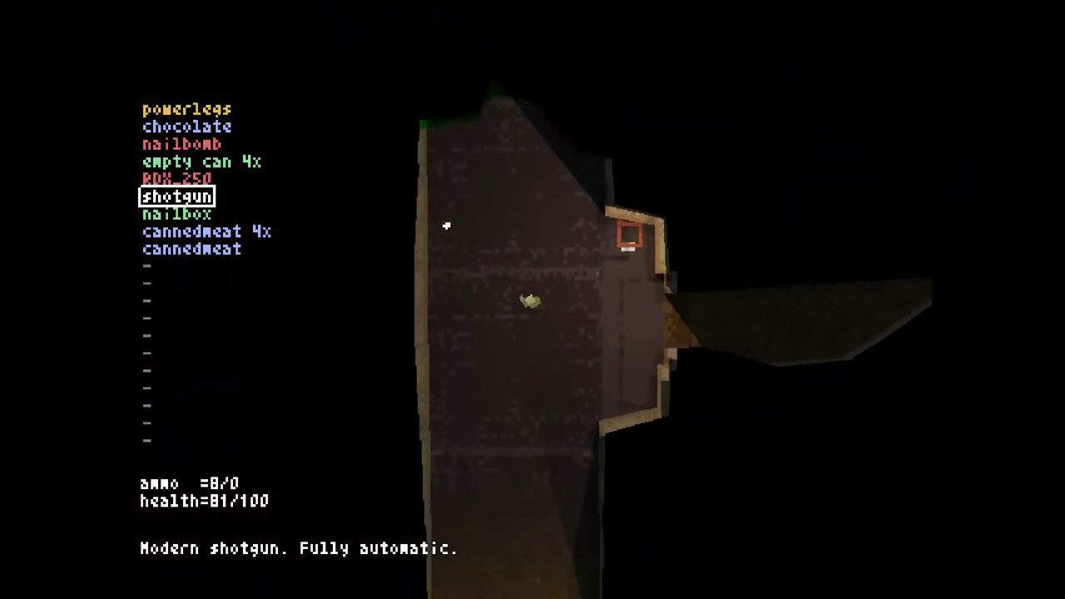
key(w)
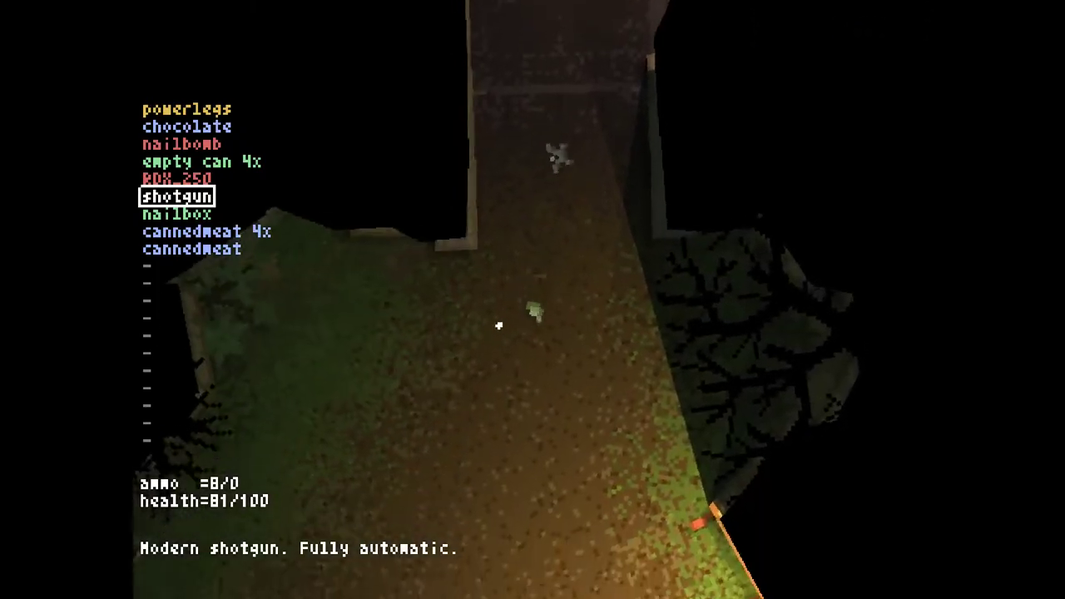
Cross the grass through the wooden door into the dark interior toward the narrow corridor
key(Tab)
key(m)
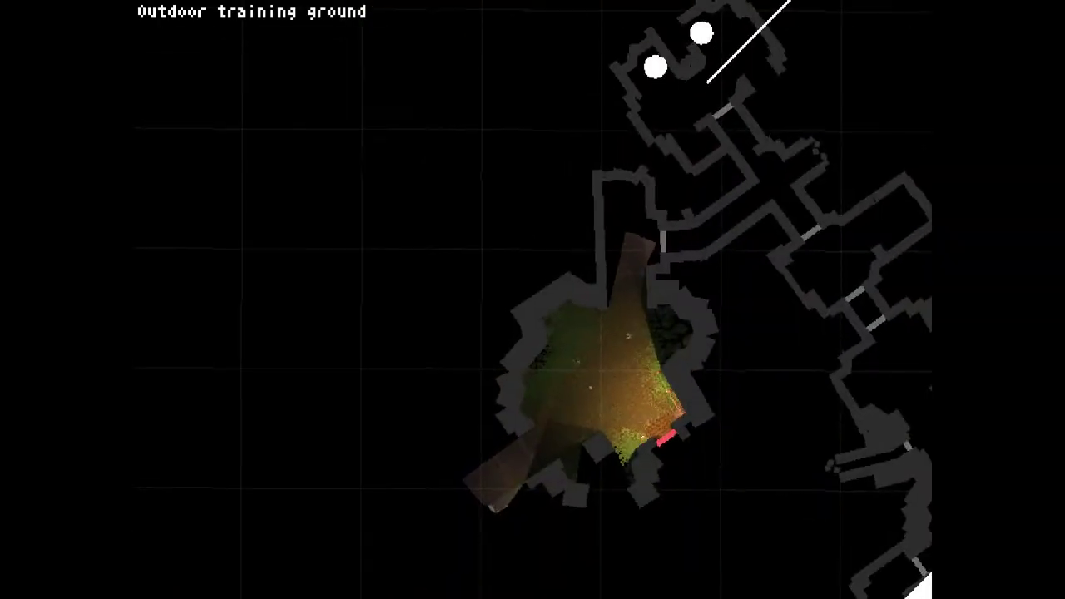
key(Tab)
key(w)
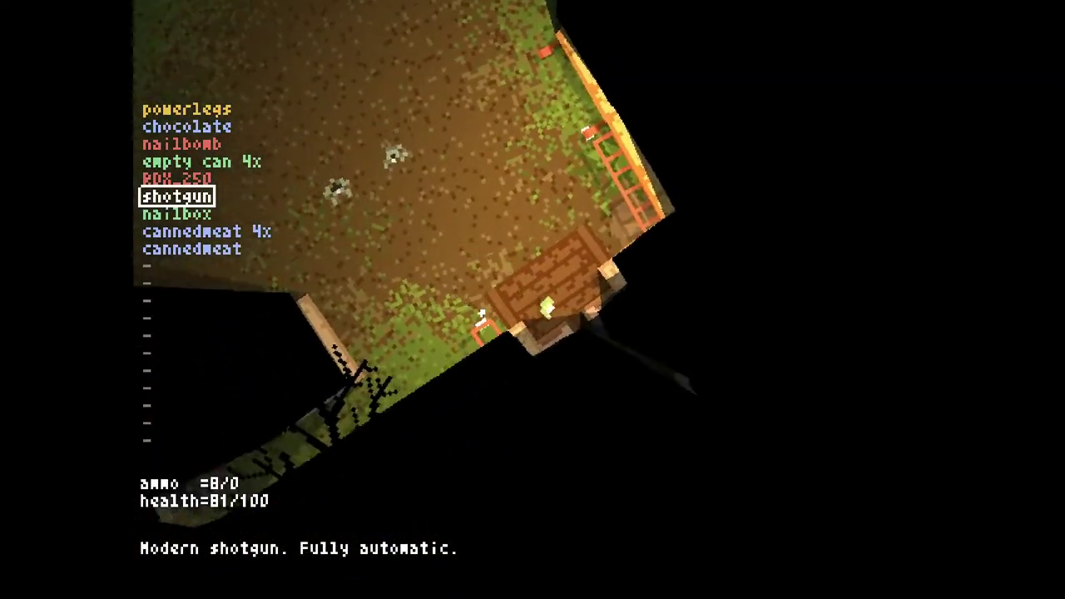
key(w)
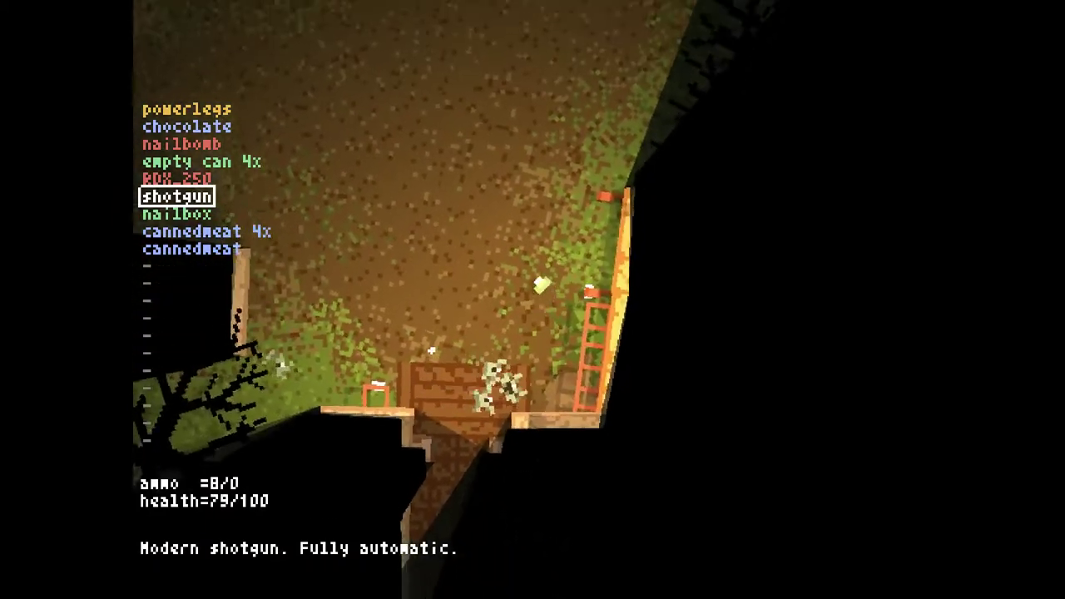
key(w)
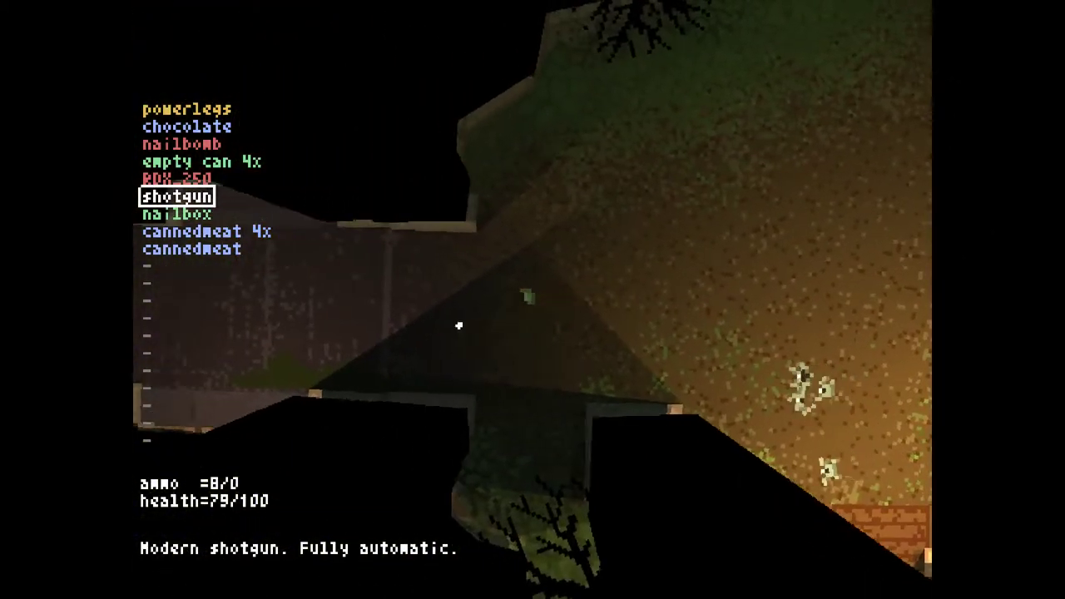
key(w)
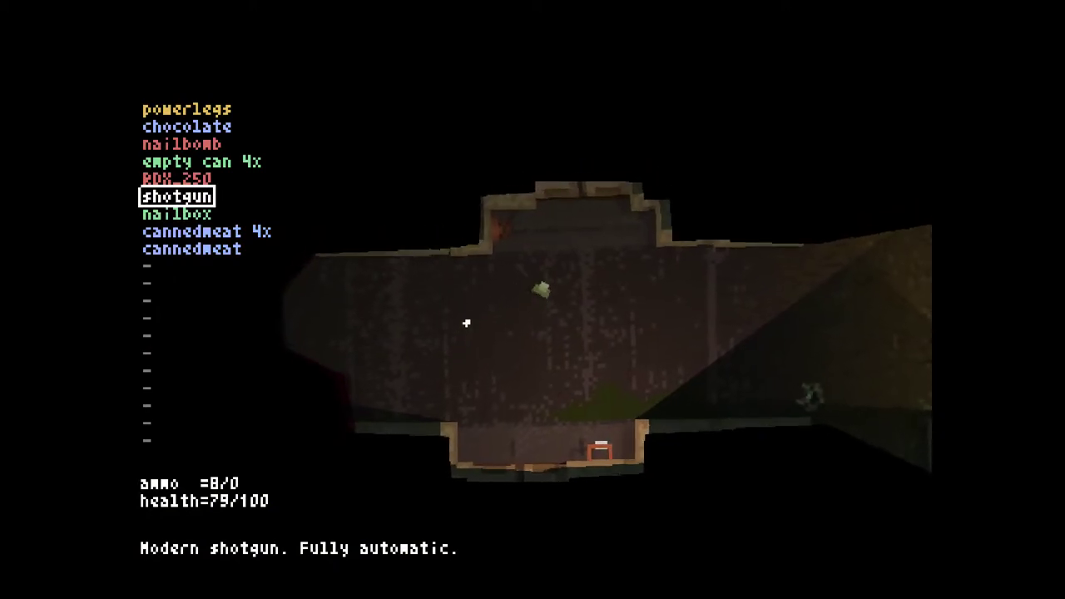
key(w)
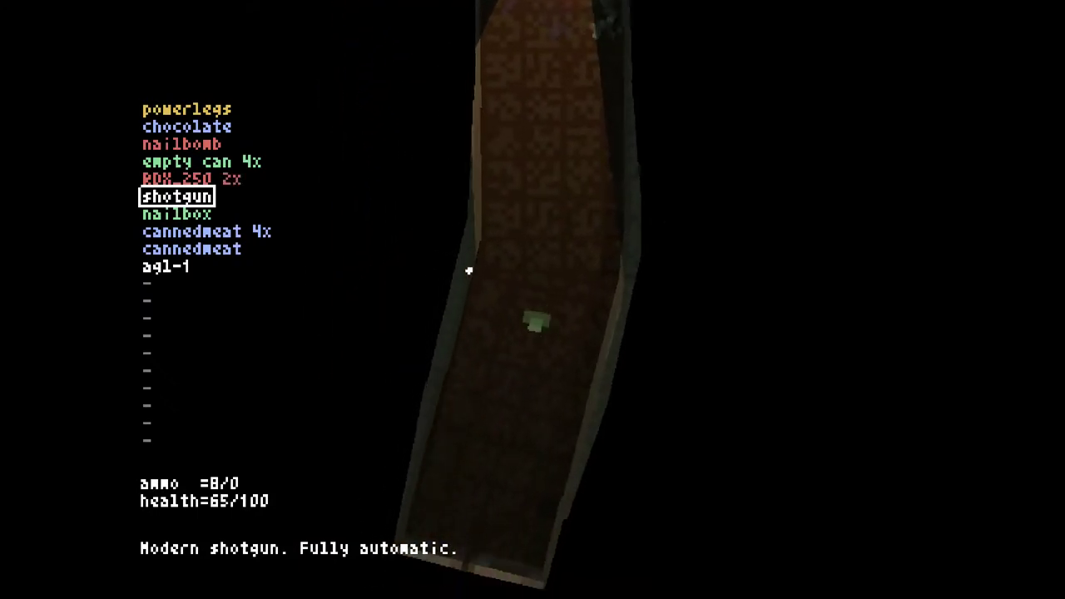
Cycle the inventory toward the RDX charges and back to the shotgun
key(Up)
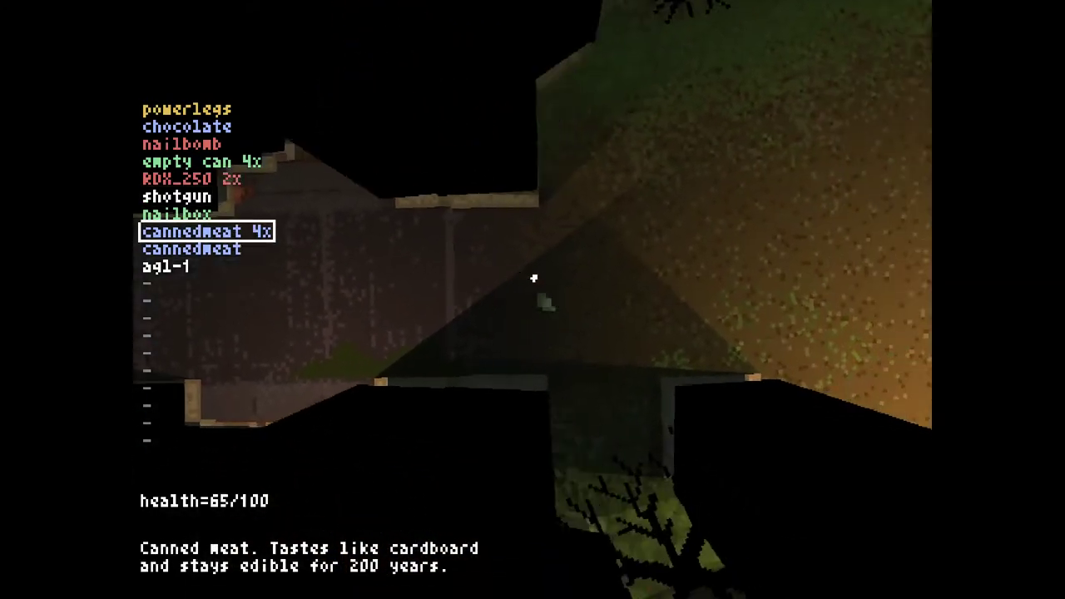
key(Up)
key(Up)
key(Up)
key(Down)
key(Down)
key(Up)
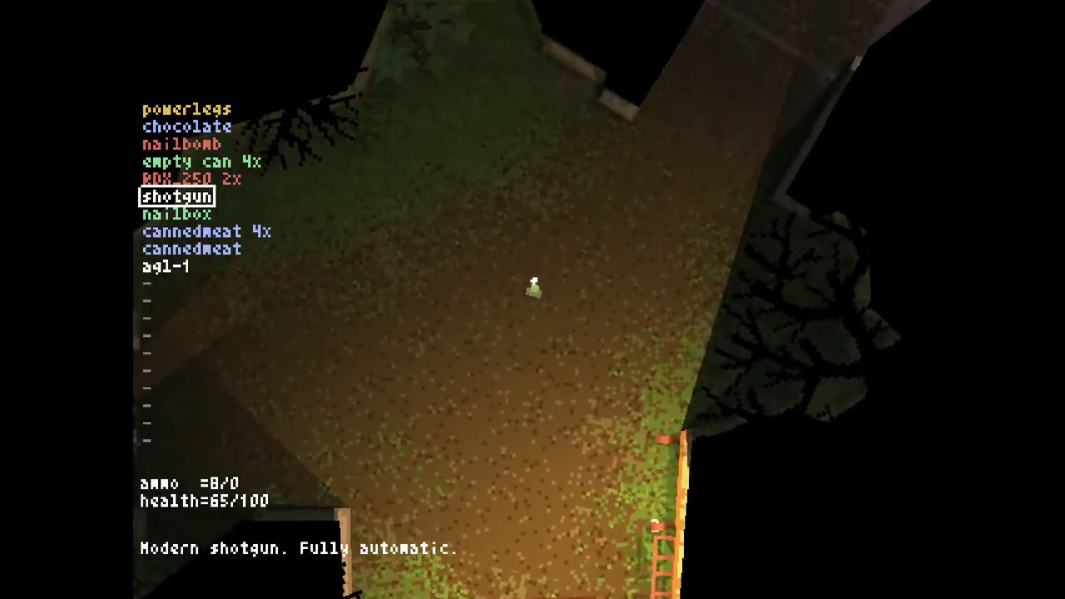
Climb onto the rooftop and walk up the corridor past the red ladder
key(w)
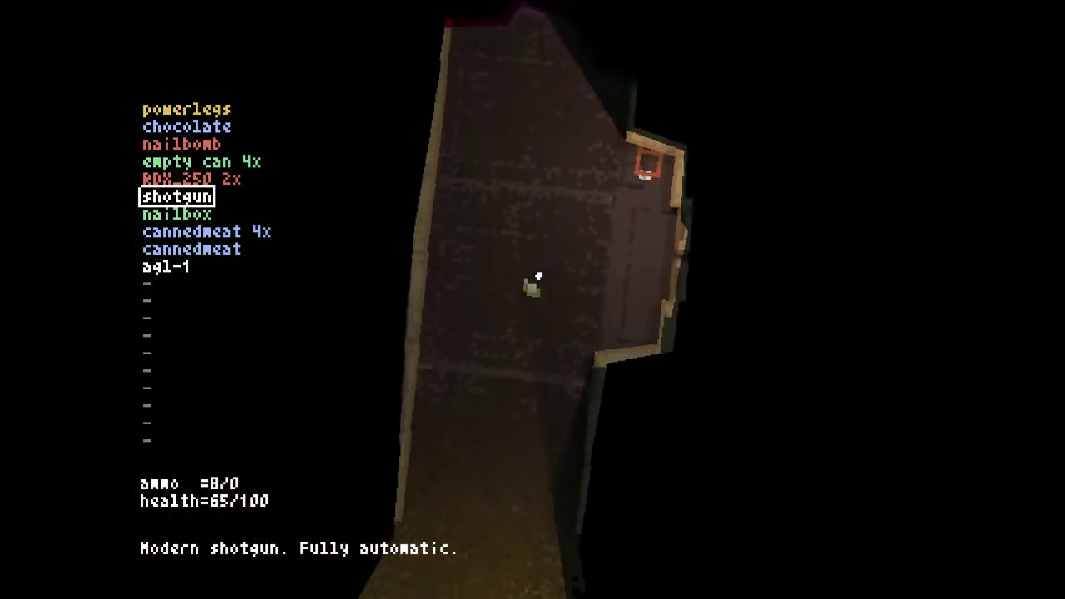
key(w)
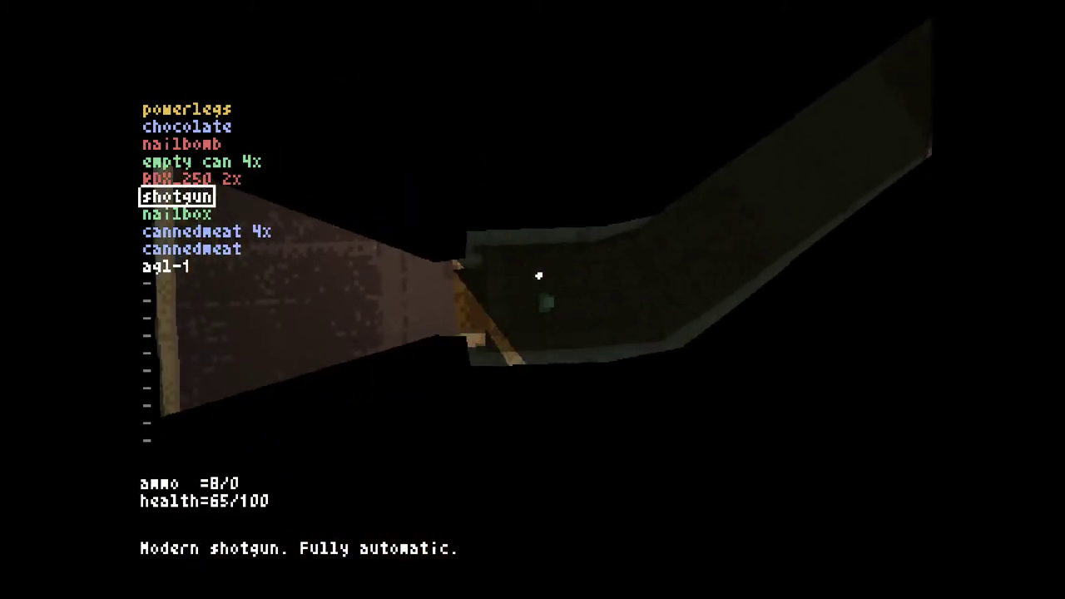
key(m)
key(m)
key(w)
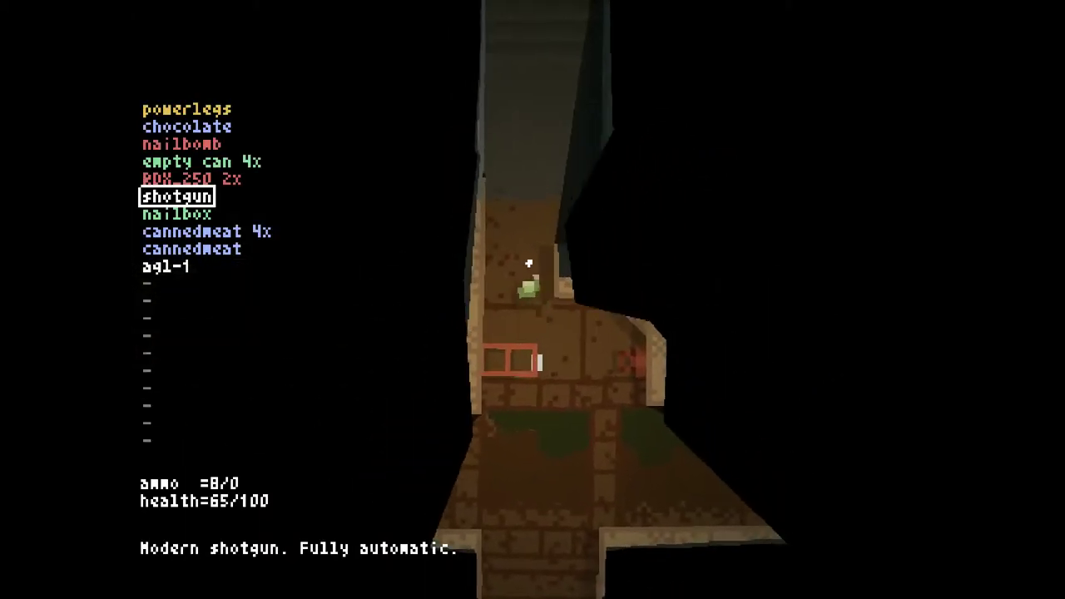
Equip the agl-1 grenade launcher and continue along the corridor
key(w)
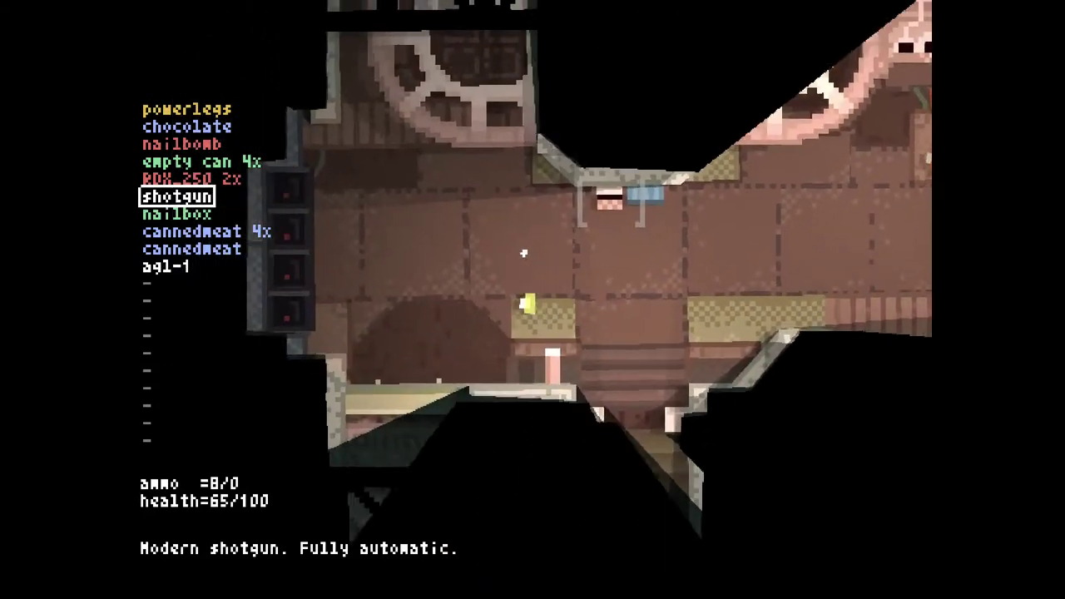
key(Down)
key(Down)
key(Down)
key(w)
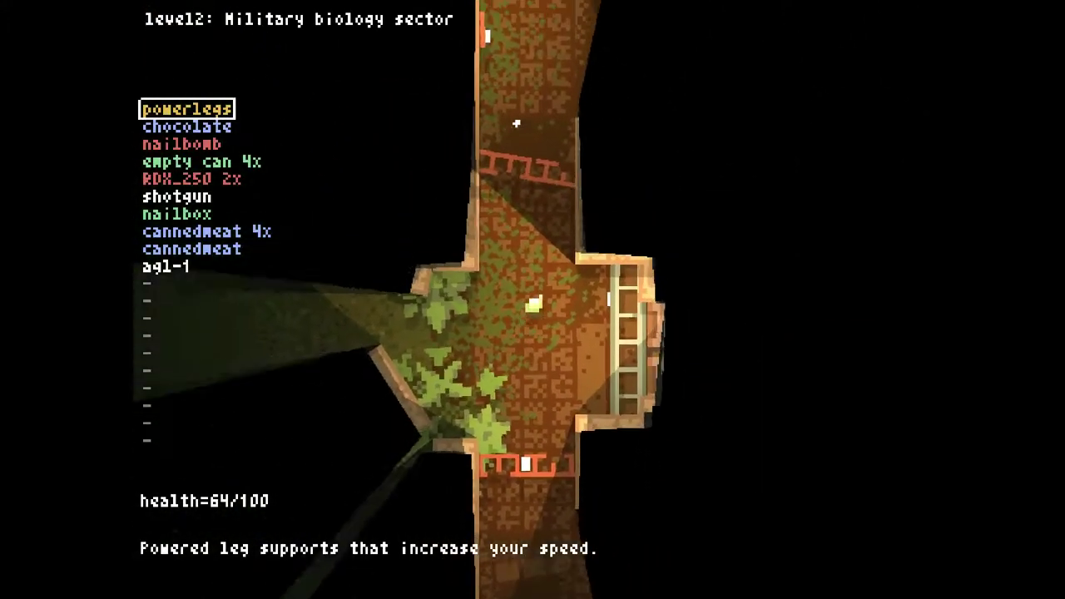
Walk into the tree yard, select RDX_250 and set off one charge
key(Up)
key(Up)
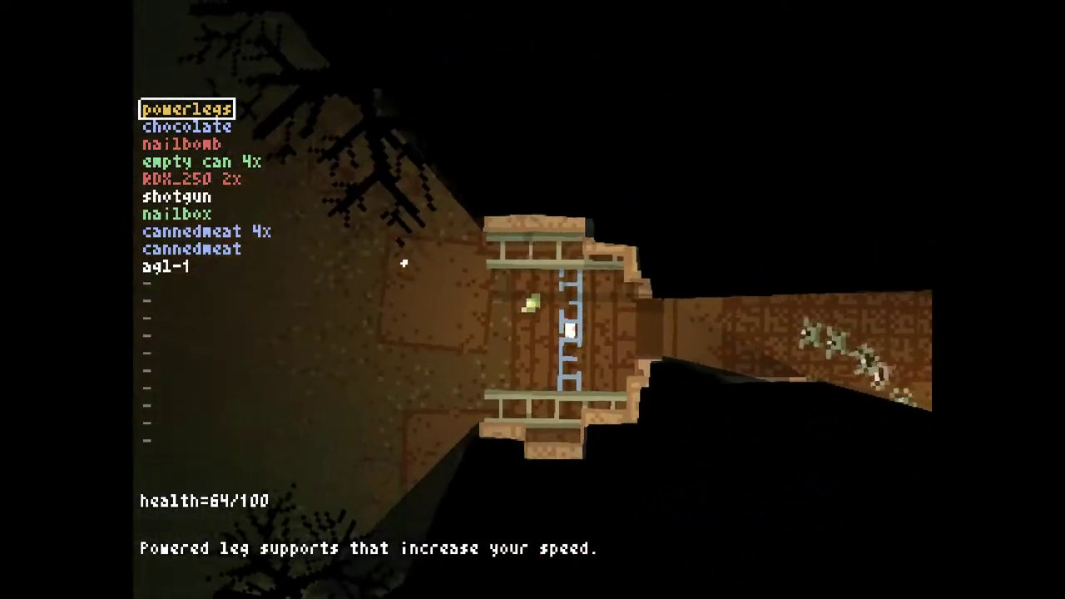
key(Up)
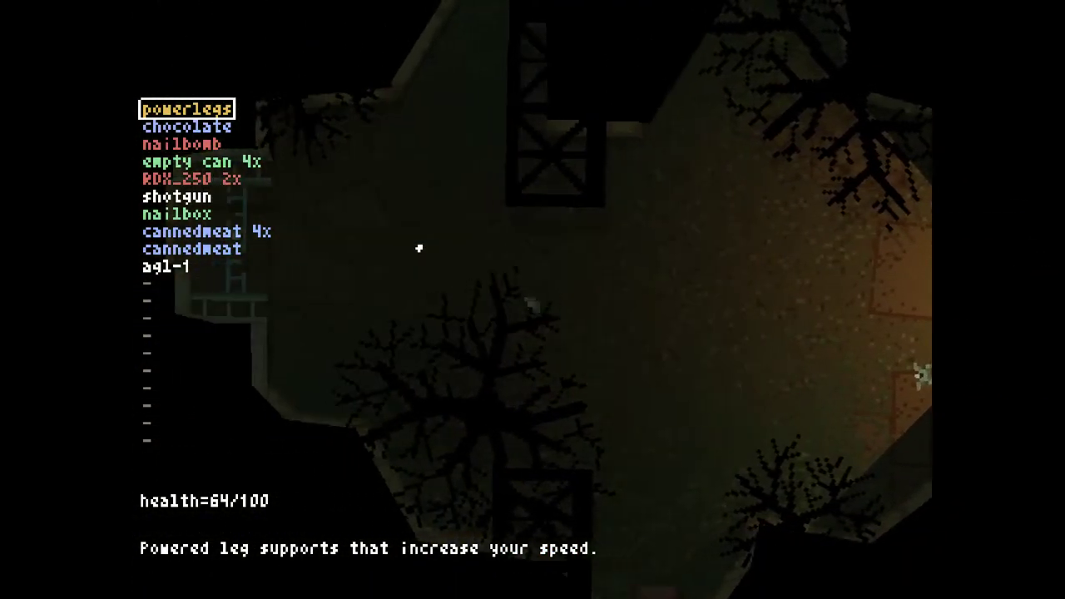
key(Down)
key(Down)
key(Down)
key(Up)
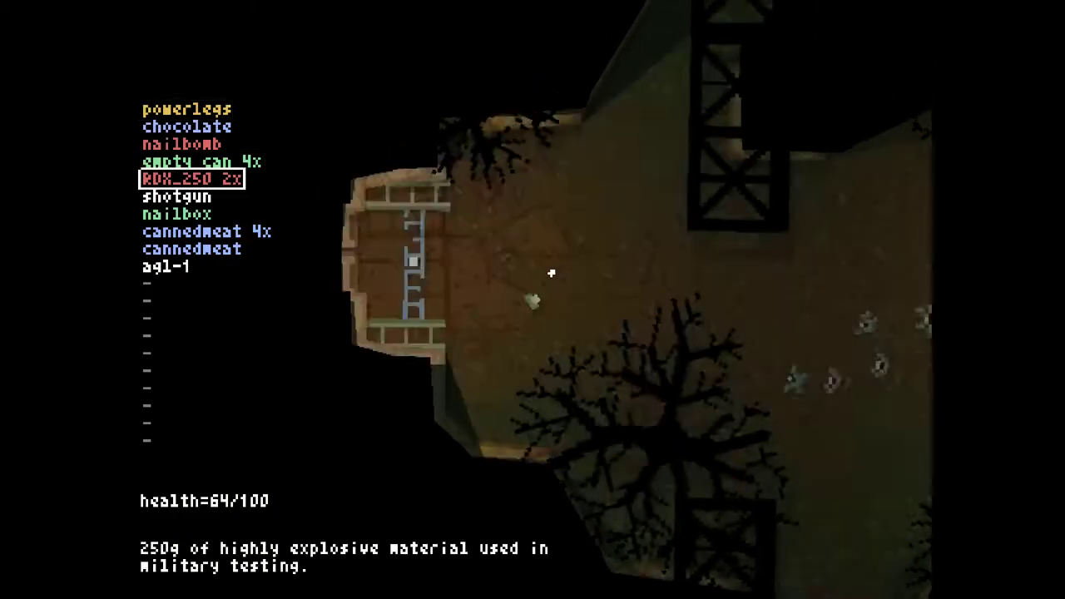
key(Return)
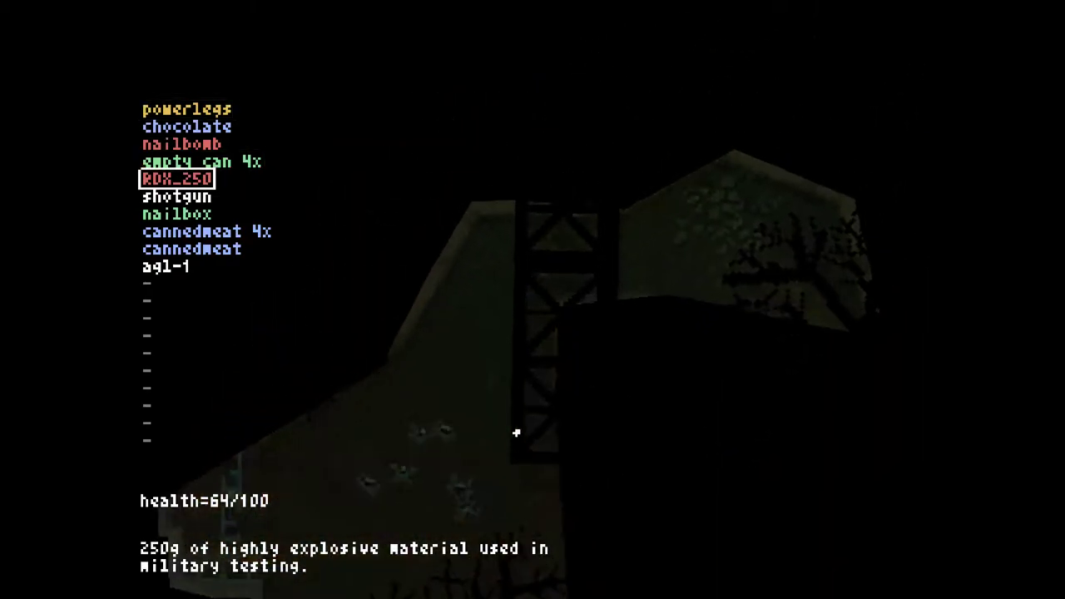
key(Up)
key(Up)
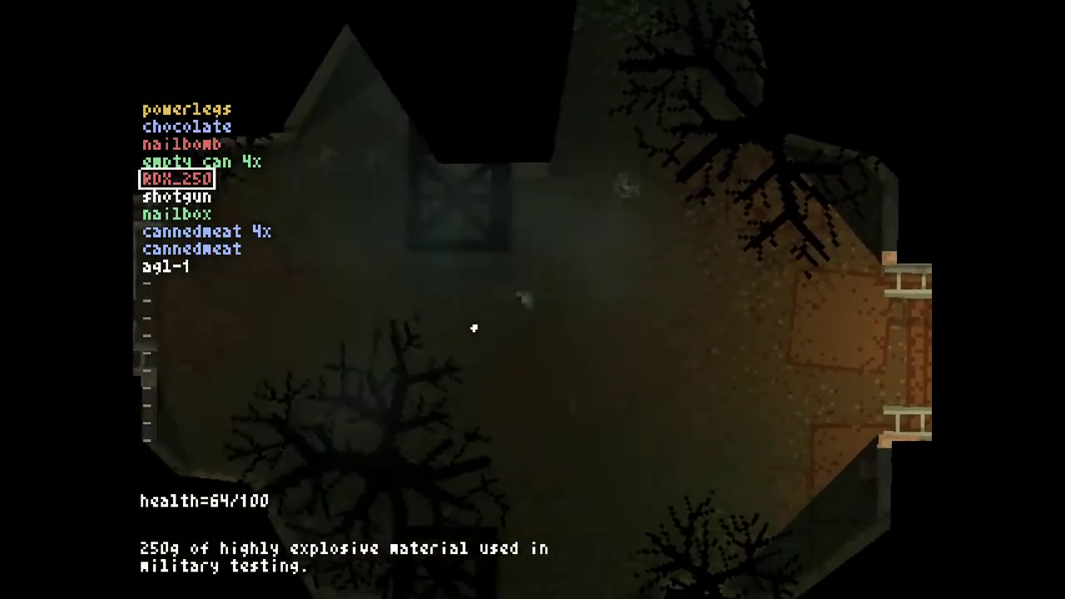
Check the level map and move on into the dark corridor
key(w)
scroll(498, 267, up, 3)
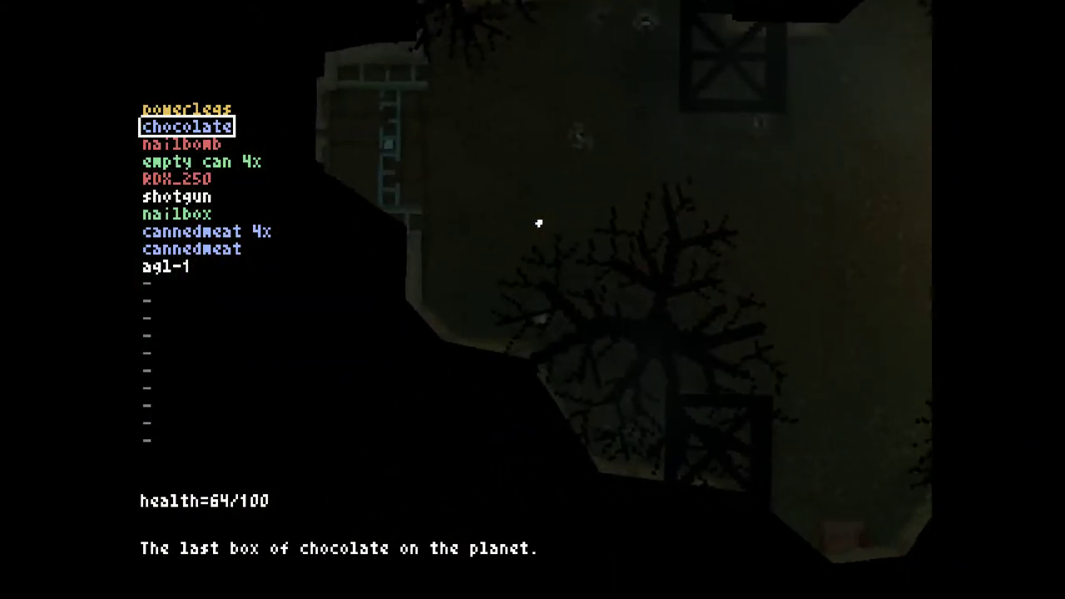
scroll(498, 250, up, 1)
scroll(499, 221, down, 3)
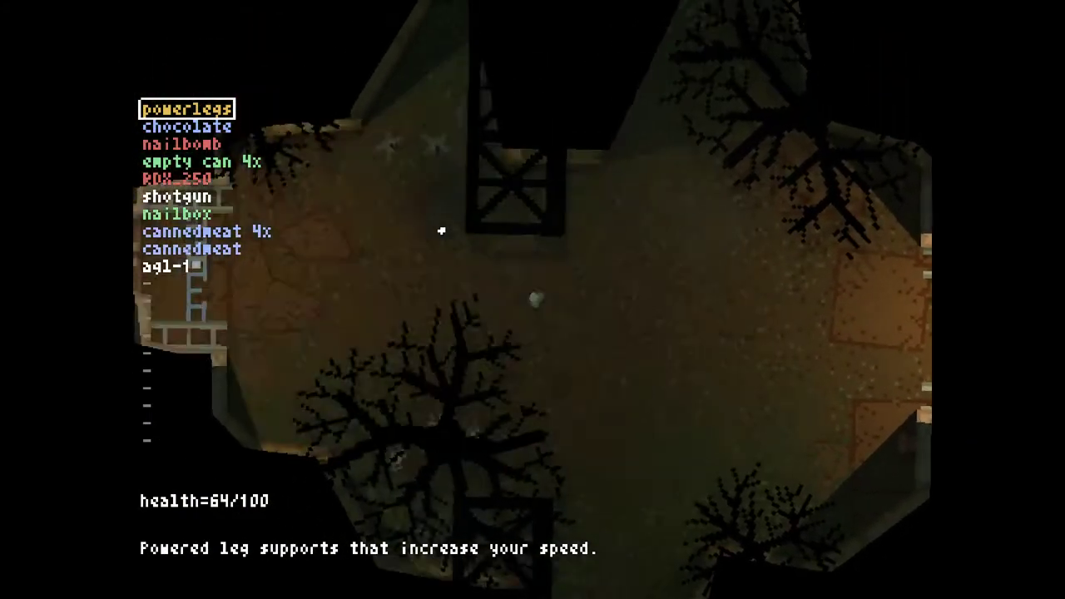
key(Tab)
key(Tab)
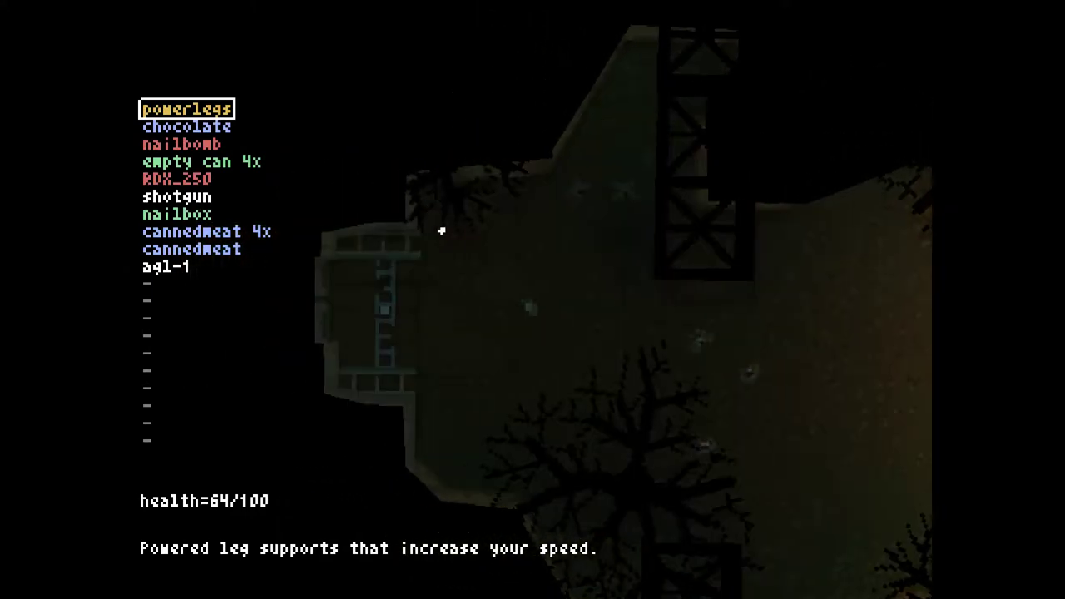
key(w)
key(w)
Walk north through the corridors into the brick passage while zombies attack
key(w)
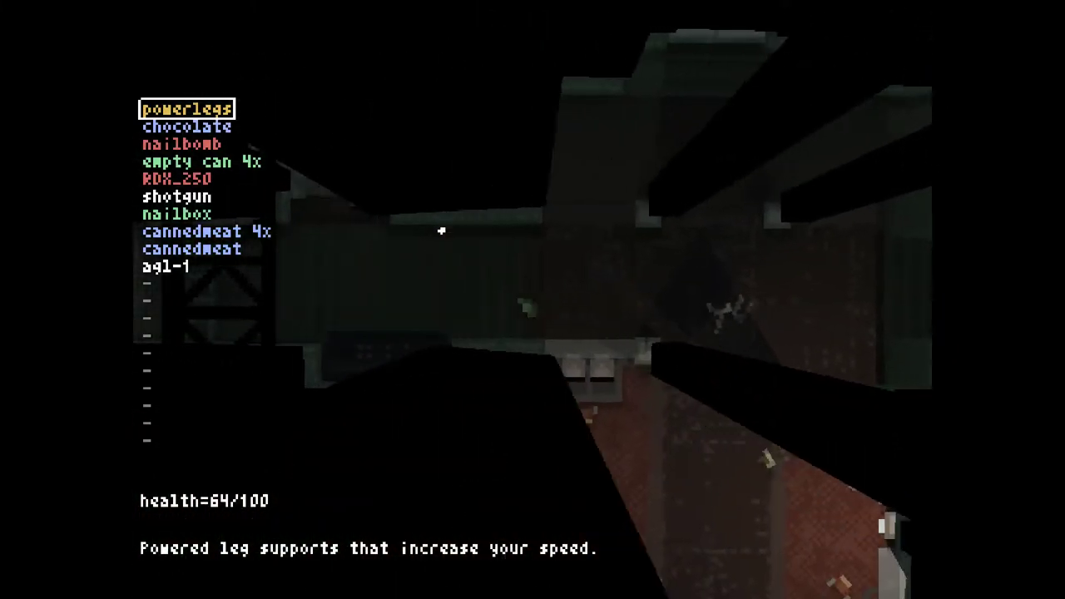
key(w)
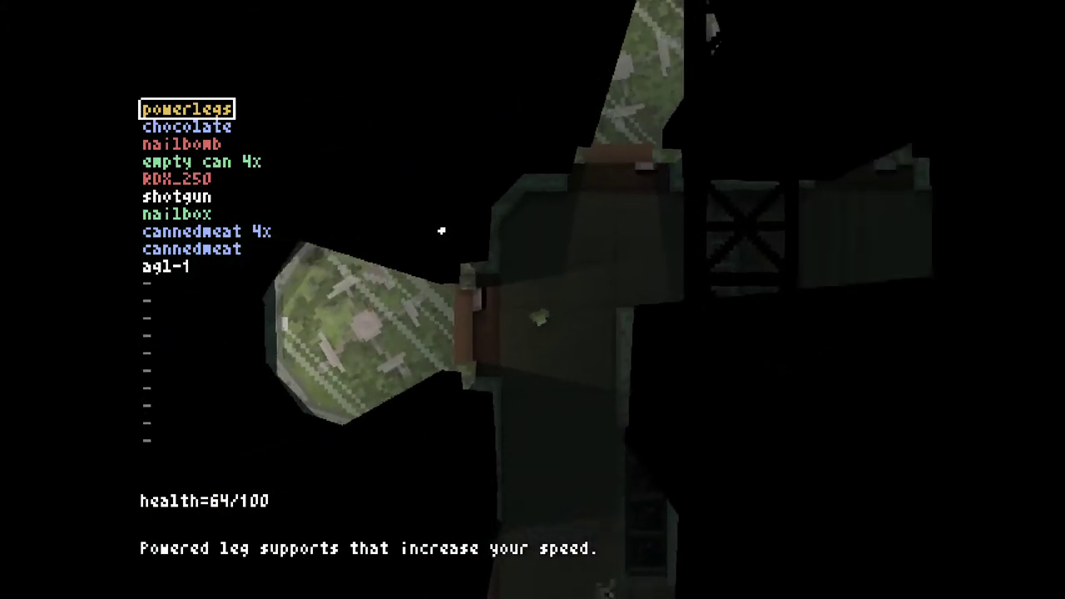
key(w)
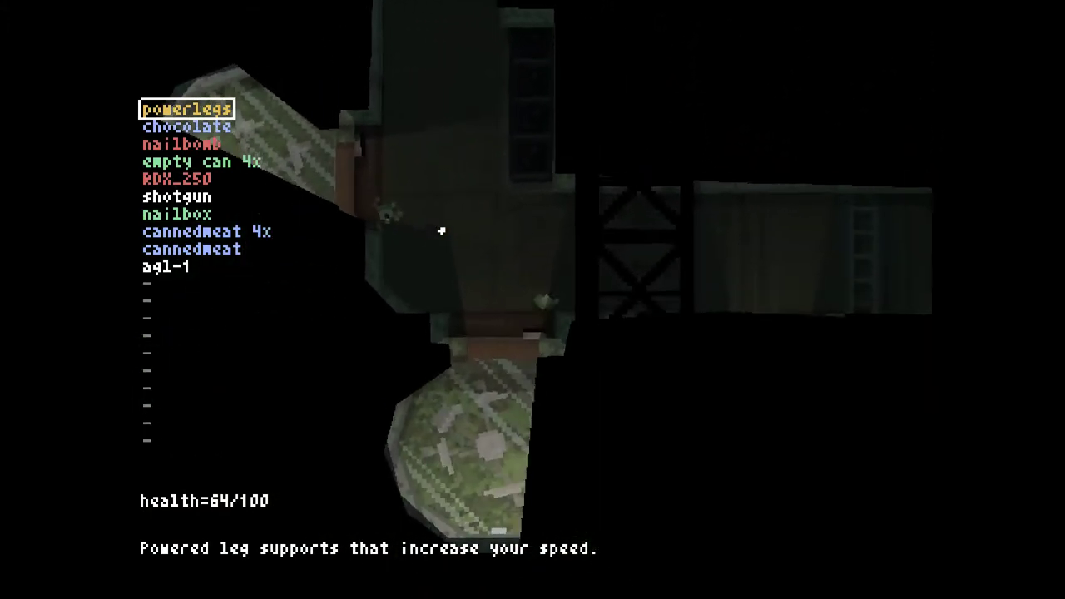
key(w)
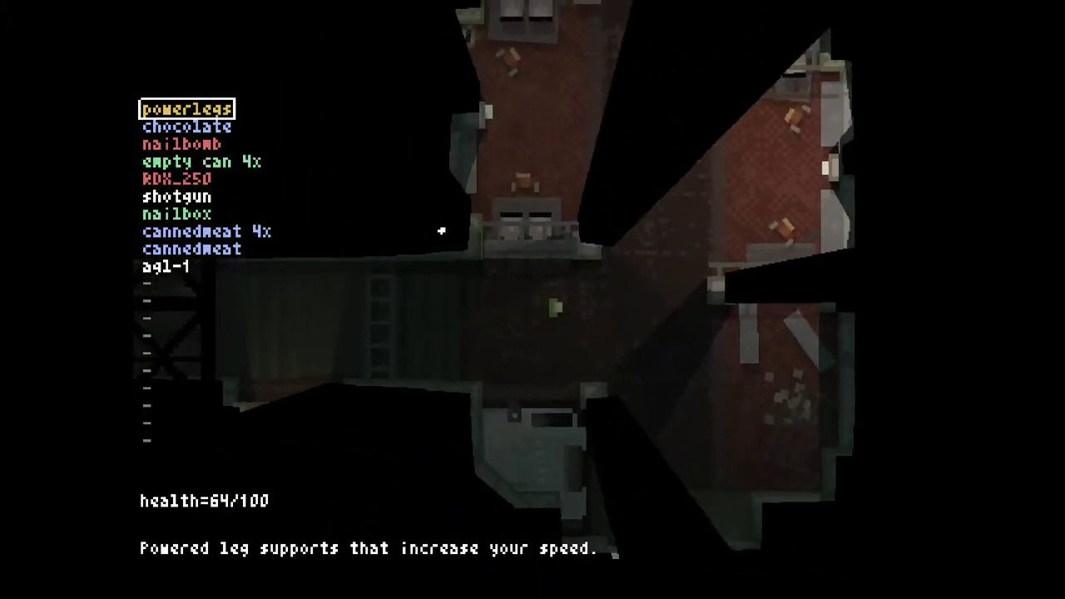
key(w)
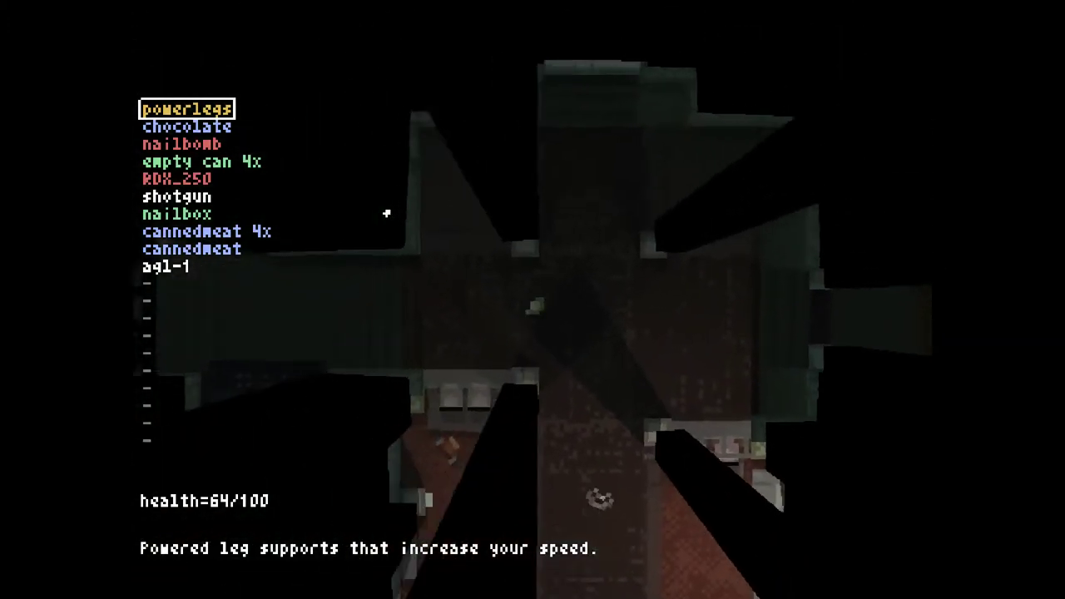
key(w)
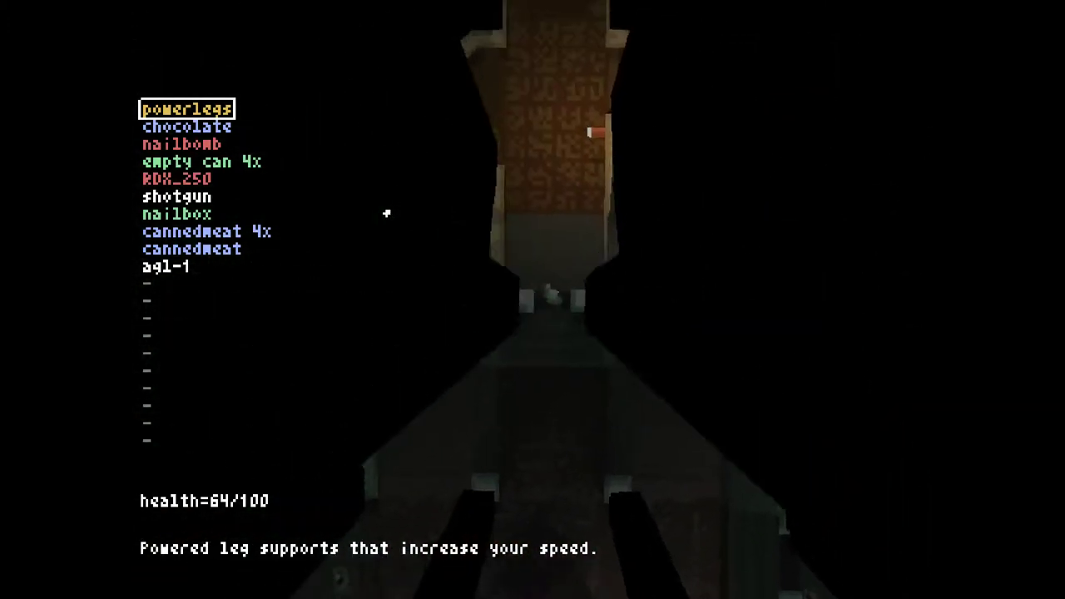
key(w)
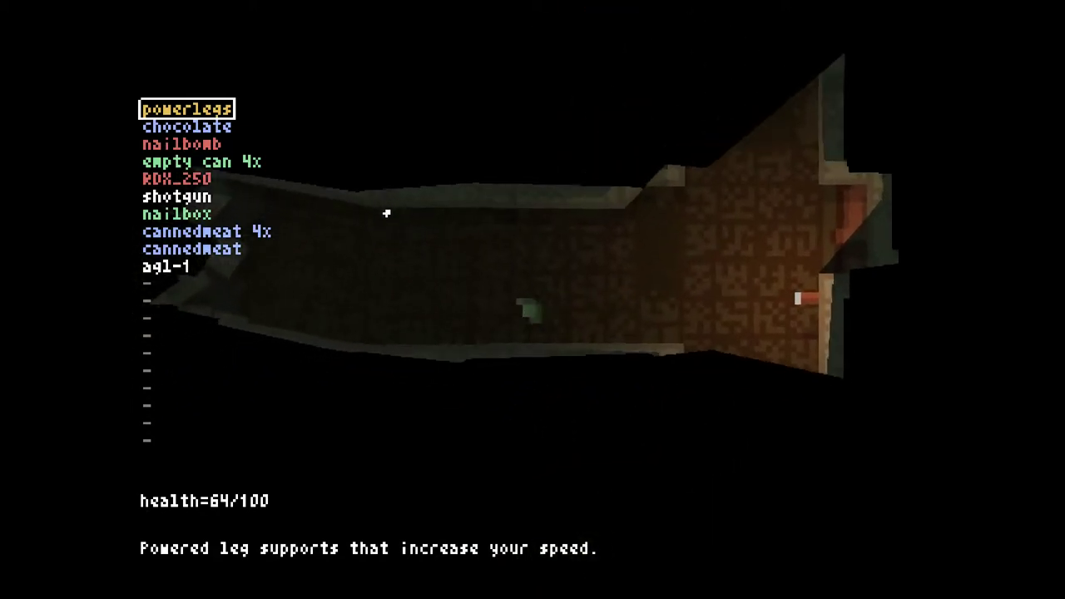
key(w)
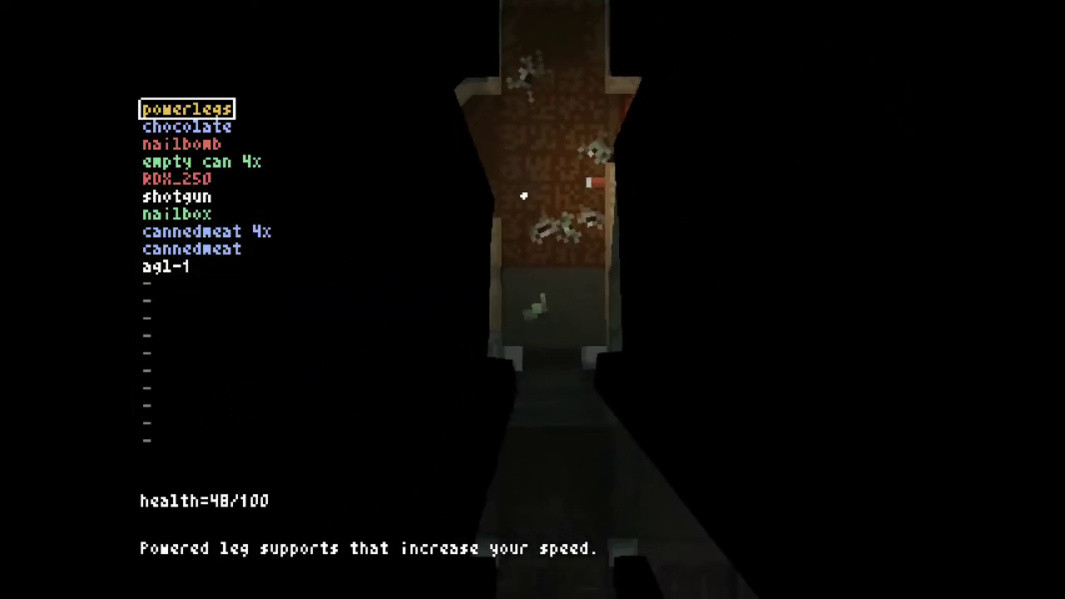
Eat canned meat and chocolate from the inventory to restore health
key(Down)
key(Down)
key(Down)
key(Down)
key(Down)
key(Down)
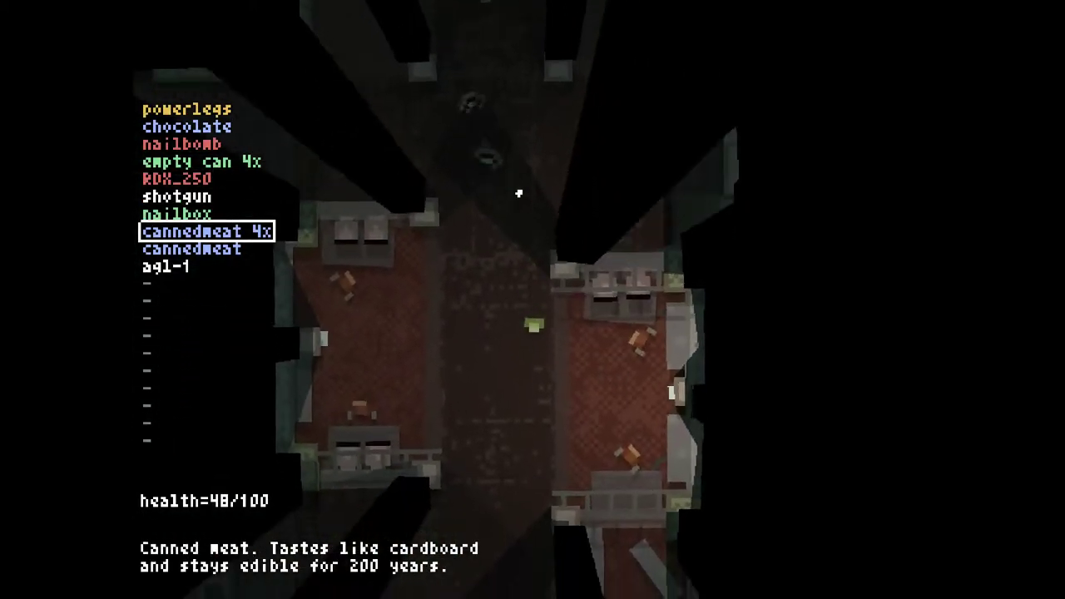
key(Return)
key(Return)
key(Return)
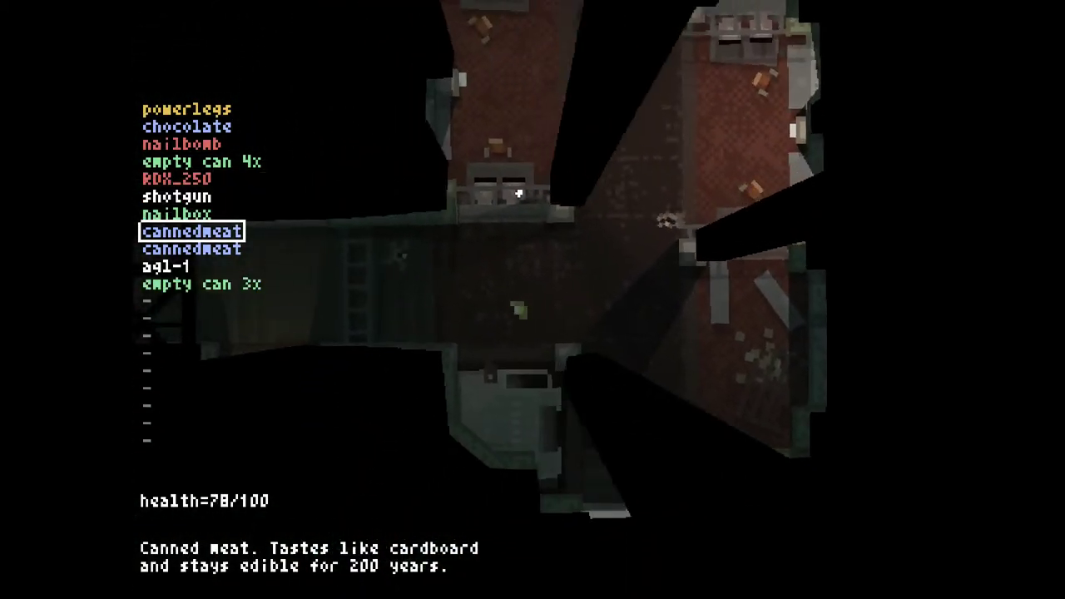
key(Return)
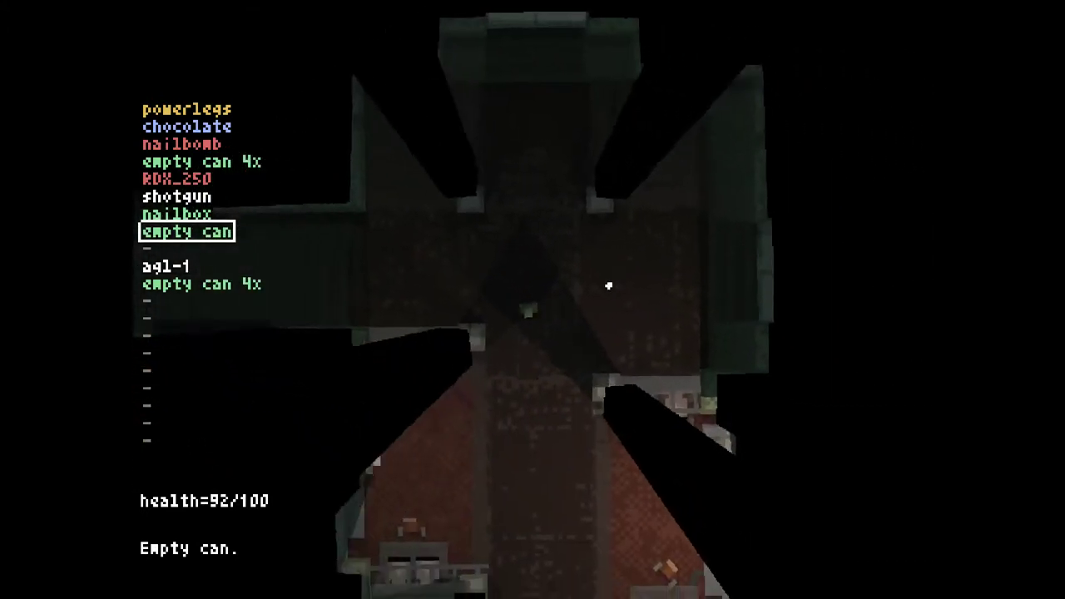
key(Tab)
key(Tab)
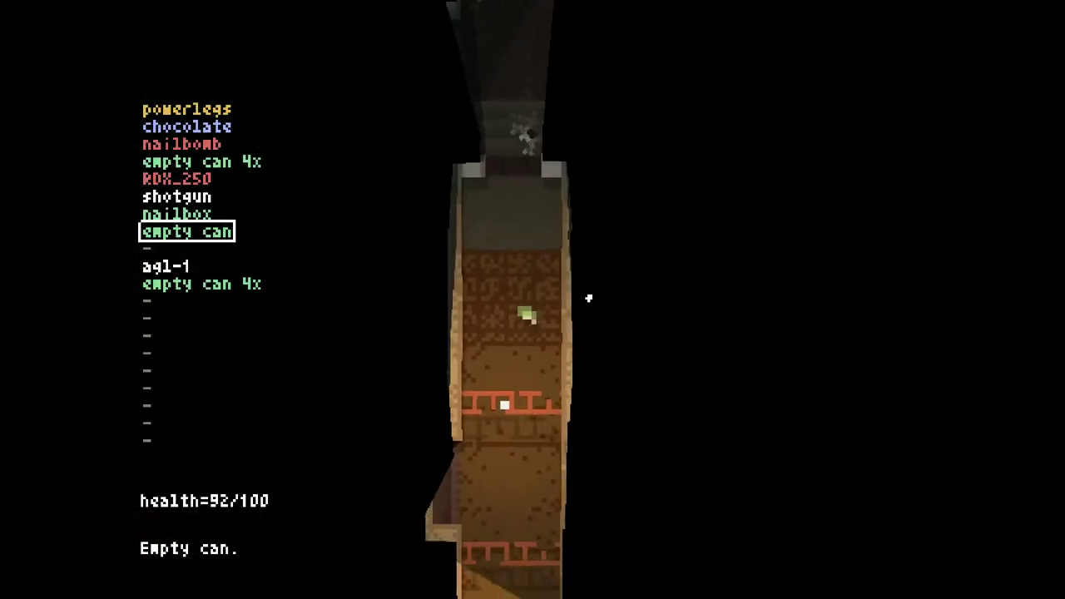
Walk down the corridor into the large room and past the railing
key(s)
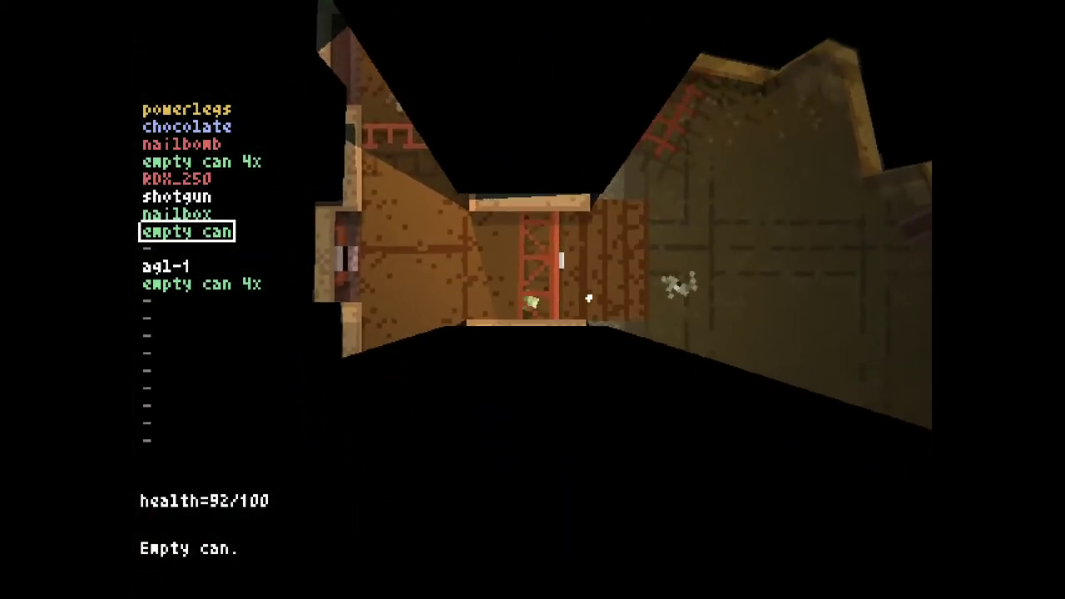
key(d)
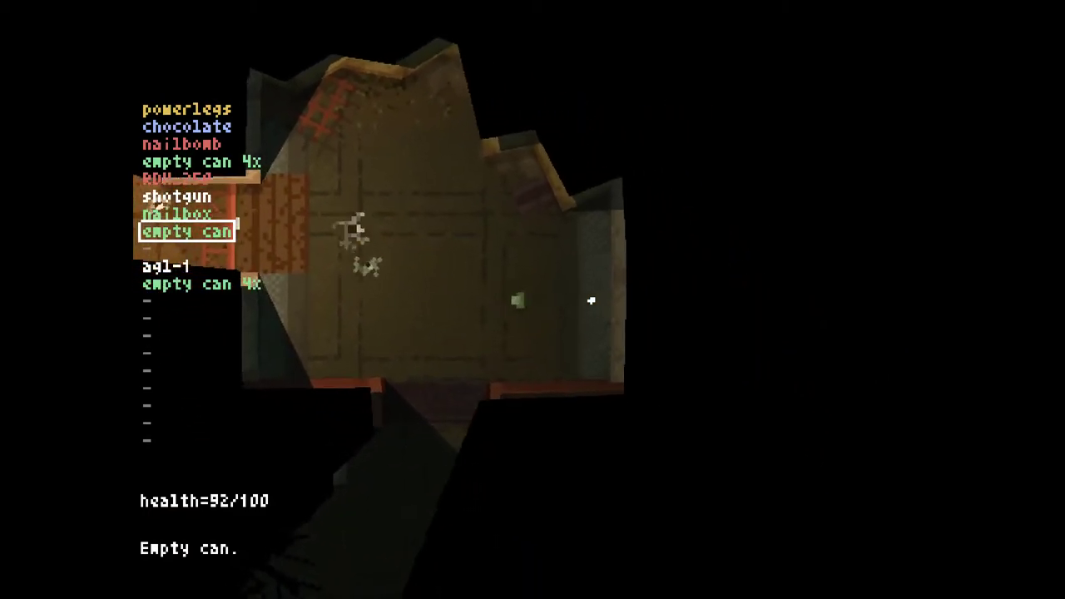
key(Tab)
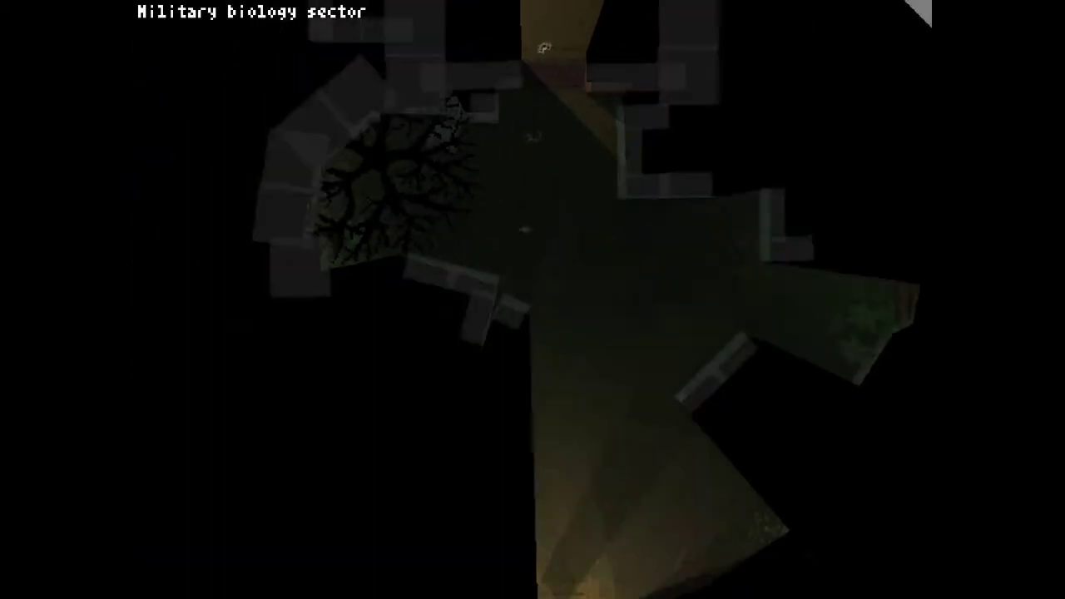
key(Tab)
key(w)
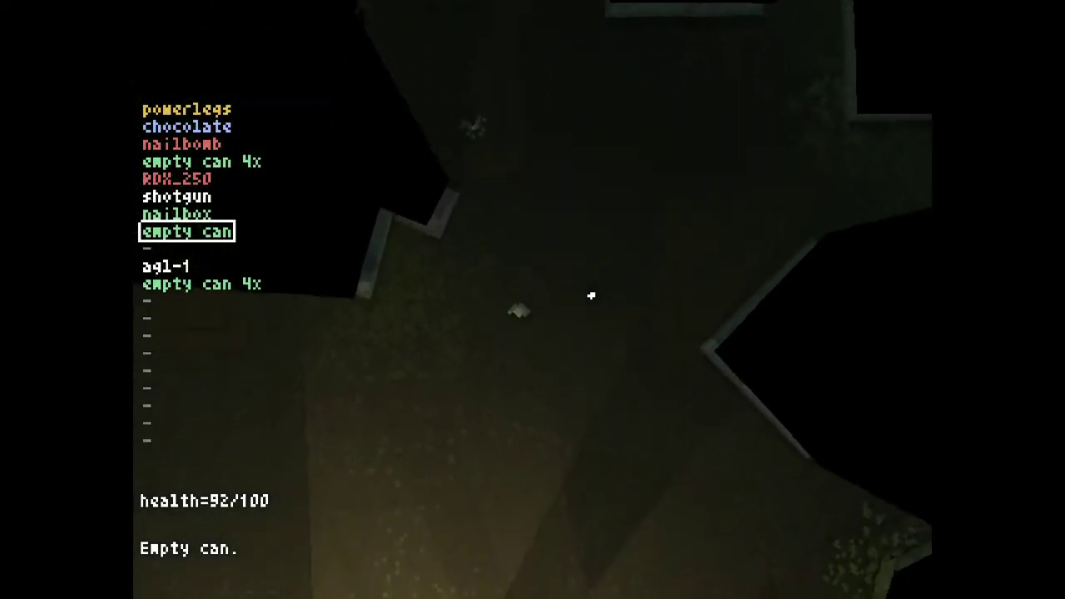
key(w)
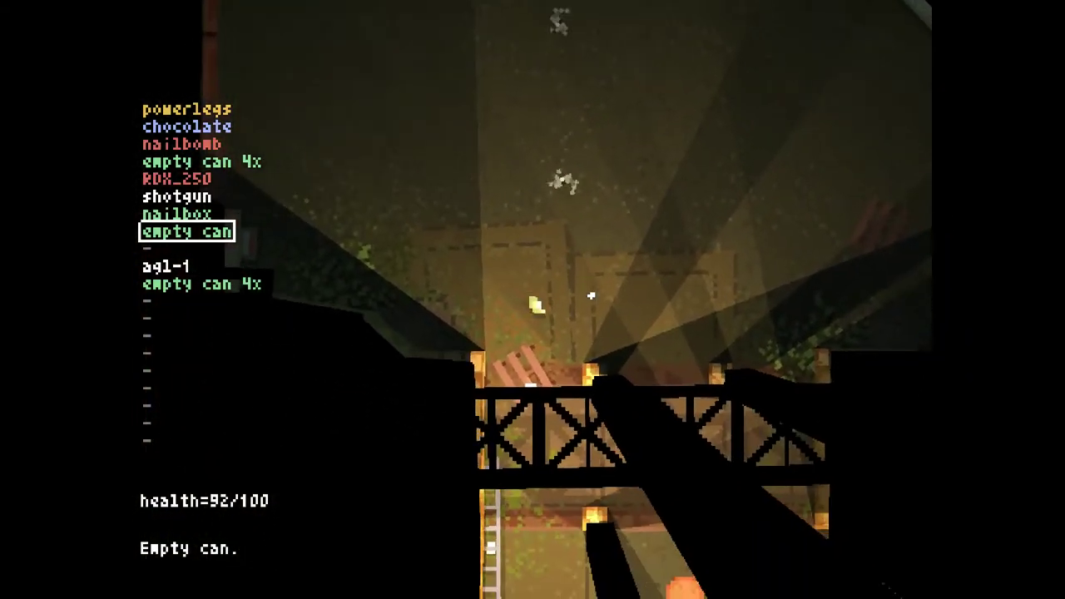
key(w)
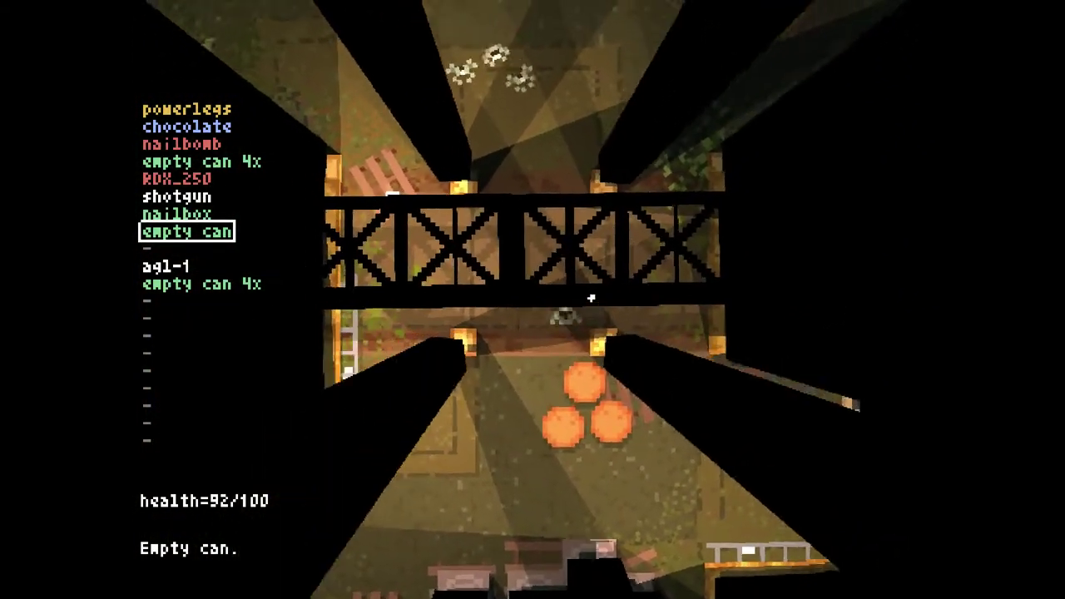
key(w)
key(d)
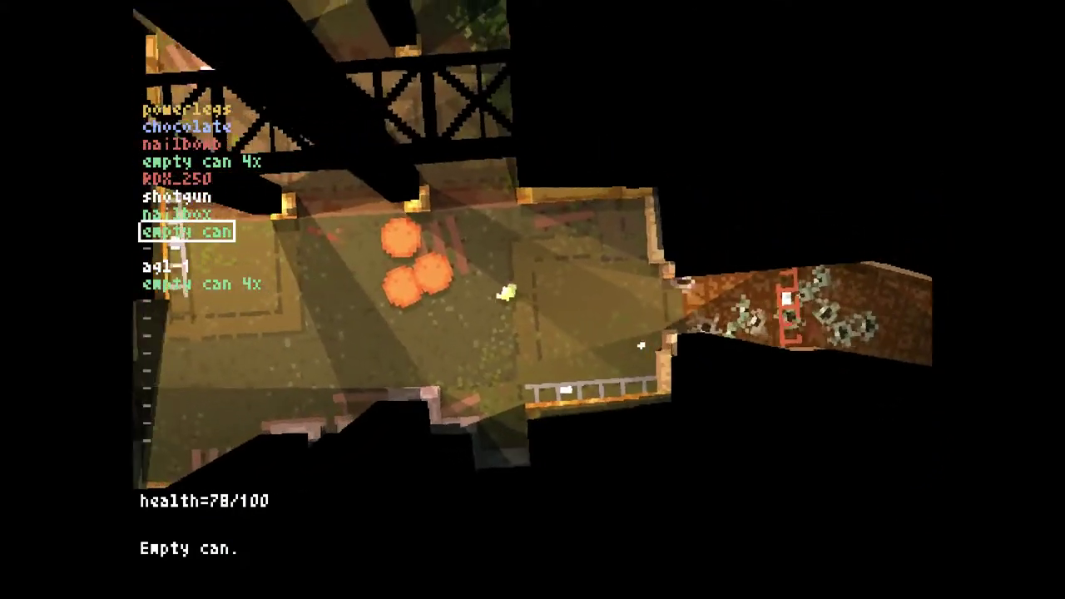
scroll(641, 344, up, 2)
scroll(640, 344, up, 2)
scroll(641, 345, up, 2)
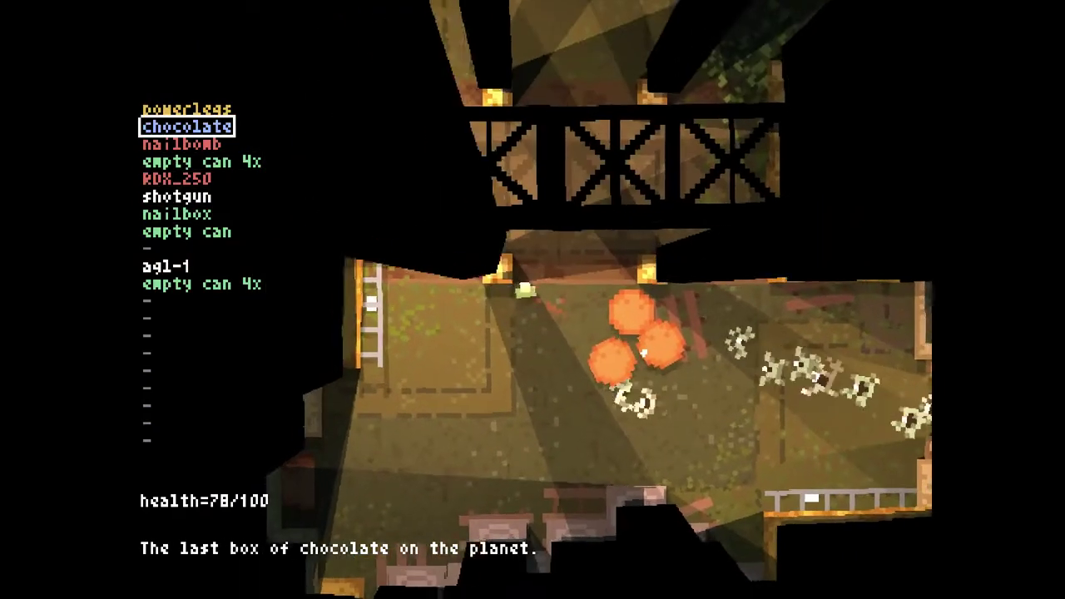
Explore the cave past the bridge, selecting and throwing the nailbomb
key(w)
key(w)
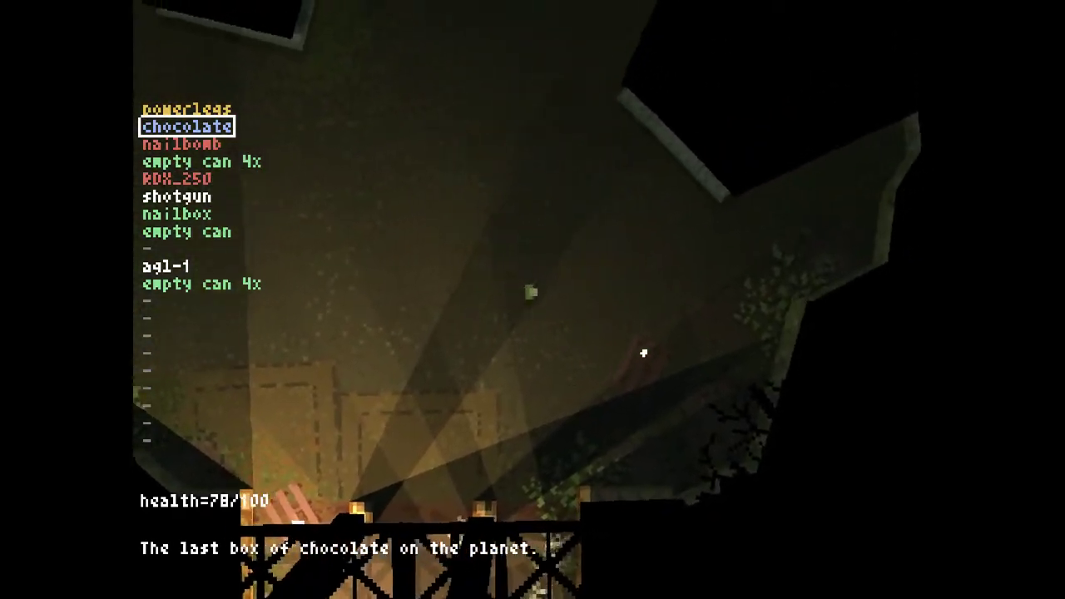
key(w)
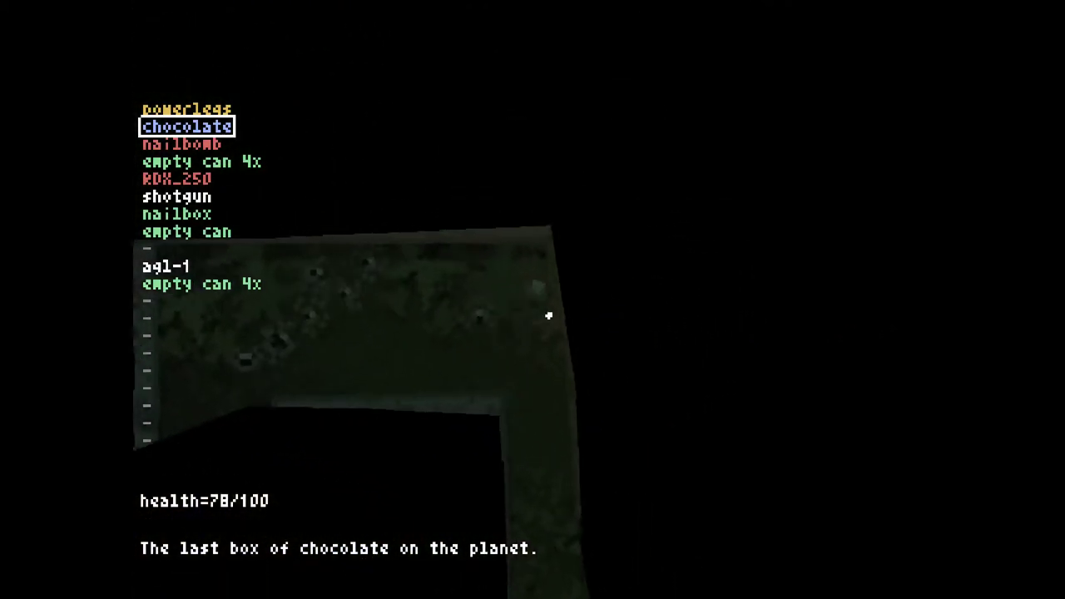
key(w)
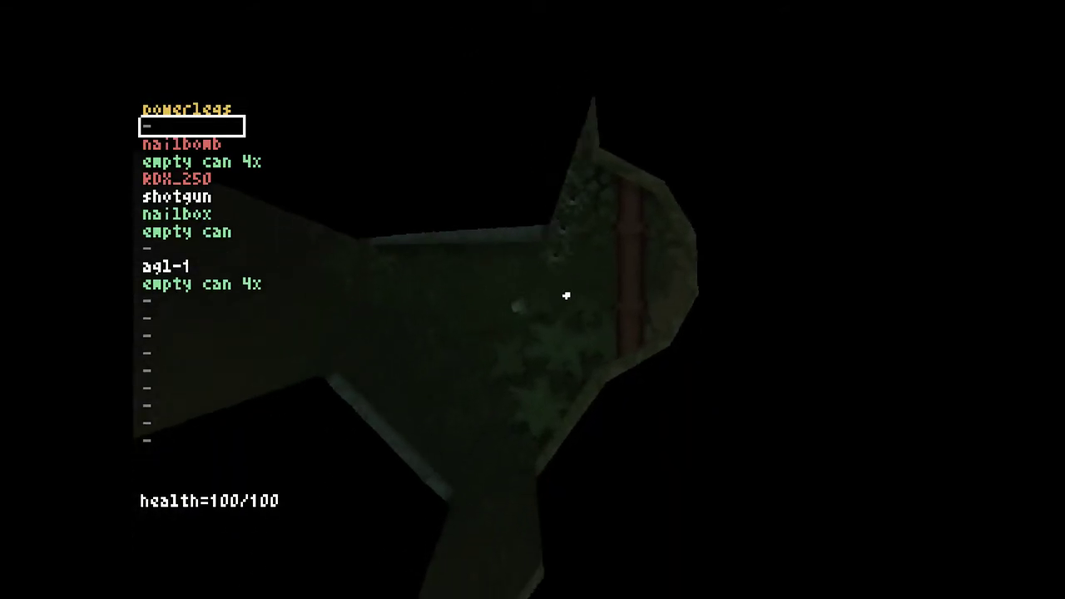
key(Down)
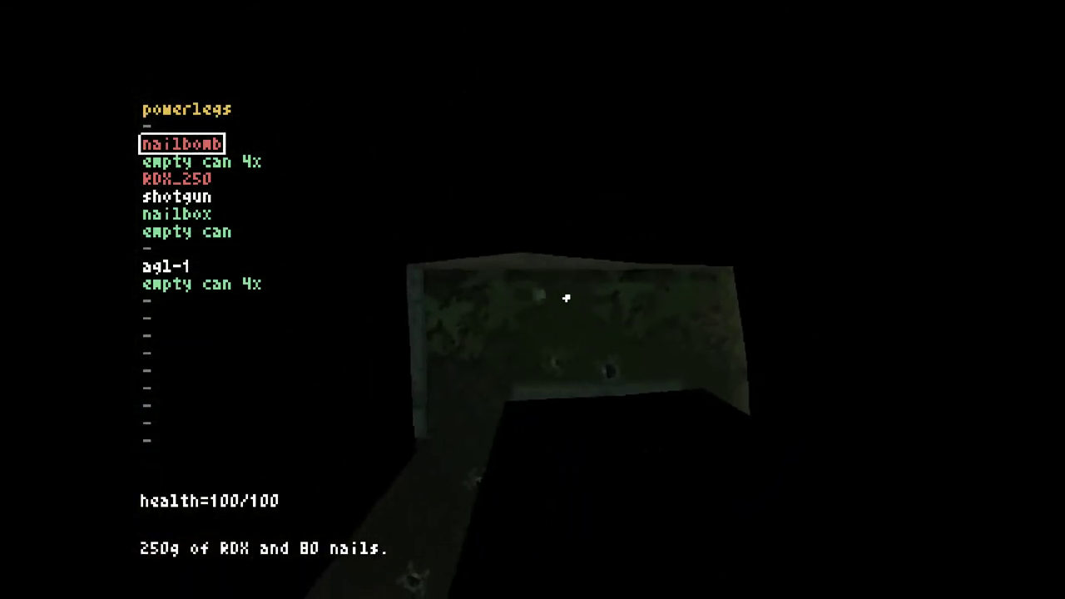
key(w)
key(Return)
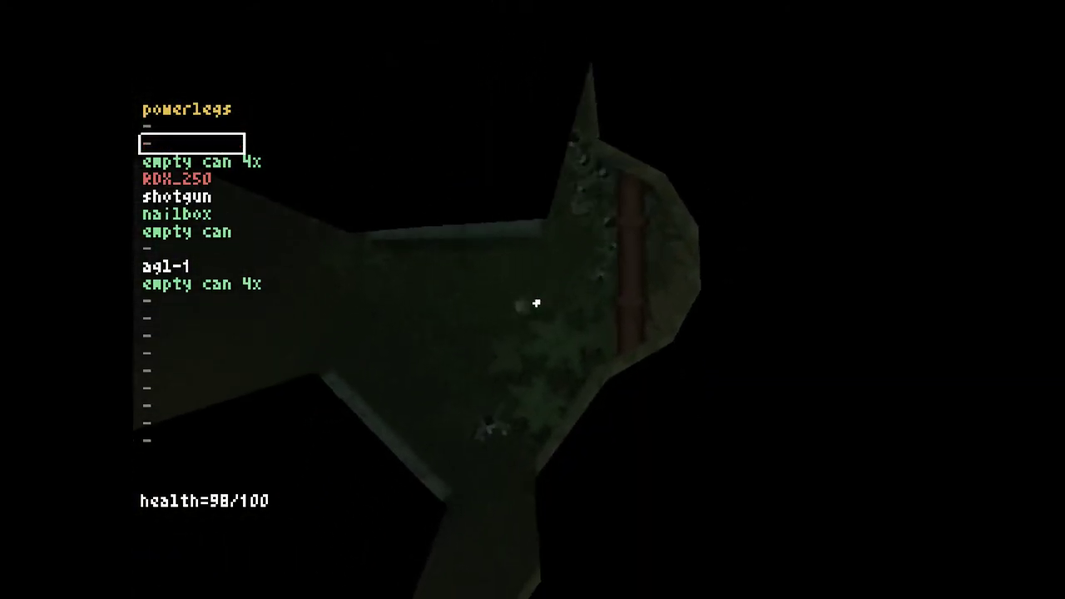
key(w)
key(w)
key(w)
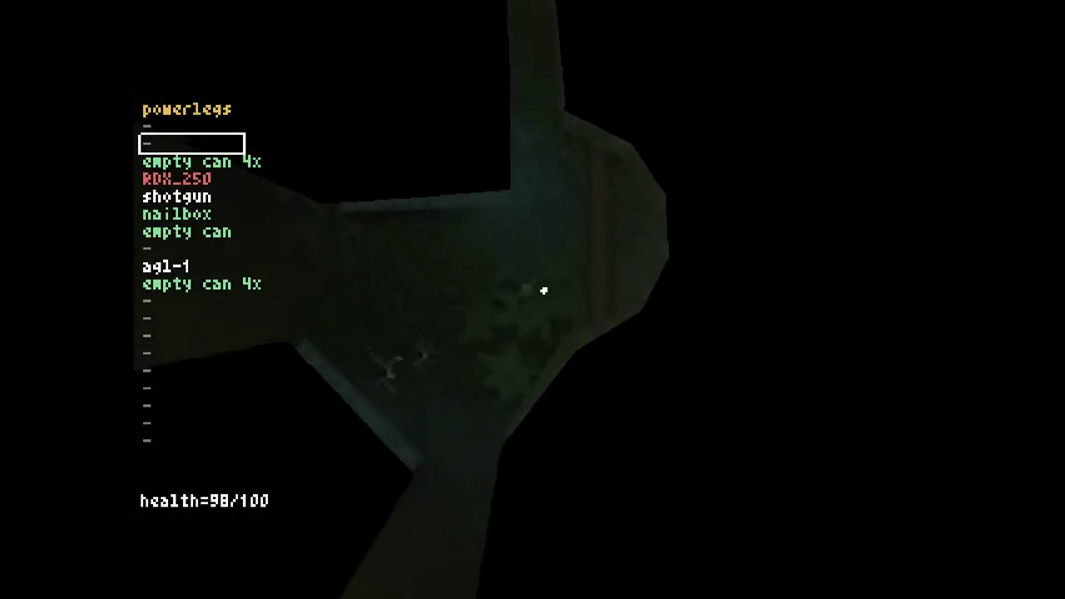
key(w)
scroll(543, 291, up, 2)
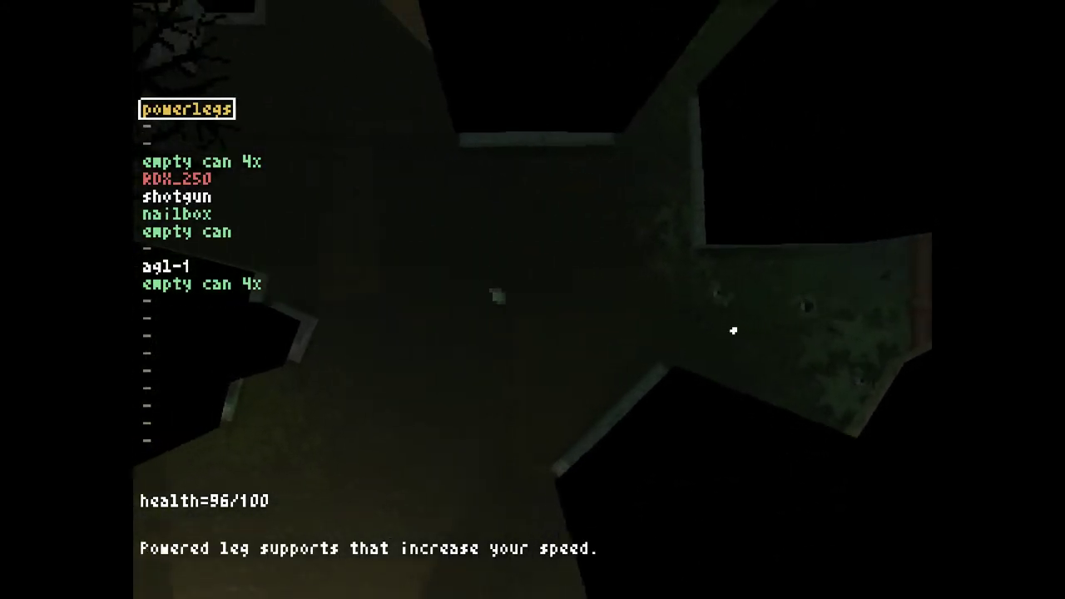
scroll(765, 340, down, 3)
scroll(765, 340, down, 1)
scroll(766, 340, down, 1)
Fire the shotgun at enemies while moving until its shells run out
key(w)
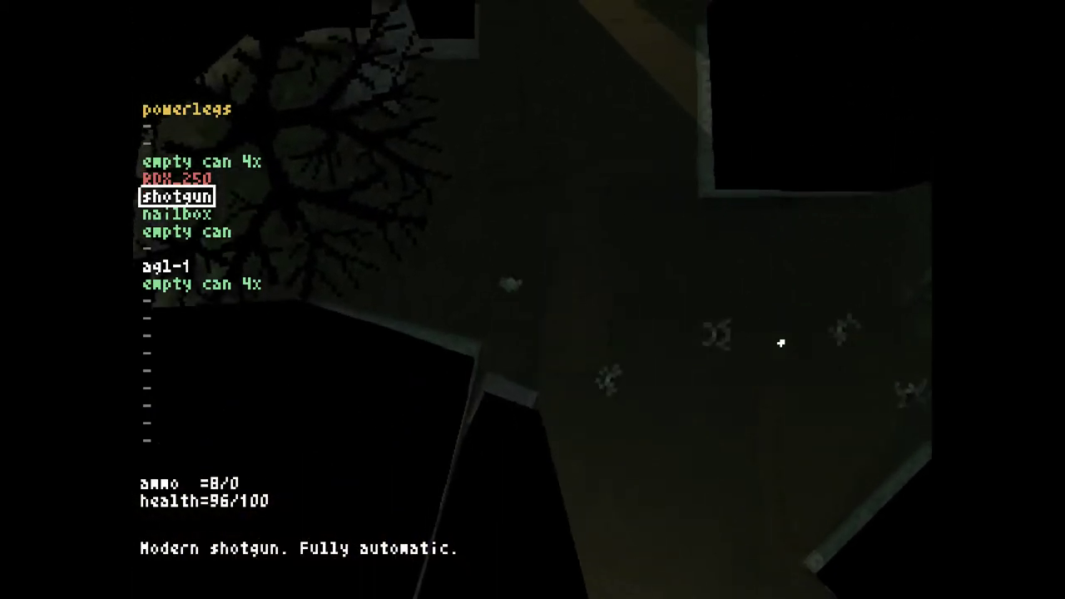
key(w)
click(700, 416)
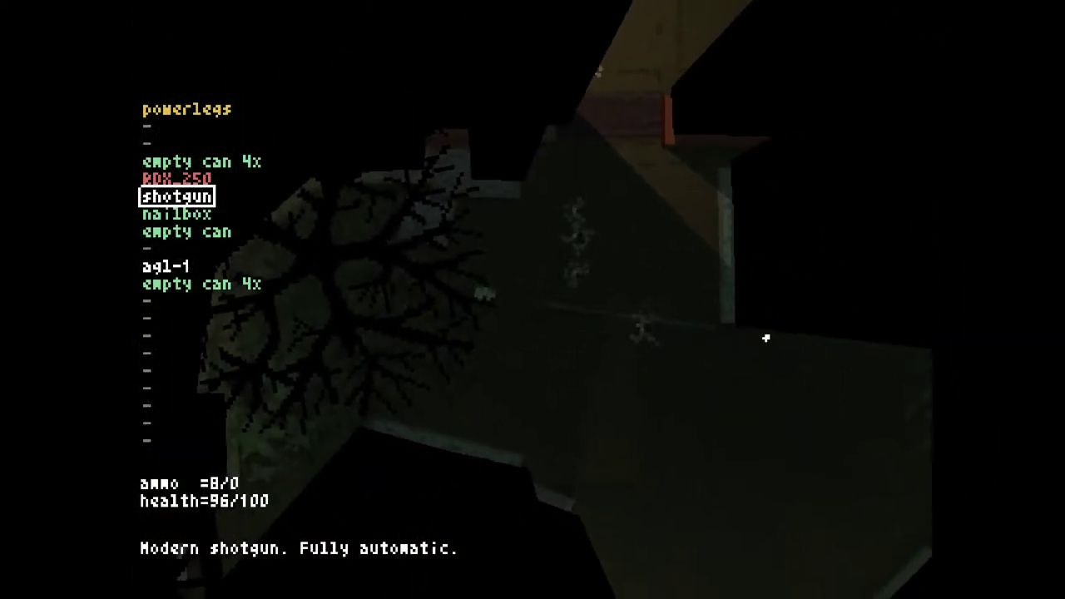
click(701, 290)
key(w)
click(499, 224)
click(366, 241)
click(358, 274)
key(w)
click(341, 316)
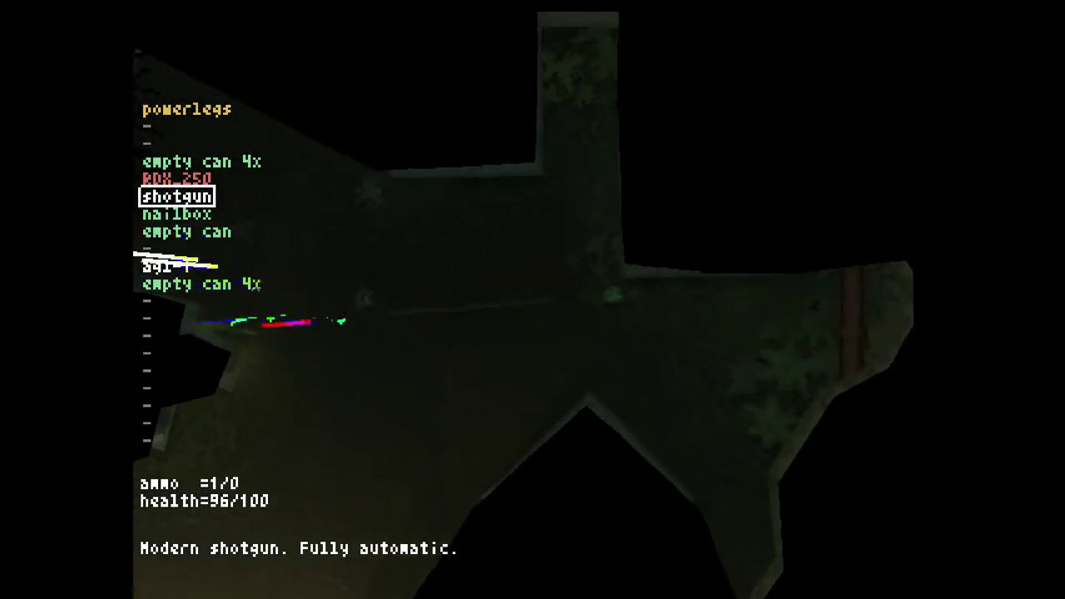
key(w)
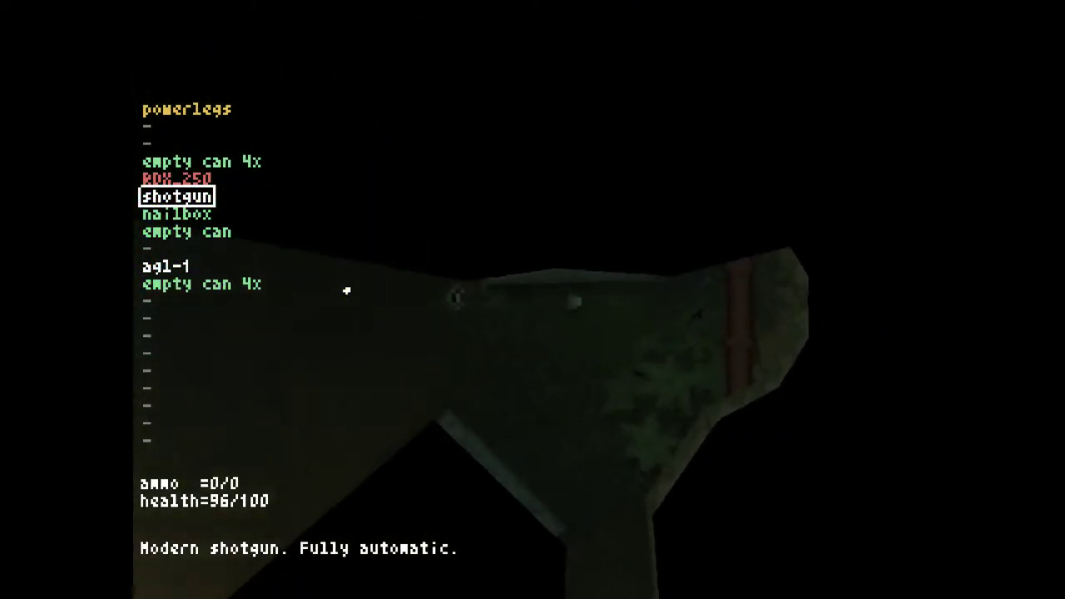
scroll(378, 288, down, 5)
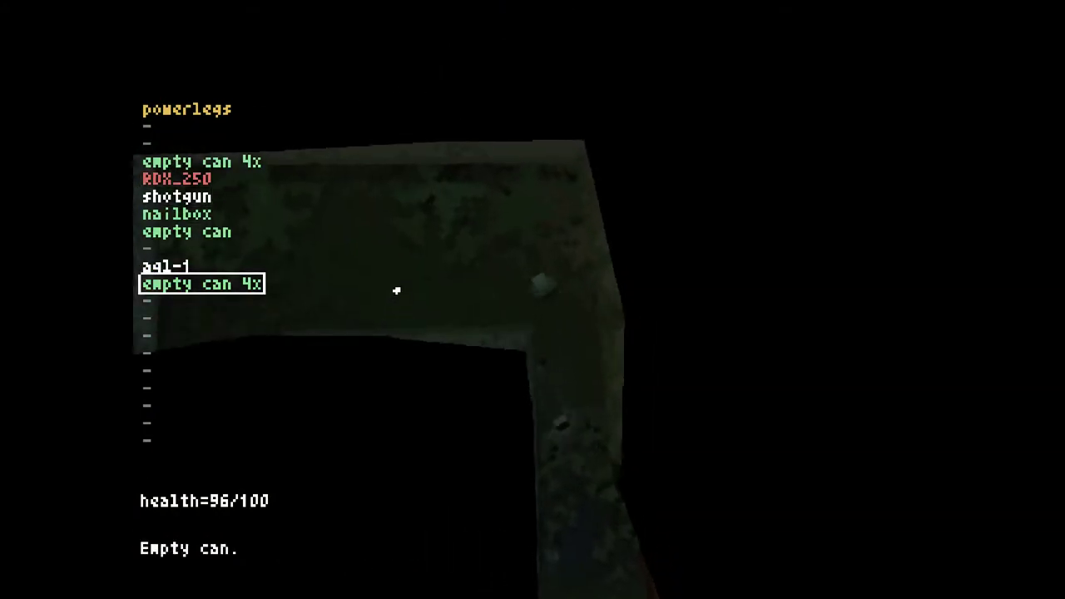
scroll(378, 288, up, 1)
Switch to the adhesive grenade launcher, fire two grenades and move toward the cannedmeat
key(w)
click(649, 206)
key(w)
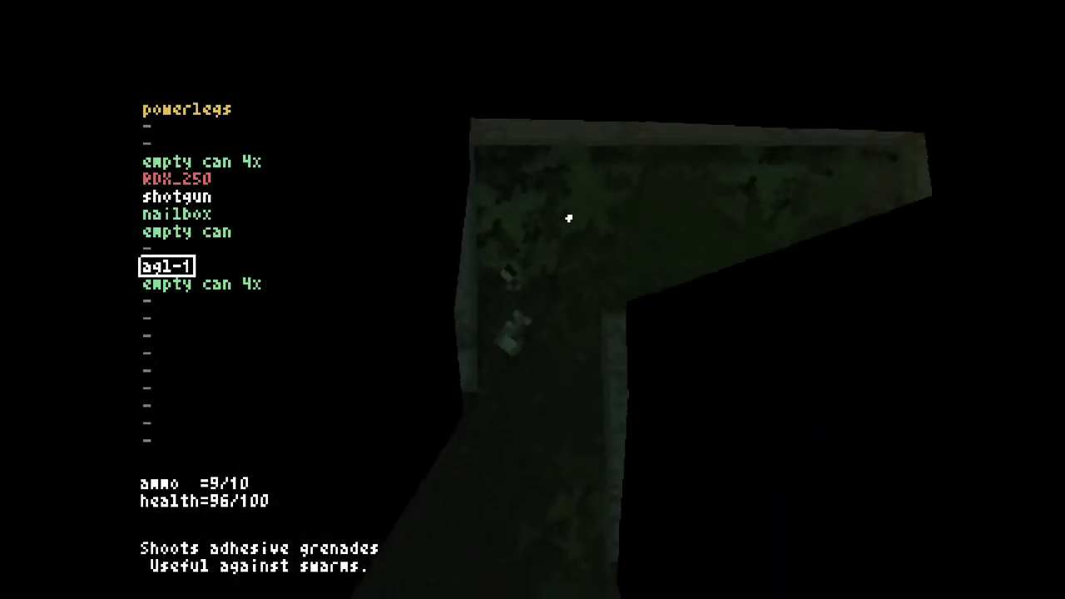
click(524, 212)
key(w)
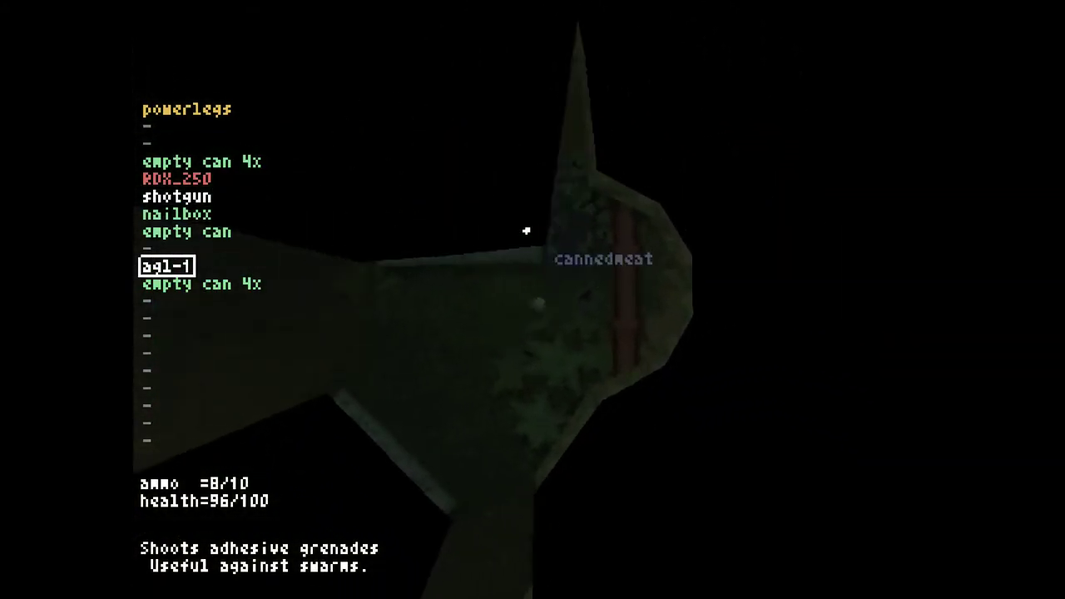
key(w)
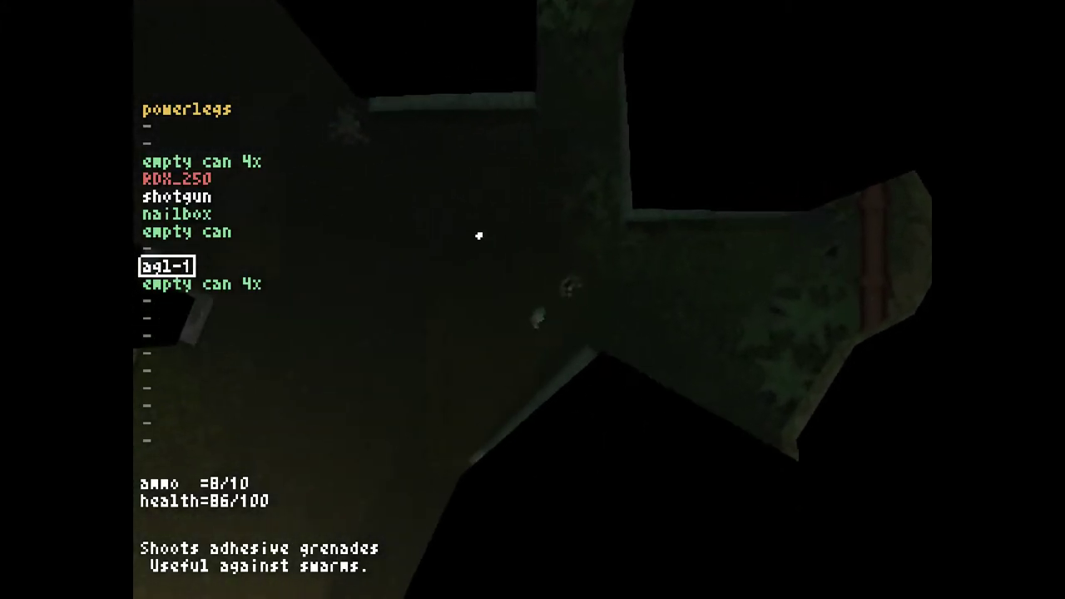
key(w)
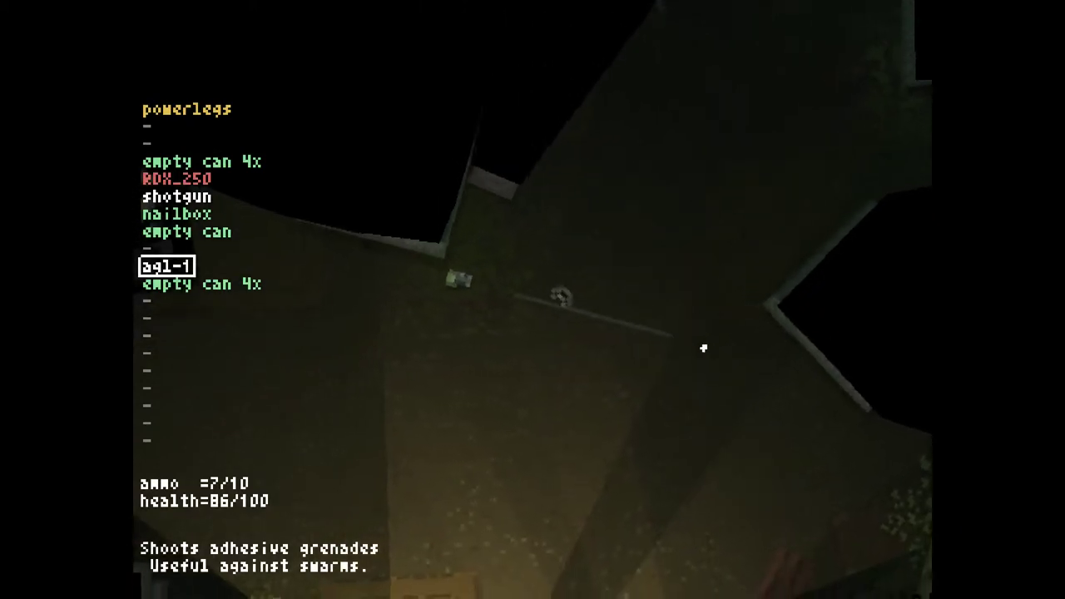
Fire five more agl-1 grenades, then reload the launcher to 10 rounds
click(720, 358)
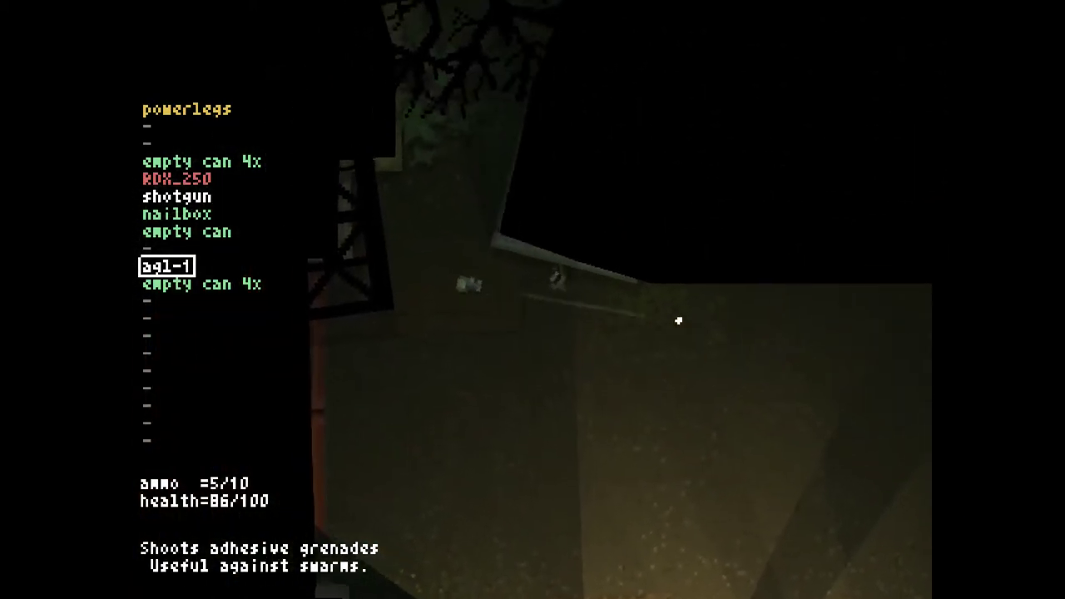
click(532, 299)
click(421, 218)
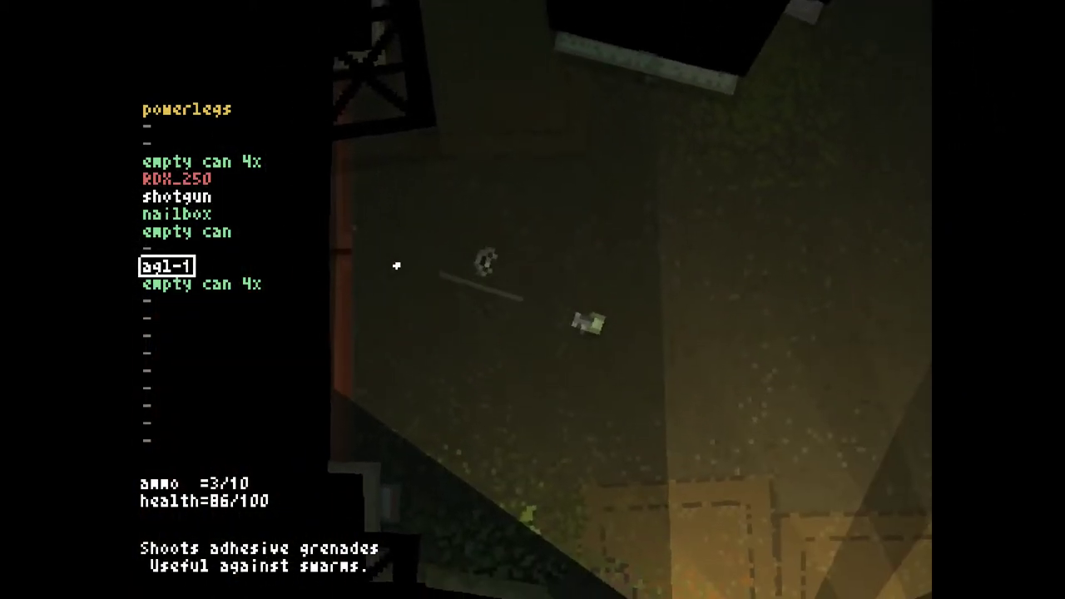
click(428, 233)
click(439, 253)
key(w)
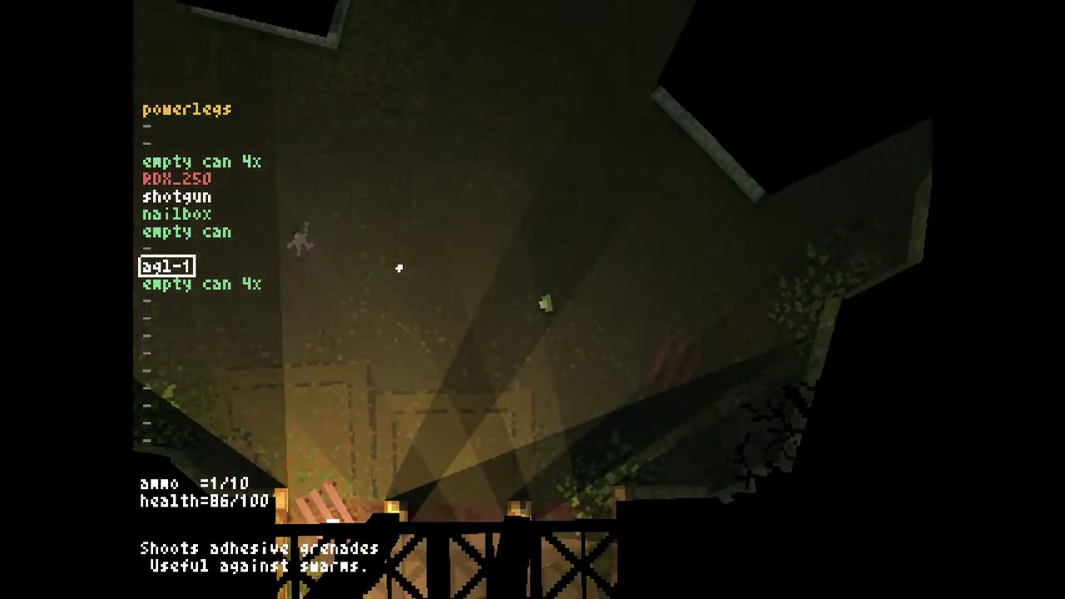
key(w)
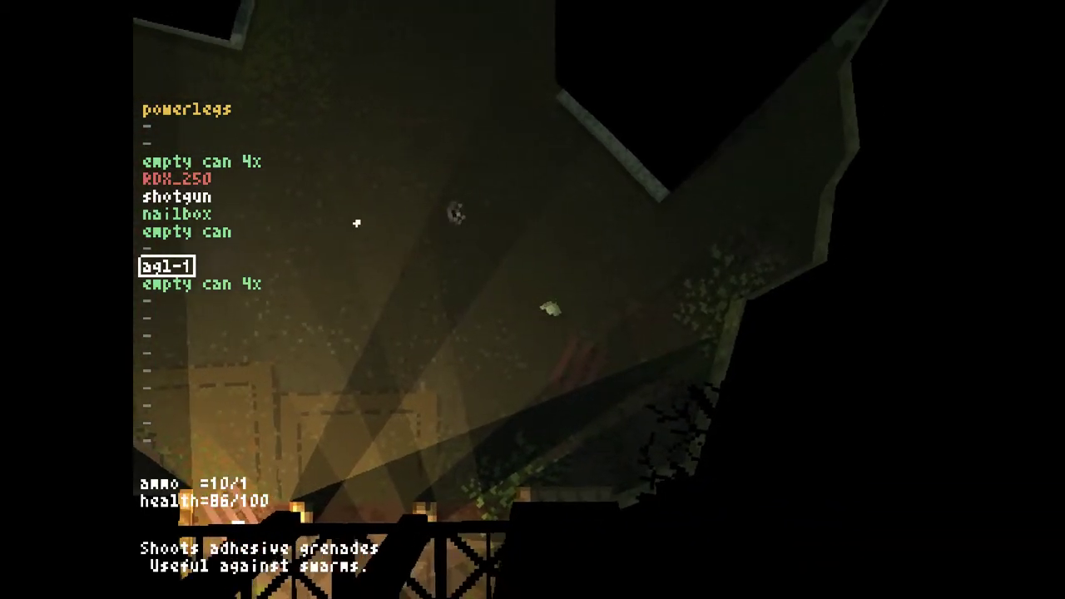
key(w)
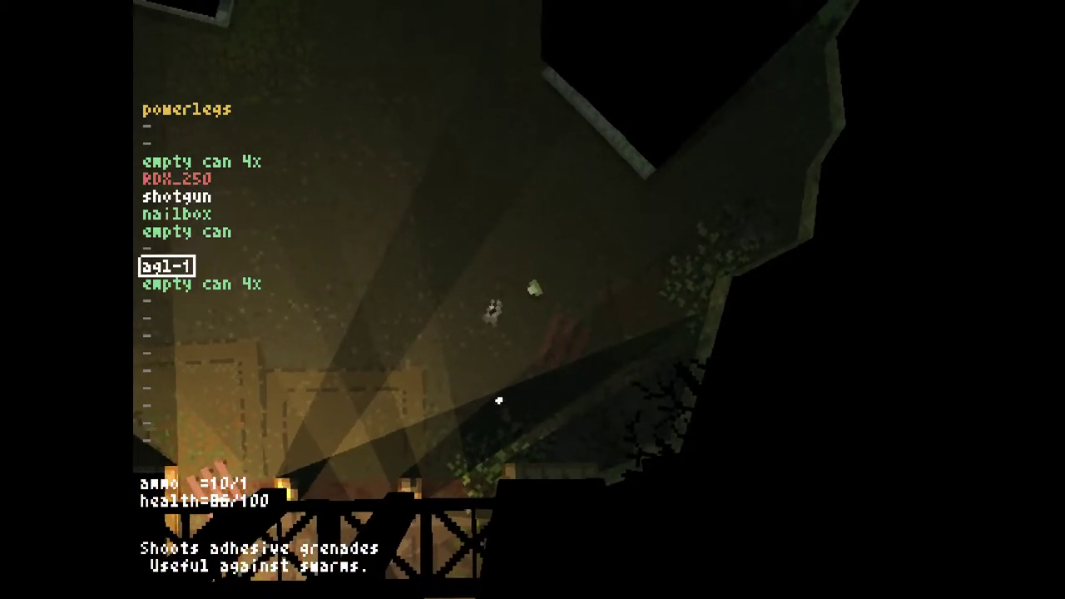
key(w)
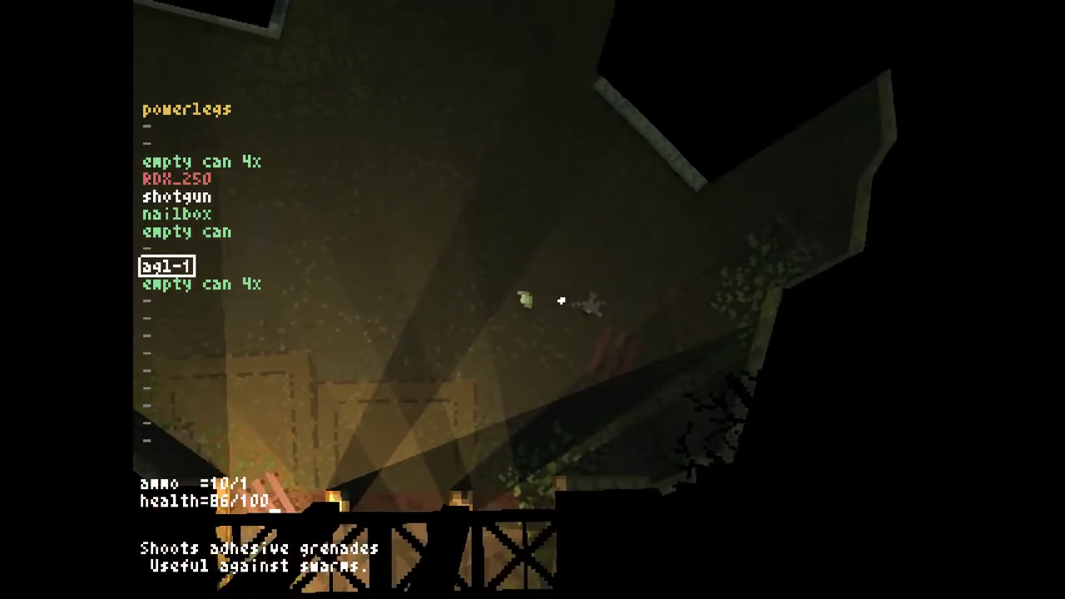
Open and close the Military biology sector map three times
key(Tab)
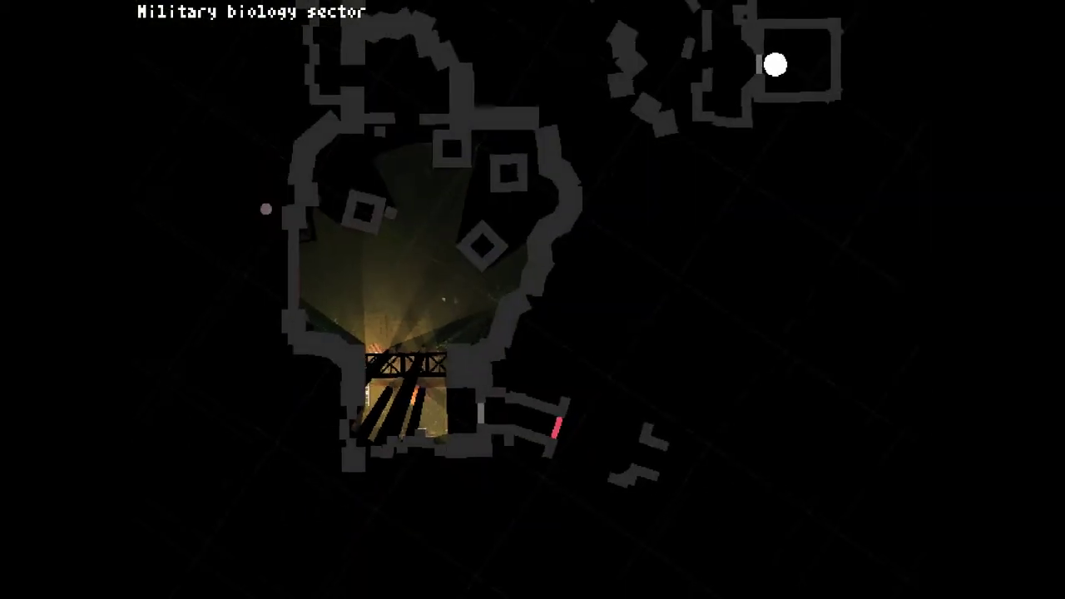
key(Tab)
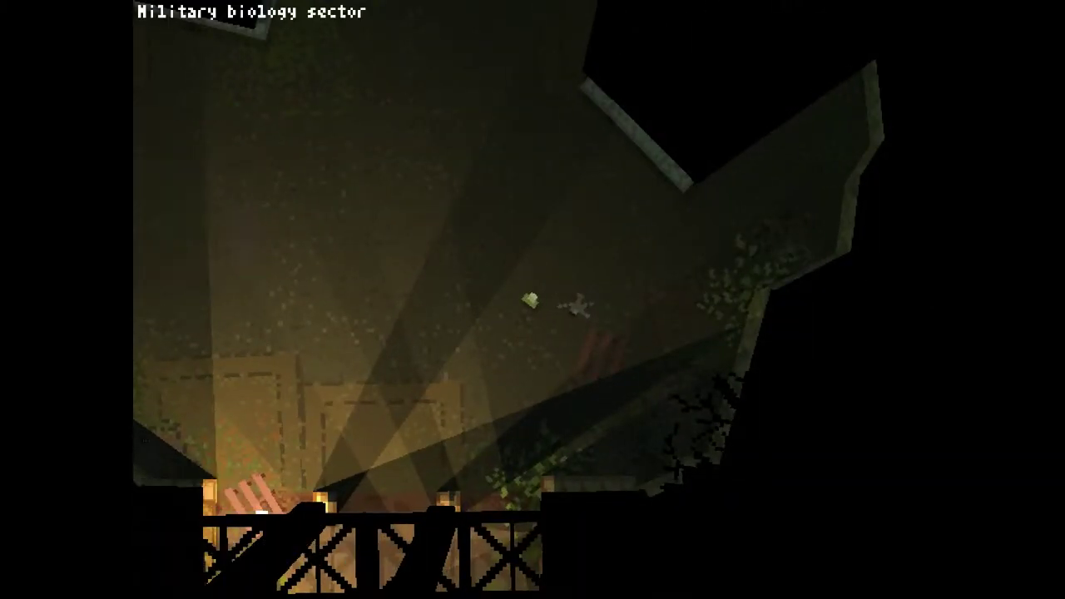
key(Tab)
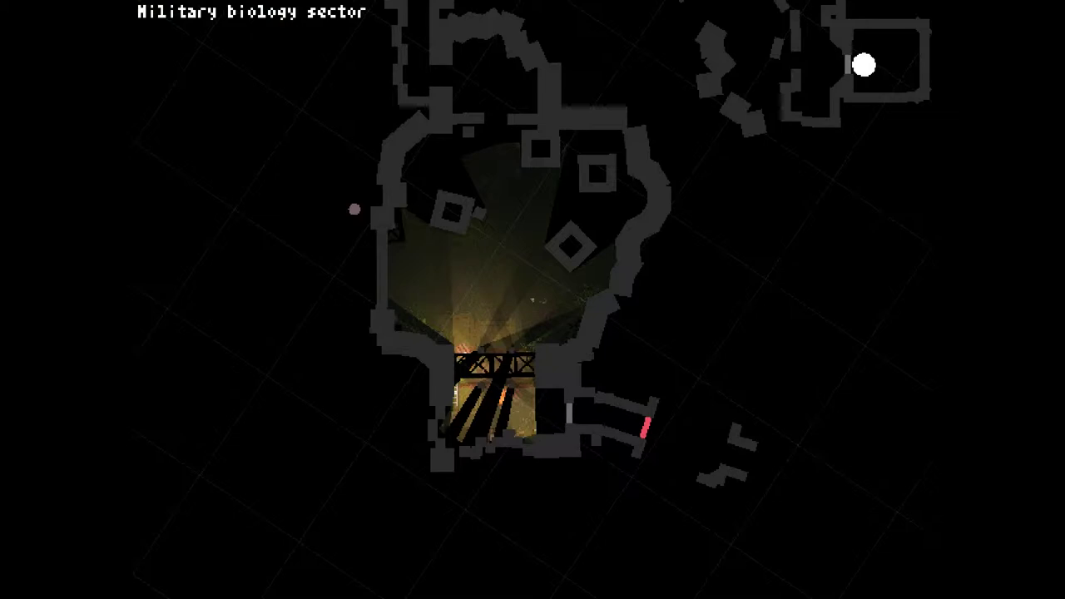
key(Tab)
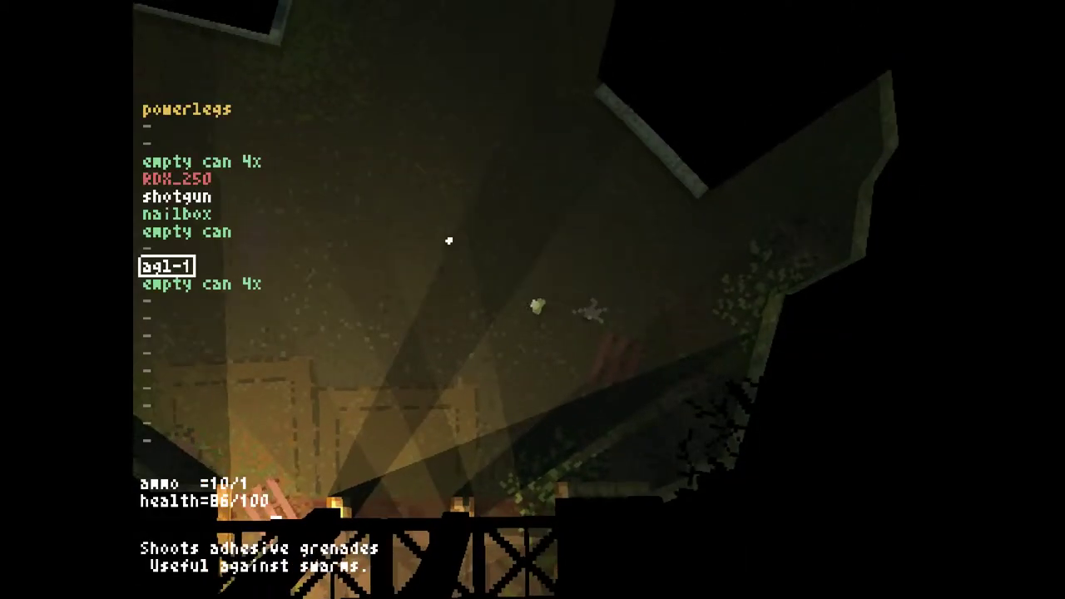
scroll(532, 299, up, 1)
scroll(533, 300, up, 3)
key(Tab)
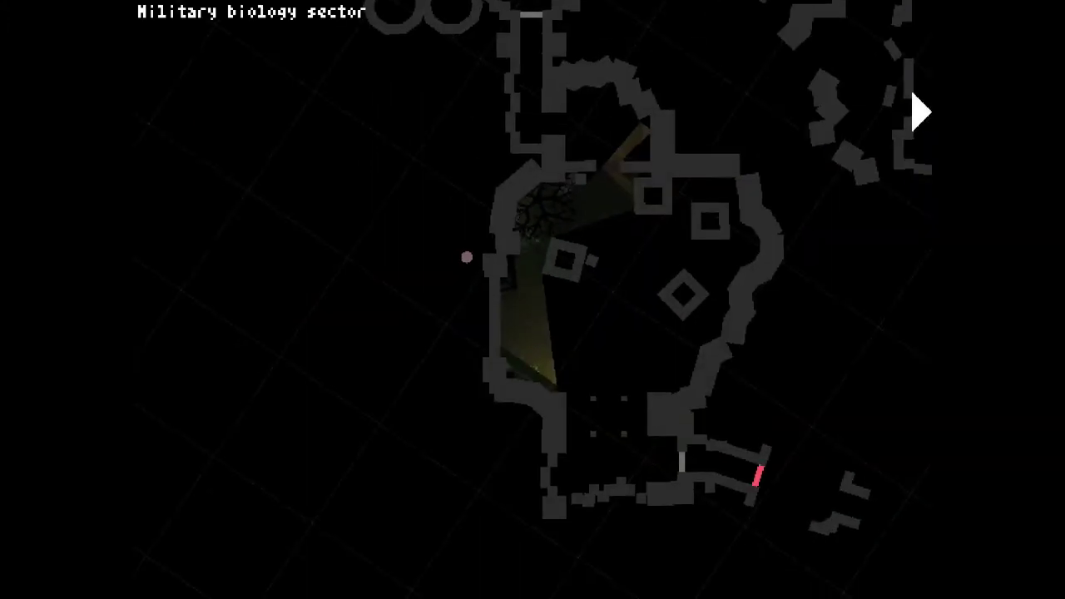
key(Tab)
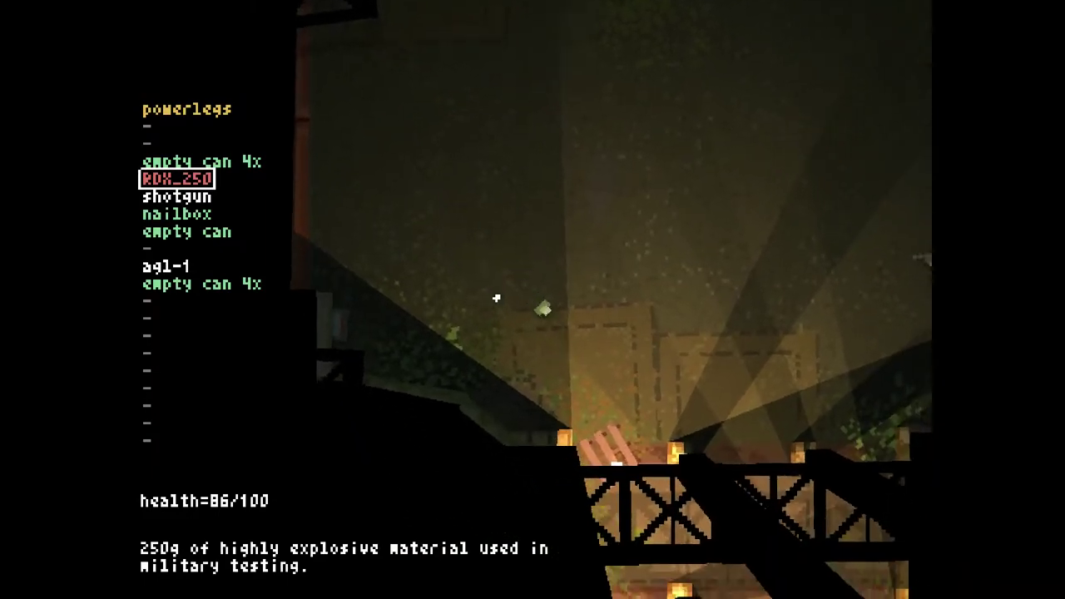
Craft a nailbomb by combining RDX_250 with the nailbox
key(Tab)
key(Tab)
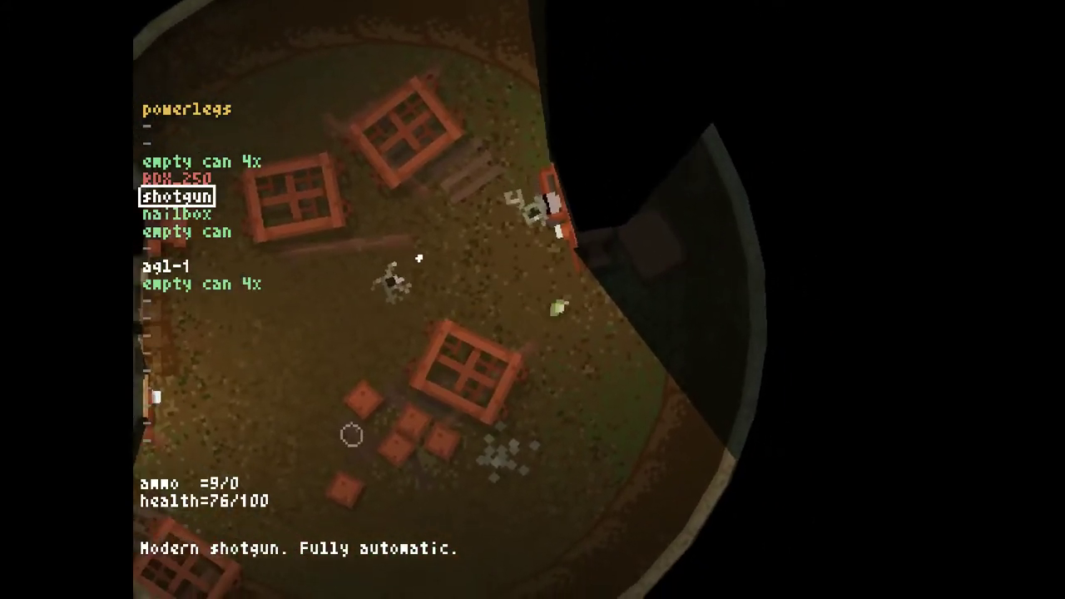
key(Up)
key(Down)
key(Return)
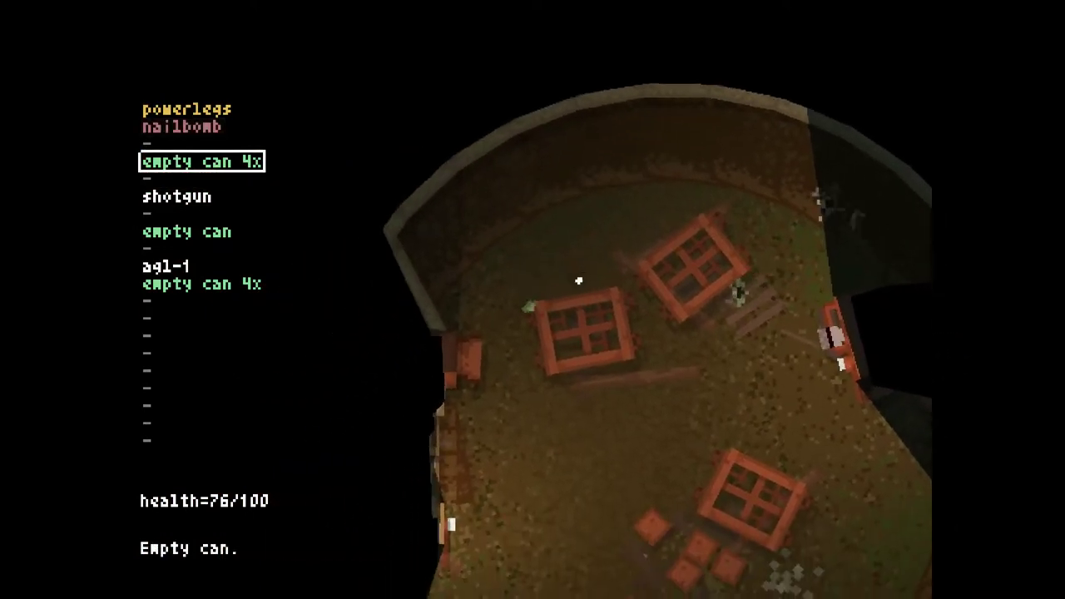
Pick up the cannedmeat, then select and throw the nailbomb
key(w)
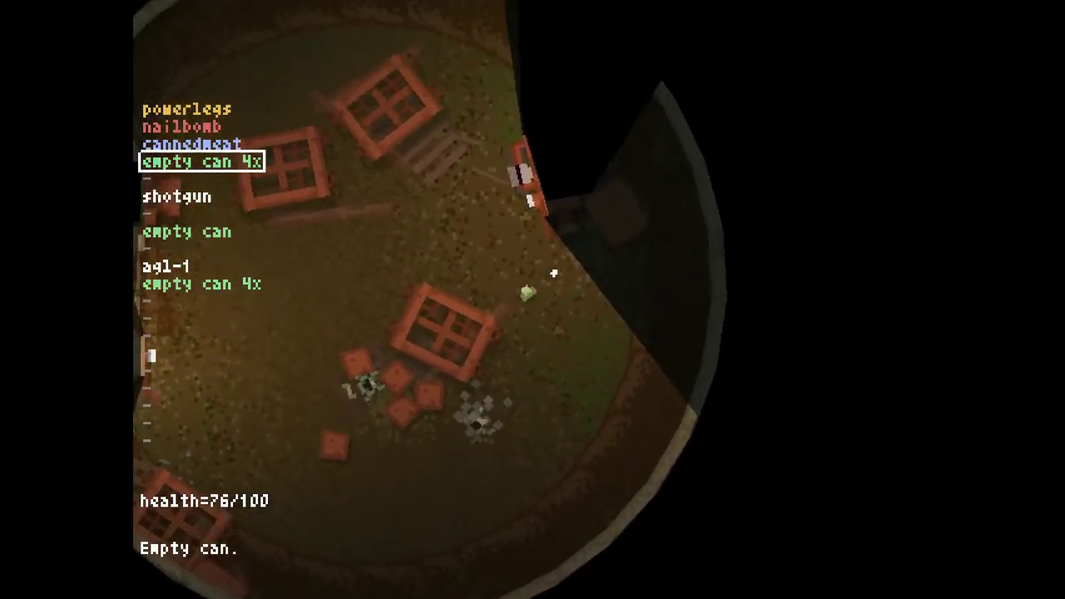
key(Up)
key(Up)
key(Up)
key(Down)
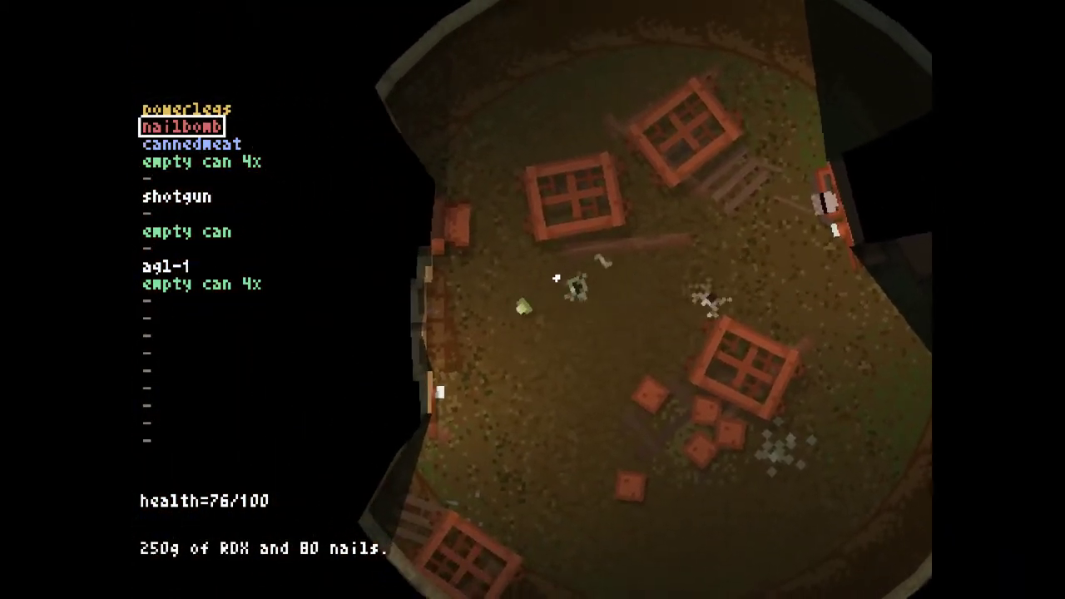
key(Return)
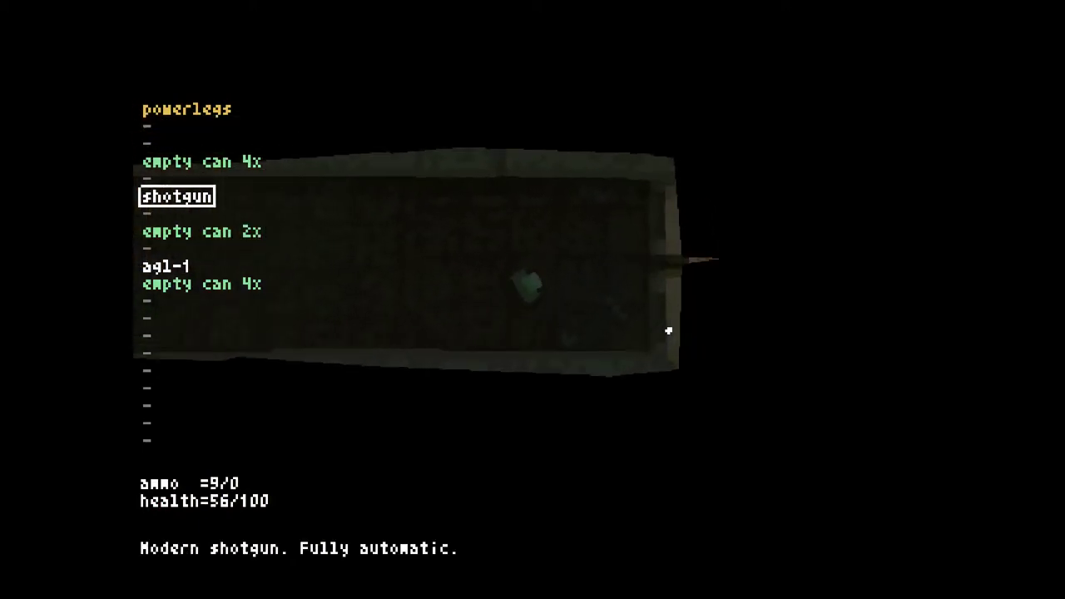
Walk through the crate yard back into the dark corridor, glancing at the map
key(w)
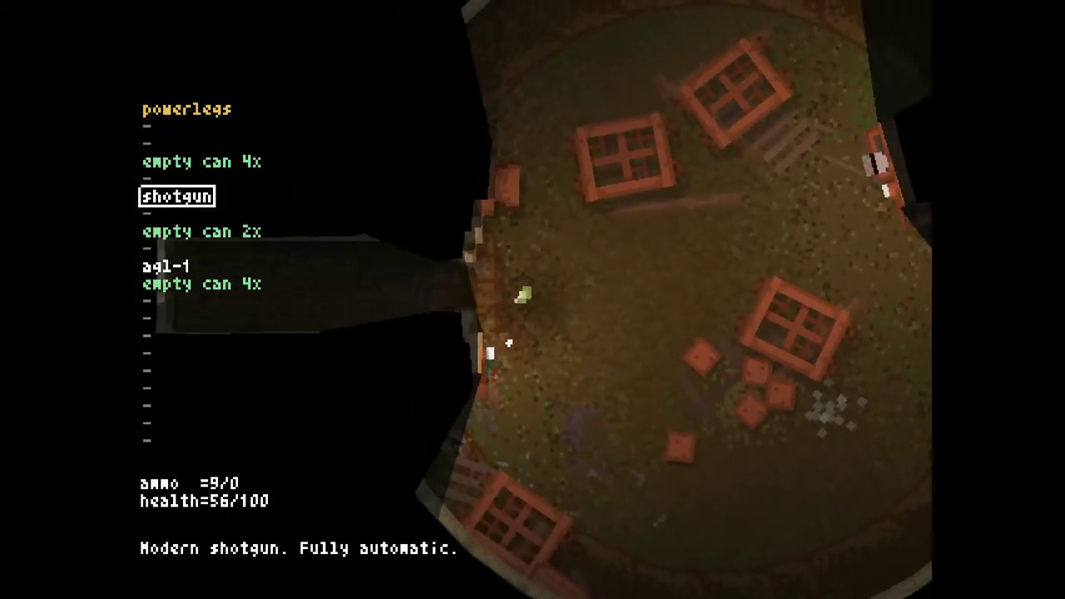
key(w)
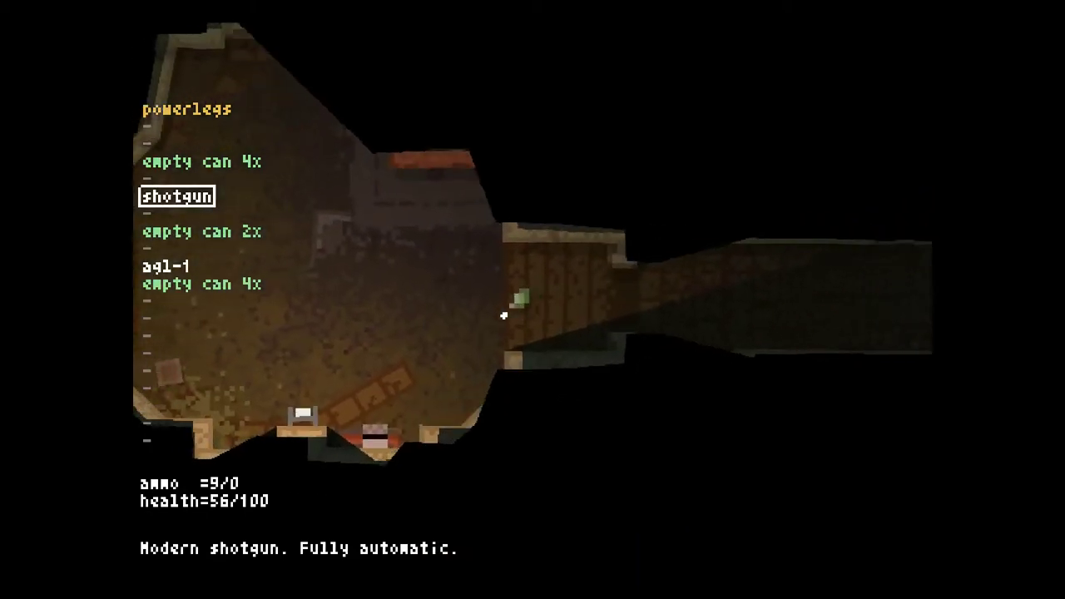
key(Tab)
key(m)
key(Tab)
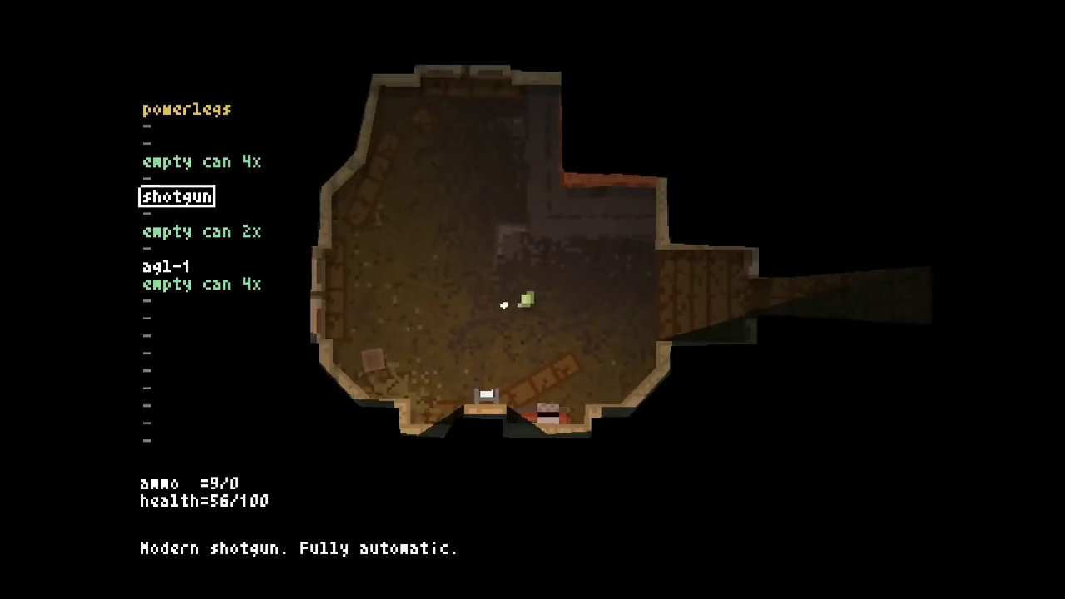
Follow the narrow corridor to the lit bridge area and bring up the sector map
key(w)
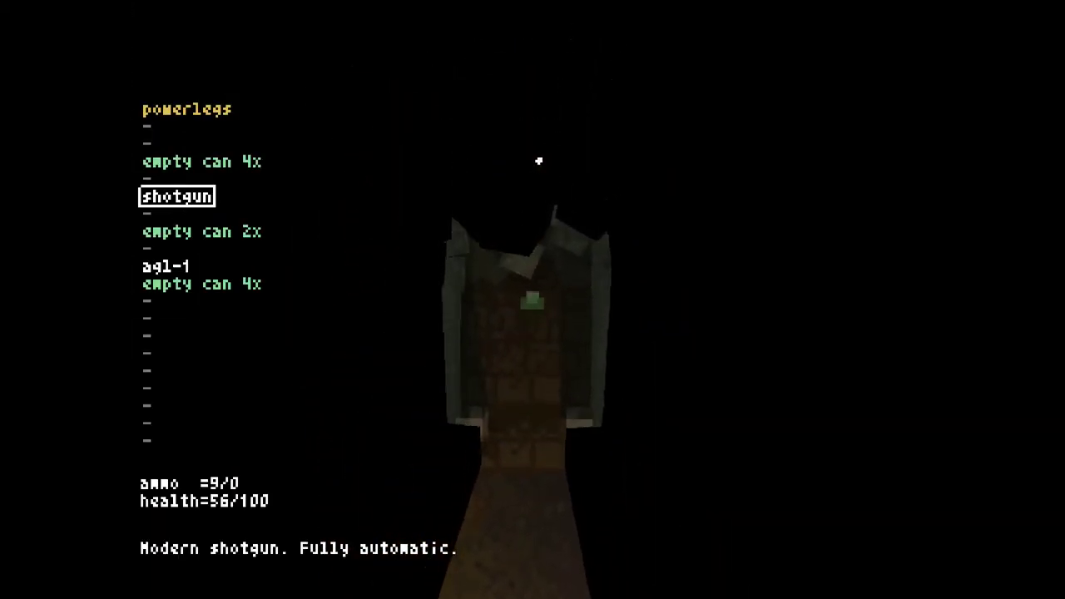
key(w)
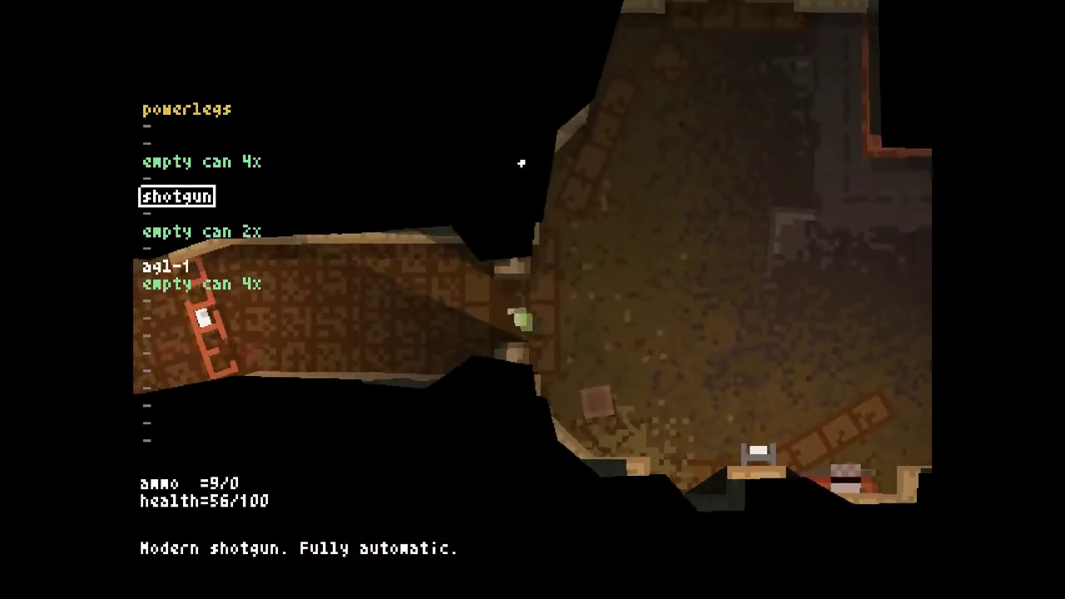
key(Tab)
key(m)
key(Tab)
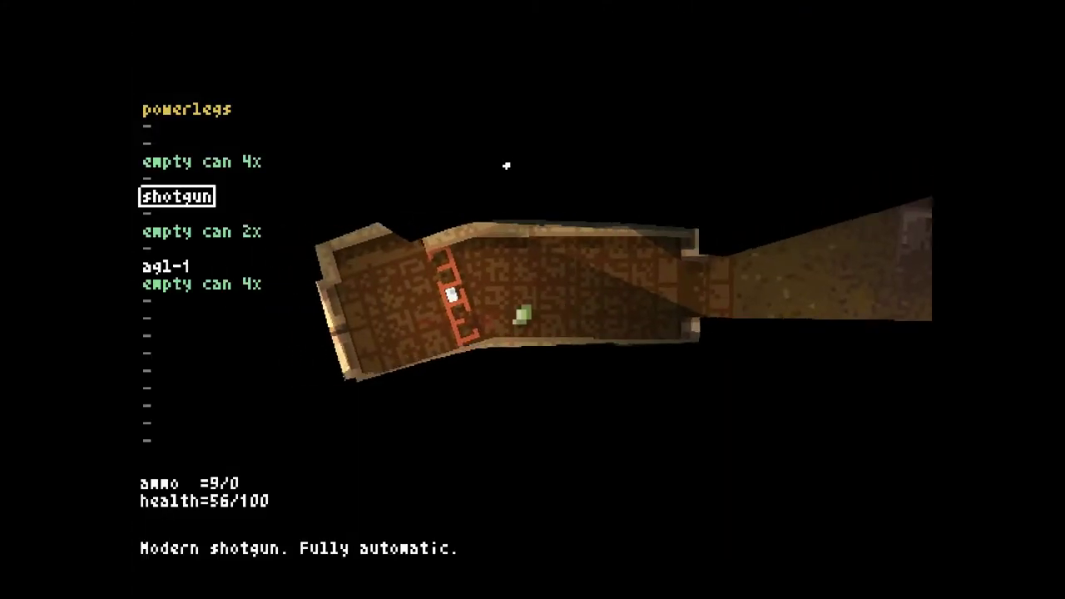
key(w)
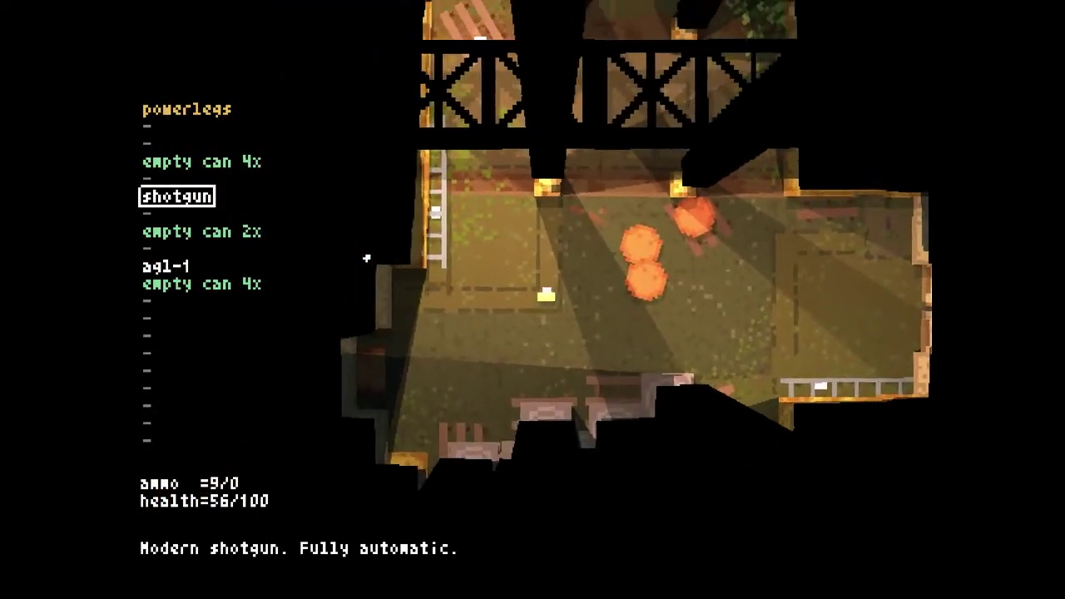
key(w)
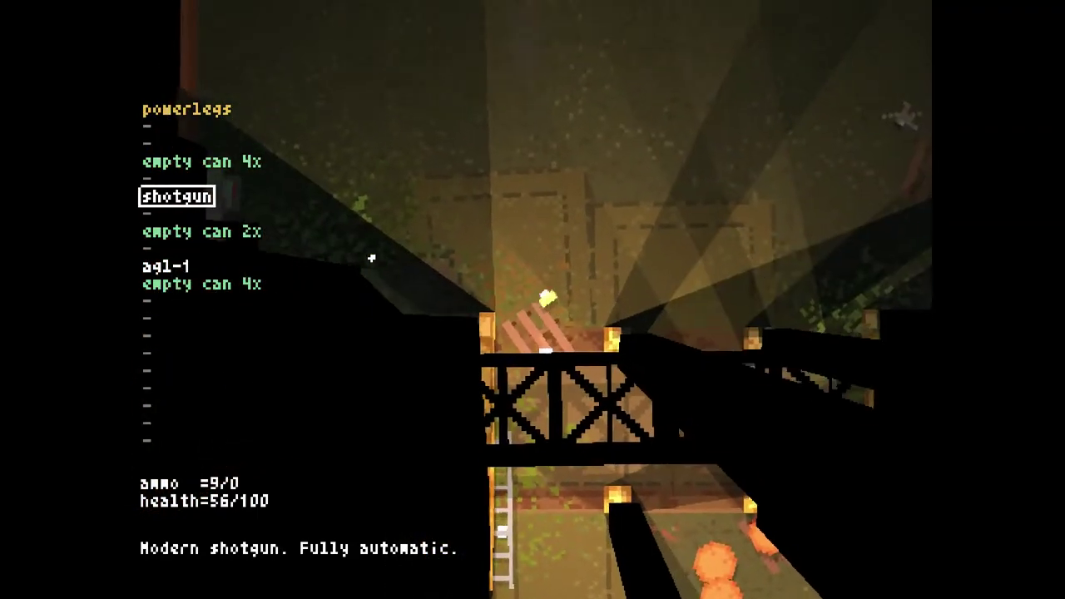
key(Tab)
scroll(532, 299, down, 3)
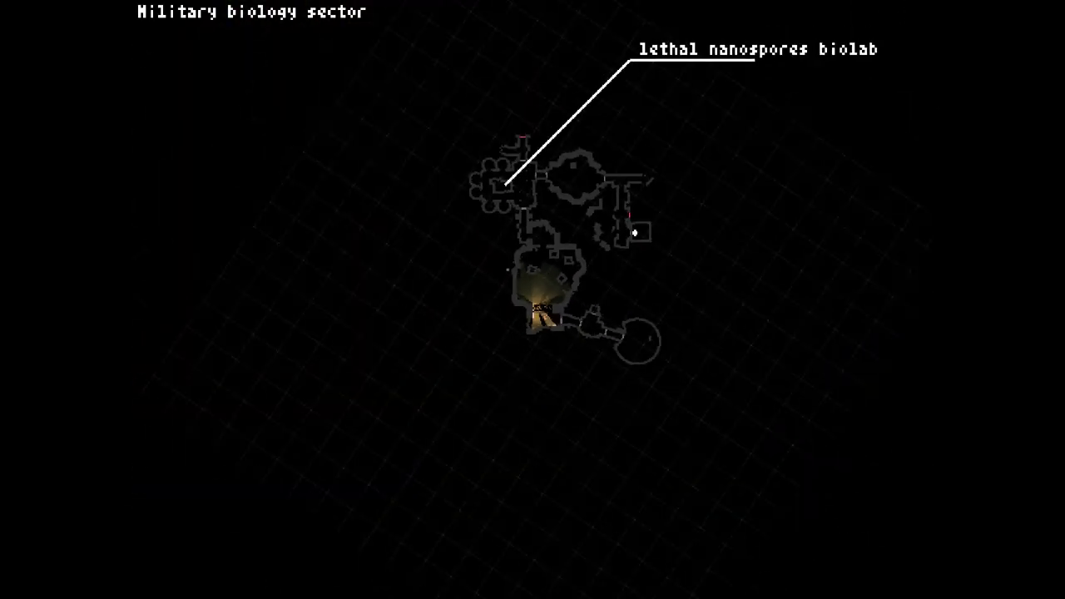
scroll(532, 300, up, 3)
Walk through the level into the new room, glancing at the sector map on the way
key(Tab)
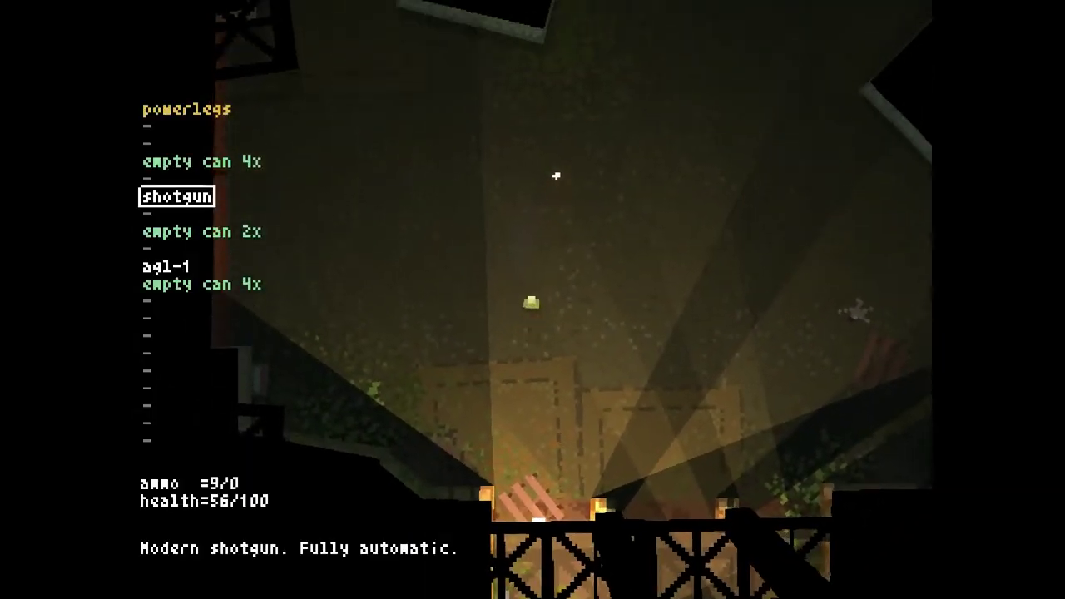
key(w)
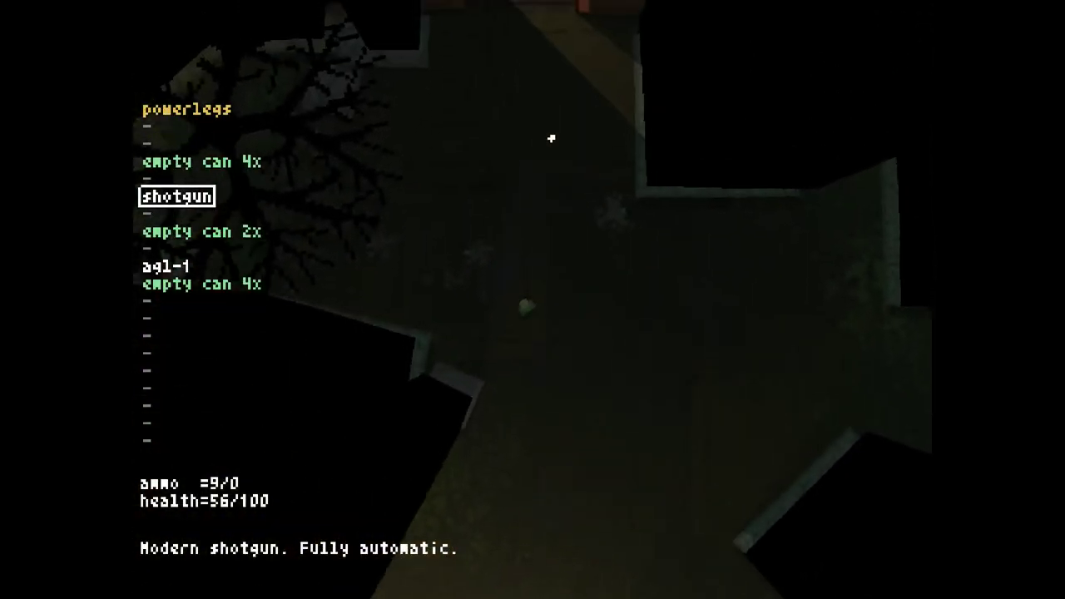
key(Tab)
scroll(532, 299, up, 2)
key(Tab)
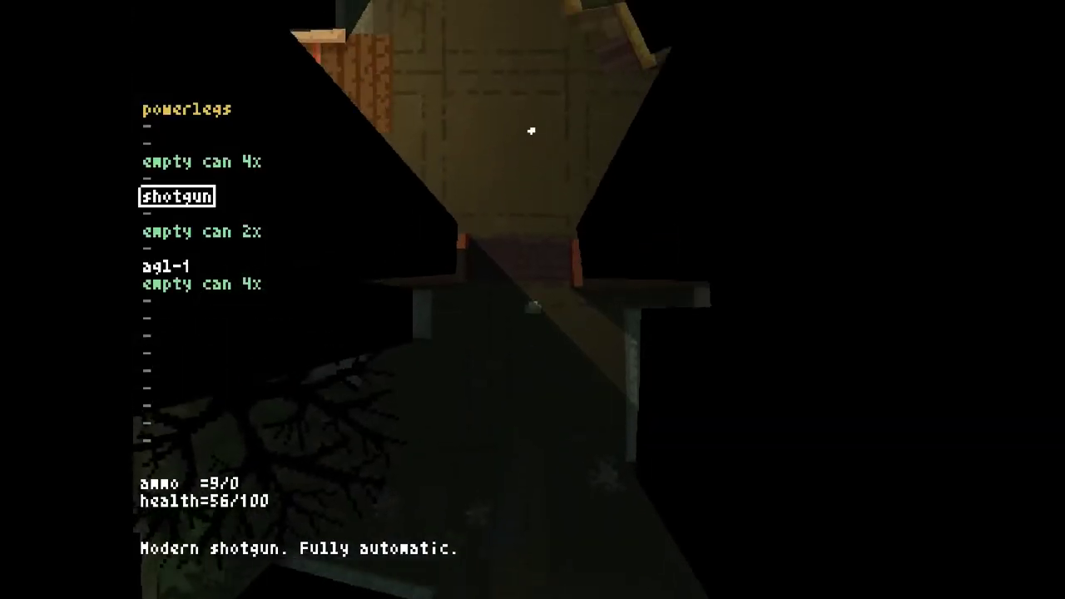
key(w)
Walk left along the corridors for the third empty can, then study the sector map
key(a)
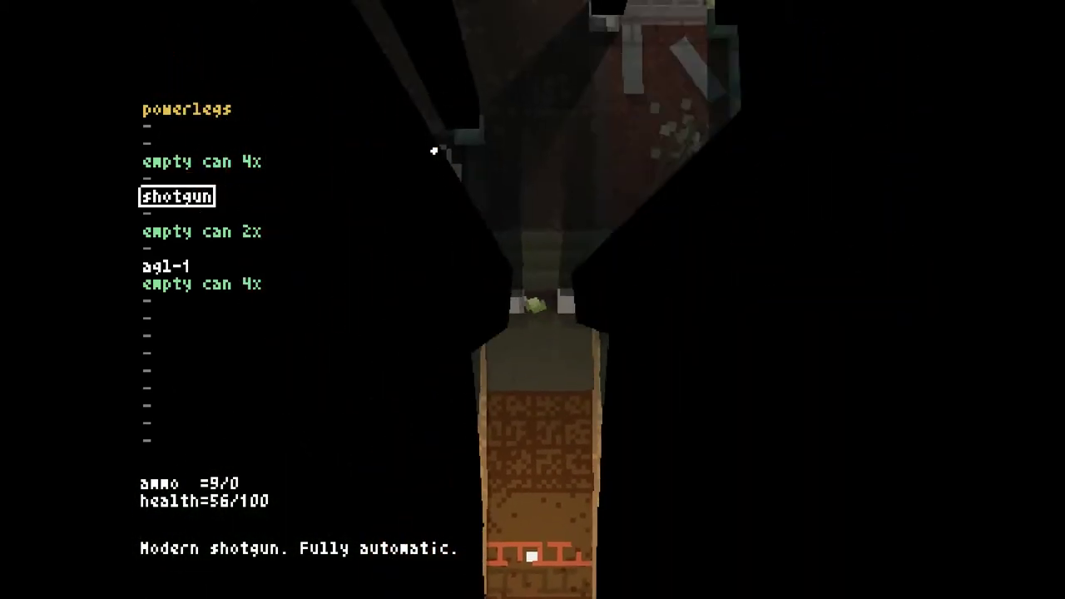
key(w)
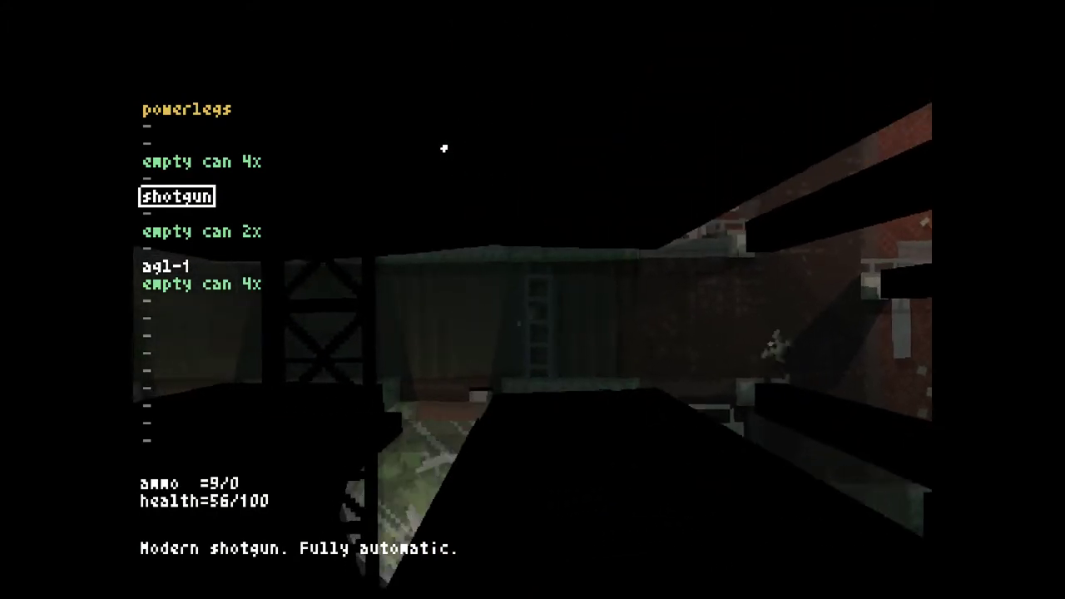
key(w)
key(Tab)
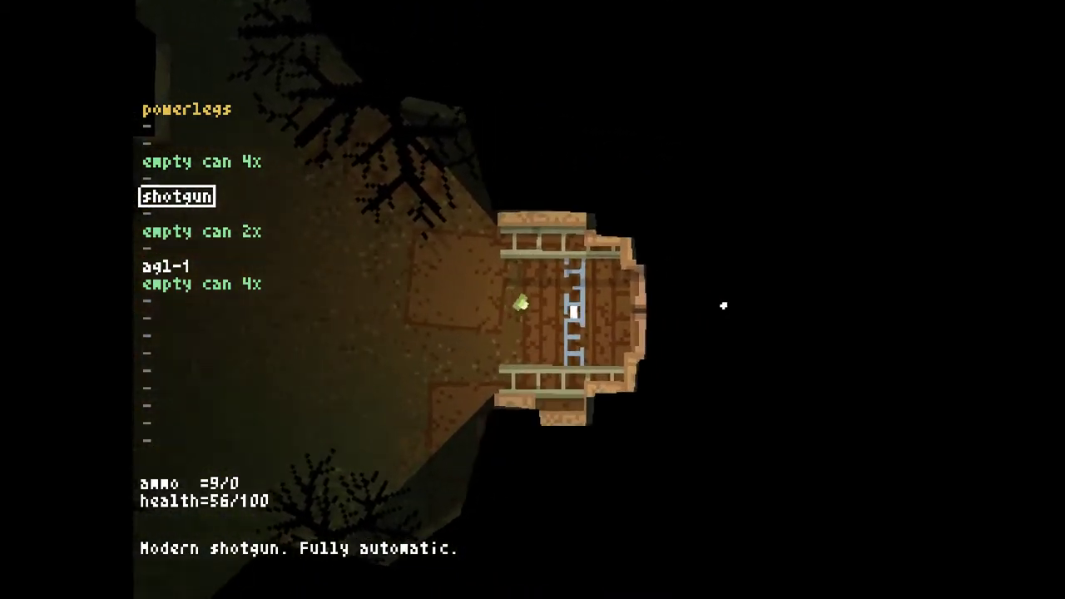
key(Tab)
key(m)
key(m)
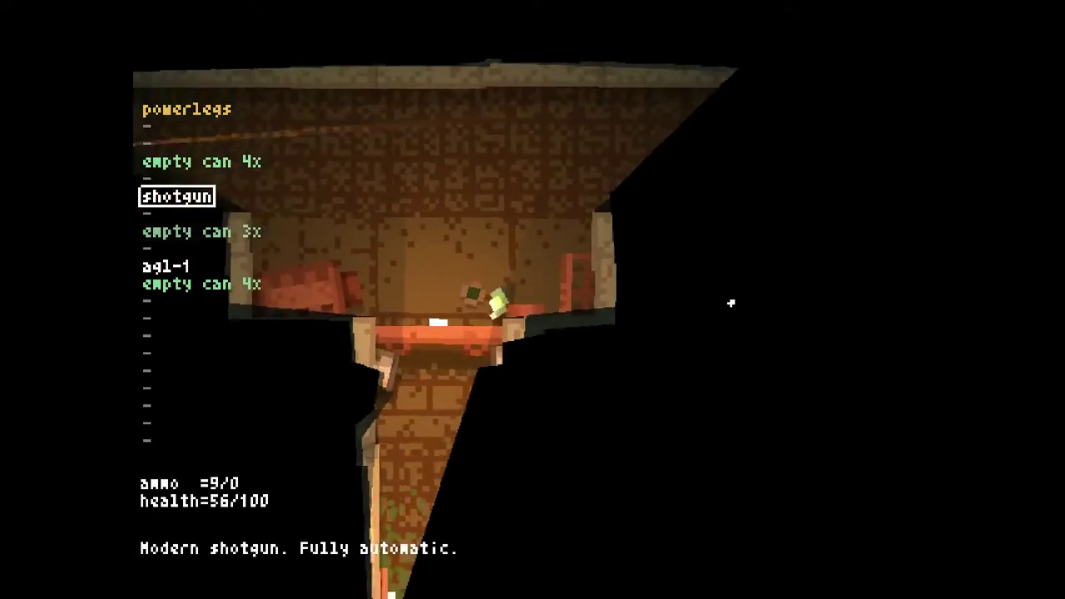
Craft the steel plate from the paired empty cans and check the Military biology map
key(Down)
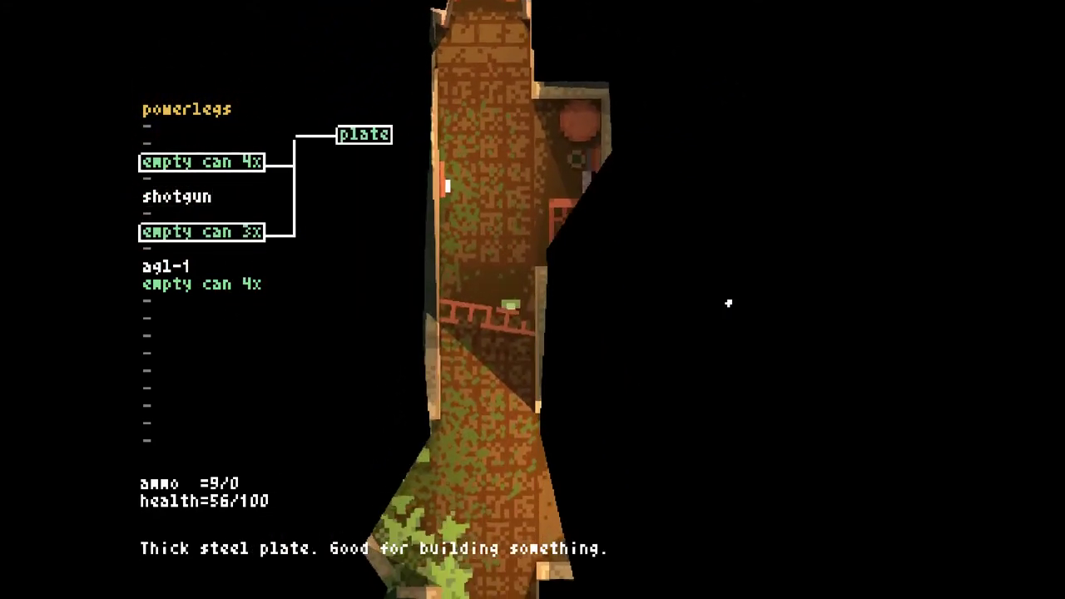
key(Return)
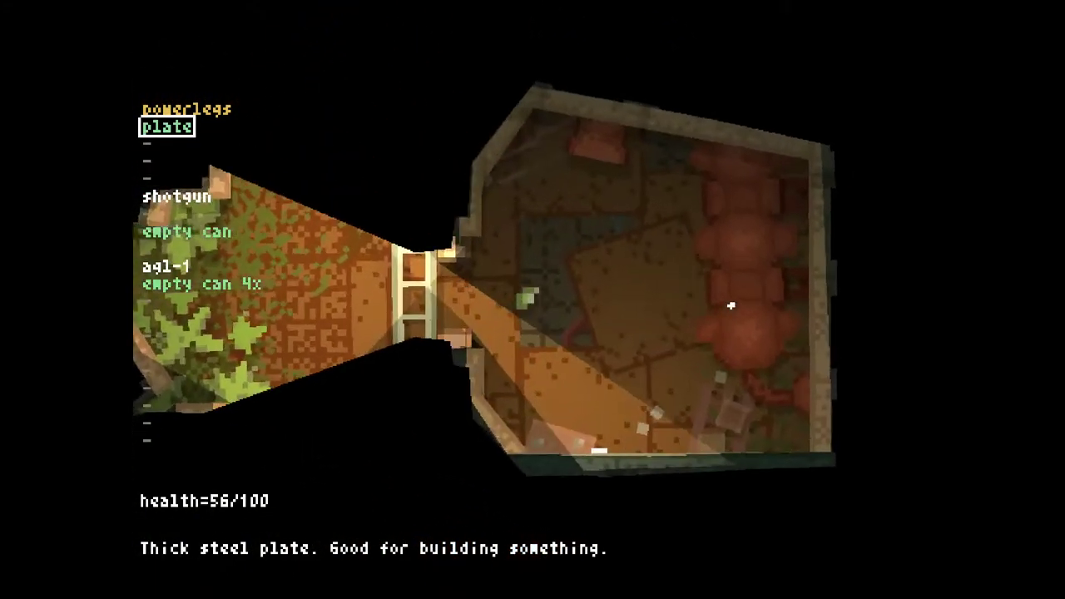
key(Tab)
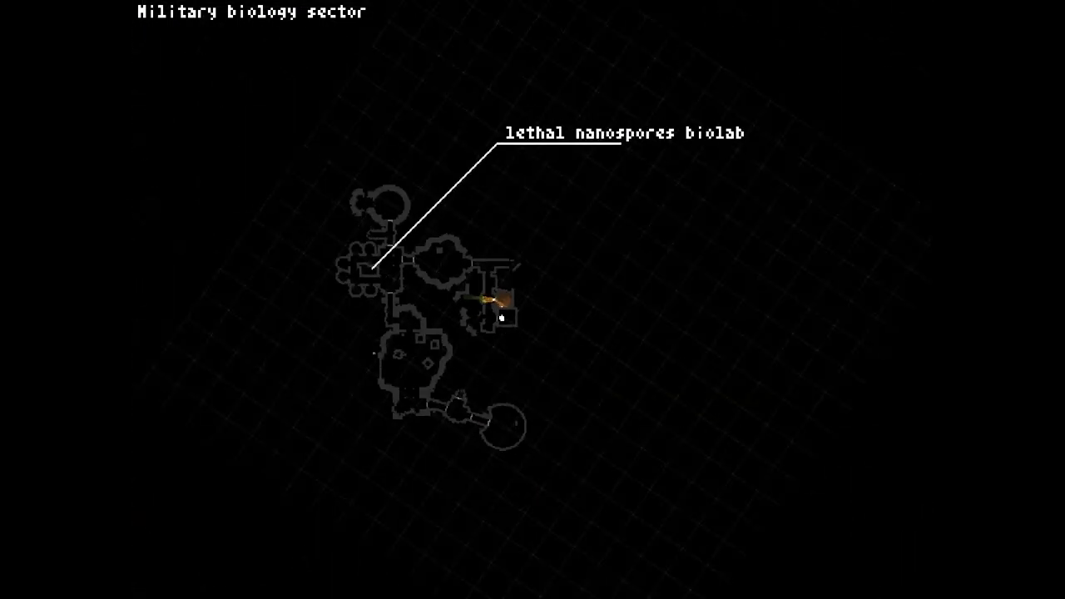
scroll(479, 331, up, 2)
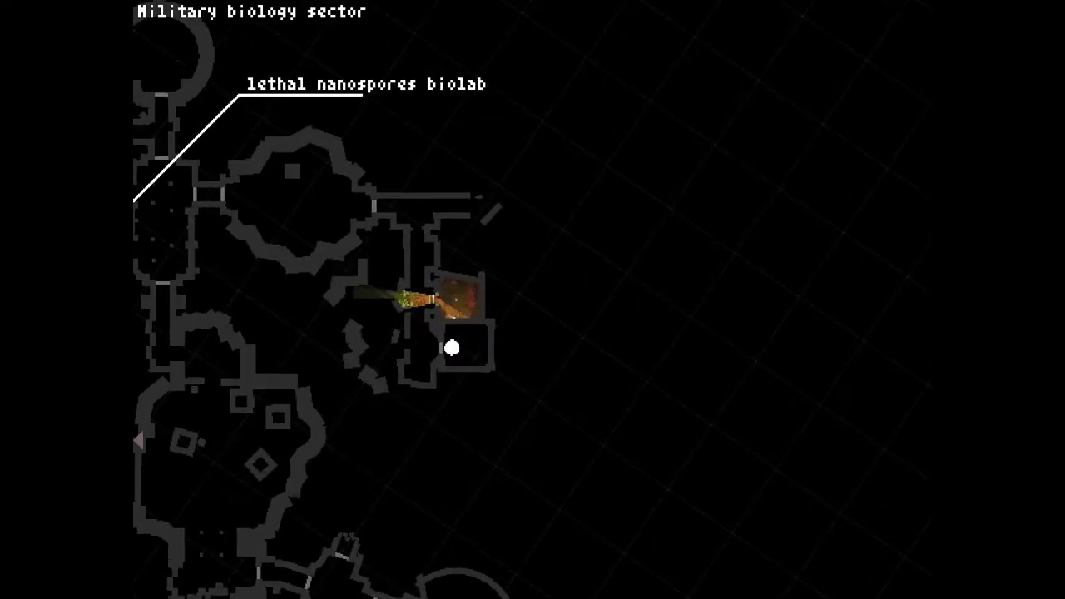
key(Tab)
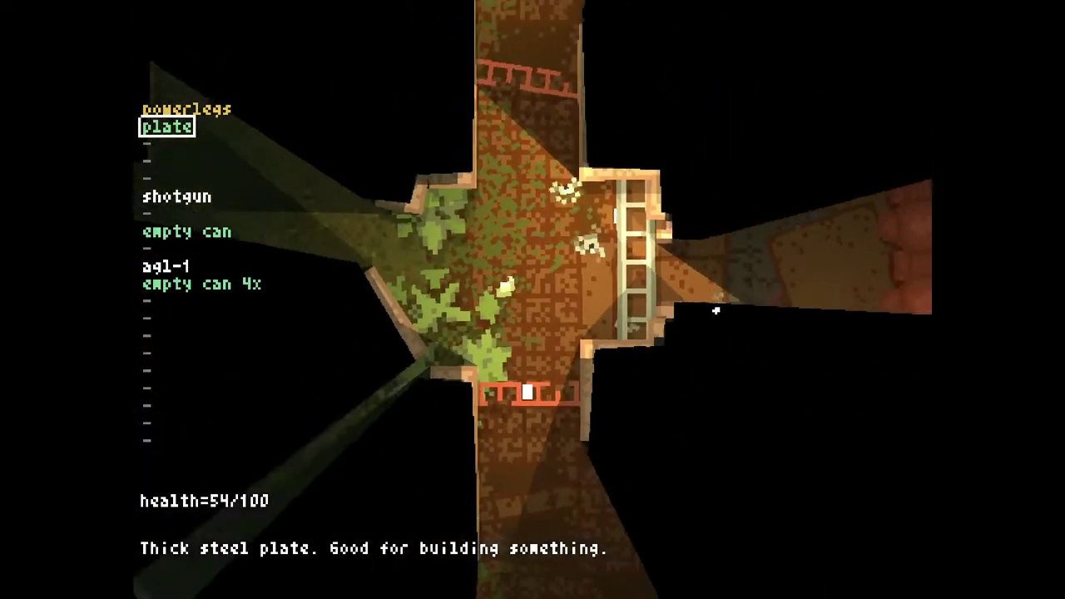
Follow the corridor around the bend and switch to the shotgun
key(w)
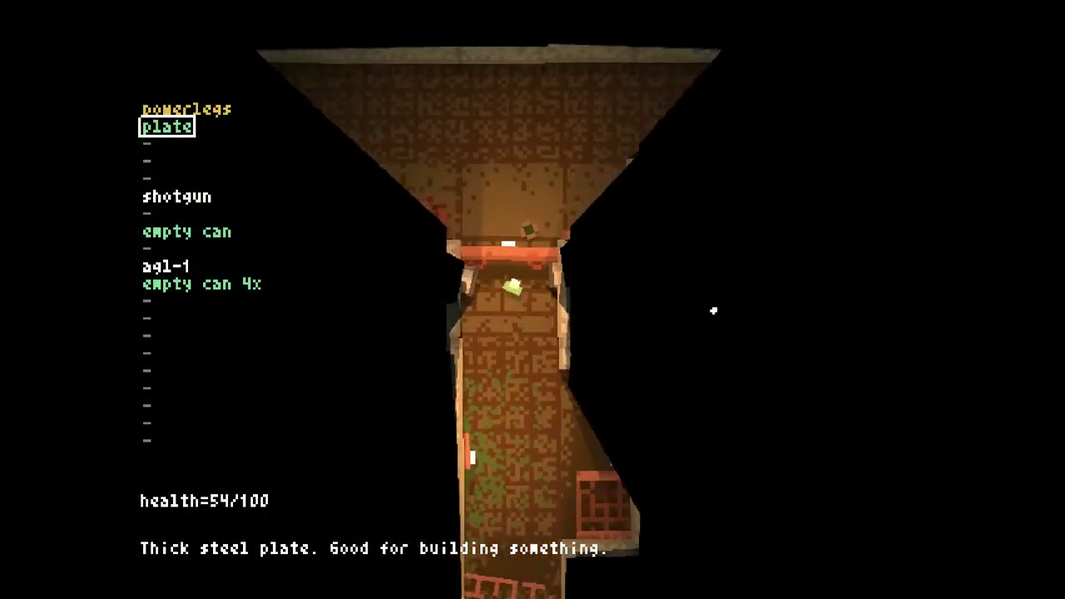
key(w)
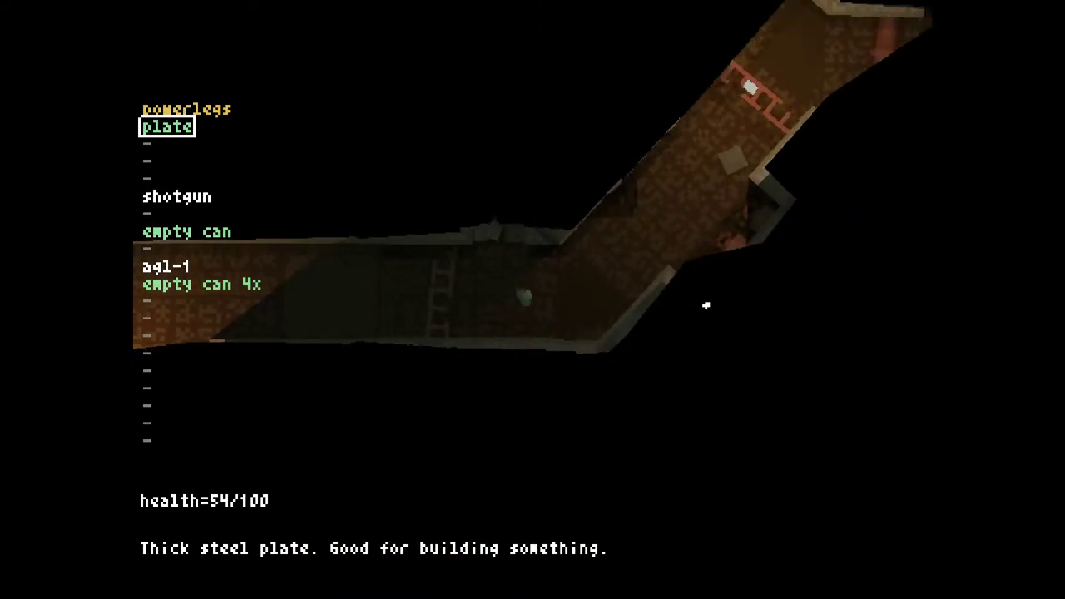
key(w)
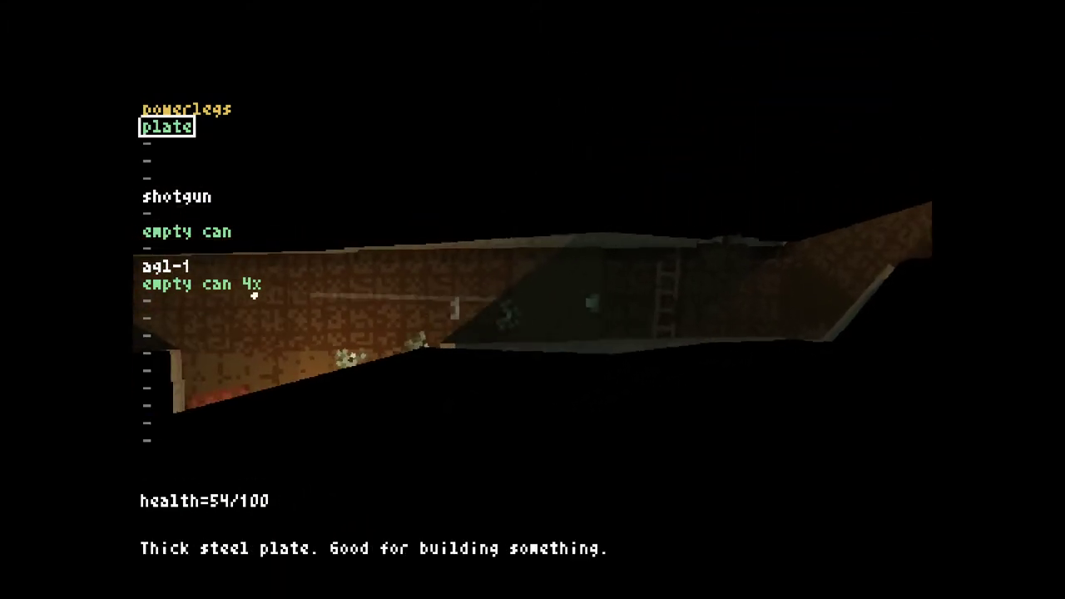
key(w)
key(w)
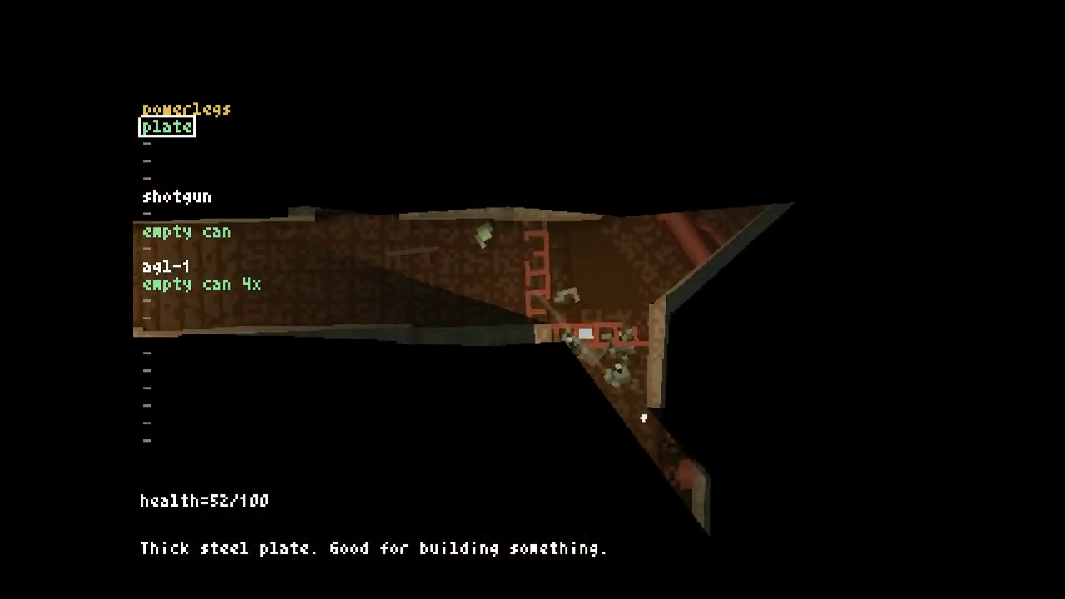
key(Down)
key(Down)
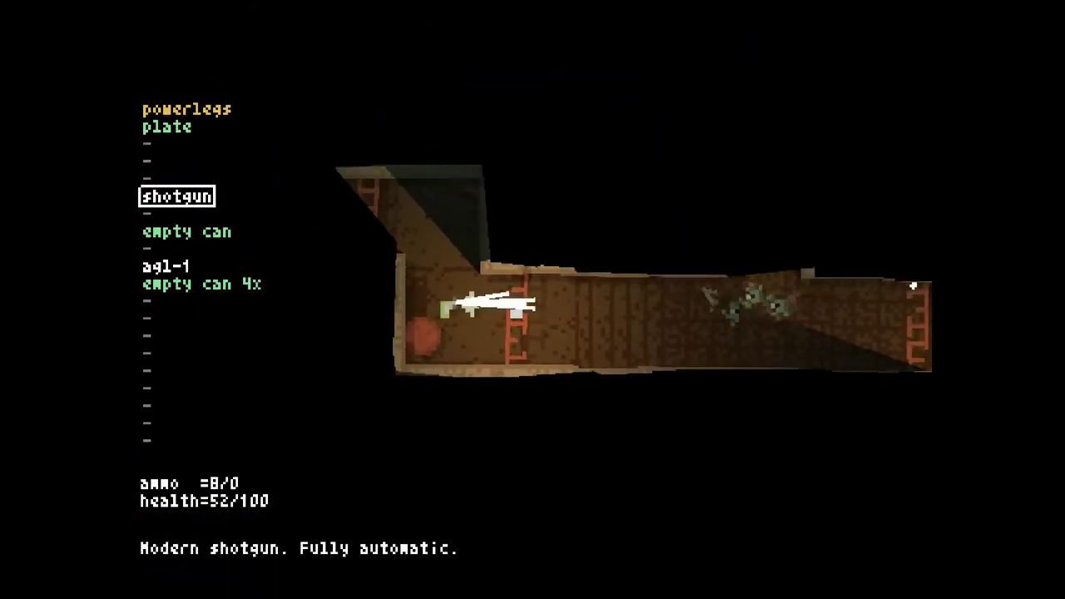
Kill the corridor monster with two shotgun shots
click(898, 296)
click(857, 306)
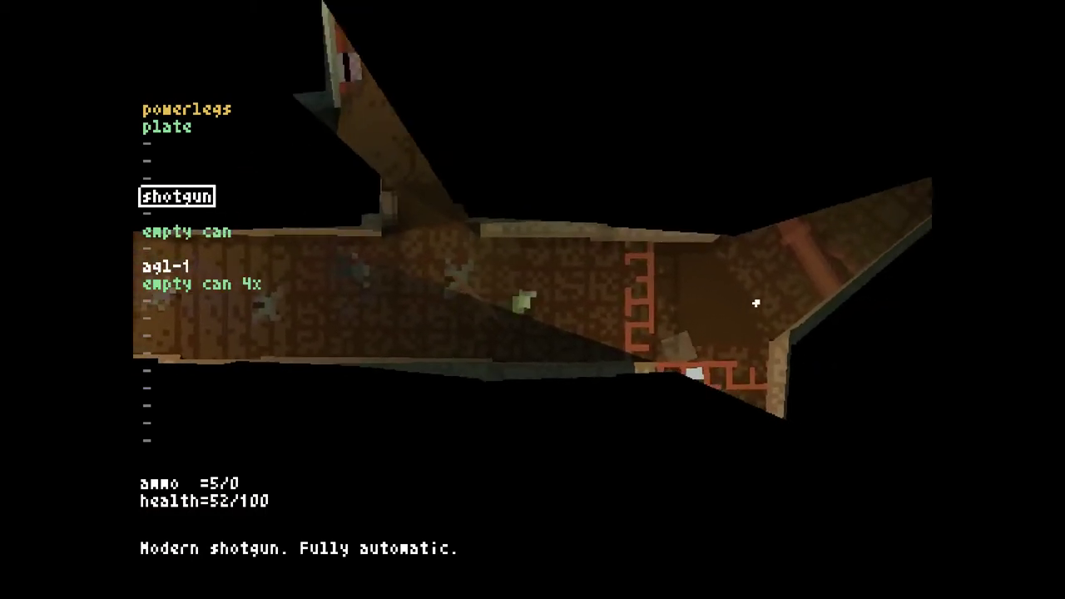
key(Up)
key(w)
Switch to the agl-1 and fire a grenade down the corridor toward the junction
drag(528, 363, 432, 315)
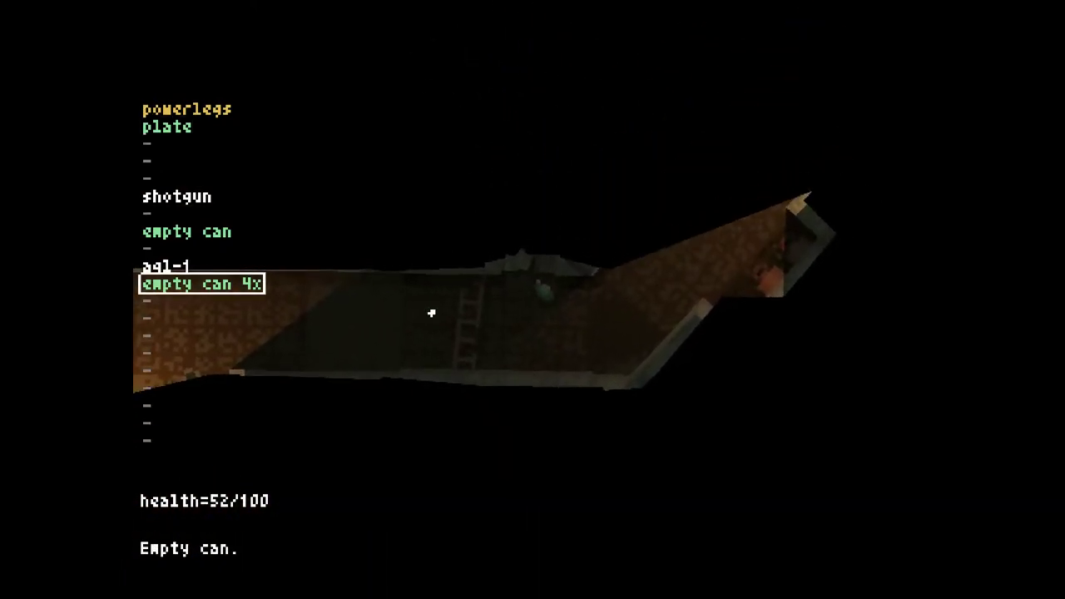
key(Down)
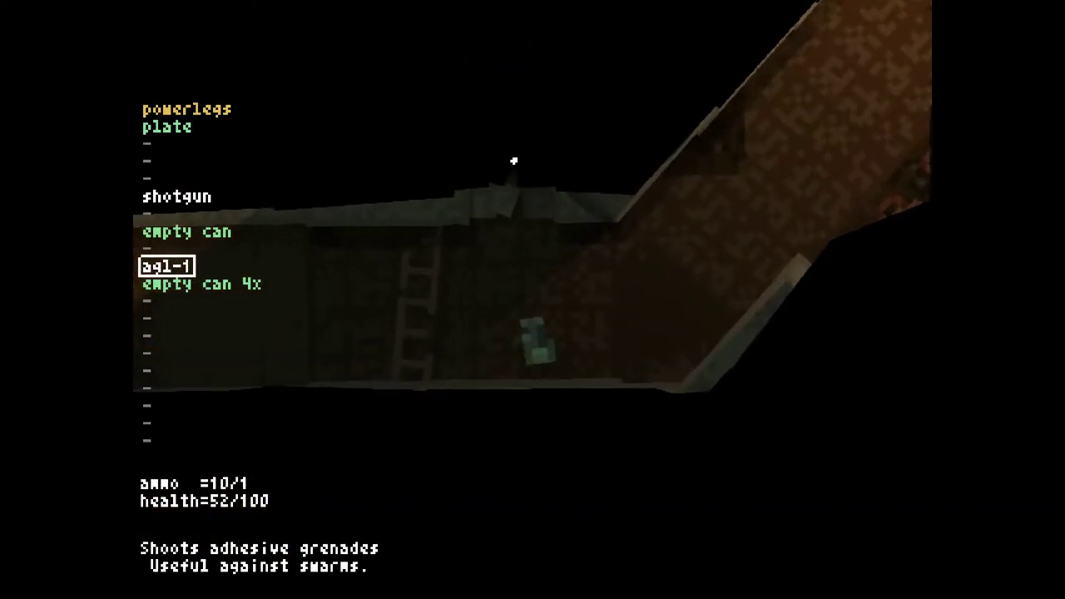
mouse_move(513, 166)
mouse_down()
mouse_move(454, 196)
mouse_move(489, 150)
mouse_move(511, 145)
mouse_move(465, 143)
mouse_up()
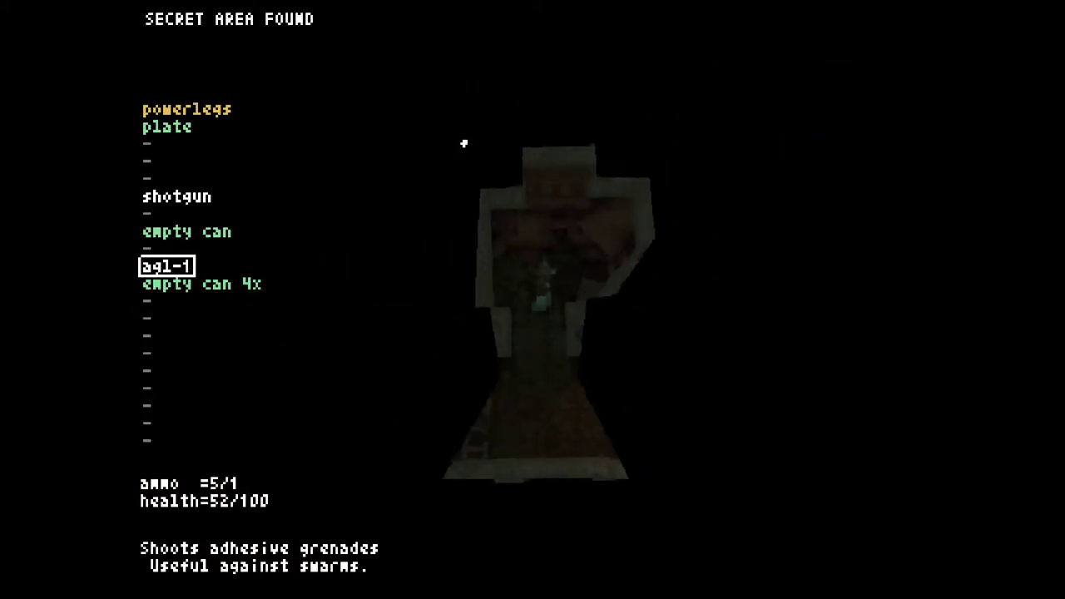
drag(466, 141, 417, 180)
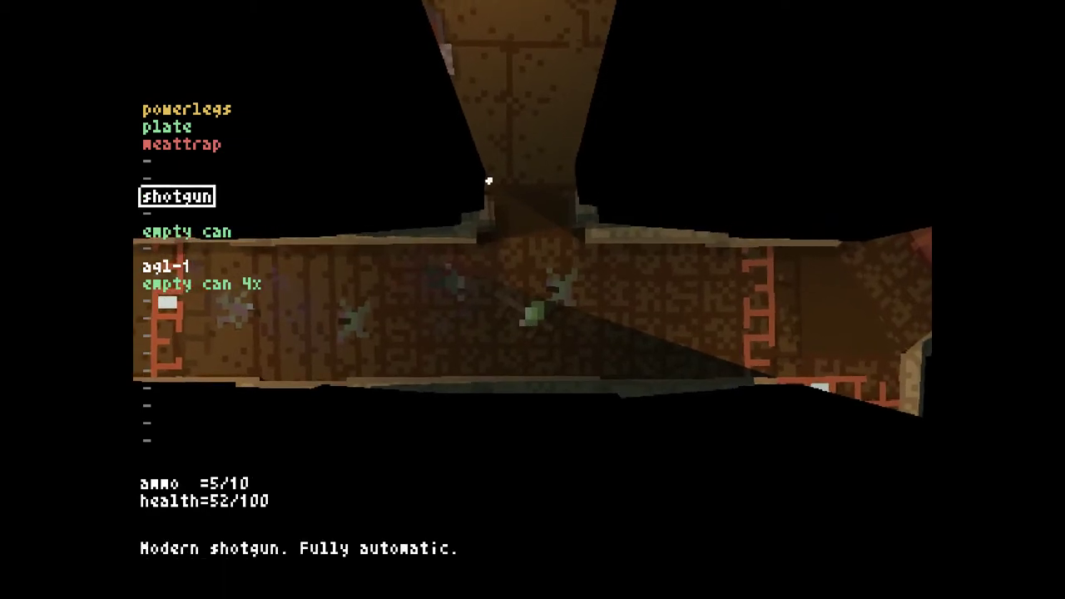
Take the medkit25 and RDX_250 from the storage room's loot list
key(r)
key(e)
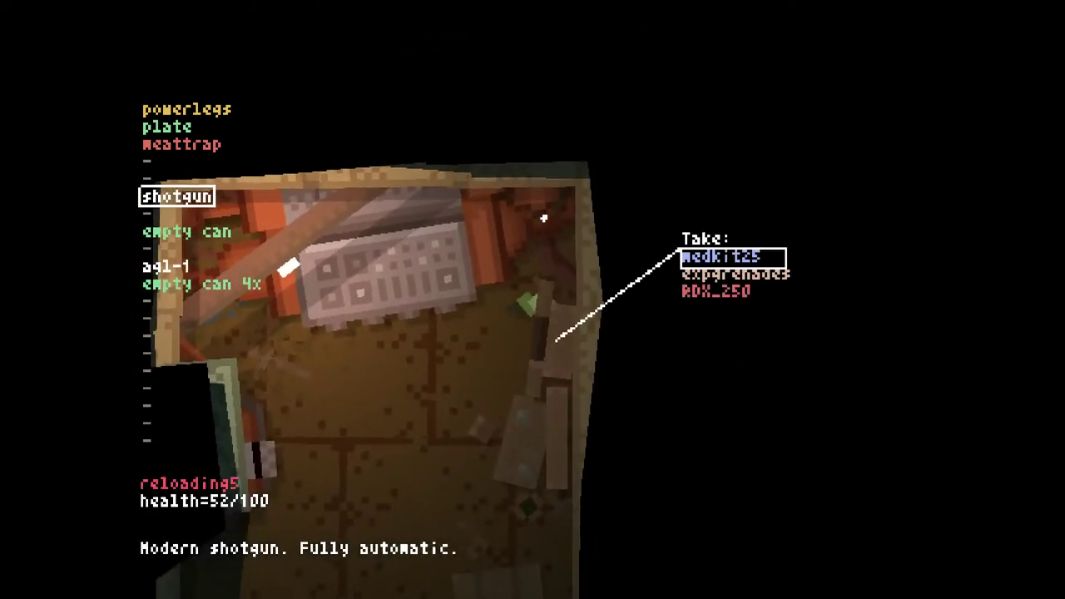
click(724, 247)
mouse_move(543, 220)
mouse_down()
mouse_move(299, 258)
mouse_move(316, 249)
mouse_up()
Check the sector map, shoot down the corridor zombies, and enter the larger room
key(Tab)
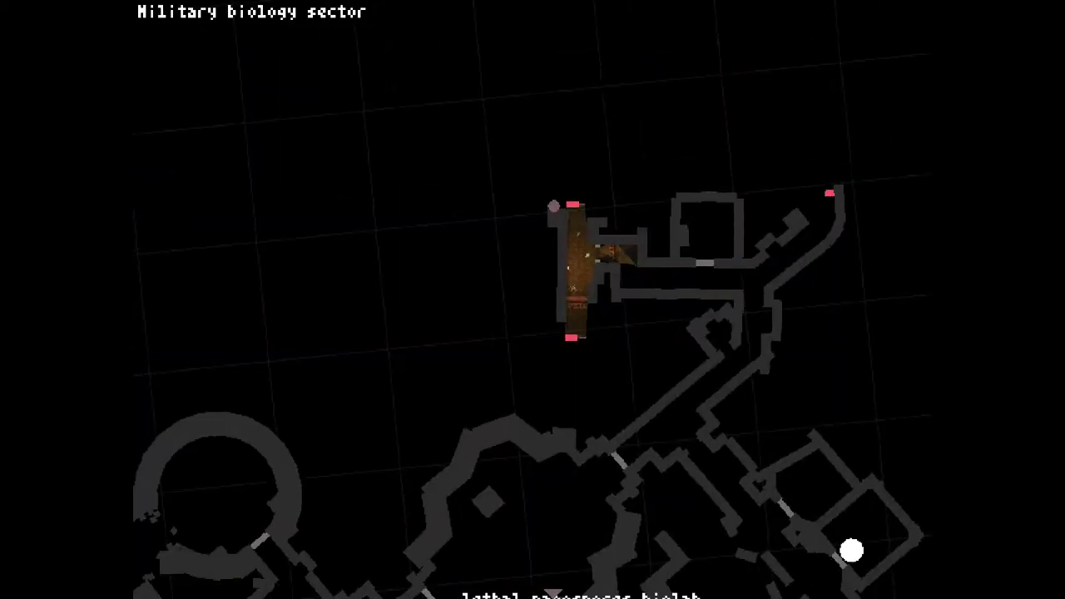
key(Tab)
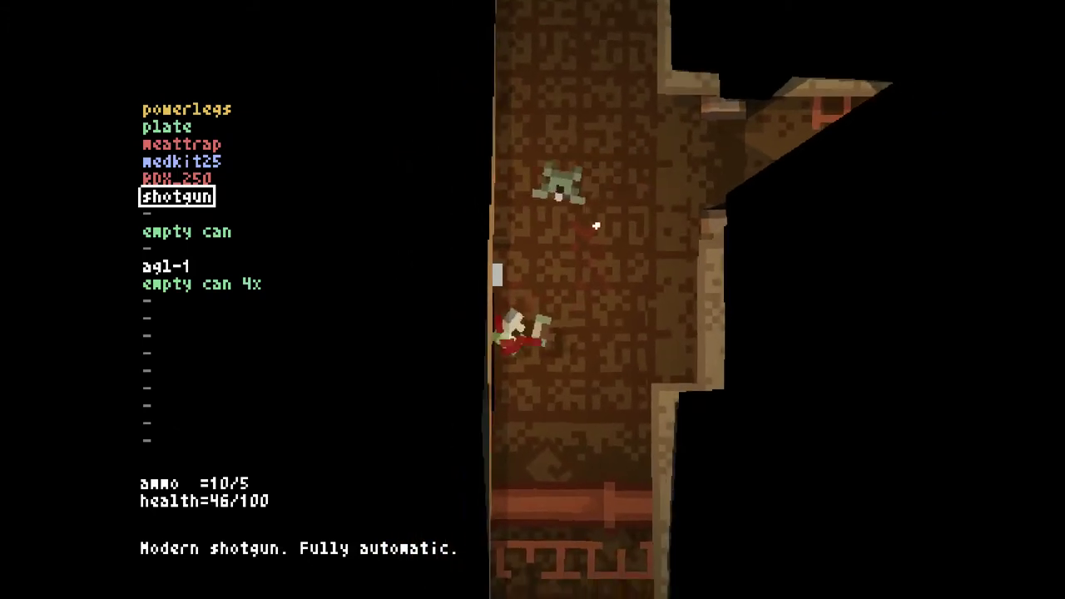
click(596, 226)
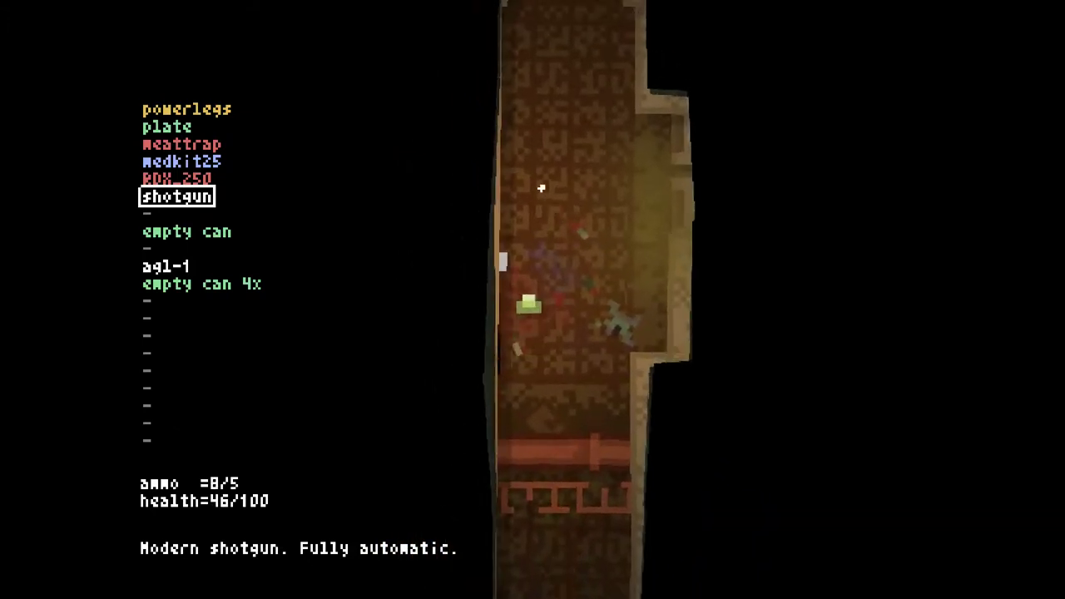
key(w)
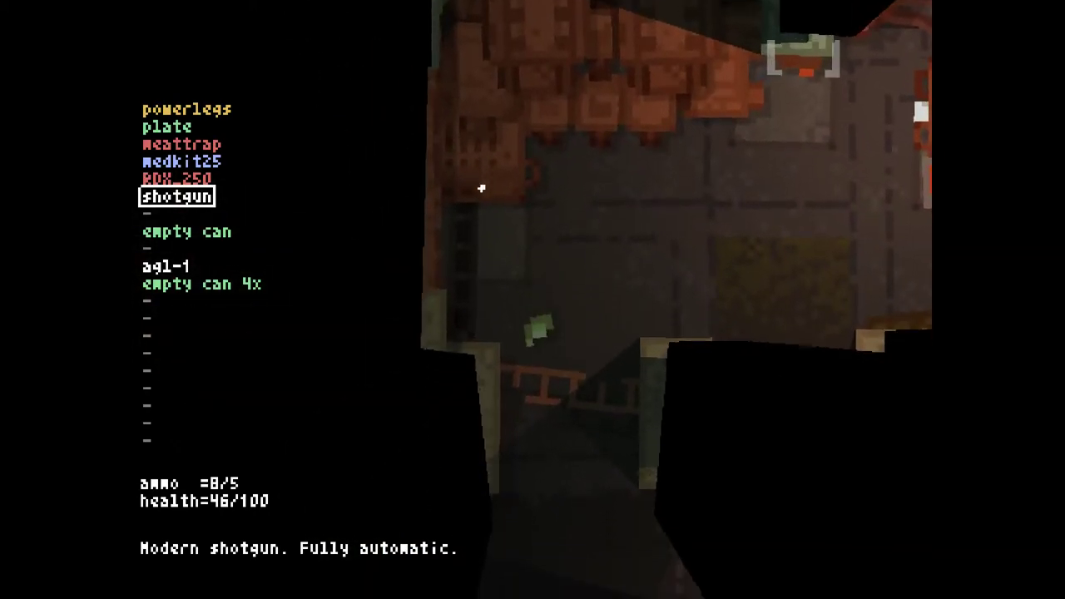
scroll(475, 185, up, 1)
scroll(475, 186, up, 1)
scroll(489, 192, up, 1)
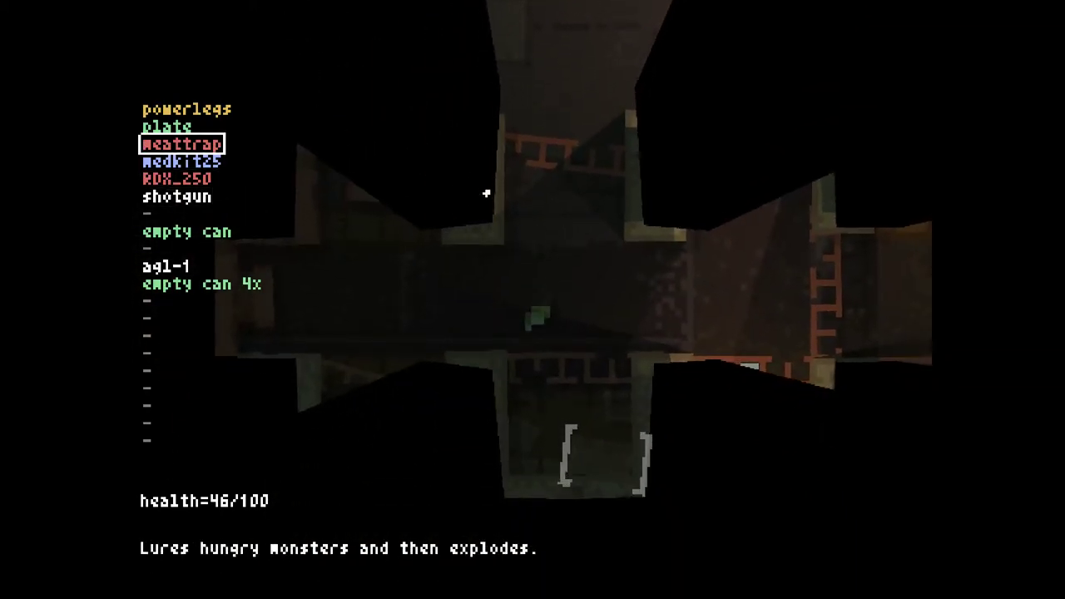
Walk down through the connected rooms to the items in the lower room
key(s)
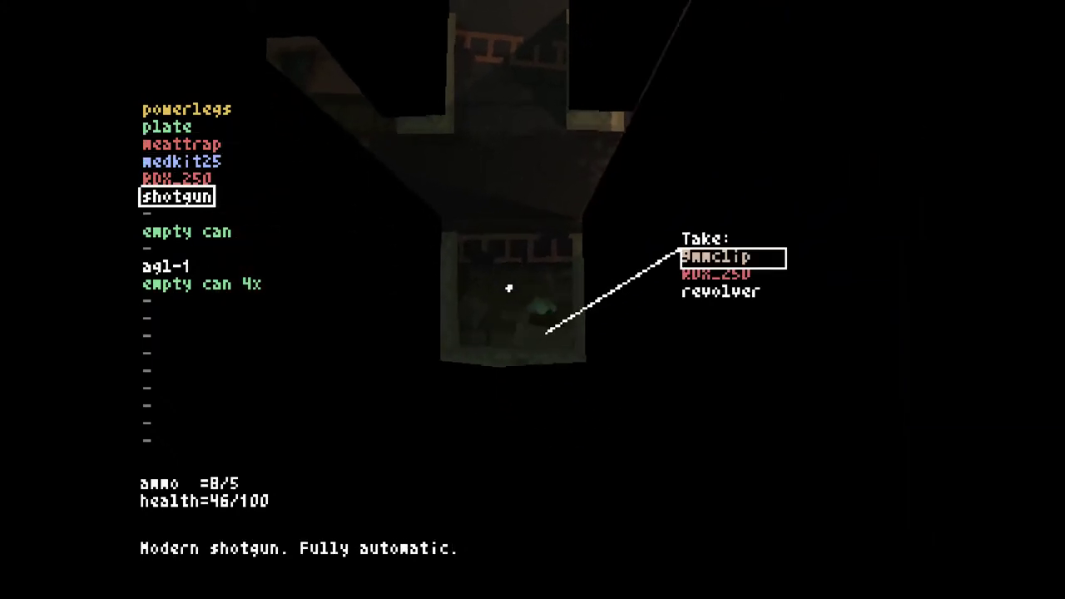
key(w)
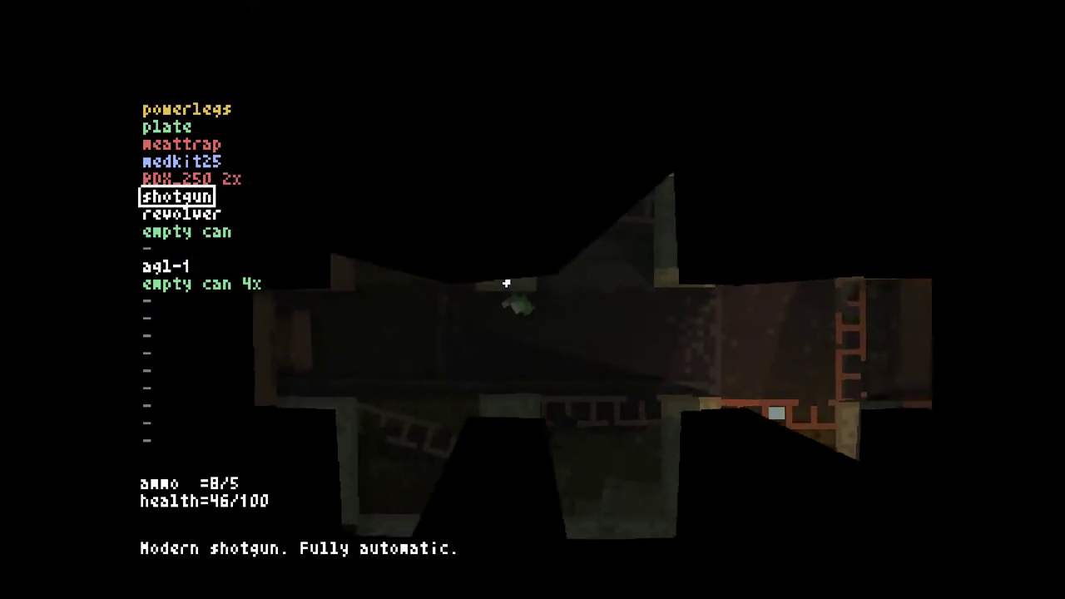
key(w)
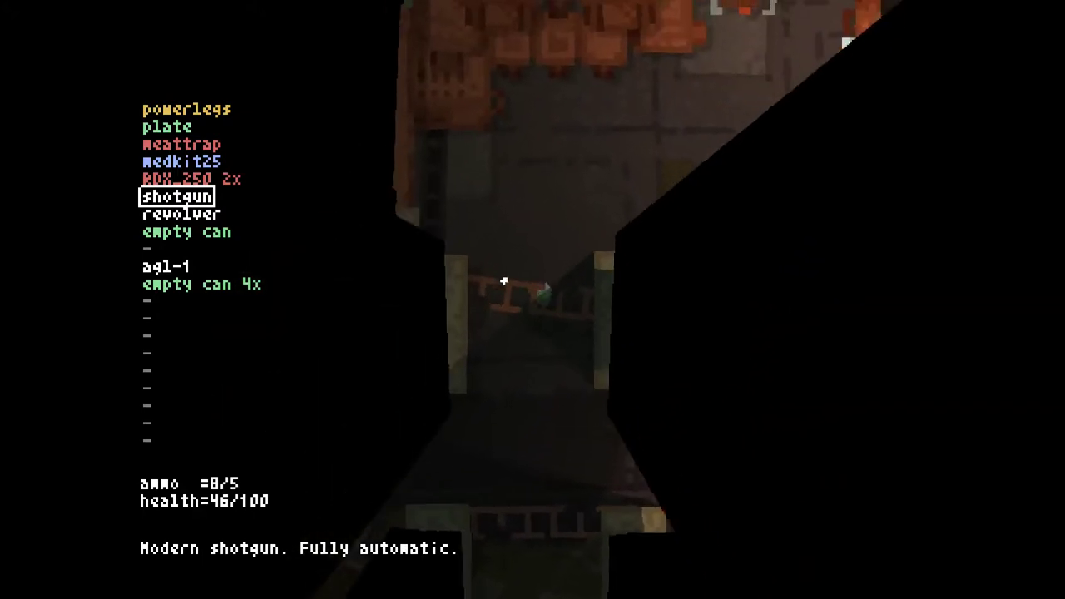
key(w)
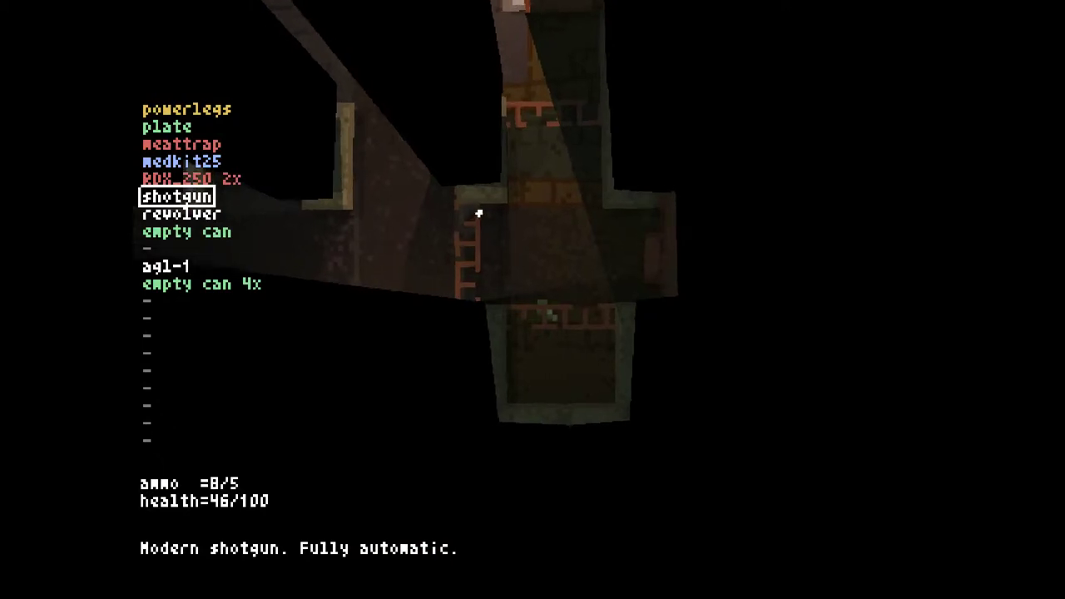
scroll(476, 215, down, 1)
key(w)
scroll(470, 219, up, 2)
scroll(464, 223, down, 1)
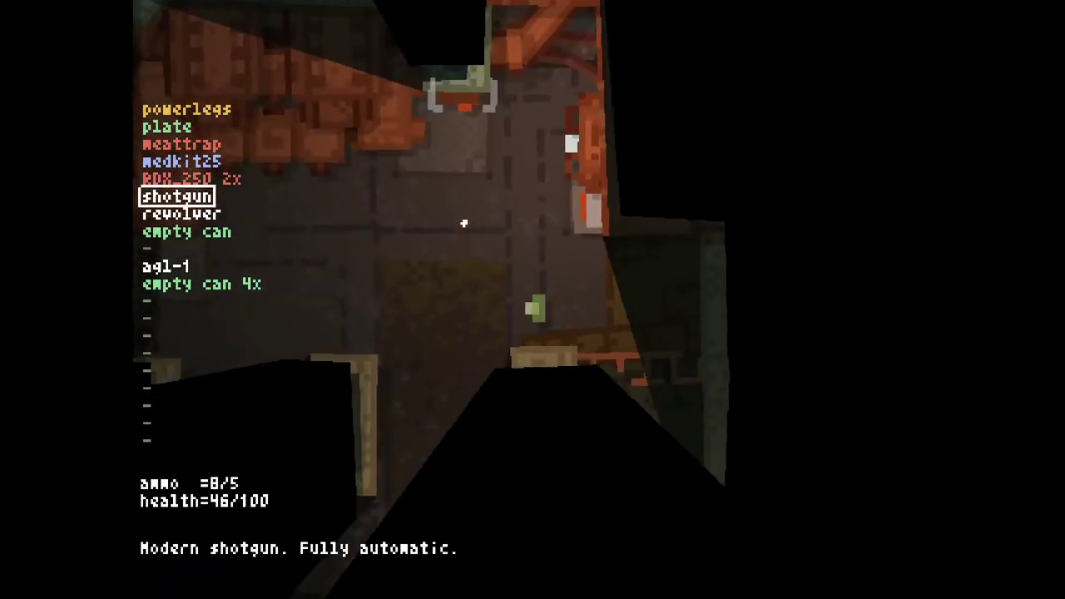
key(w)
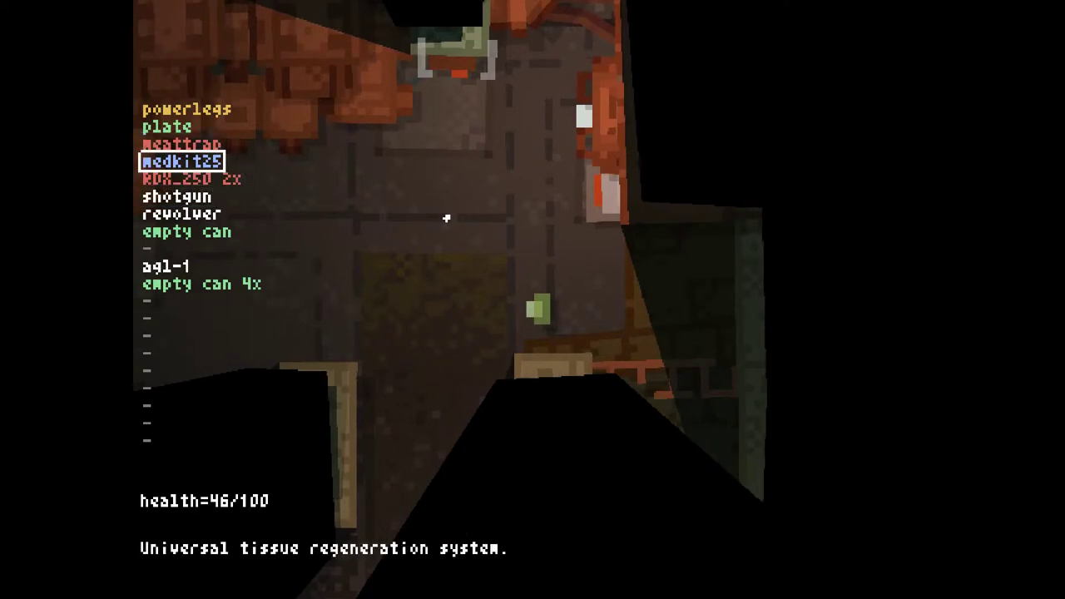
Use the medkit25 to raise health to 71/100 and equip the shotgun
click(446, 218)
key(w)
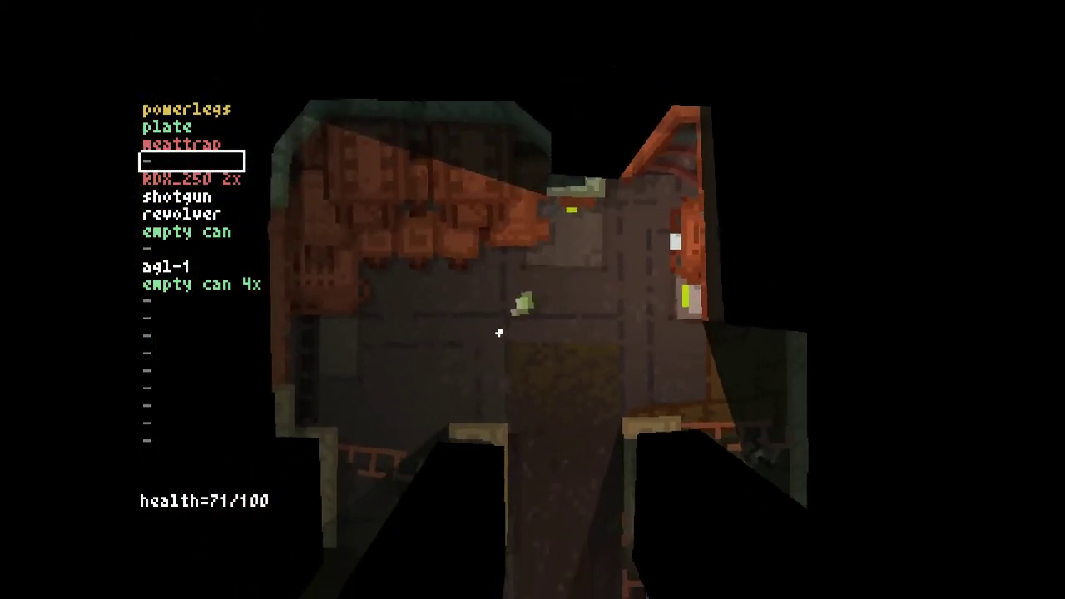
scroll(509, 334, down, 2)
key(w)
key(w)
key(w)
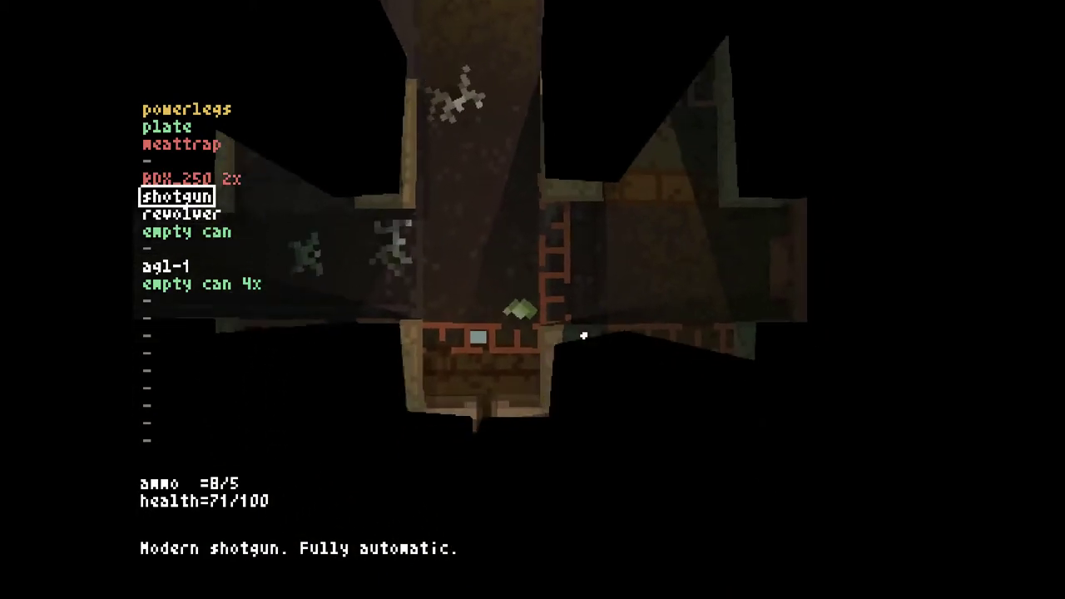
key(s)
Check the sector map and combine the two RDX_250 into RDX_500
key(Tab)
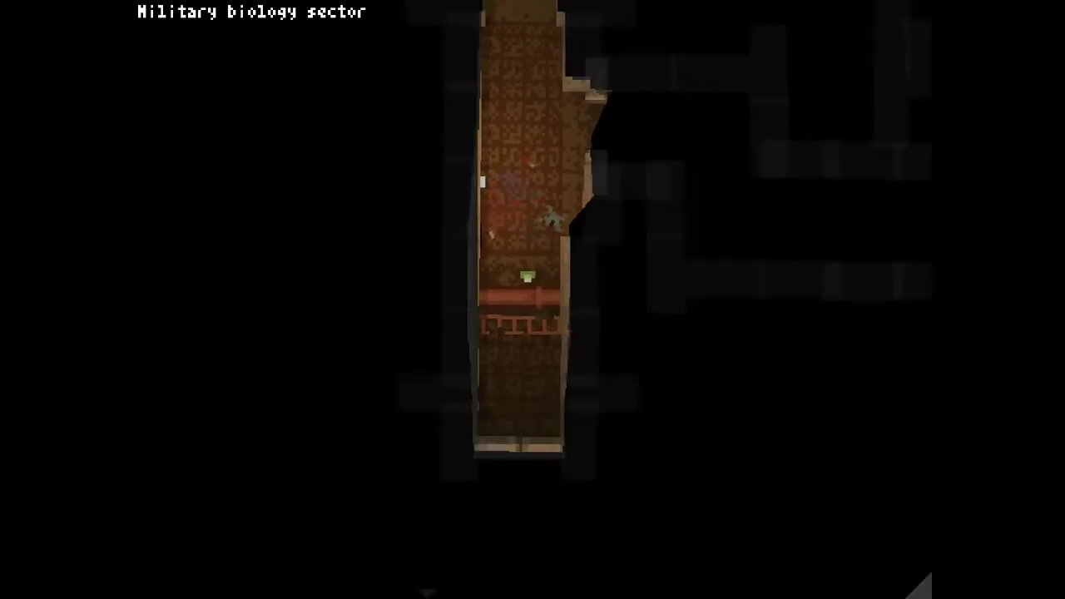
key(Tab)
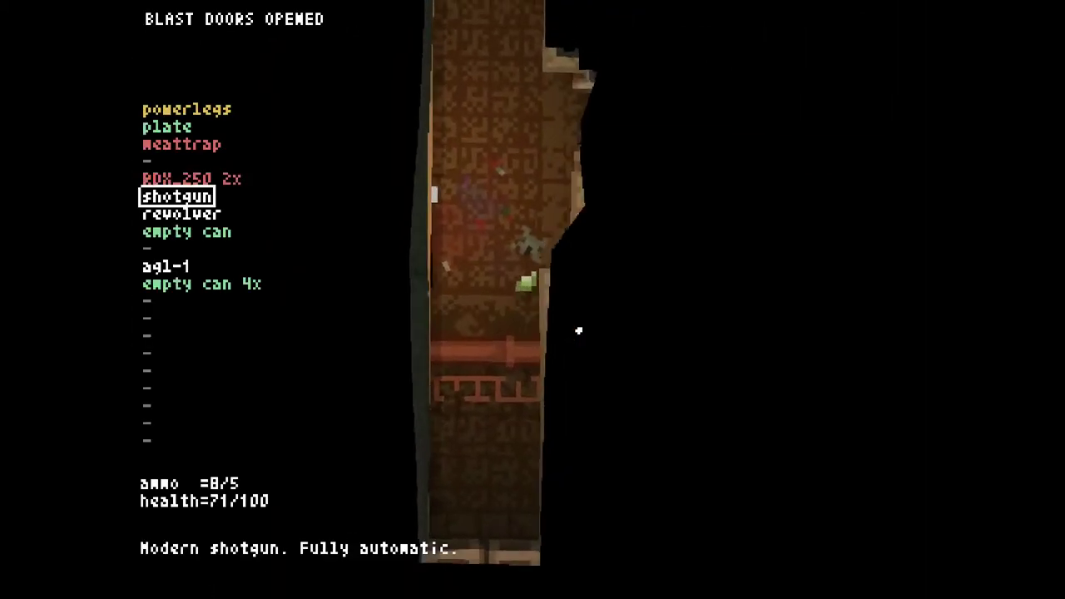
key(w)
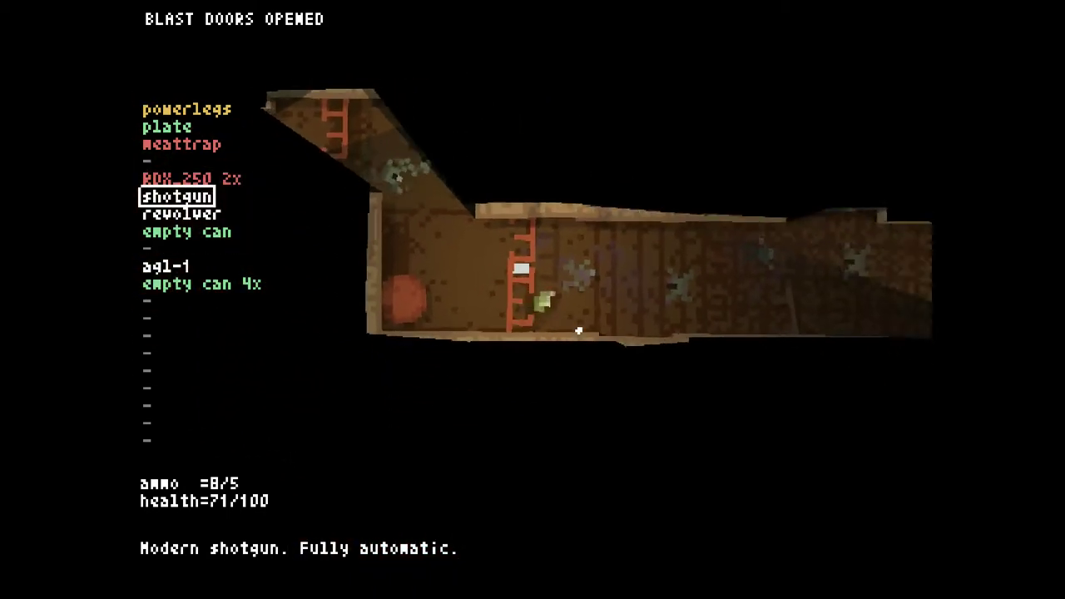
key(Down)
key(w)
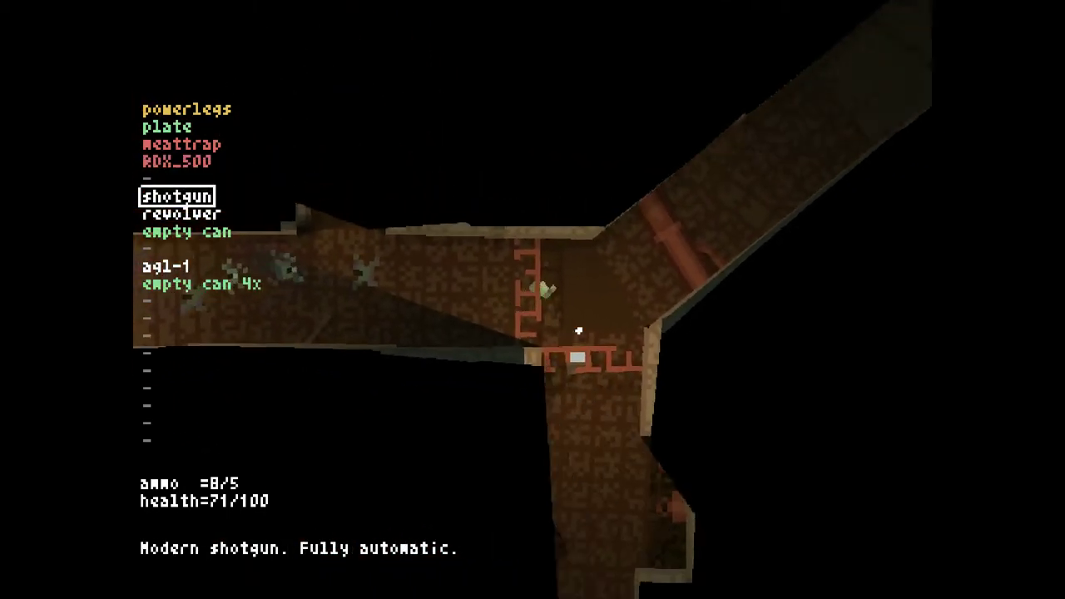
Loot the circular room's container for a 9mmpstl, RDX_250 and canned meat
key(w)
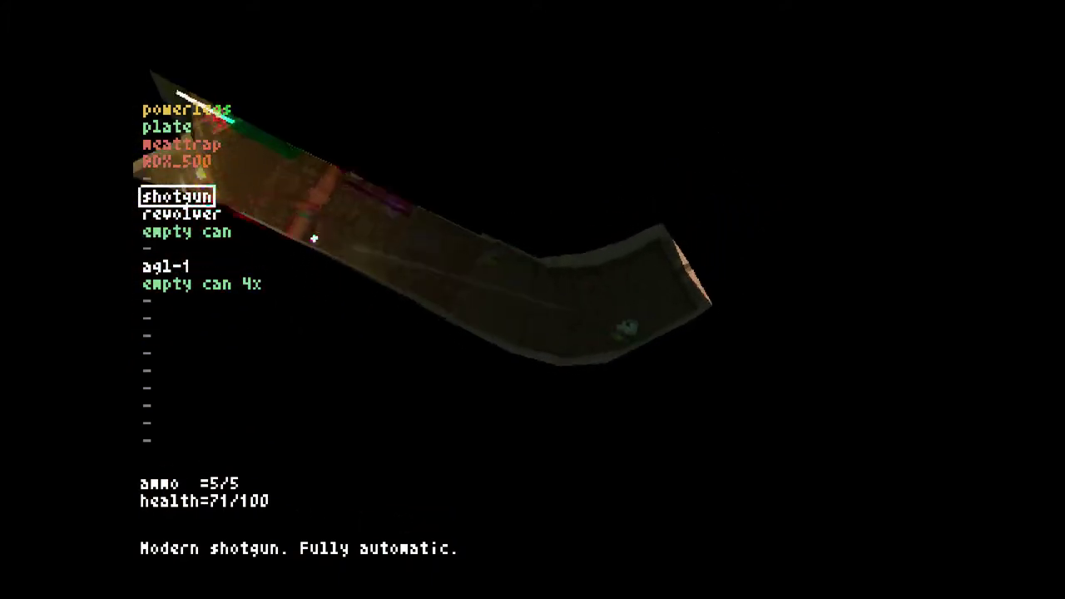
key(w)
key(w)
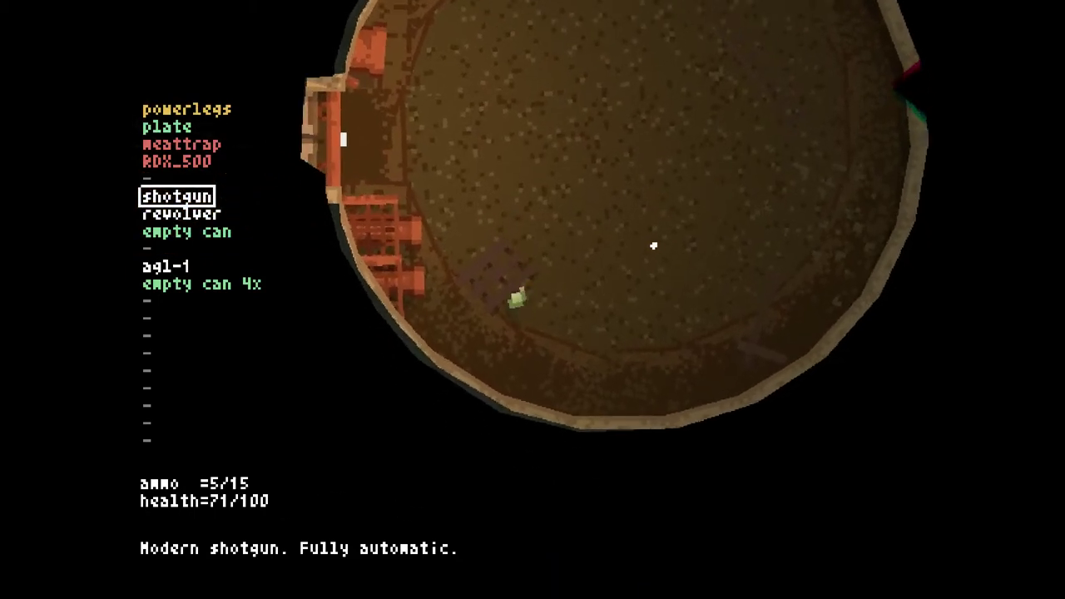
key(e)
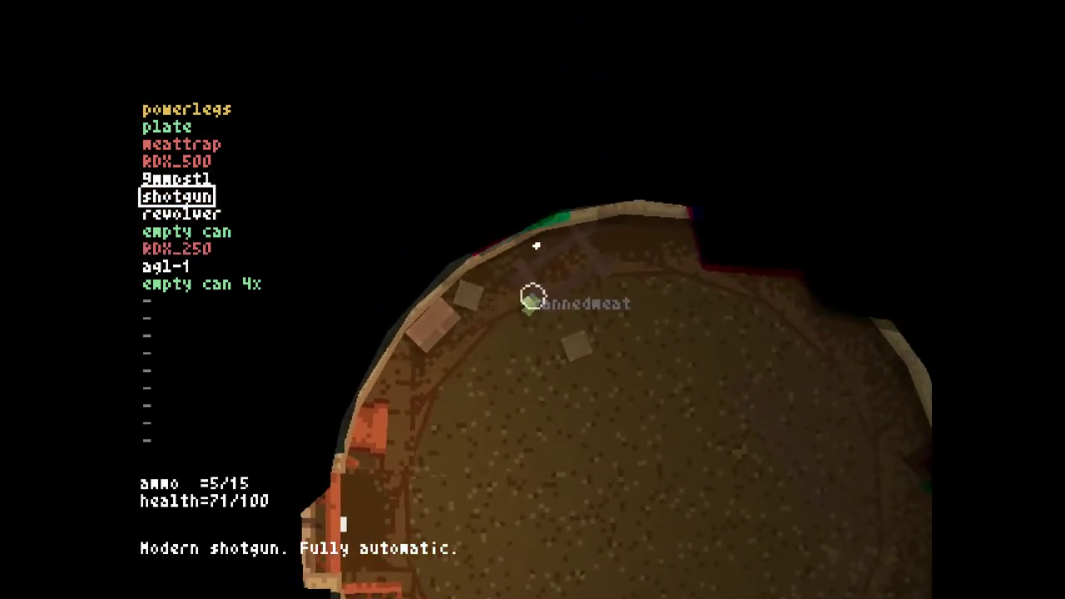
click(608, 237)
key(w)
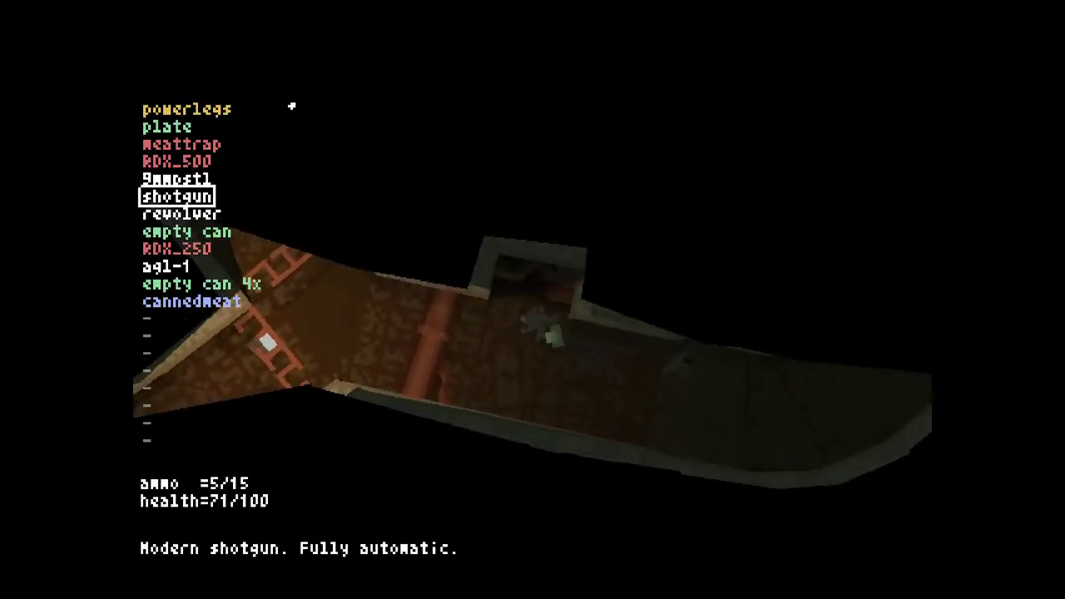
key(Tab)
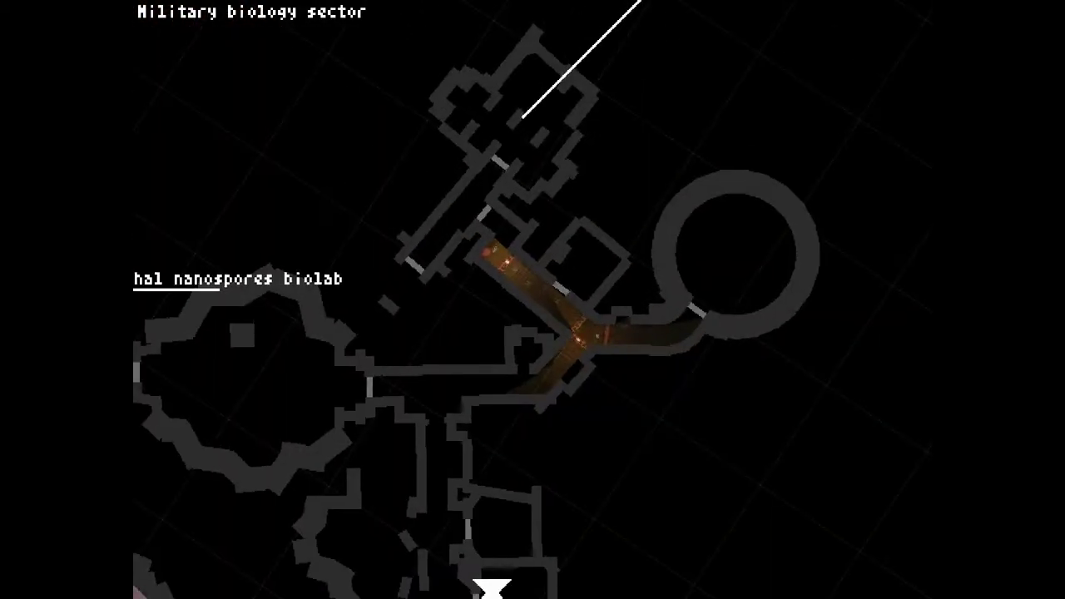
scroll(533, 299, up, 3)
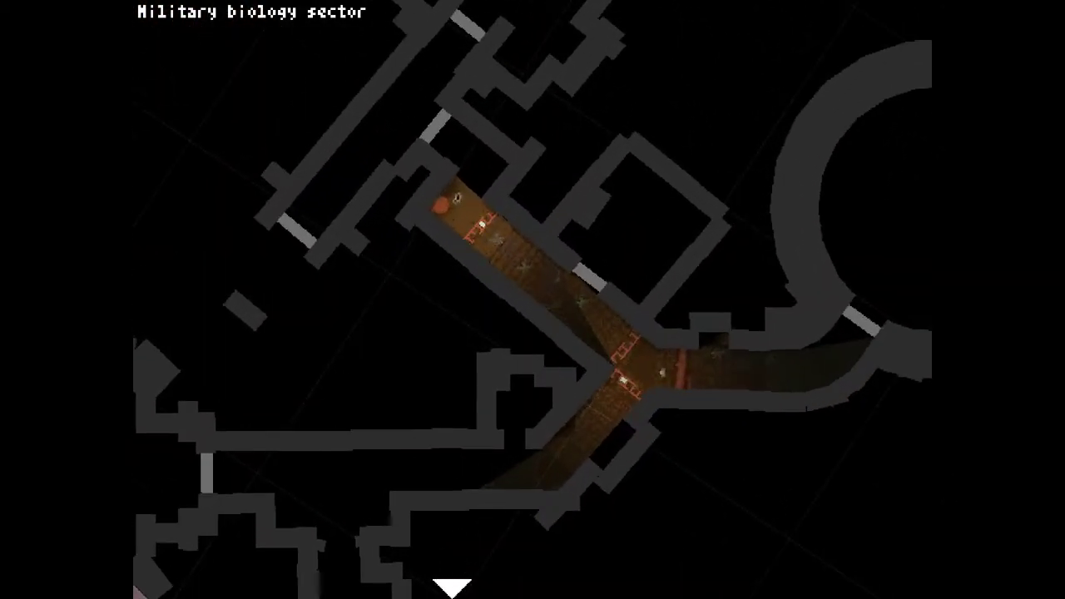
scroll(532, 300, up, 2)
Follow the corridors toward the biolab, checking the level map along the way
key(Tab)
key(w)
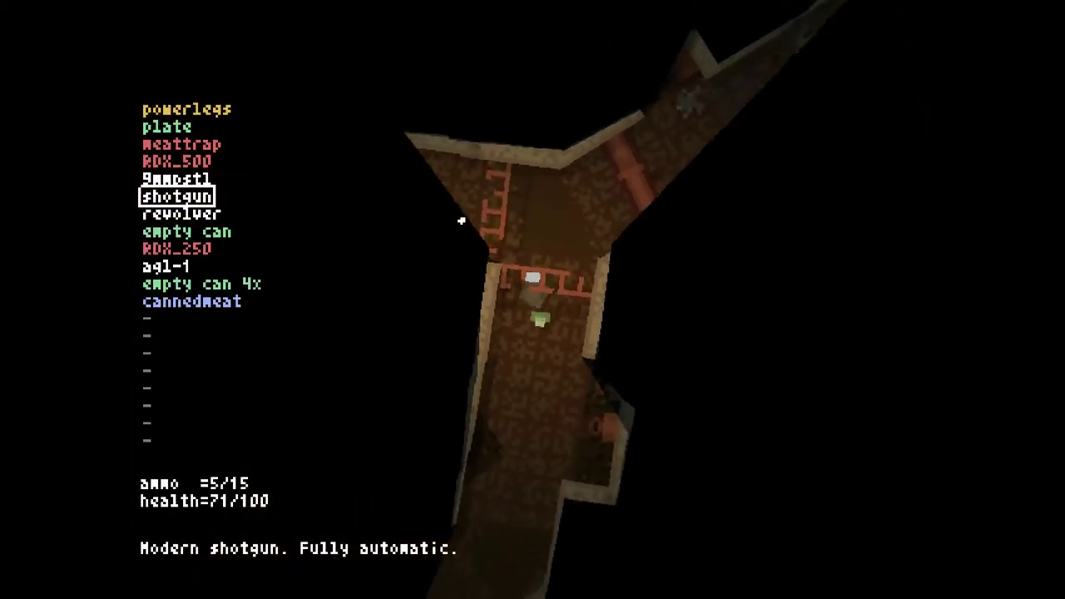
drag(460, 220, 451, 222)
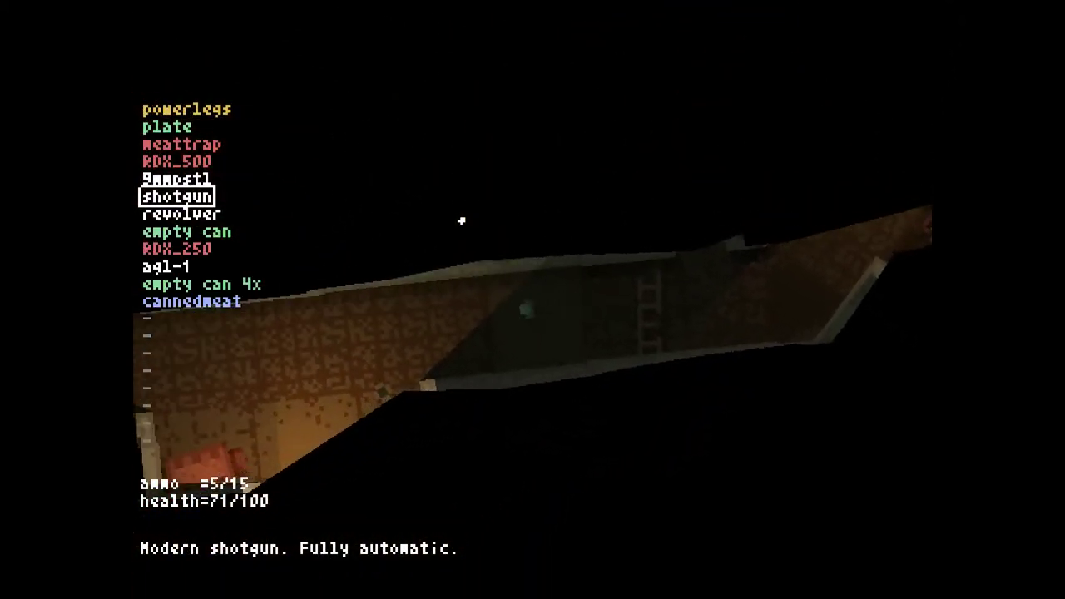
key(w)
key(Tab)
scroll(532, 300, down, 2)
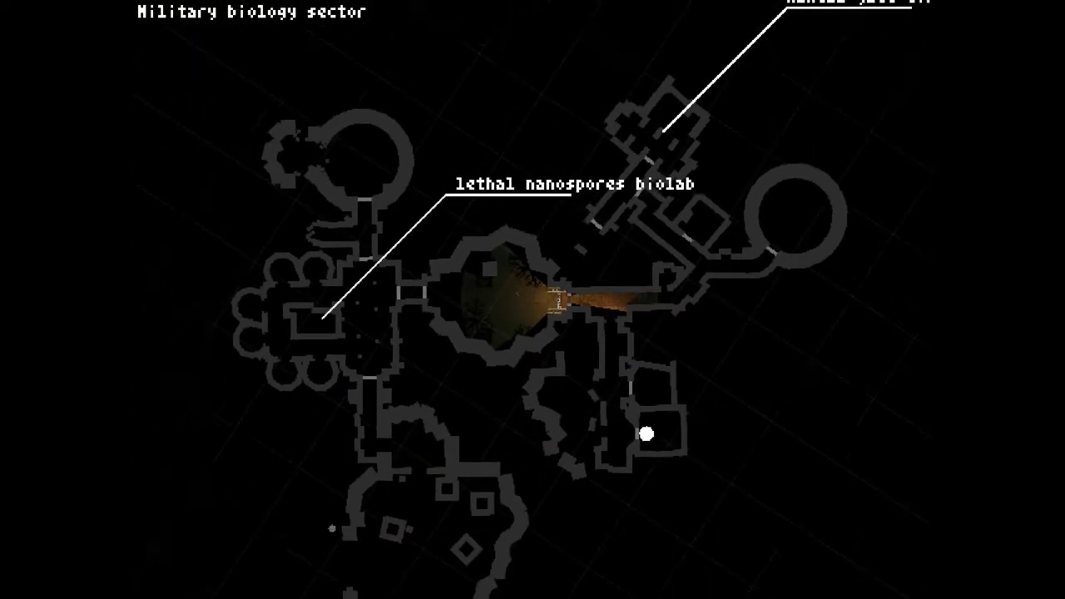
key(Tab)
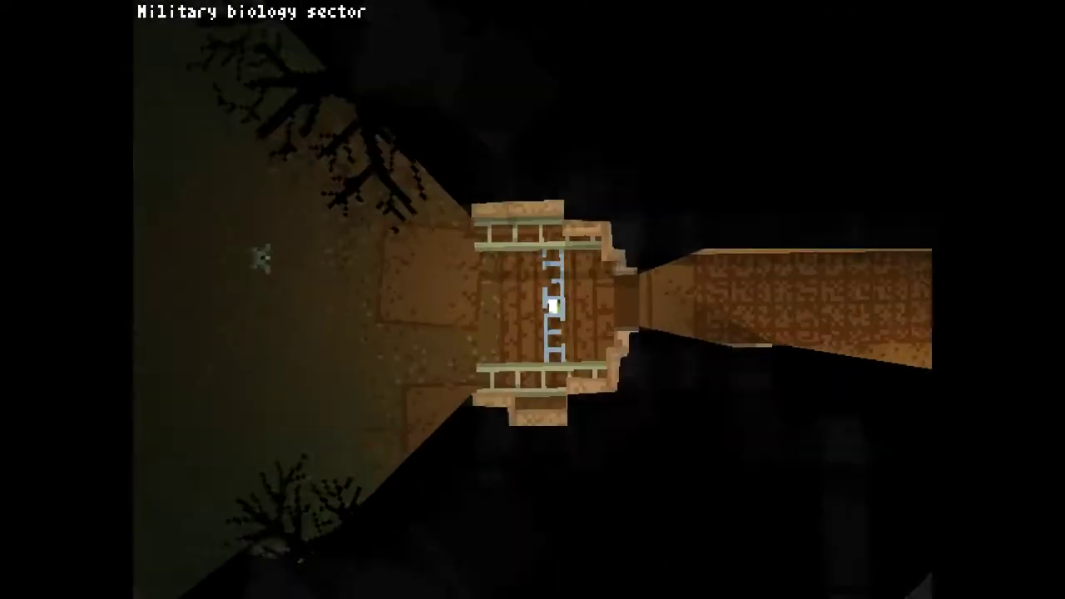
Restore the inventory overlay and move left through the biolab area after a map check
key(i)
key(a)
key(w)
key(w)
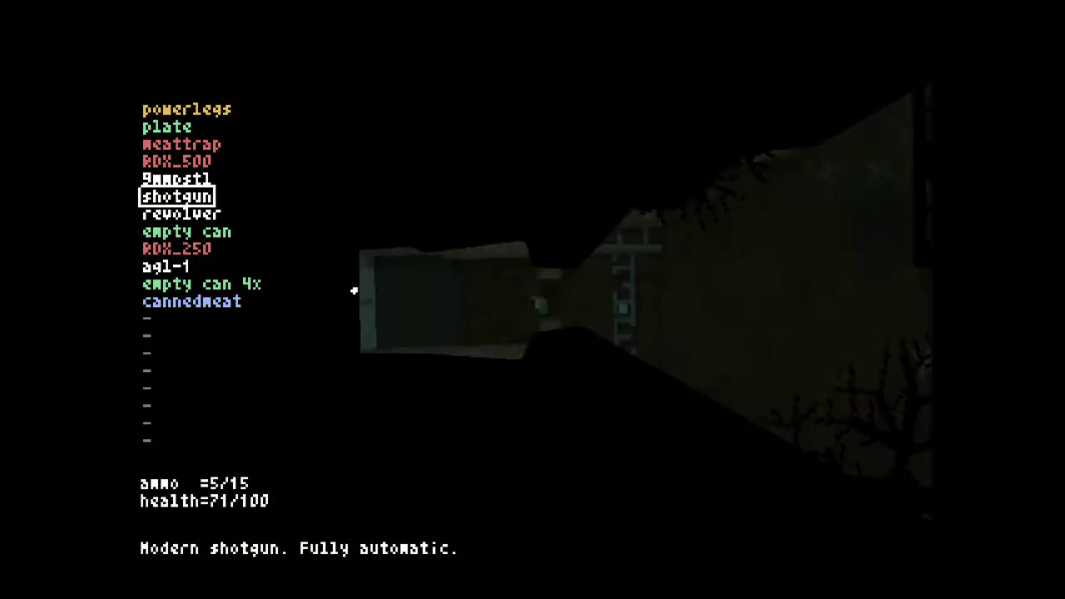
key(Tab)
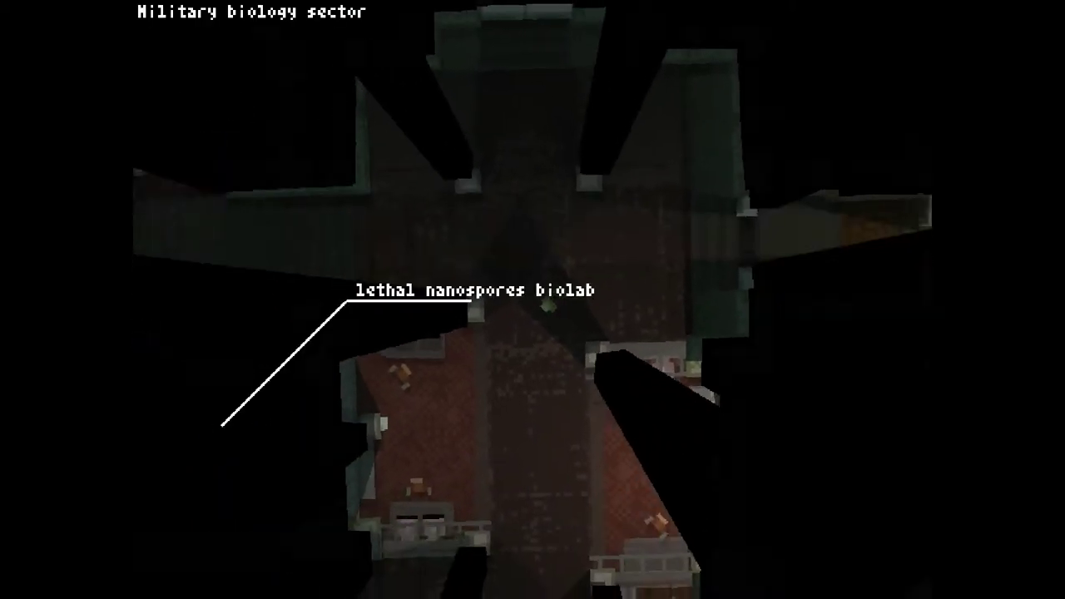
key(Tab)
key(w)
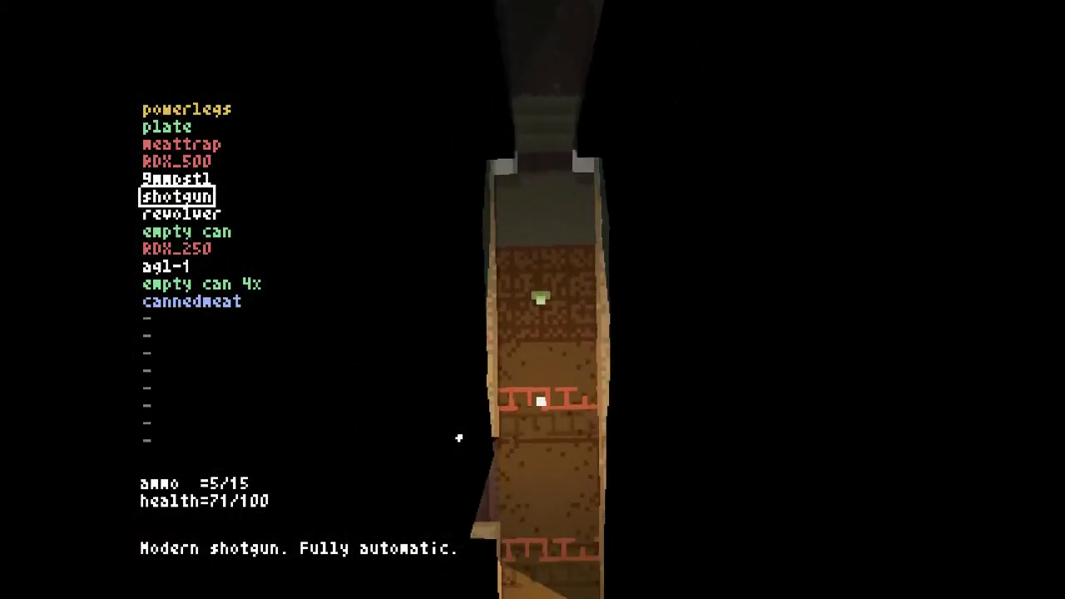
Pass through the darker rooms into the lit area by the trees, consulting the map twice
key(Tab)
key(Tab)
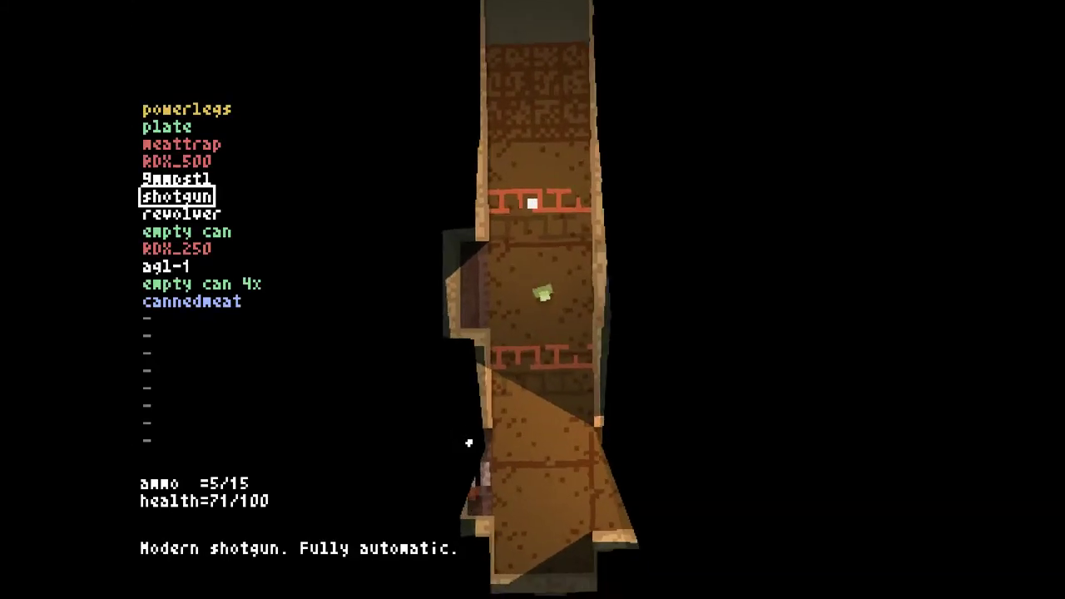
key(w)
key(w)
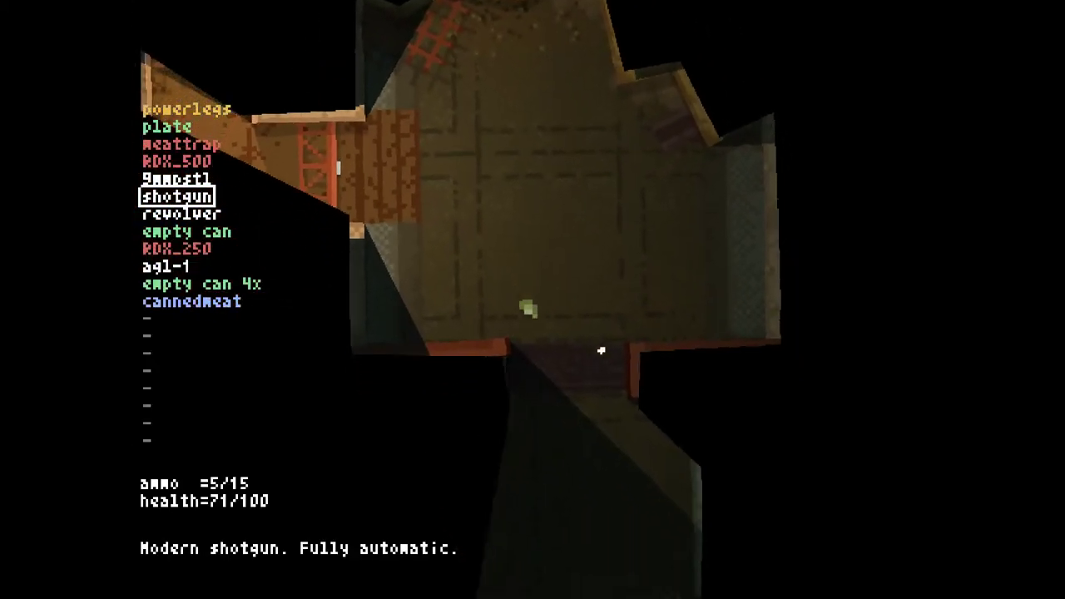
key(w)
key(Tab)
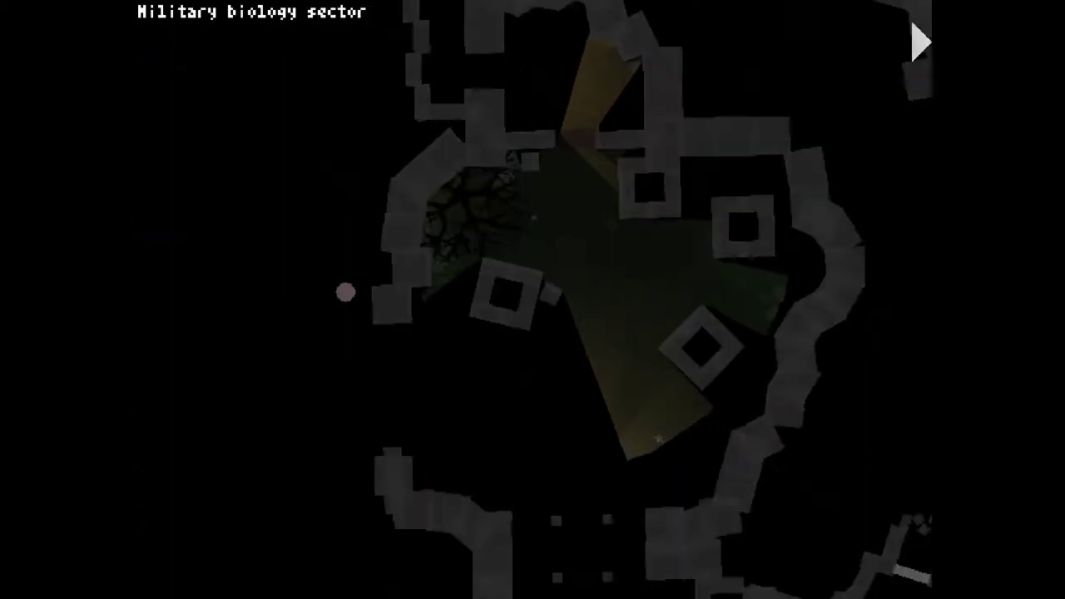
key(Tab)
key(w)
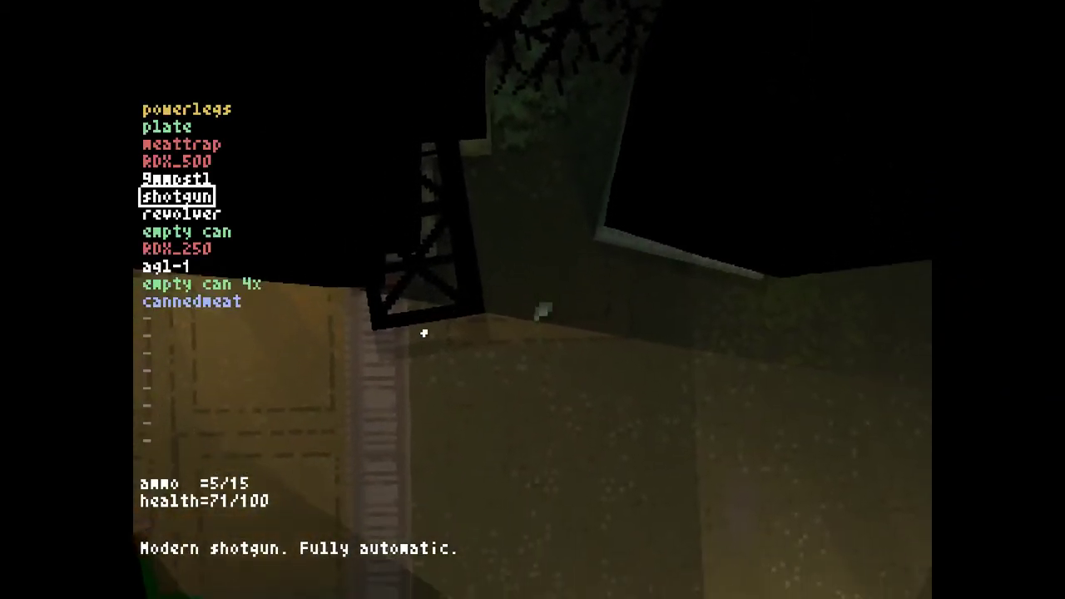
key(w)
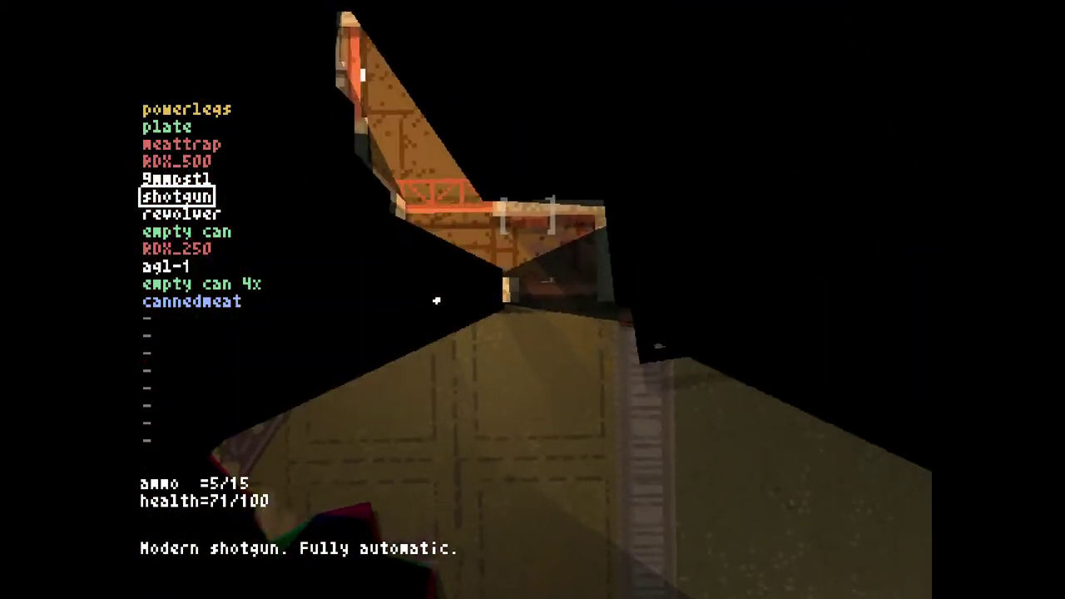
Craft a nailbomb from the RDX_250 and nailbox, then head down the corridor
key(Down)
key(Down)
key(Down)
key(Return)
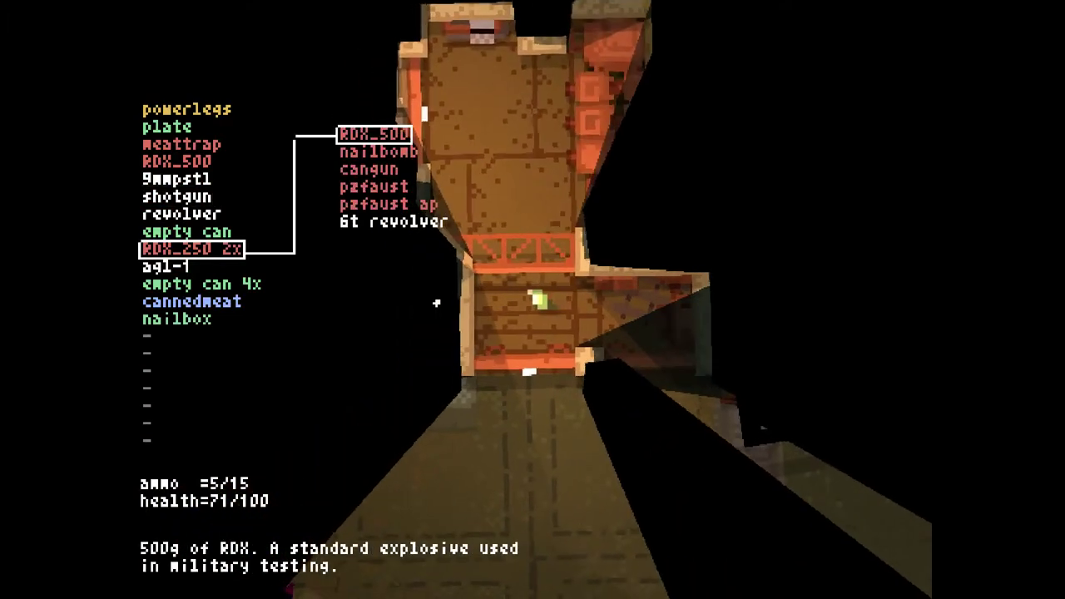
key(w)
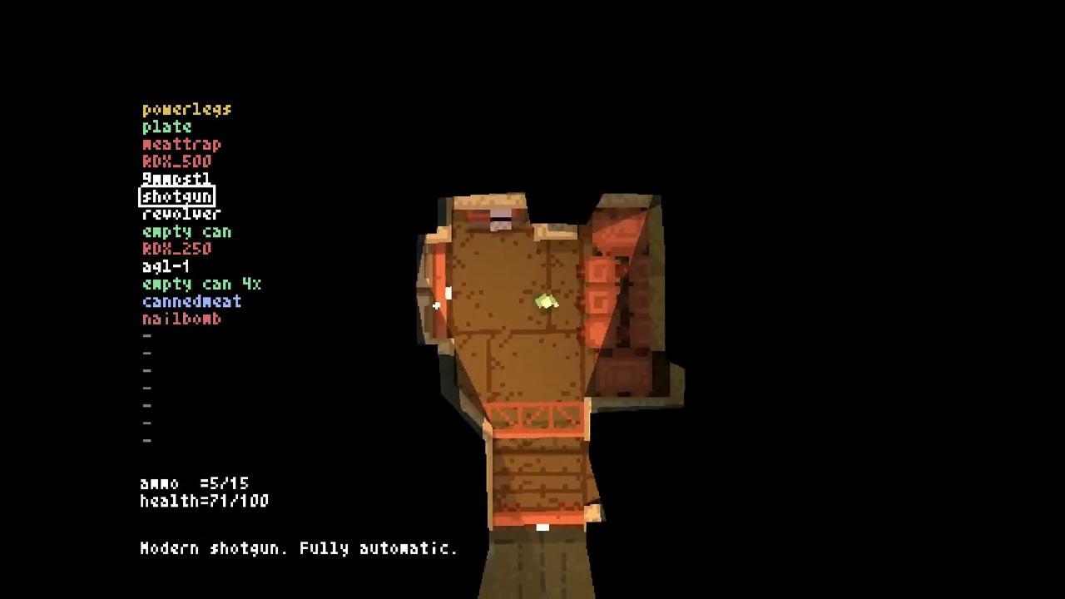
key(s)
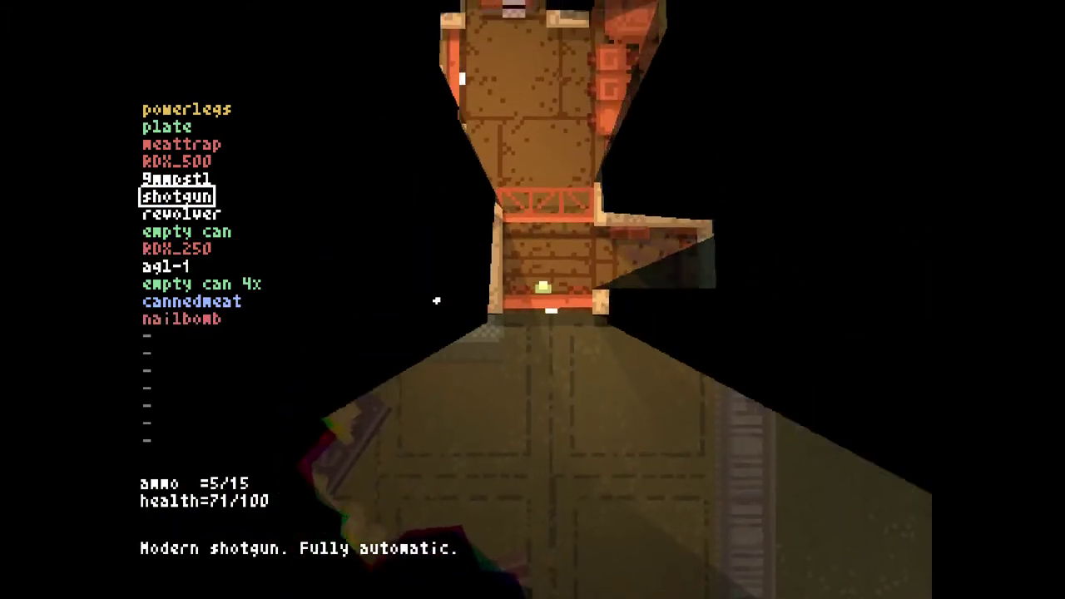
Make the agl-1 grenade launcher the active weapon in the dark corridor
mouse_move(436, 301)
mouse_down()
mouse_move(334, 206)
mouse_move(349, 235)
mouse_up()
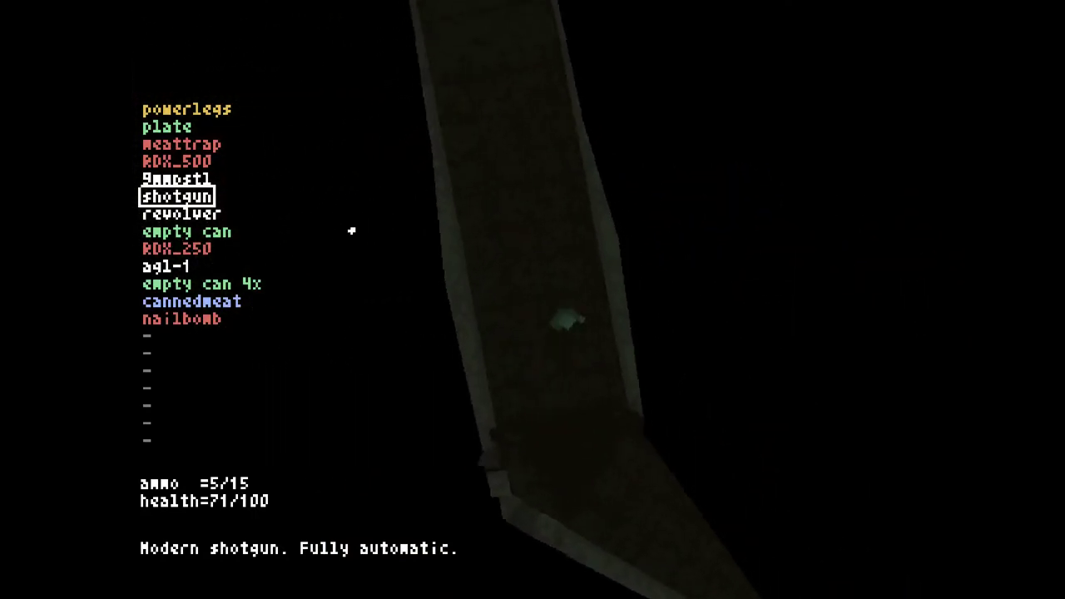
key(Down)
key(Down)
key(Down)
mouse_move(289, 245)
mouse_down()
mouse_move(356, 410)
mouse_move(172, 324)
mouse_up()
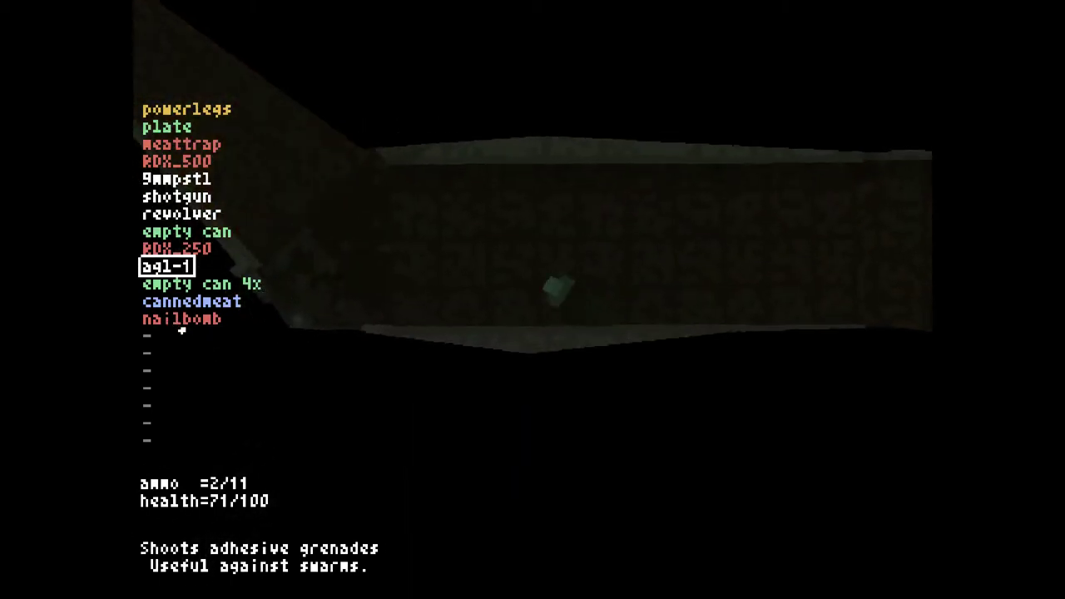
Fire two agl-1 grenades and look around the surrounding level
click(350, 412)
click(383, 428)
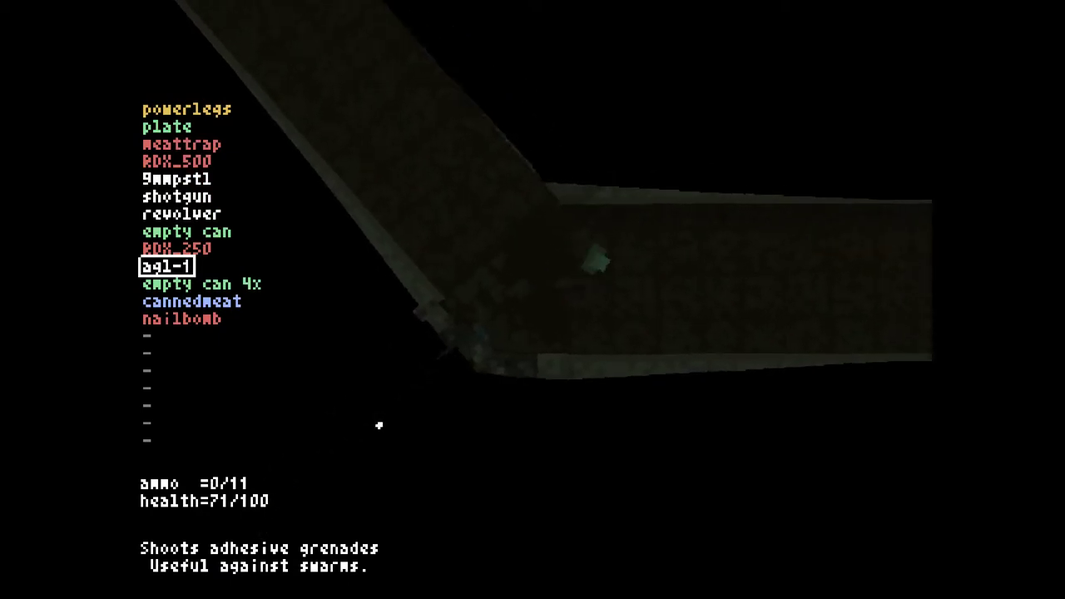
mouse_move(376, 425)
mouse_down()
mouse_move(245, 353)
mouse_move(406, 235)
mouse_move(436, 259)
mouse_up()
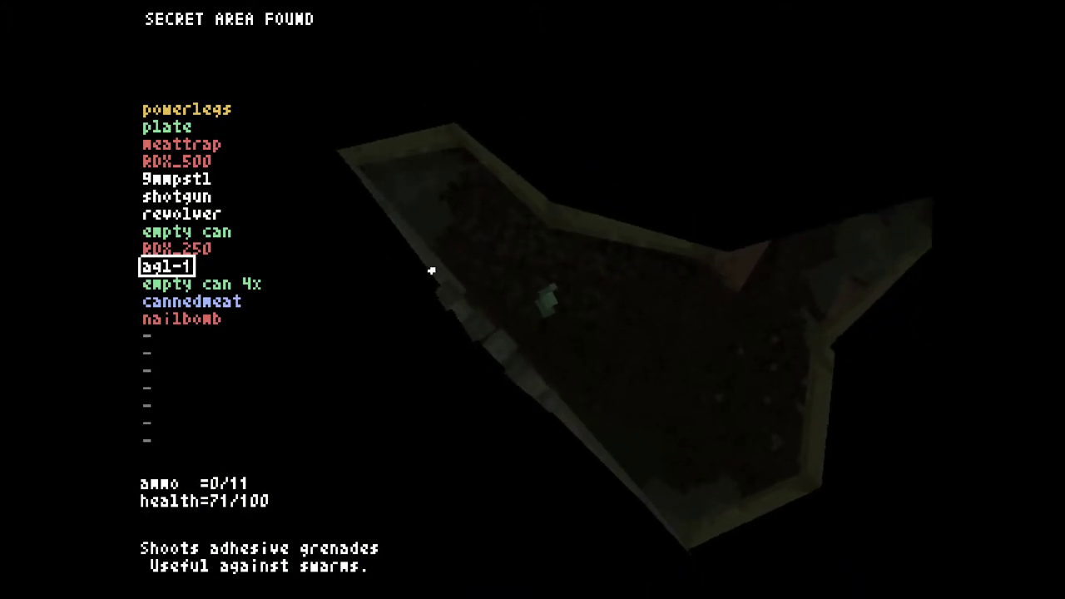
drag(428, 287, 418, 365)
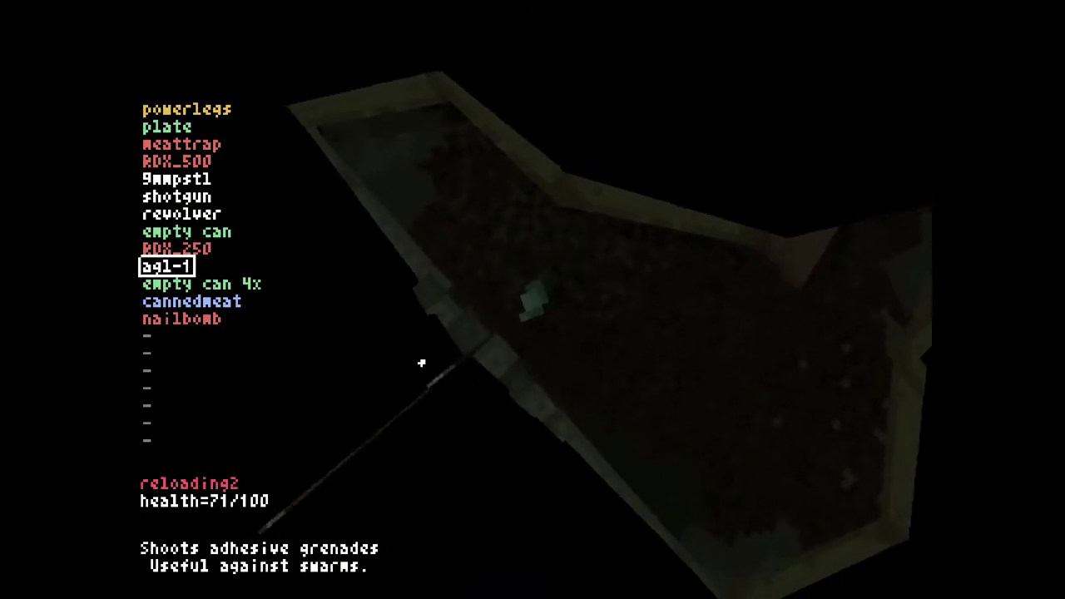
mouse_move(394, 439)
mouse_down()
mouse_move(337, 473)
mouse_move(258, 398)
mouse_move(376, 475)
mouse_move(137, 351)
mouse_move(274, 426)
mouse_up()
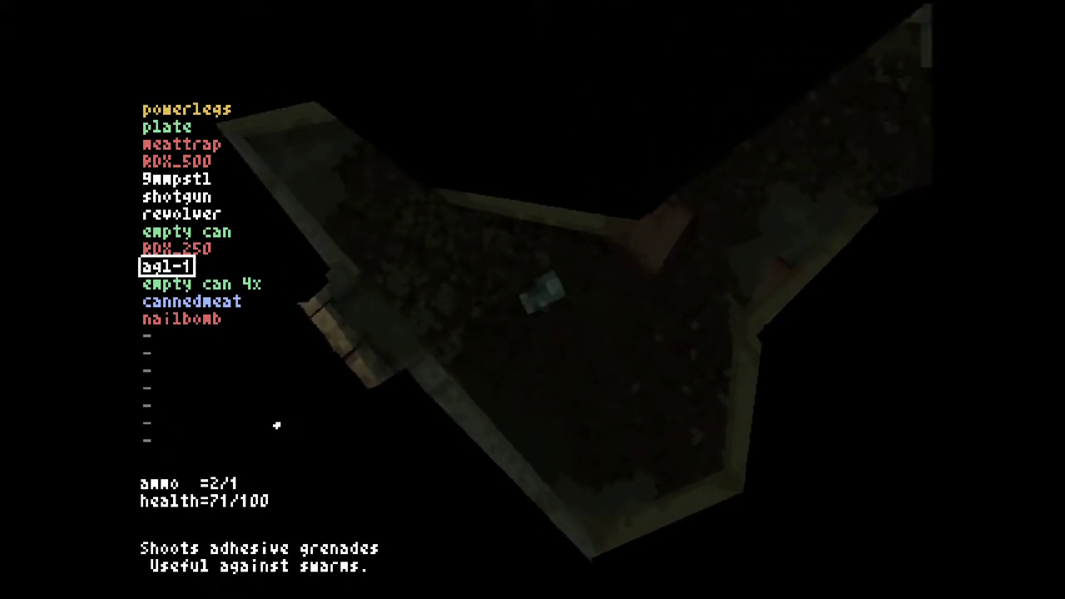
Fire another grenade, then walk the ladder corridor into the secret area for medkit25 and medkit50
click(274, 423)
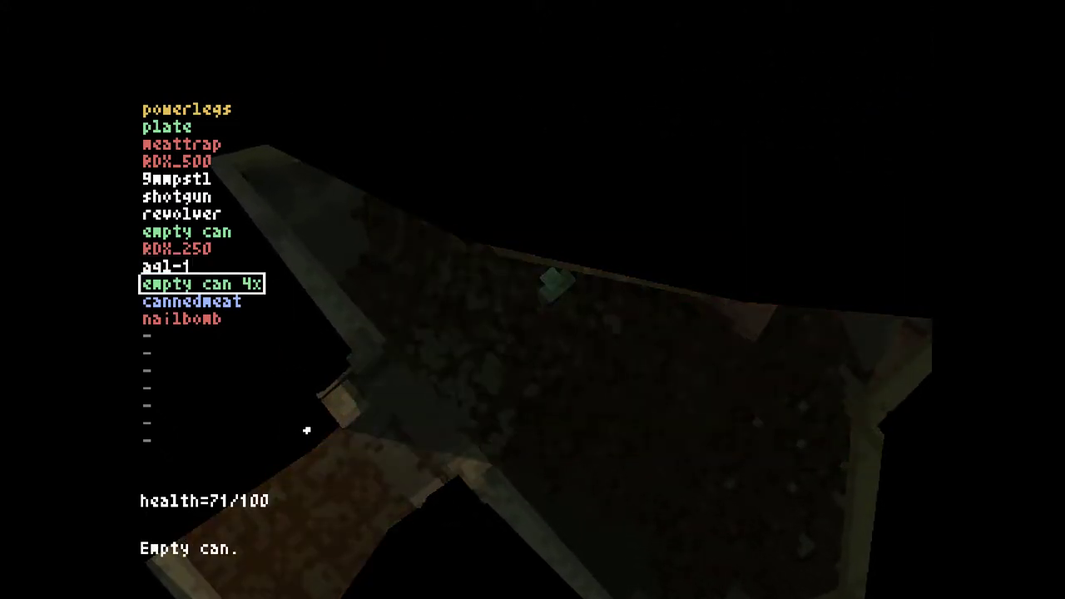
scroll(306, 430, up, 1)
scroll(306, 430, up, 1)
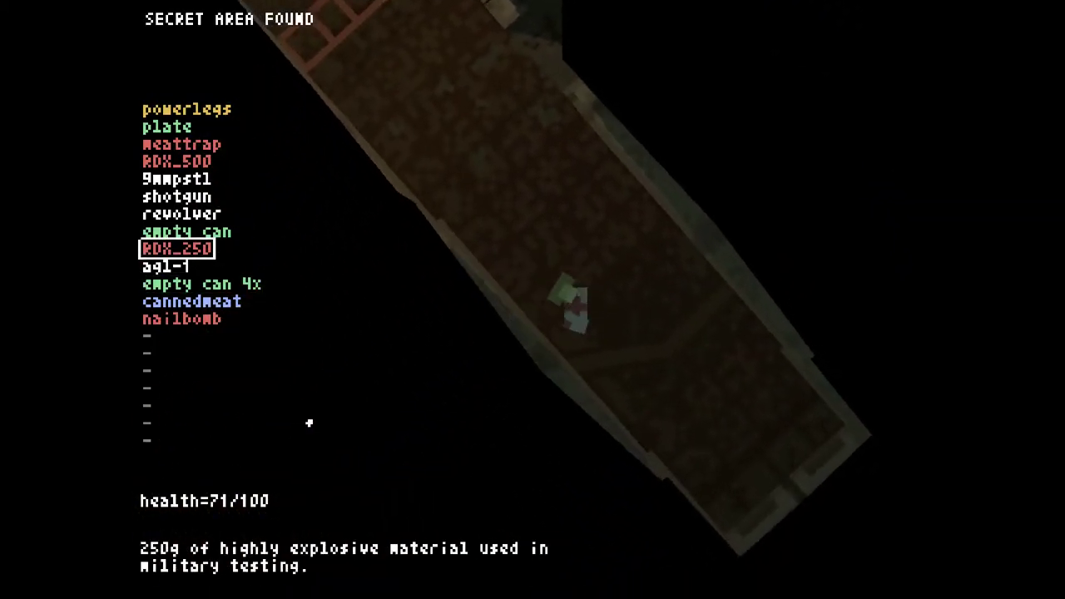
key(w)
key(w)
key(w)
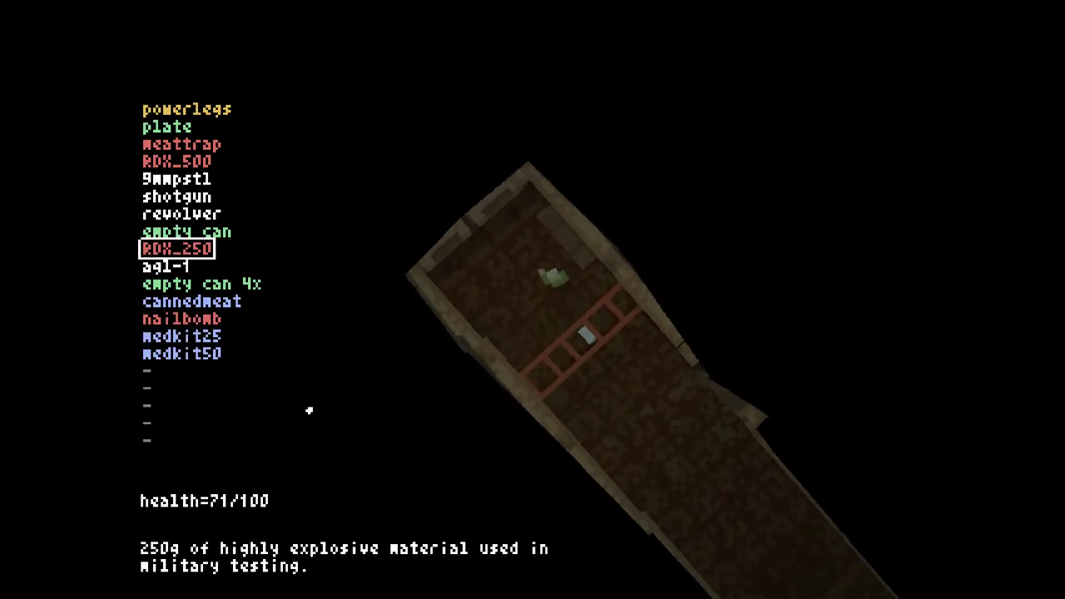
key(w)
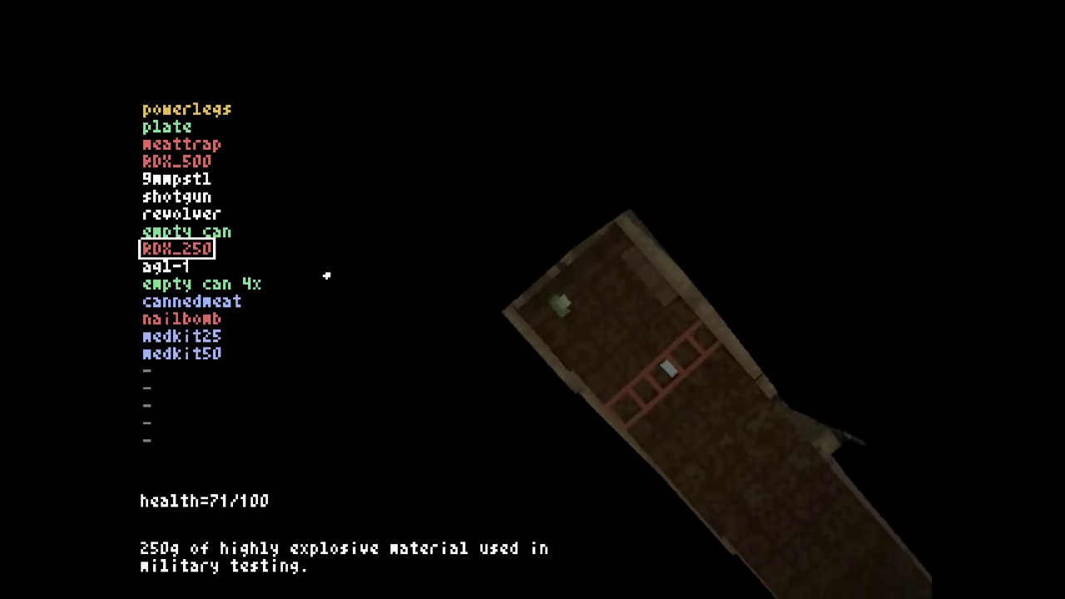
key(w)
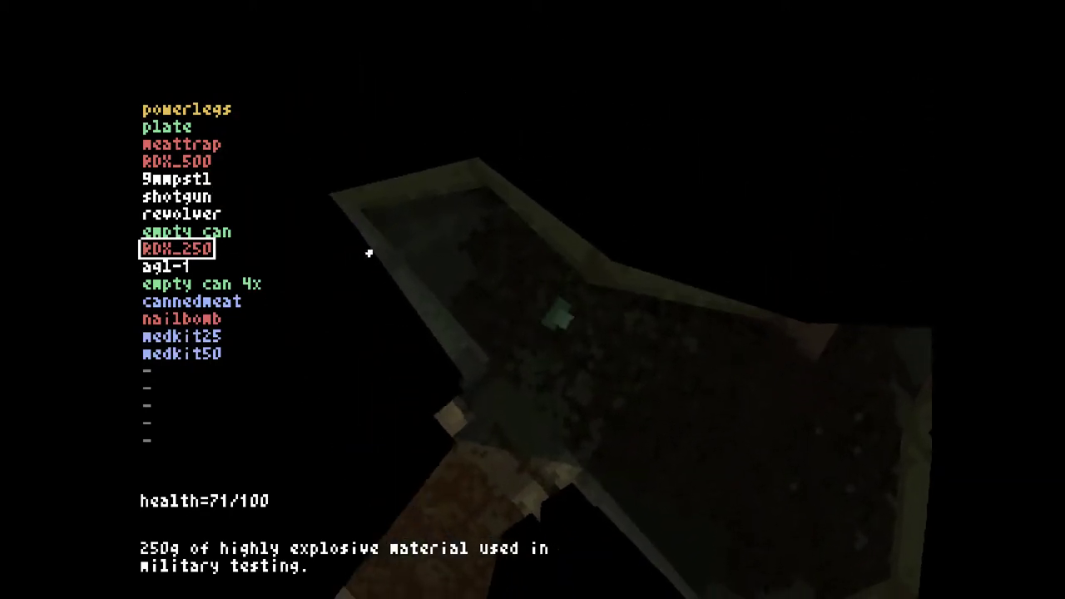
scroll(417, 245, up, 3)
scroll(441, 241, up, 1)
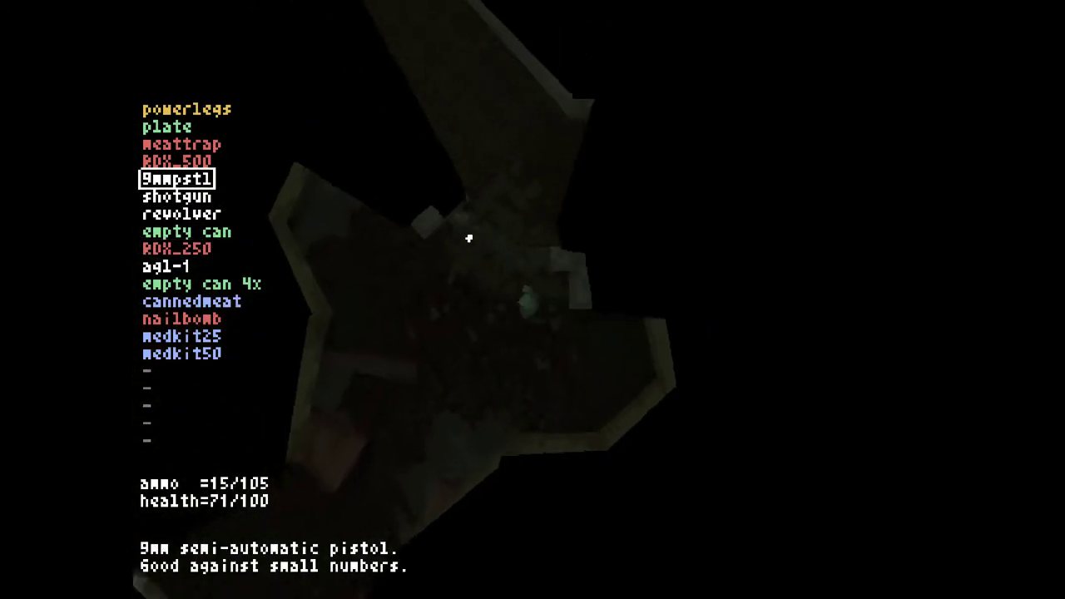
Grab the stimulant in the long corridor, then show RDX_500's pzfaust crafting options
key(w)
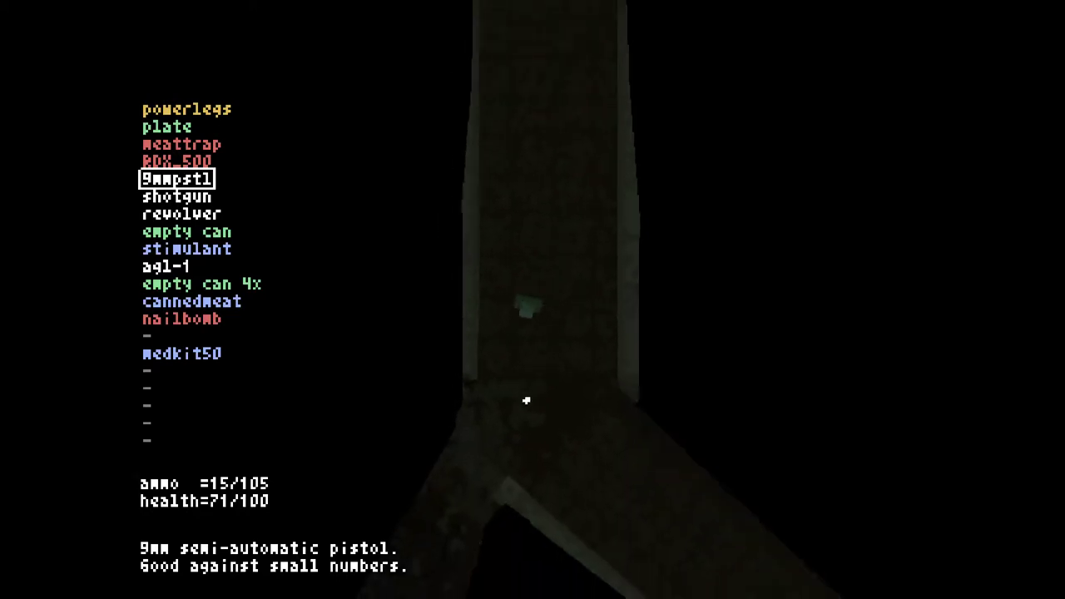
key(Up)
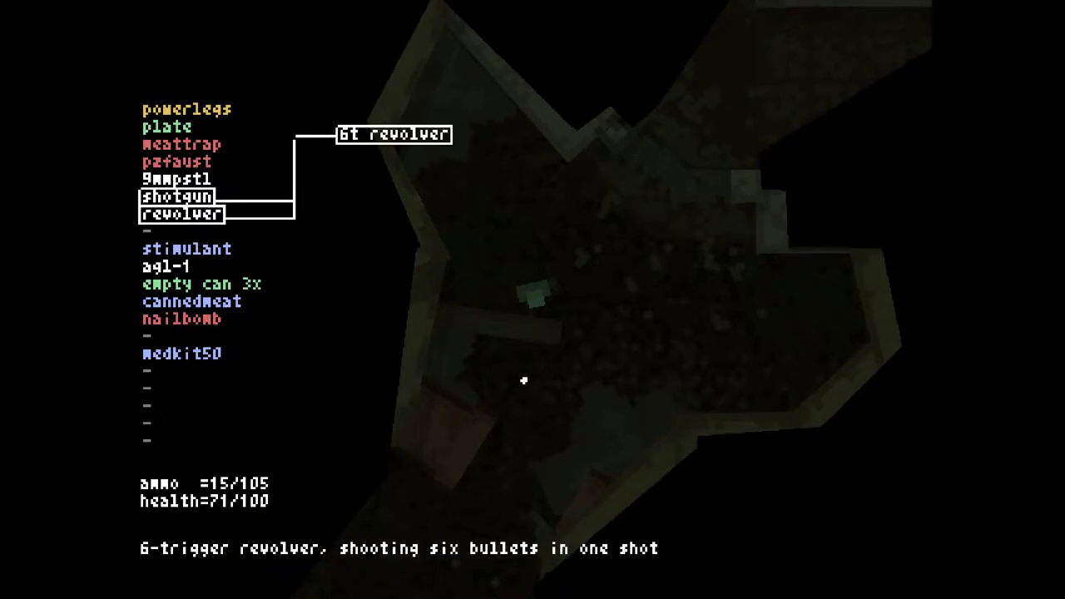
Switch to the agl-1, fire its last adhesive grenade, and open the Military biology sector map
key(Down)
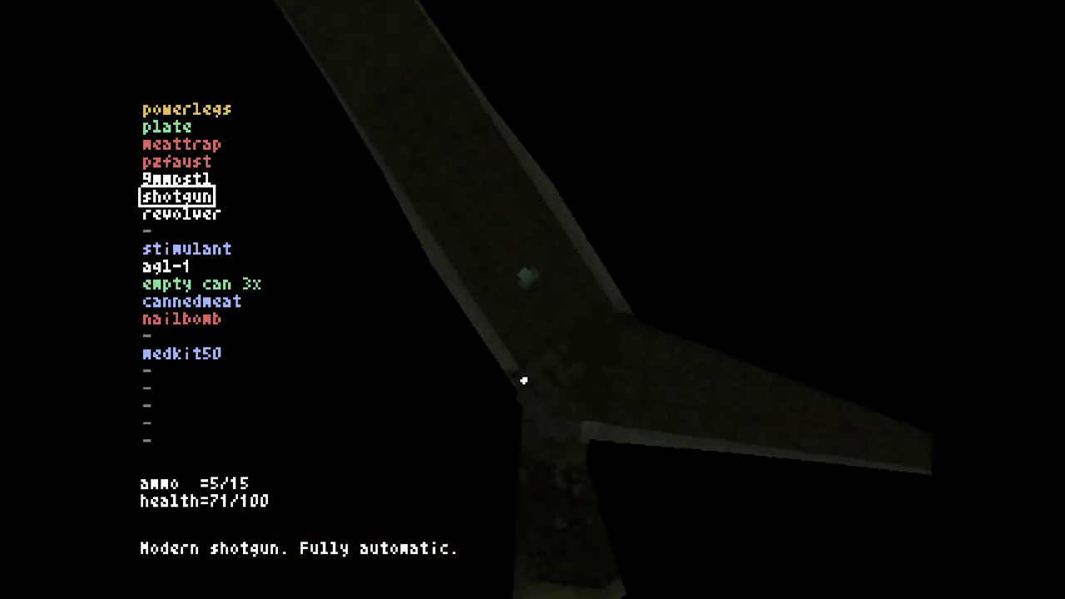
key(Up)
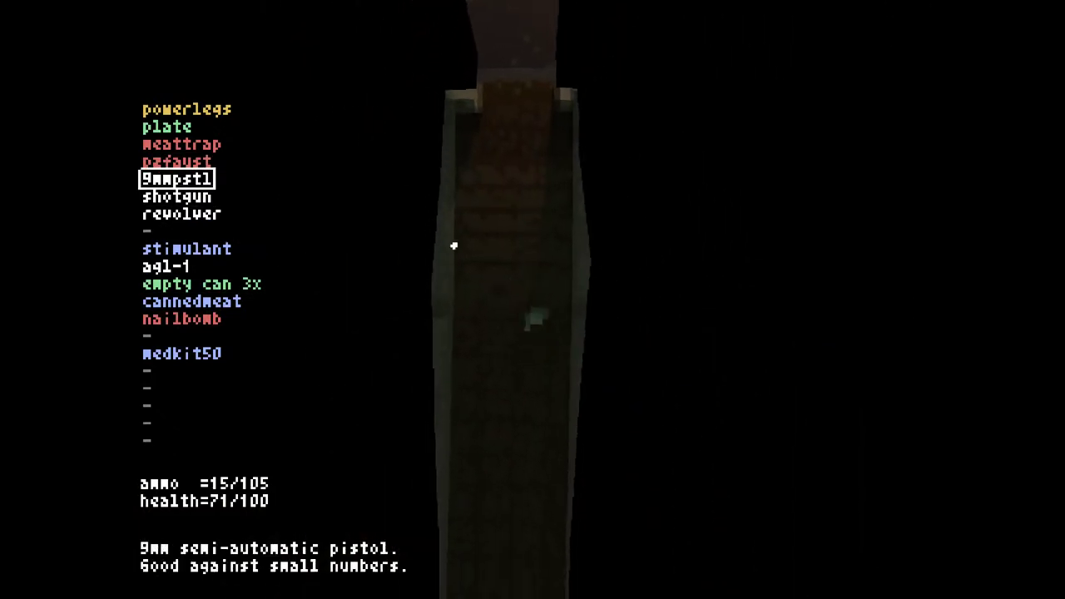
key(Down)
key(Down)
key(Down)
key(Up)
key(Up)
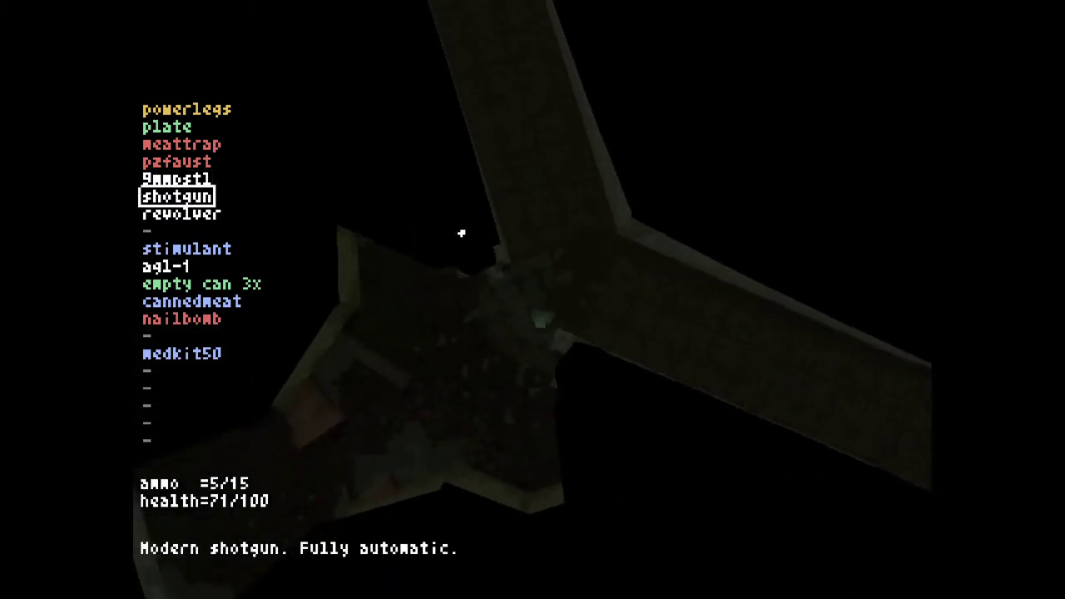
key(Down)
key(Down)
key(Down)
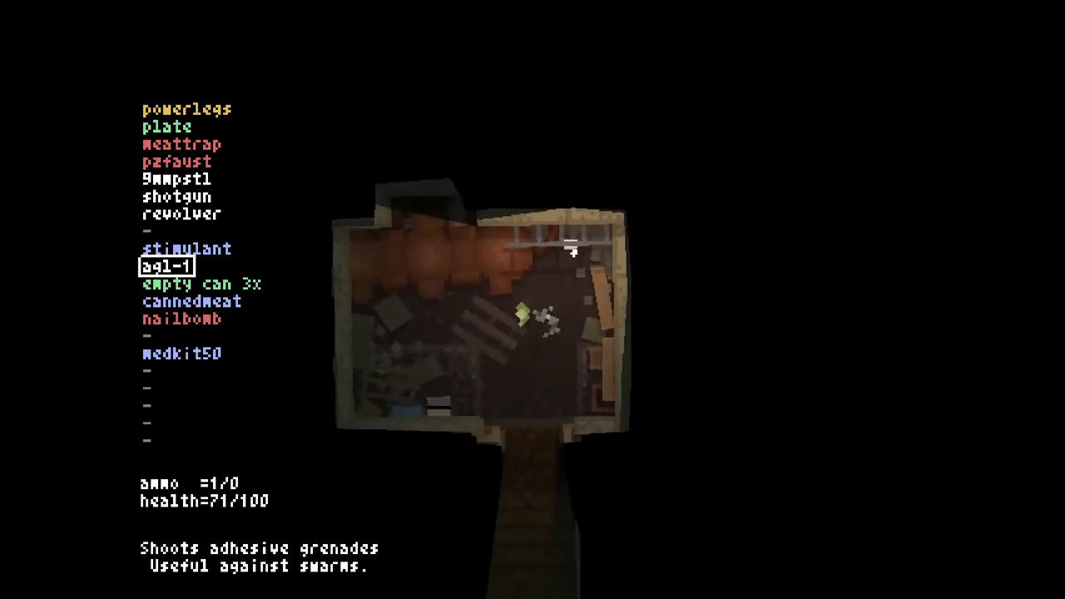
click(545, 143)
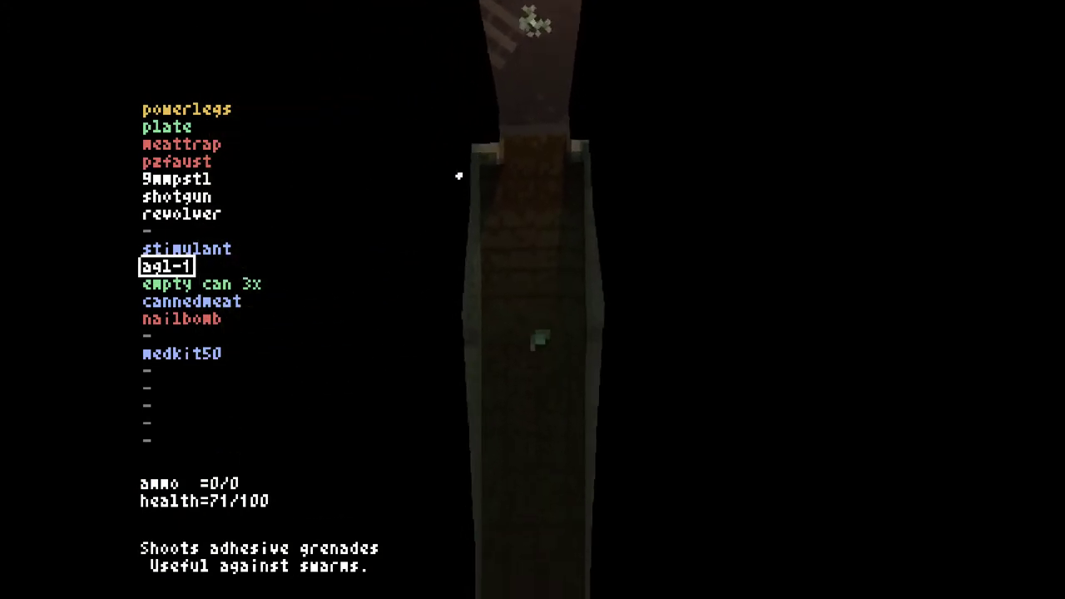
key(Tab)
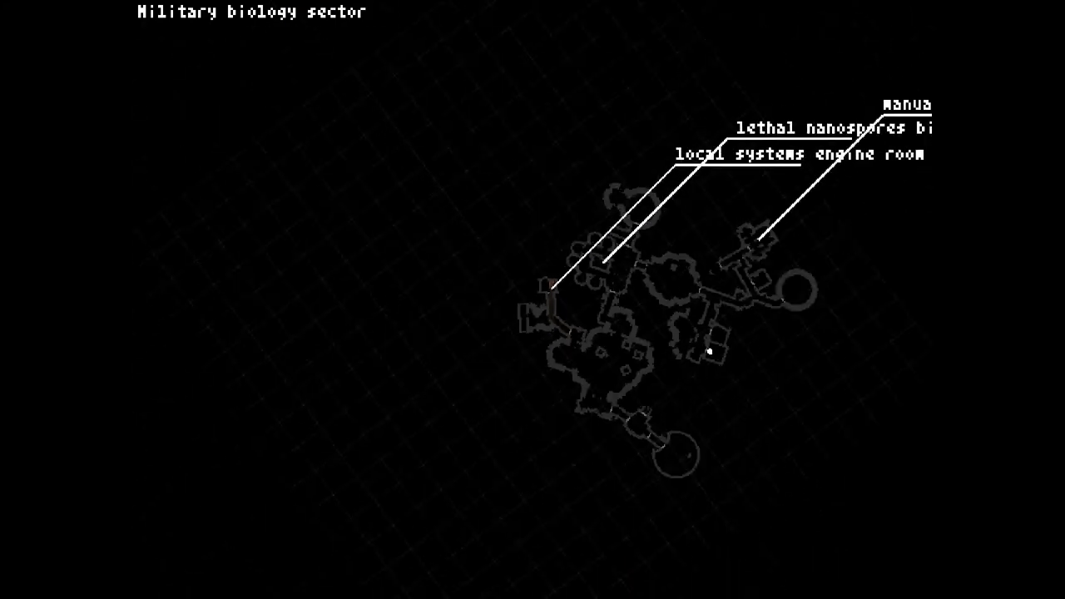
scroll(805, 379, up, 3)
scroll(922, 476, down, 4)
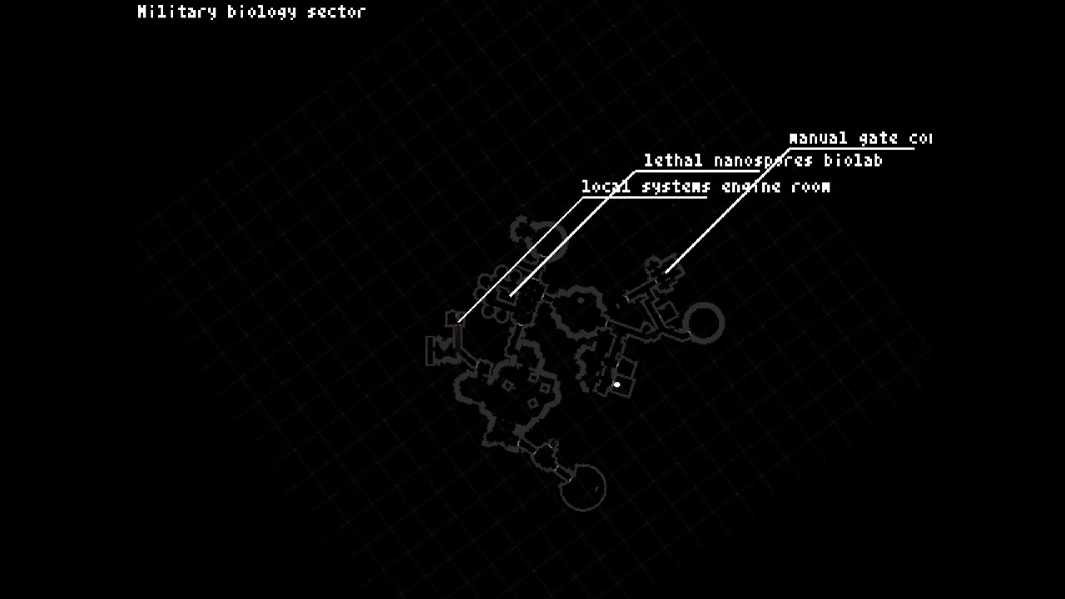
scroll(616, 382, up, 5)
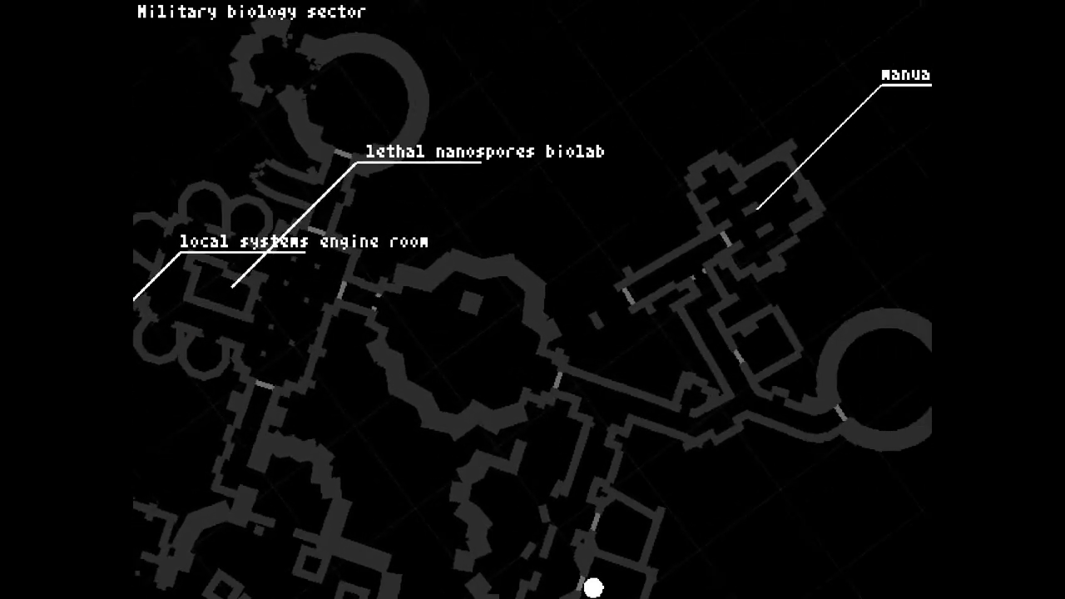
scroll(915, 499, up, 3)
scroll(645, 202, down, 5)
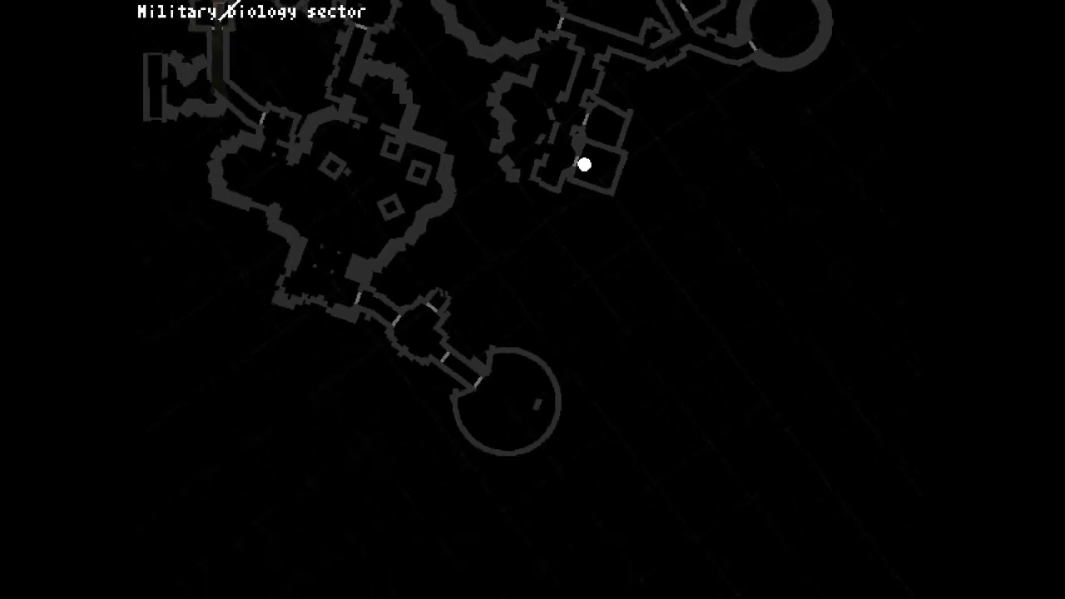
Pan the sector map toward the engine room and biolab, then close it
drag(645, 202, 672, 295)
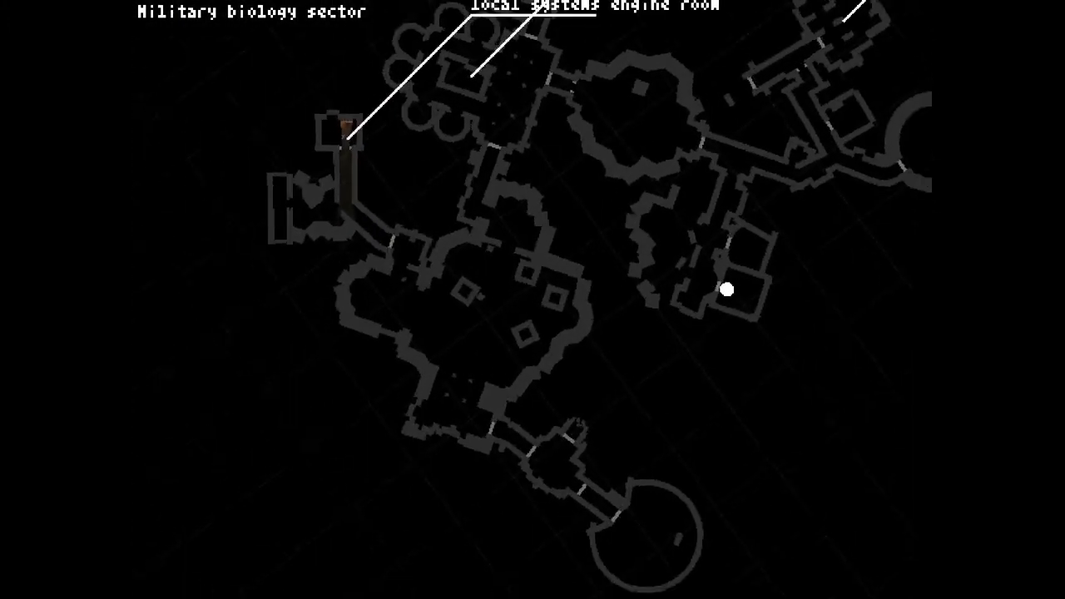
scroll(532, 299, up, 3)
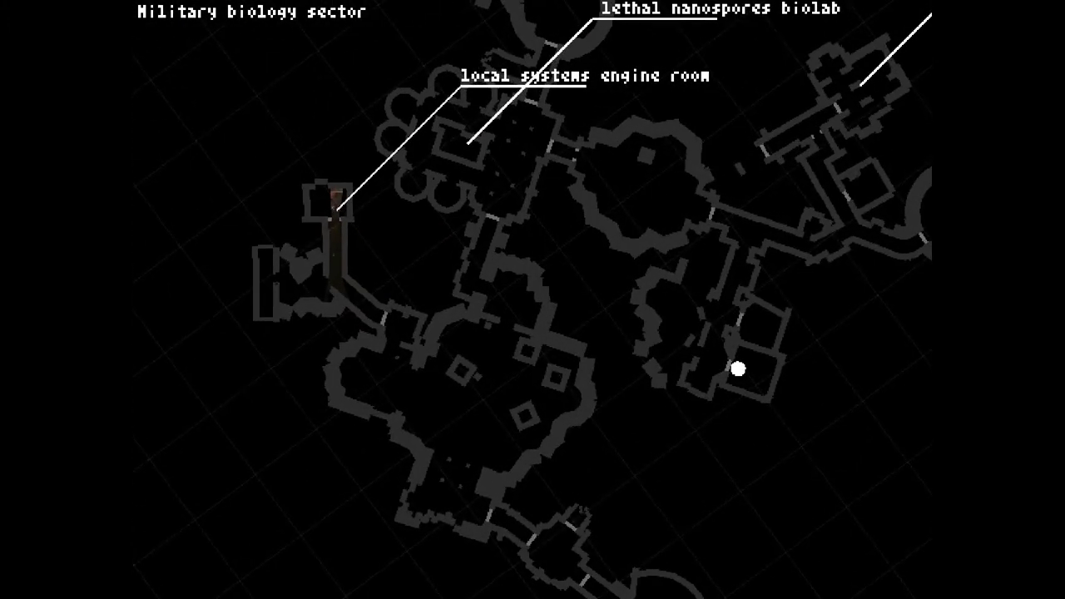
key(Tab)
Walk the corridor into the larger room, briefly checking the sector map
key(w)
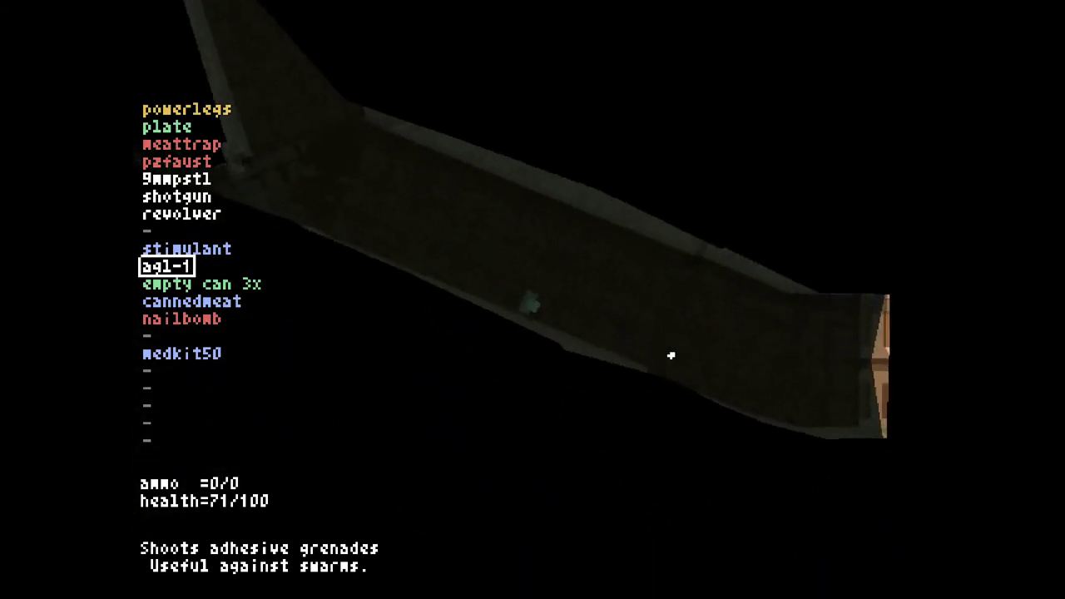
key(w)
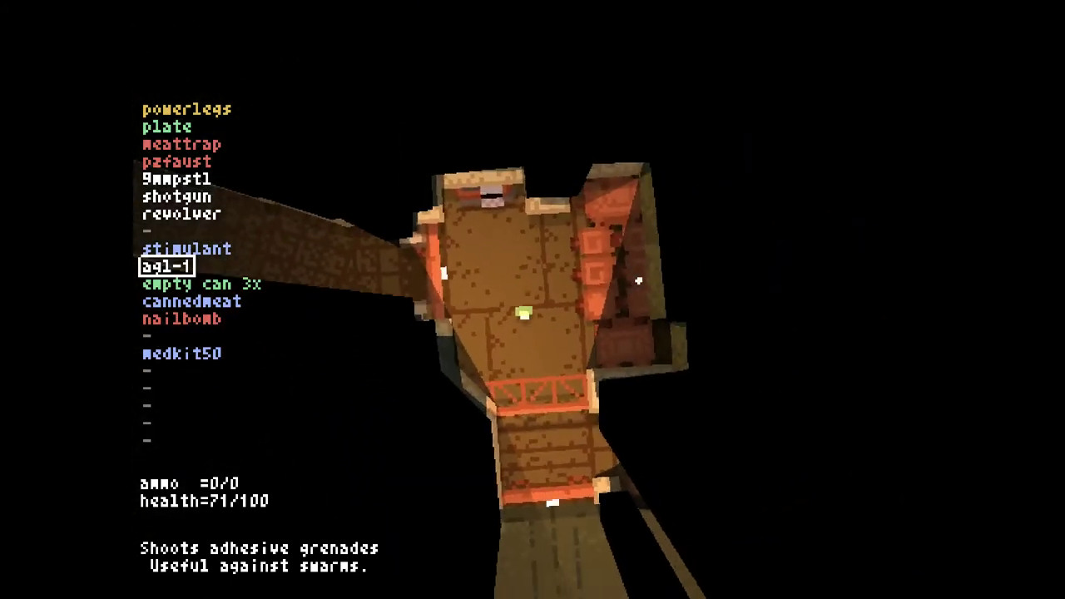
key(w)
key(Tab)
key(m)
key(Tab)
Advance through the rooms, under the bridge and past the wooden doorway into the larger room
key(w)
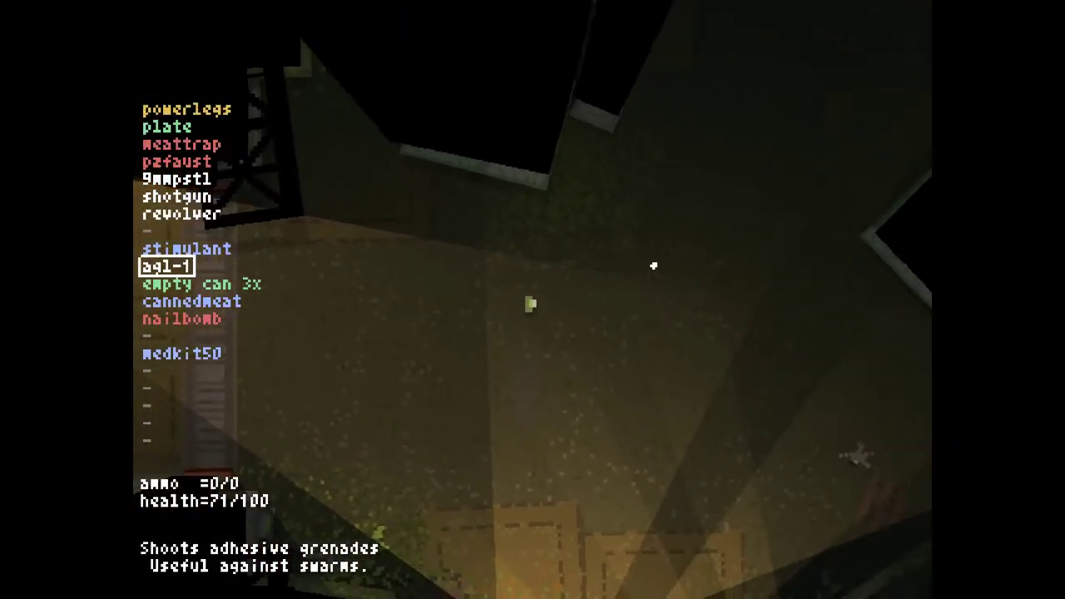
key(w)
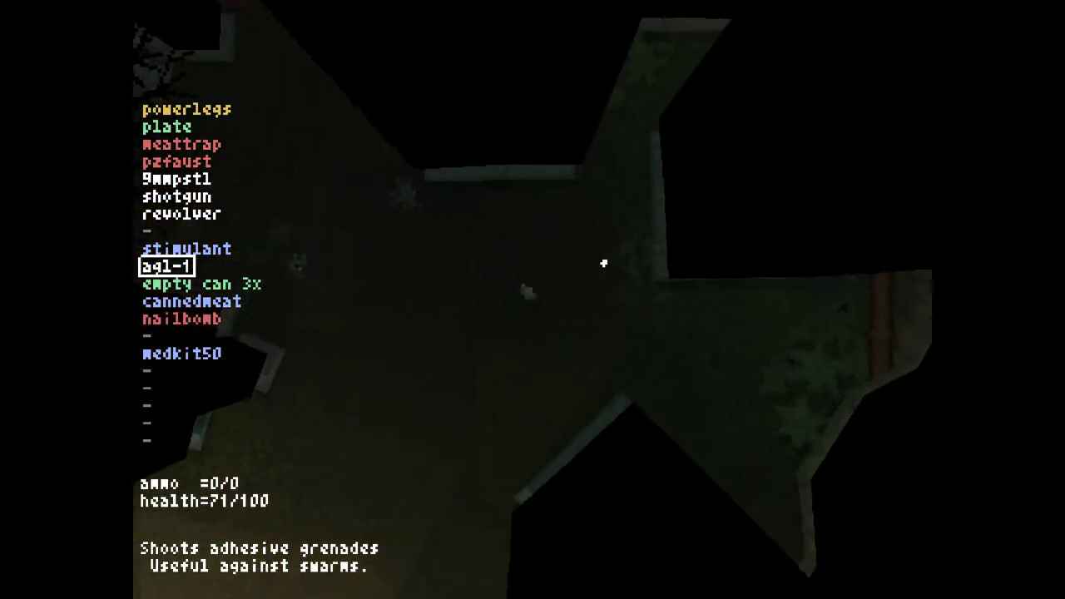
key(w)
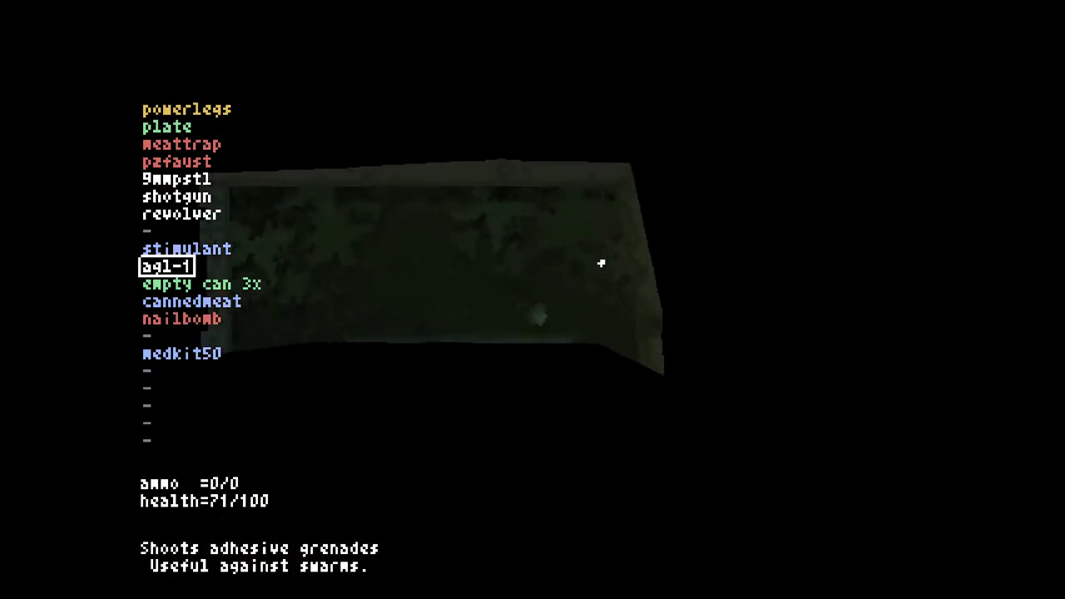
key(w)
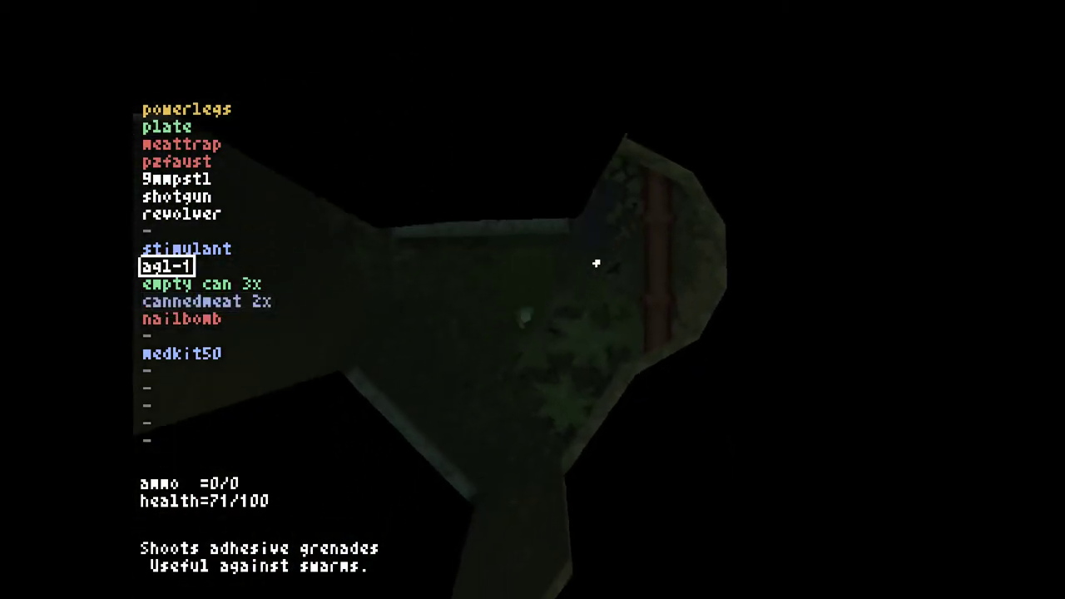
key(w)
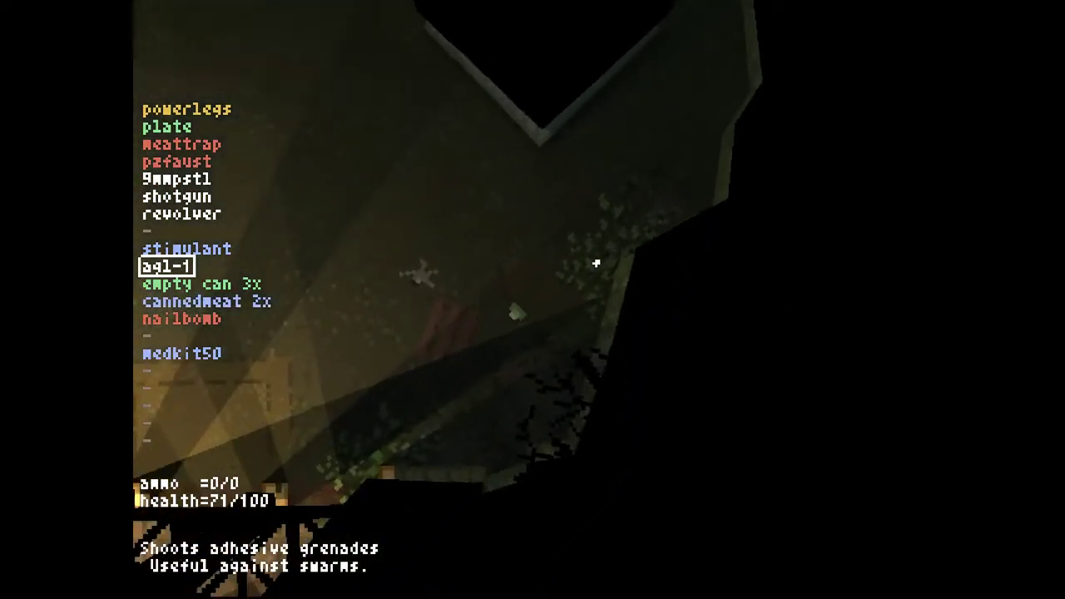
key(w)
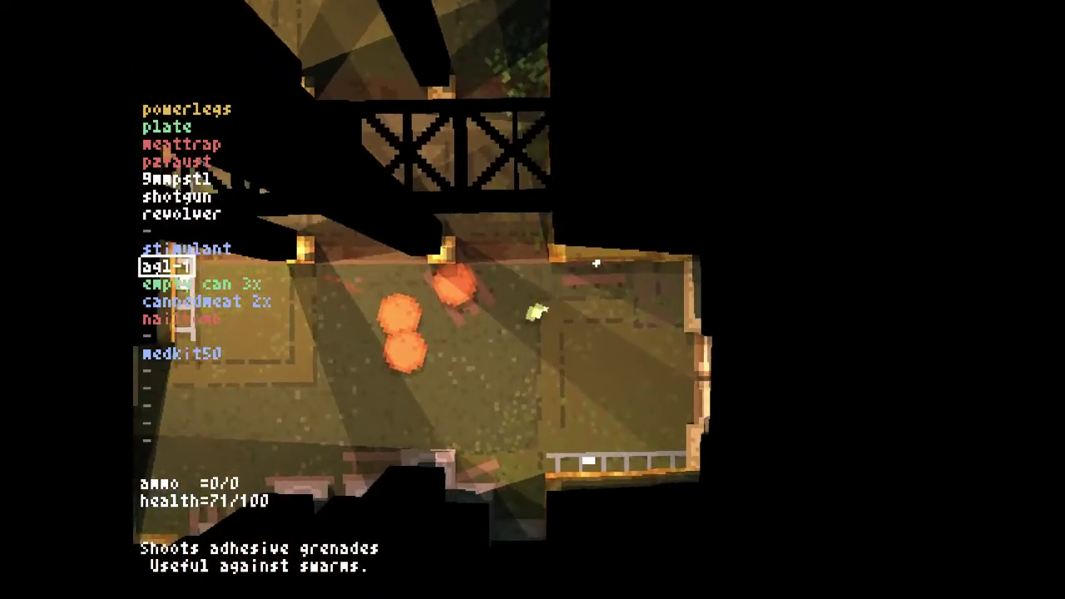
key(w)
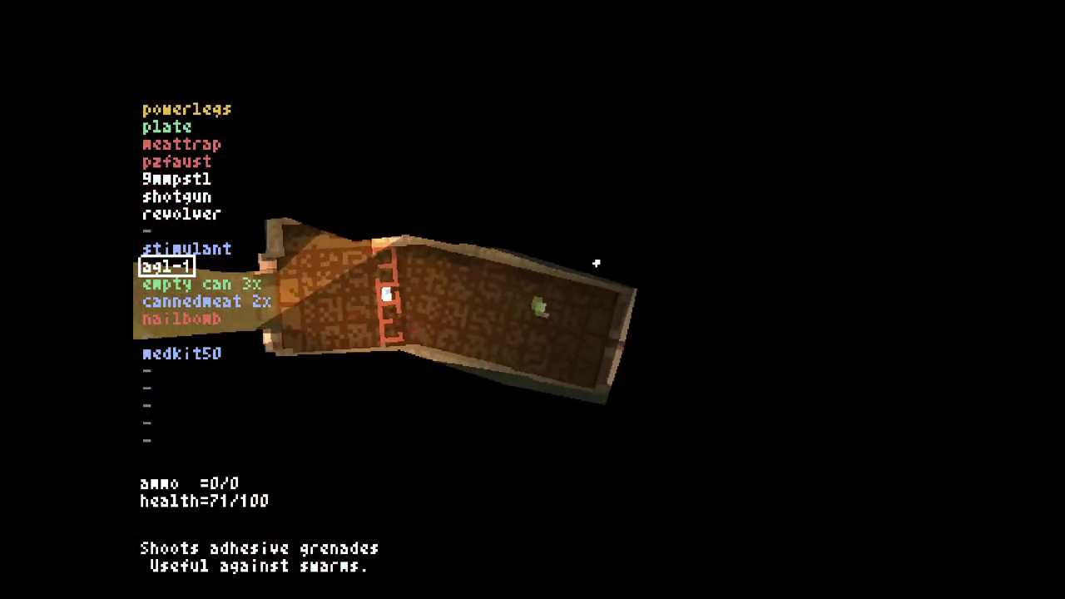
key(w)
key(Tab)
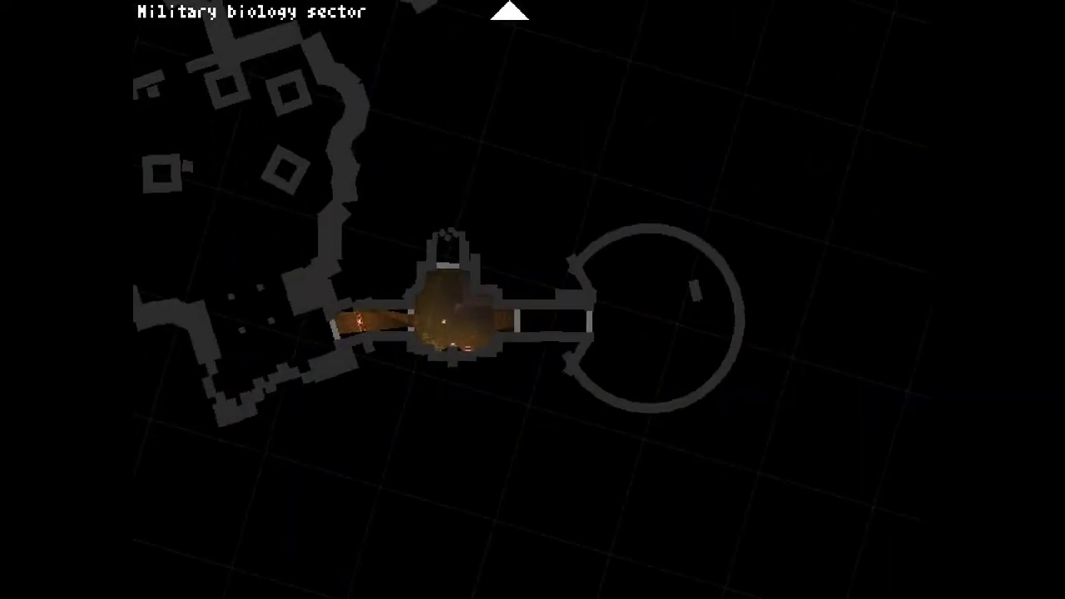
key(Tab)
Follow the corridor past the bridge to the yellow-roofed structure, glancing at the map
key(w)
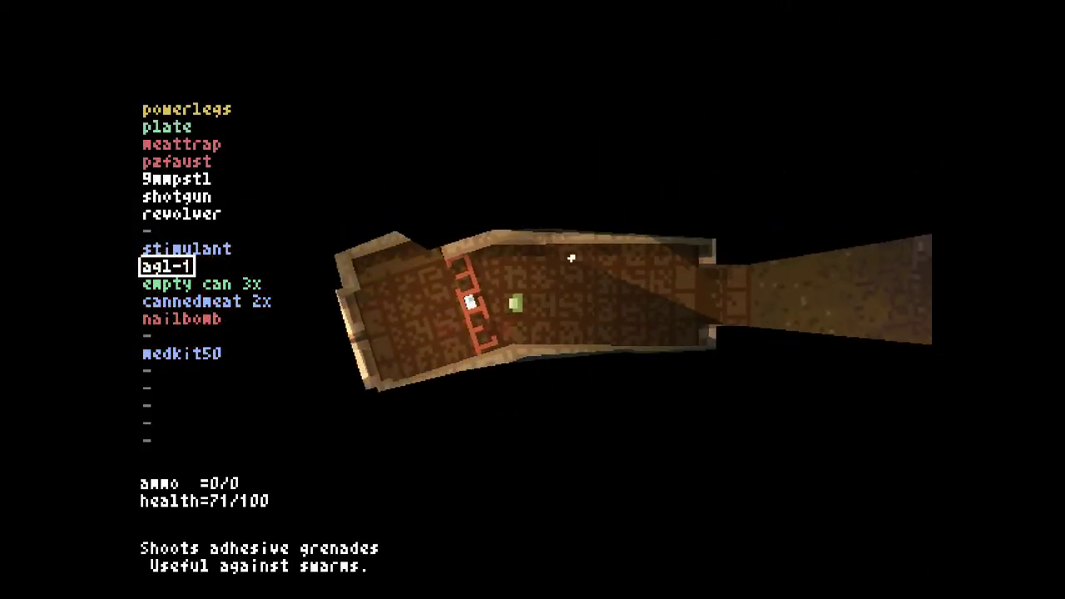
key(w)
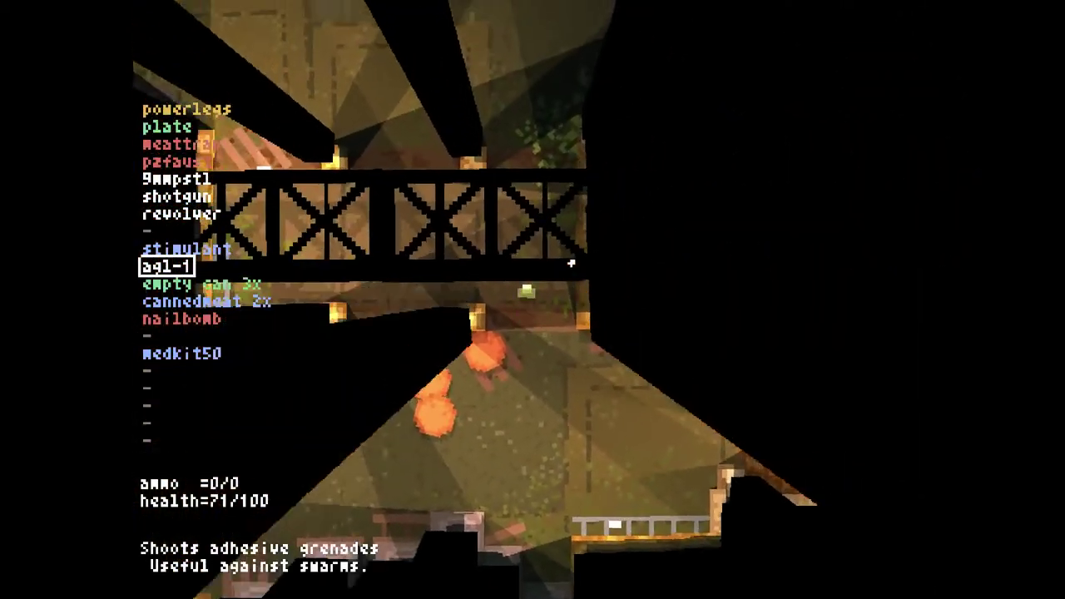
key(w)
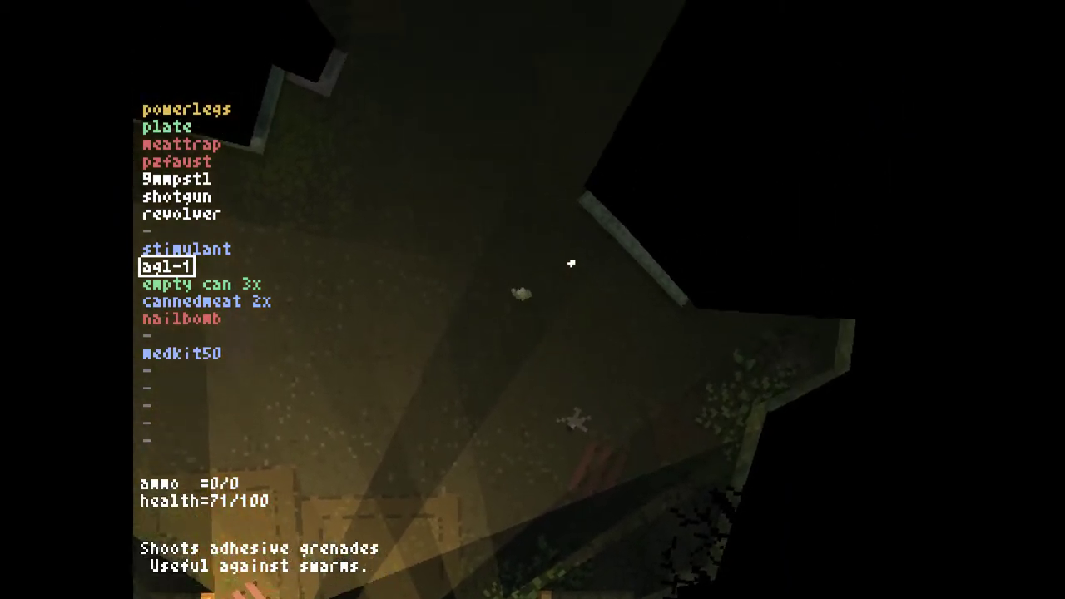
key(w)
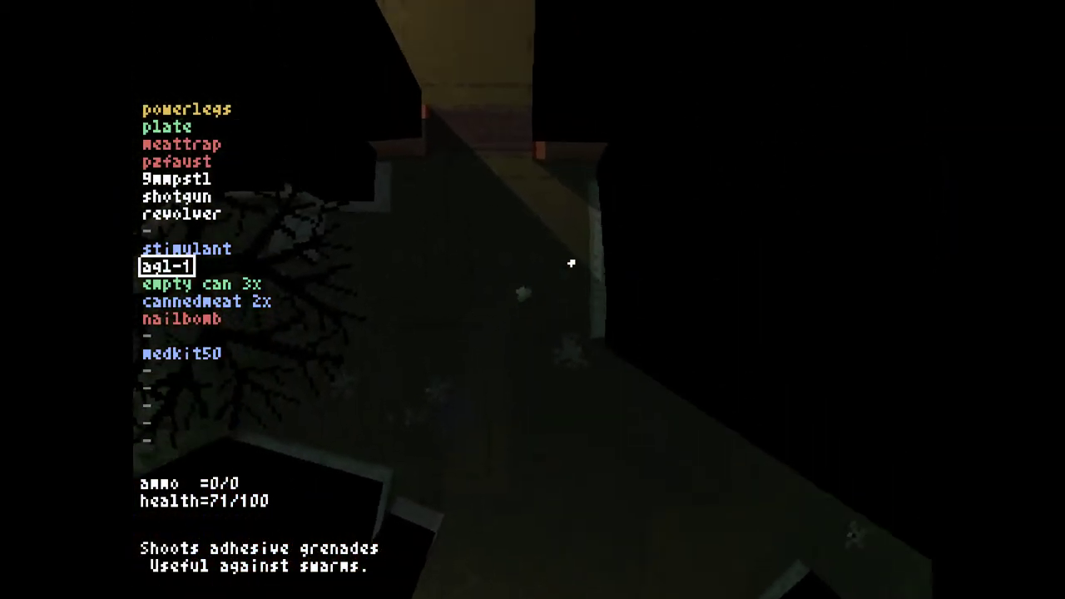
key(w)
key(m)
key(m)
key(w)
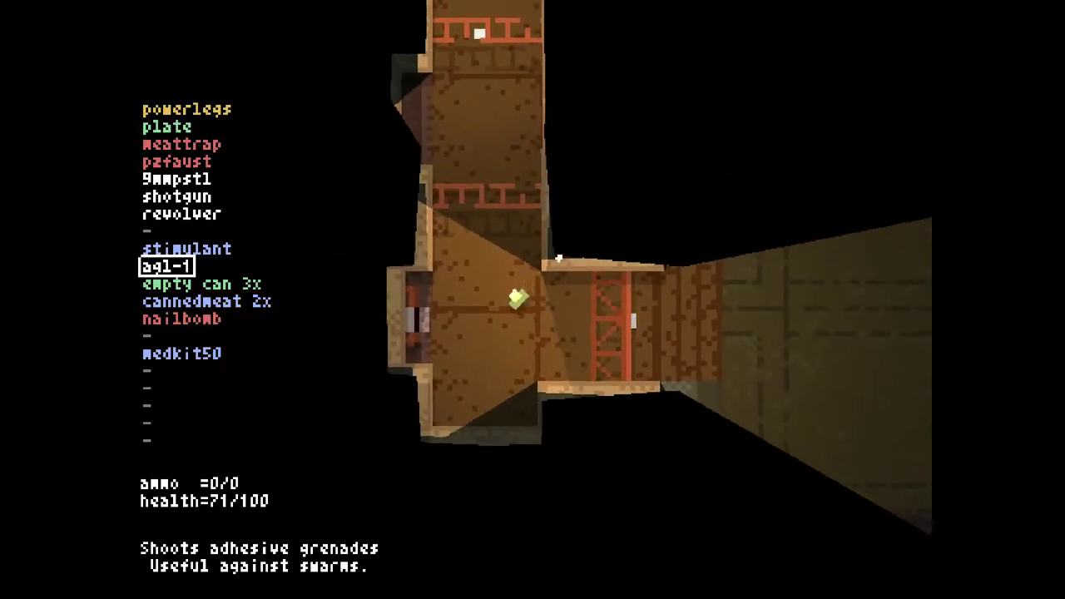
Continue into the larger area and across the room, checking the map on the way
key(w)
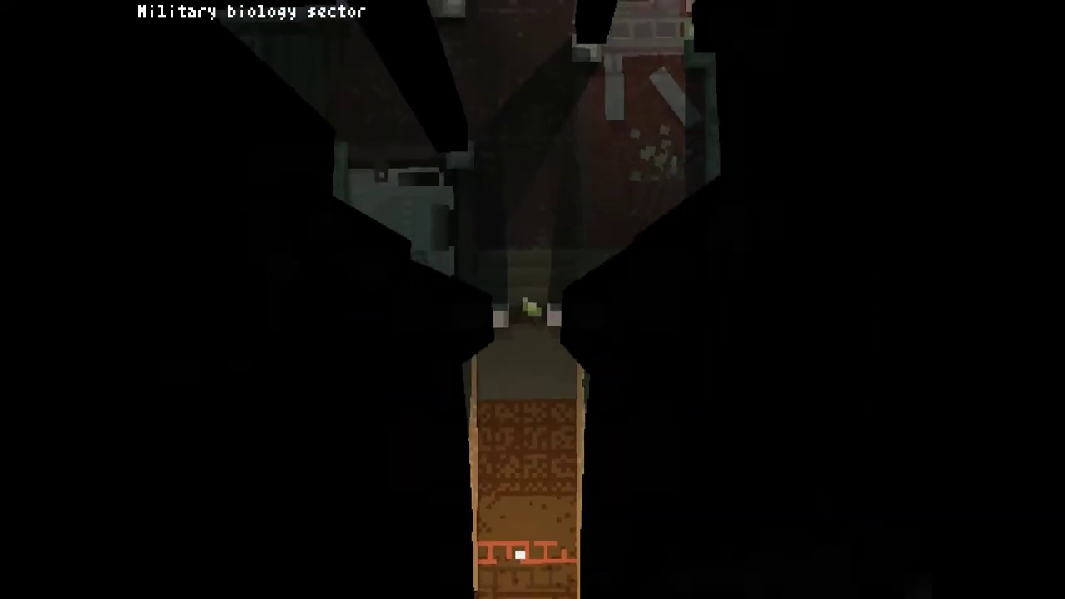
key(m)
key(m)
key(w)
key(w)
key(w)
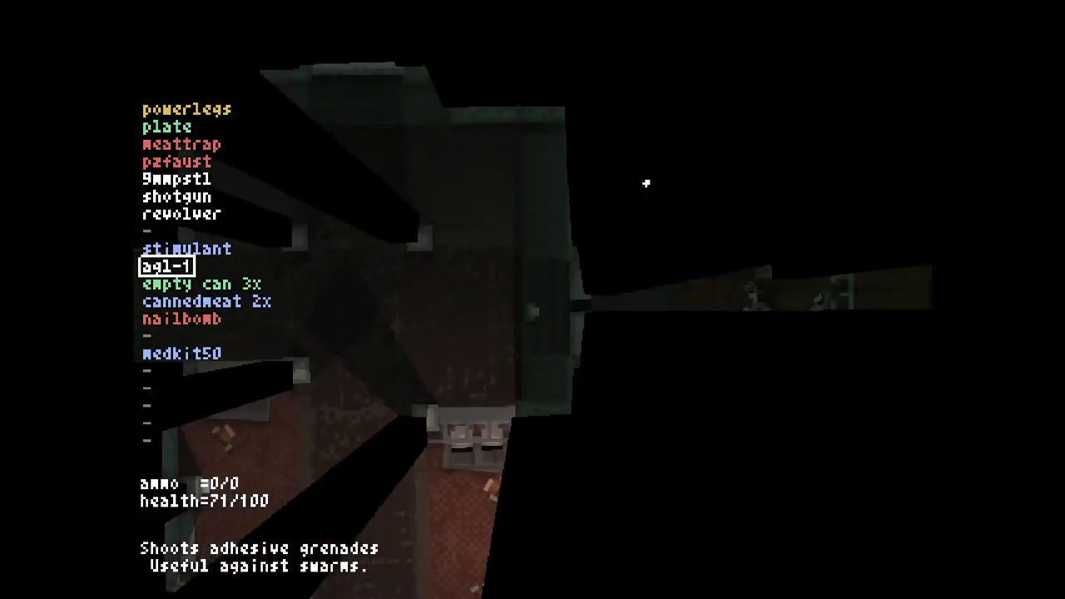
key(w)
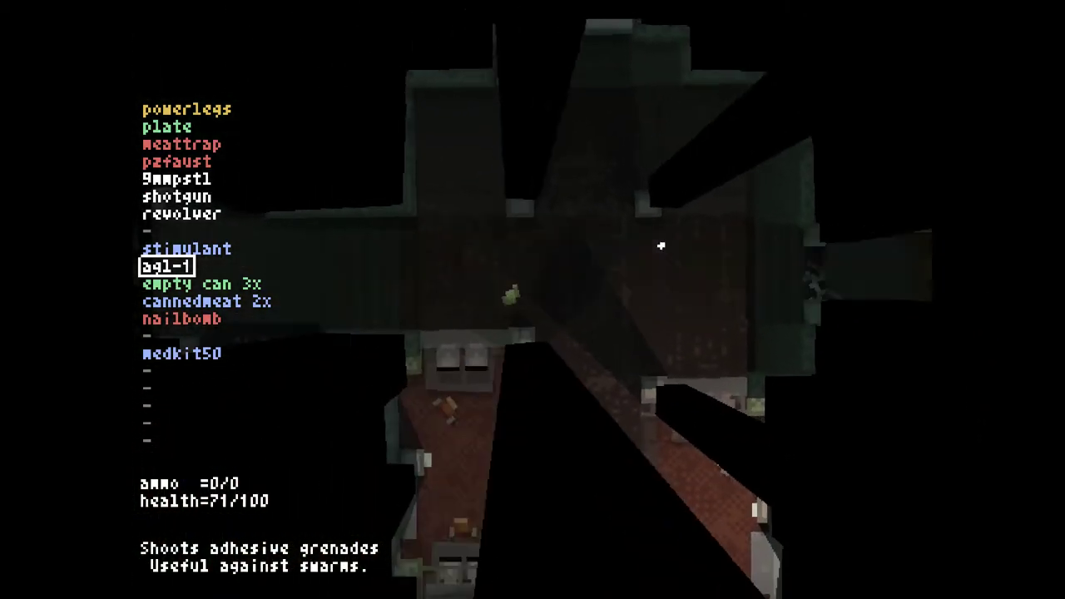
key(w)
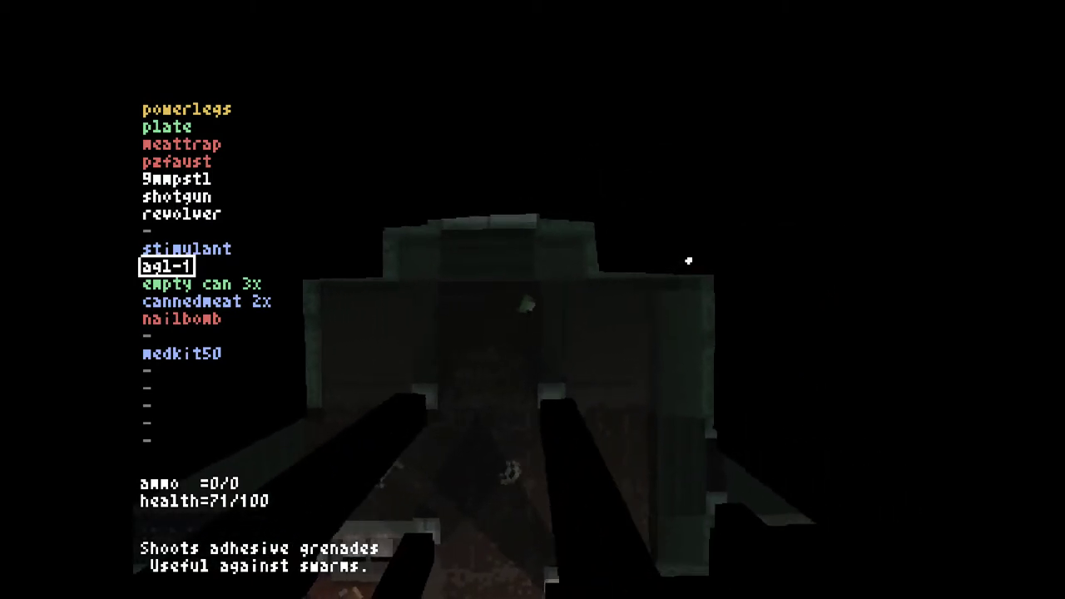
key(w)
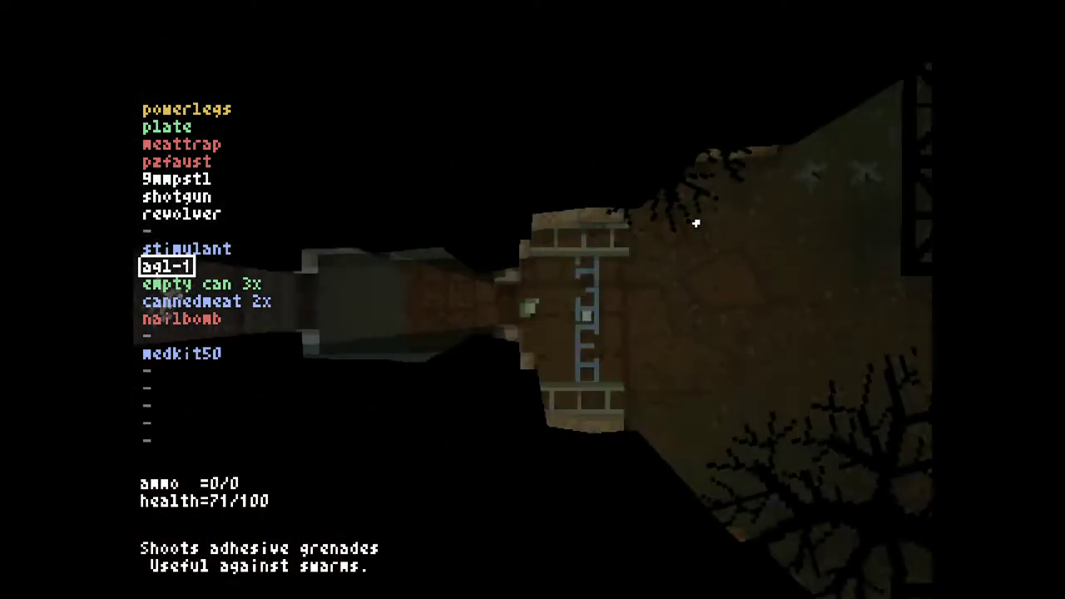
scroll(696, 222, down, 5)
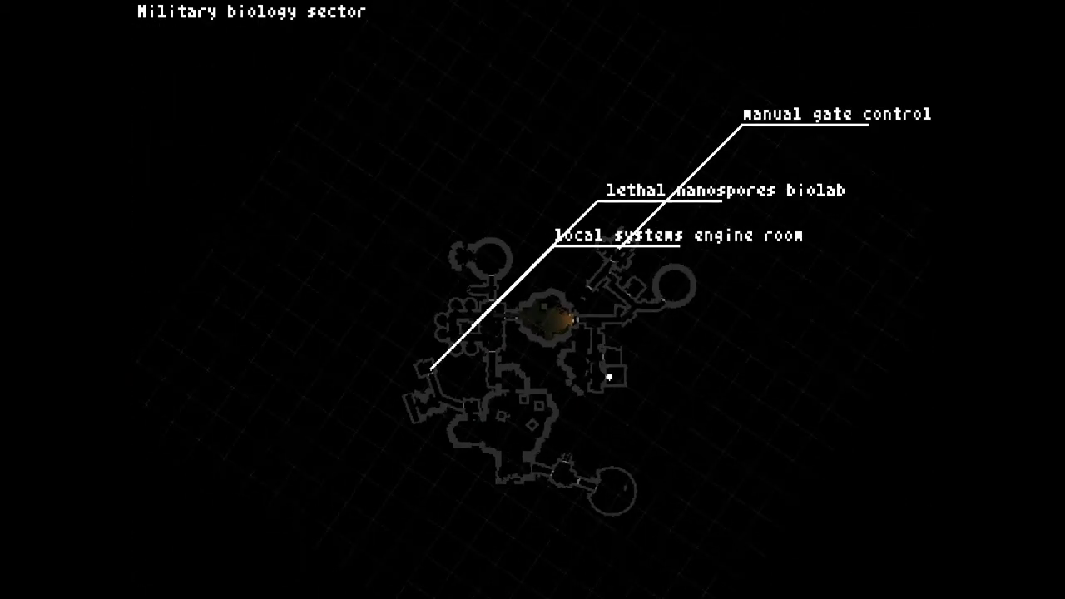
scroll(605, 373, up, 3)
scroll(748, 499, up, 3)
Pass through the wooden structure and follow the corridor to a side room
key(d)
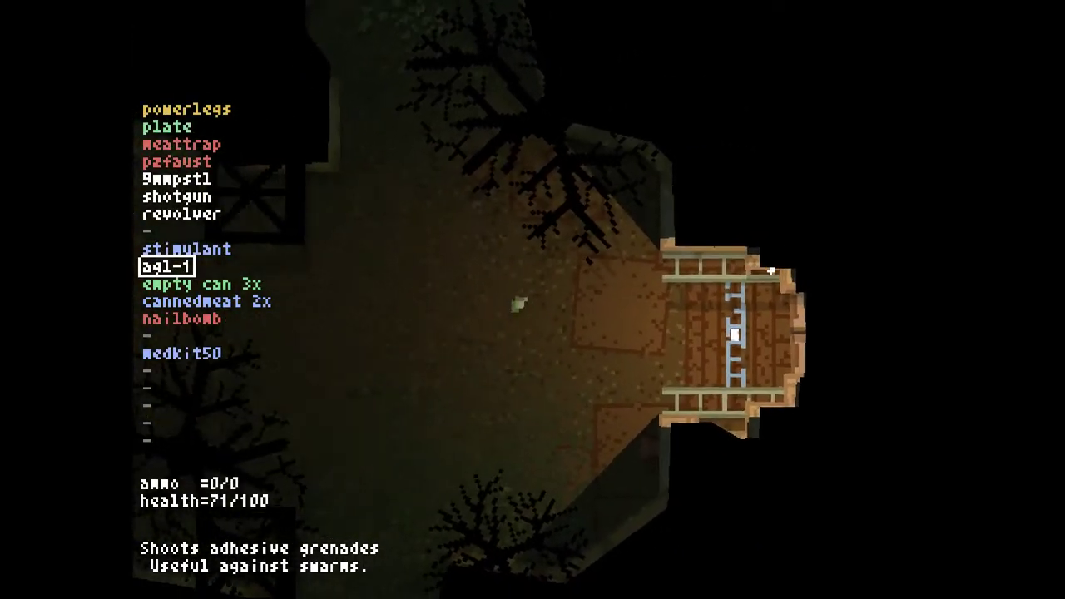
key(d)
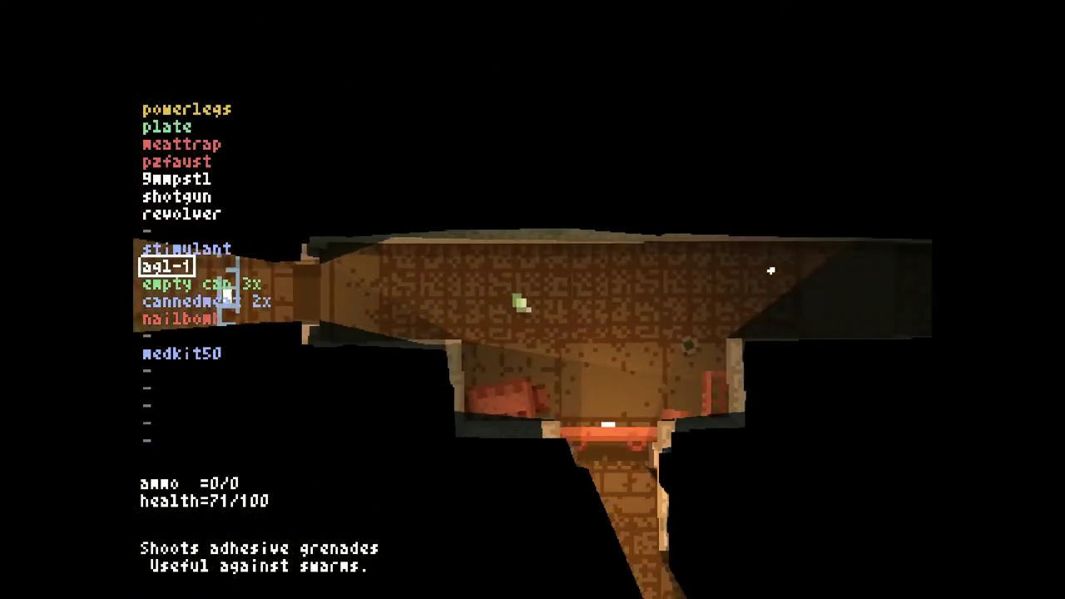
key(d)
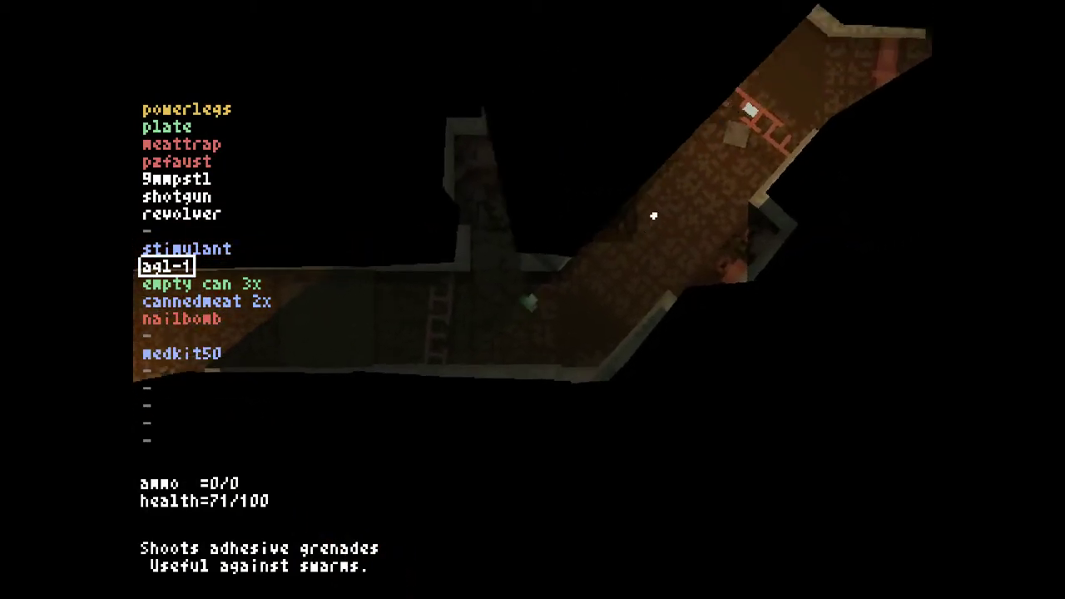
key(d)
key(w)
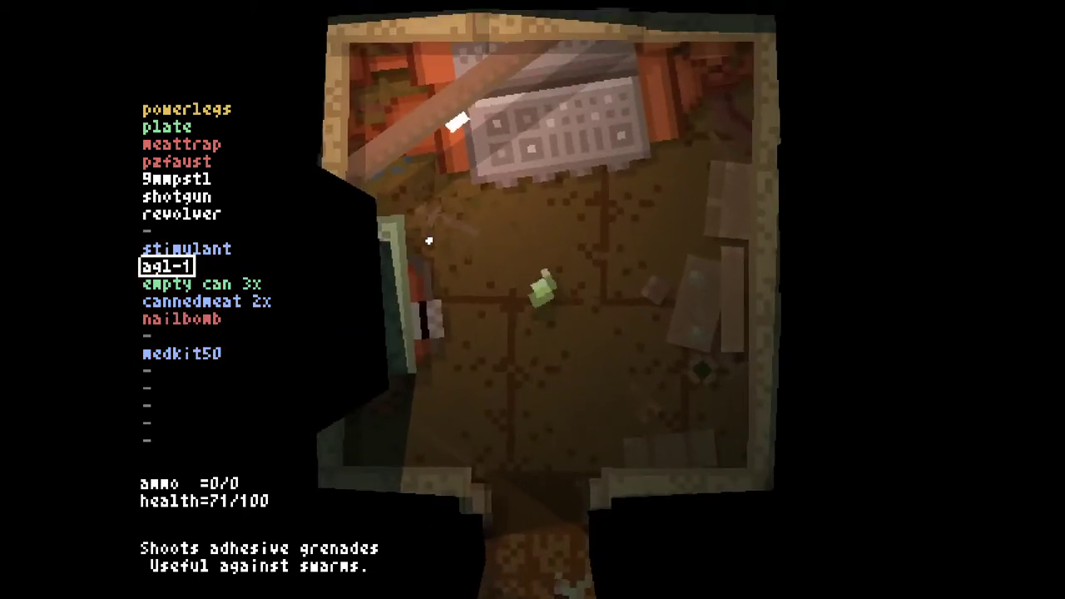
key(w)
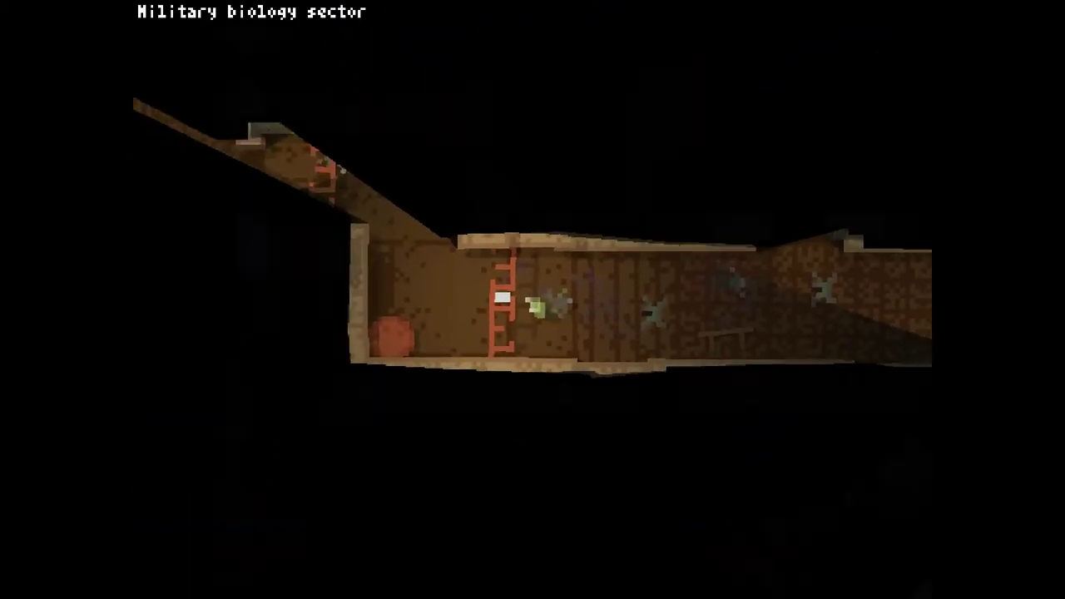
Check the map overview, then follow the vertical corridor into the large hall
key(Tab)
key(Tab)
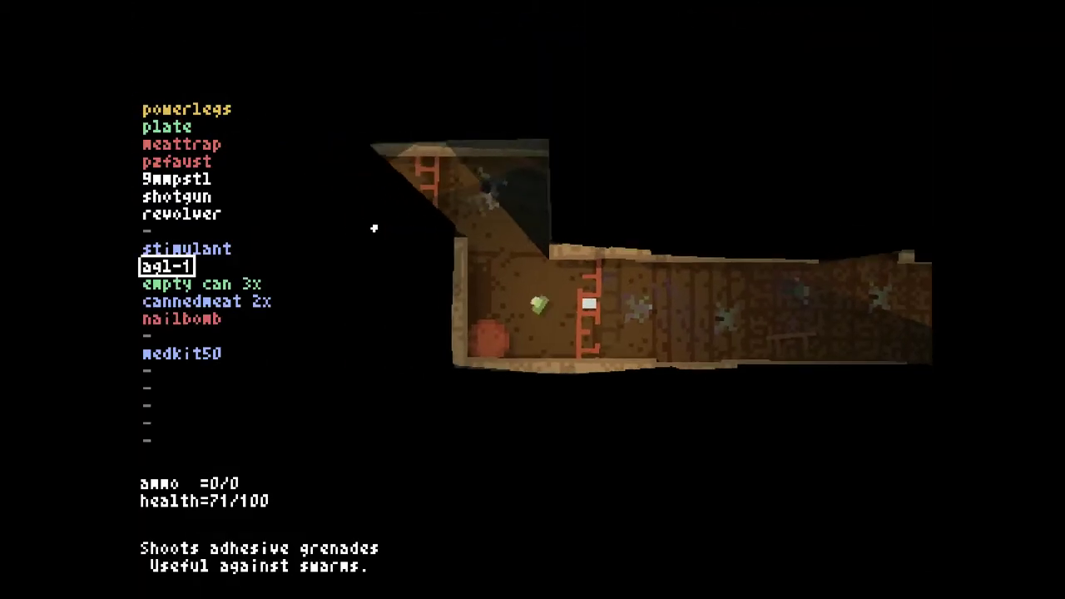
key(w)
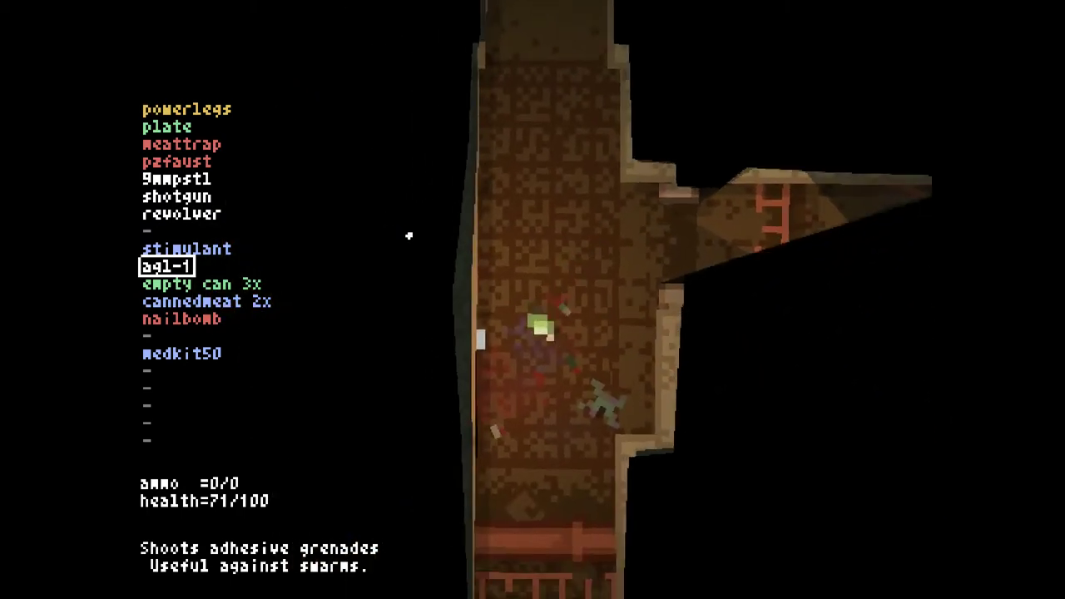
key(w)
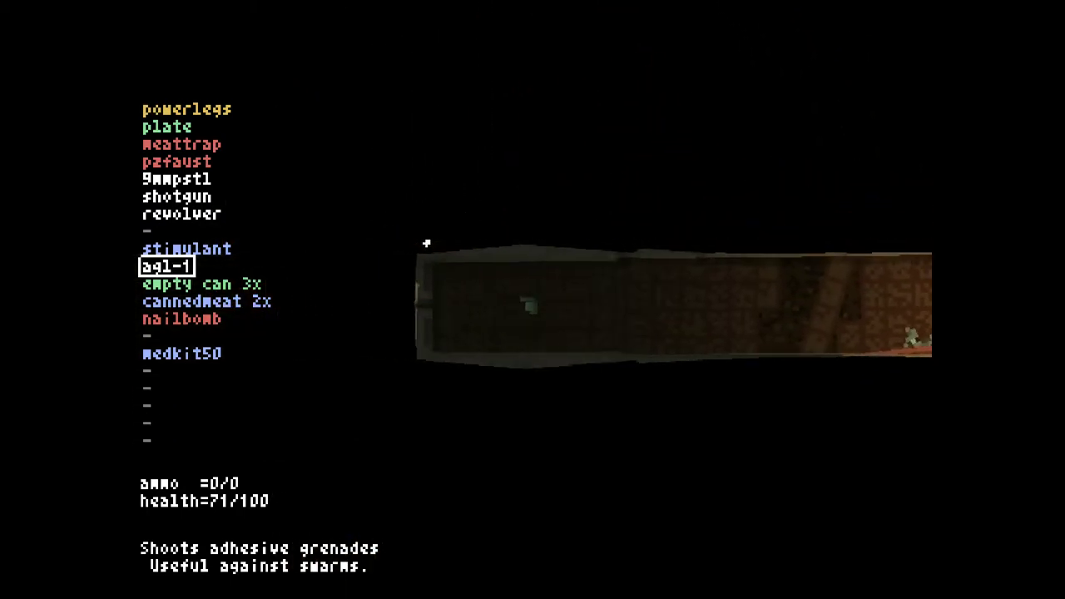
key(w)
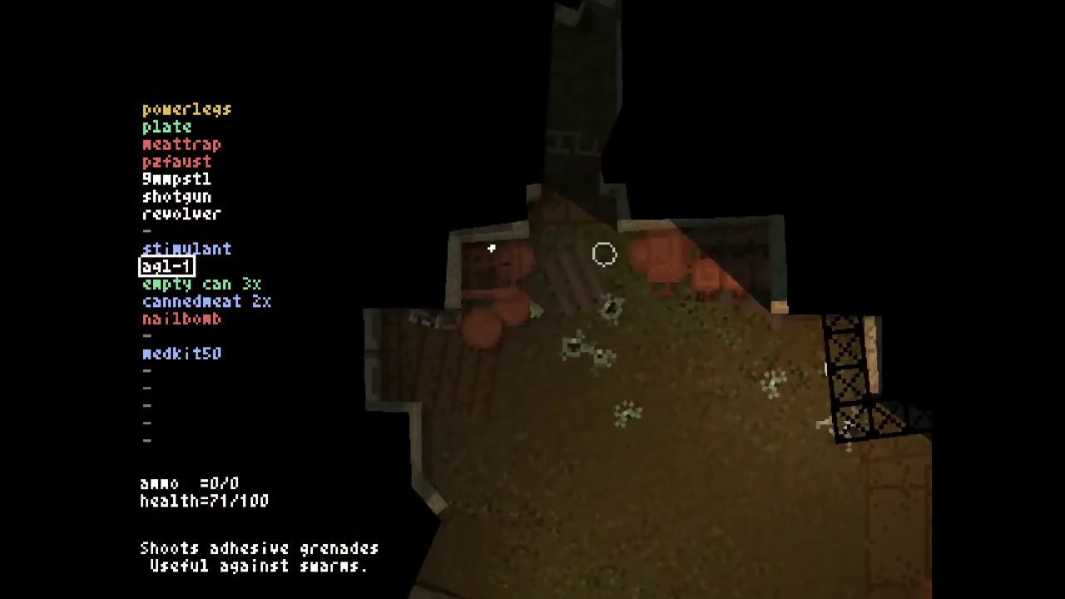
Move into the swarm-filled hall, picking up the floor loot and the tube
key(w)
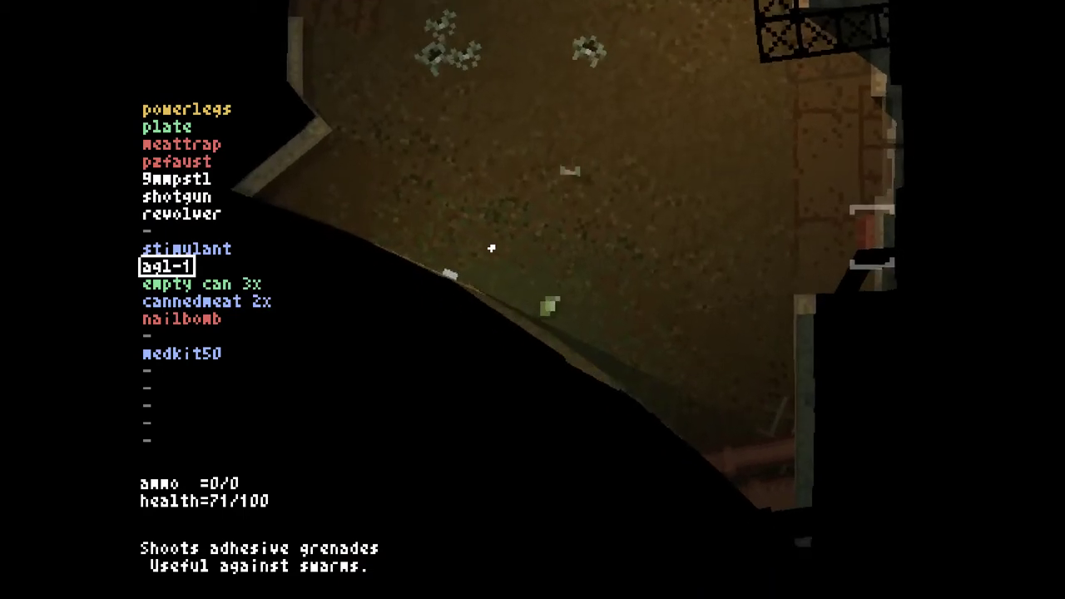
key(w)
key(w)
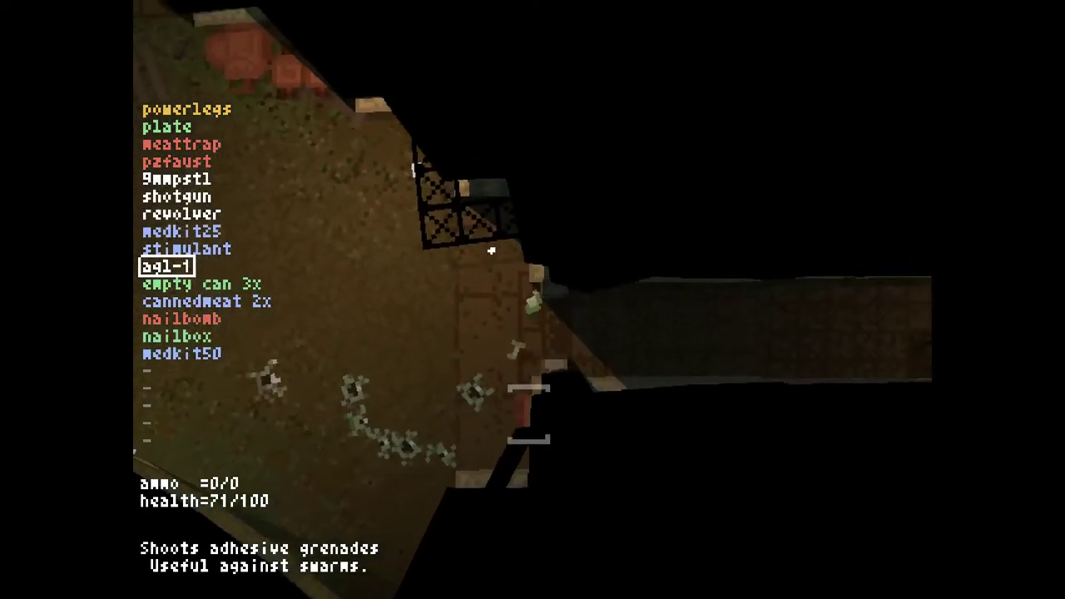
key(w)
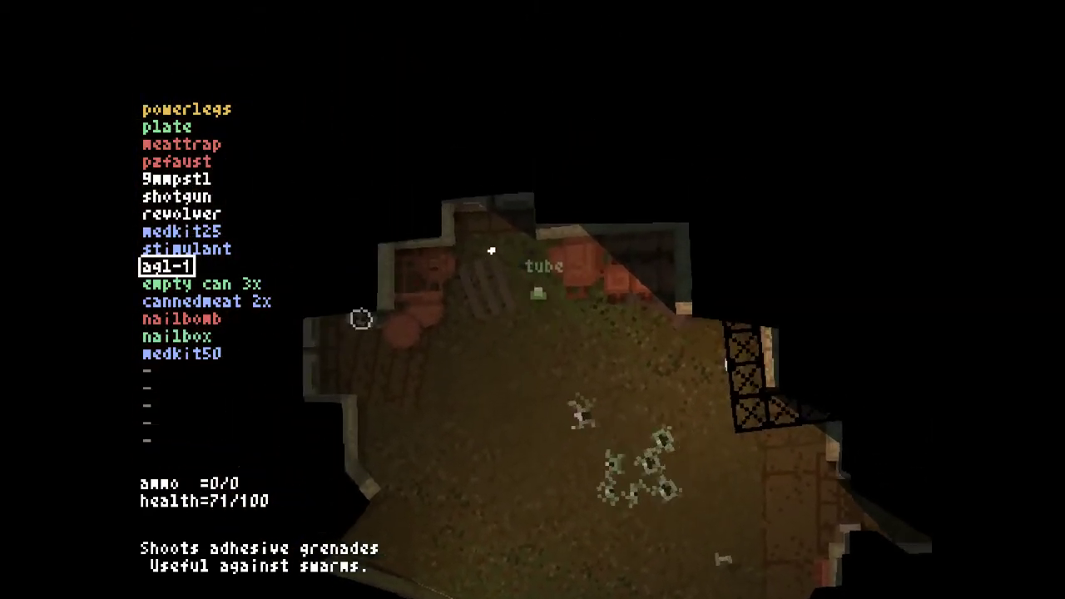
key(w)
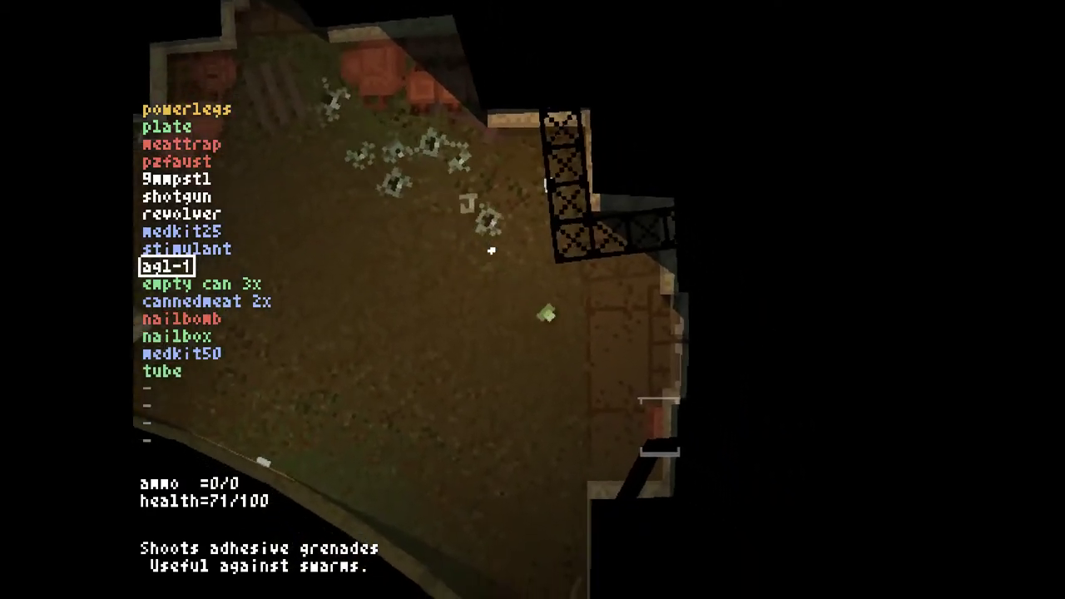
key(w)
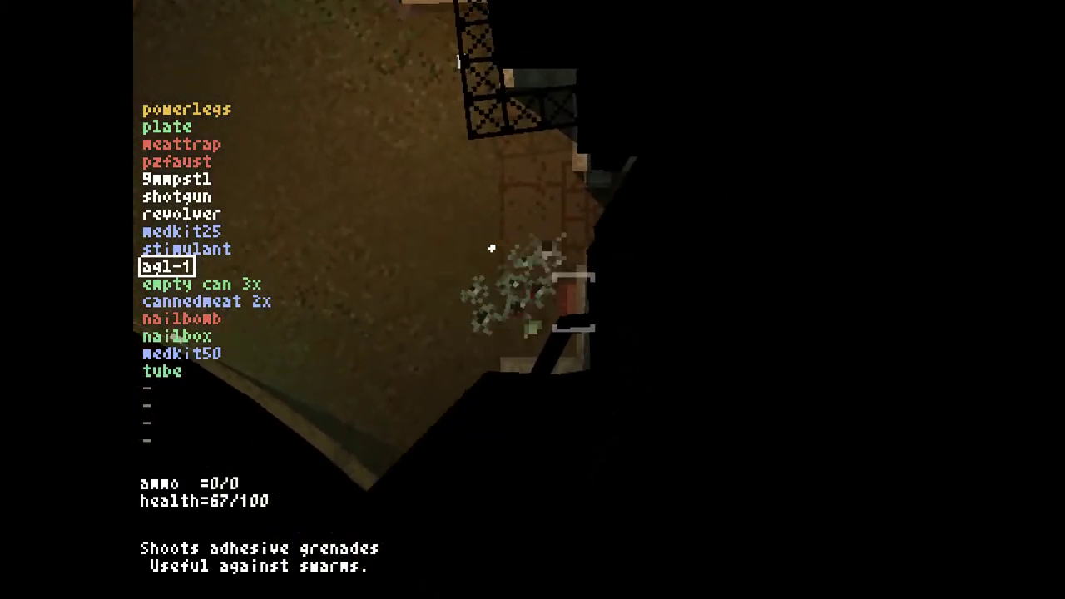
Dodge the swarm, grab the RDX_250 and hardware, and head for the exit corridor
key(w)
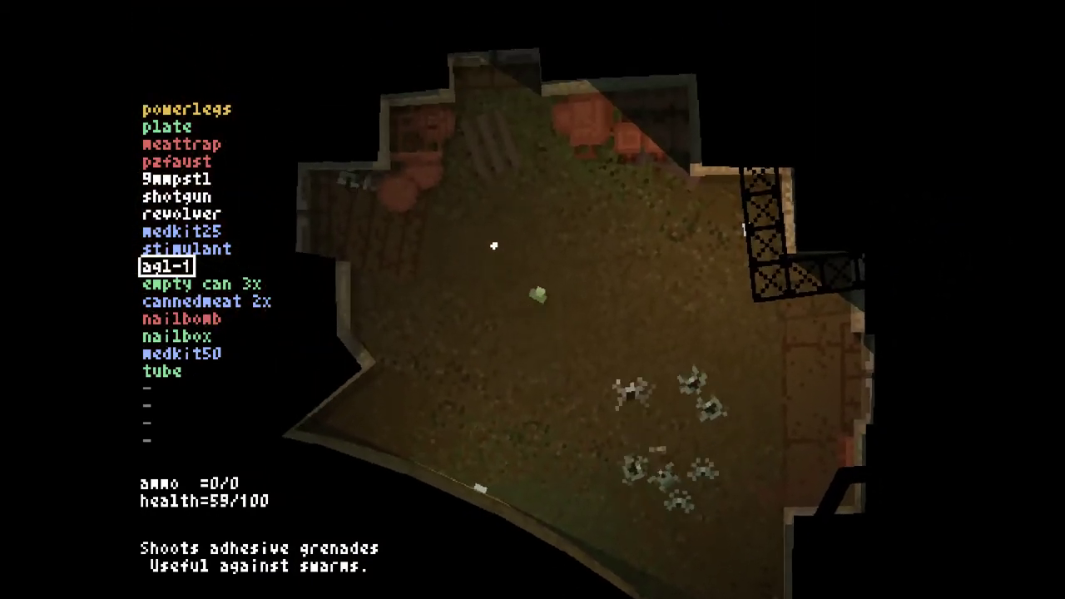
key(w)
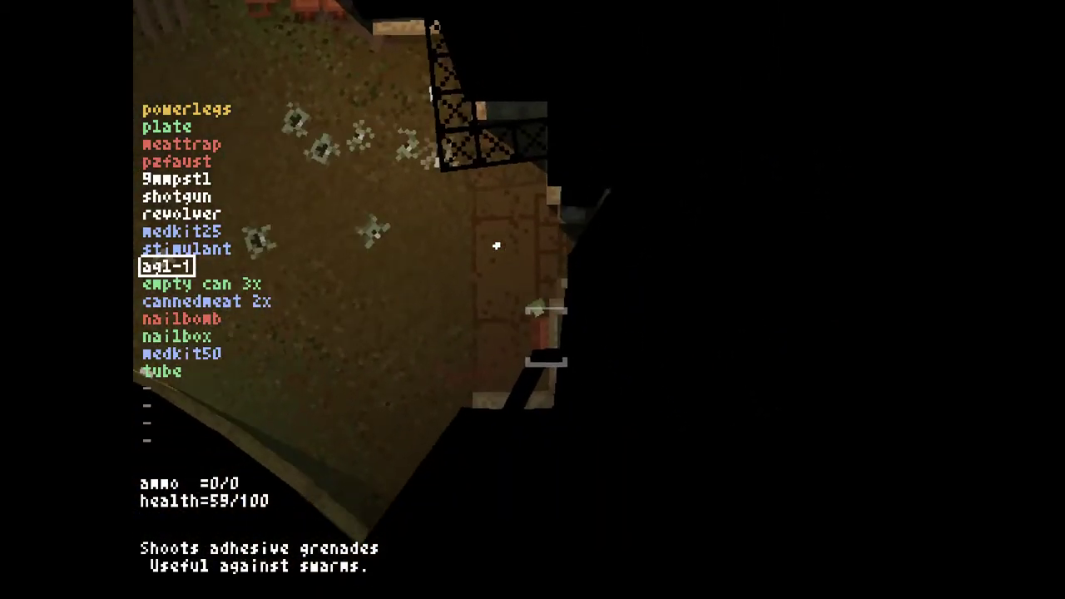
key(w)
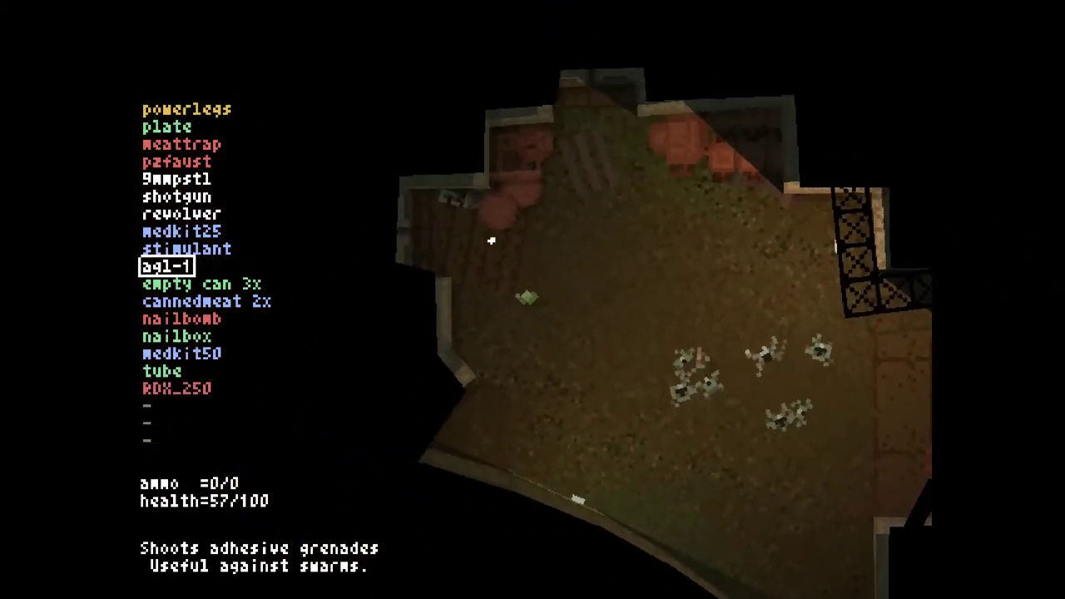
key(w)
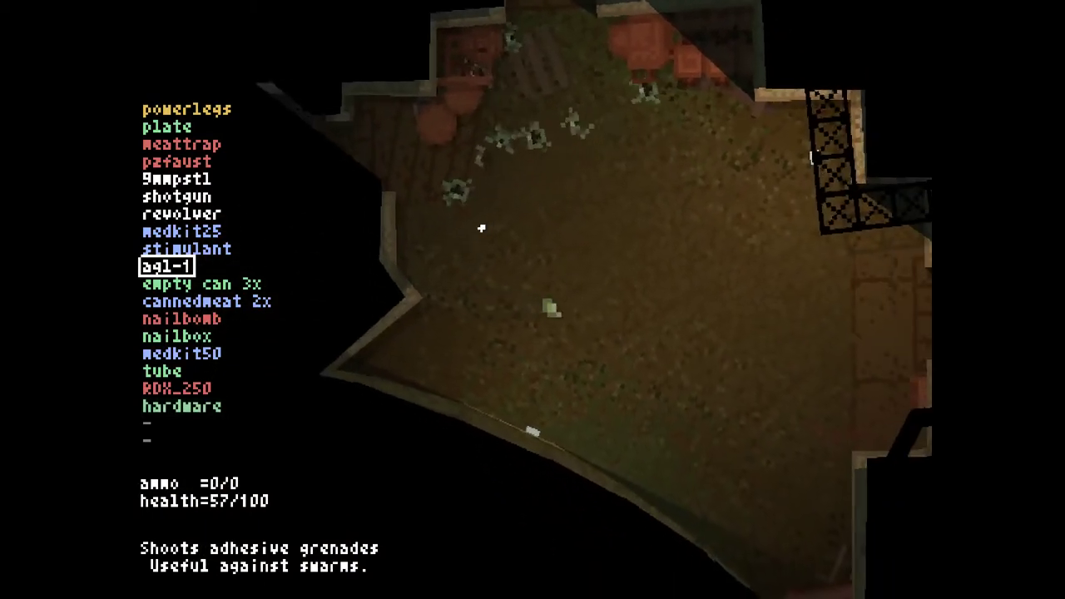
key(w)
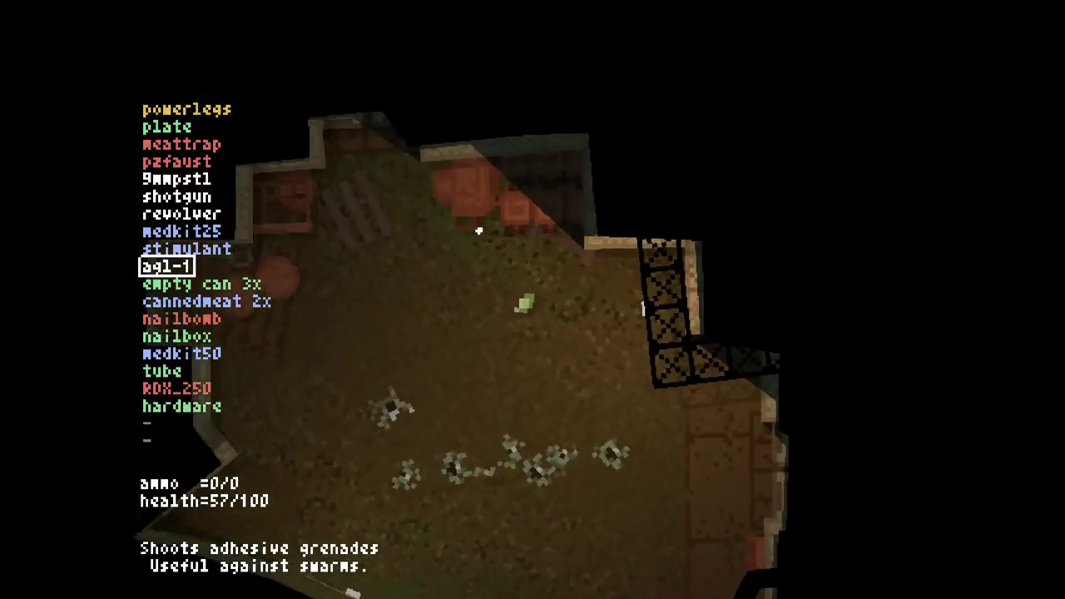
key(w)
key(w)
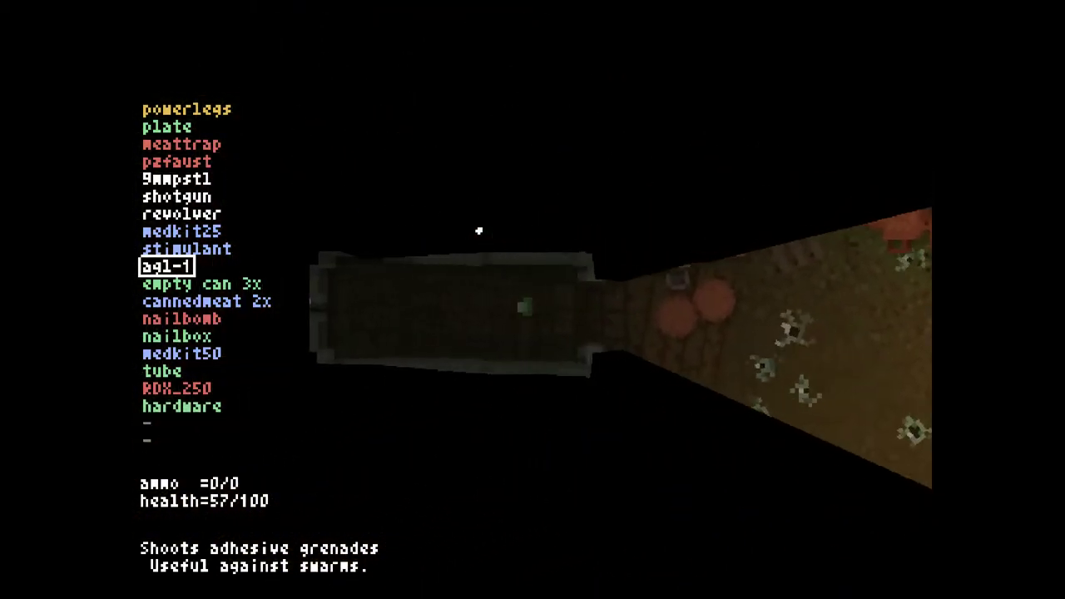
Walk through the bridge corridor and connected rooms until level 3 begins
key(w)
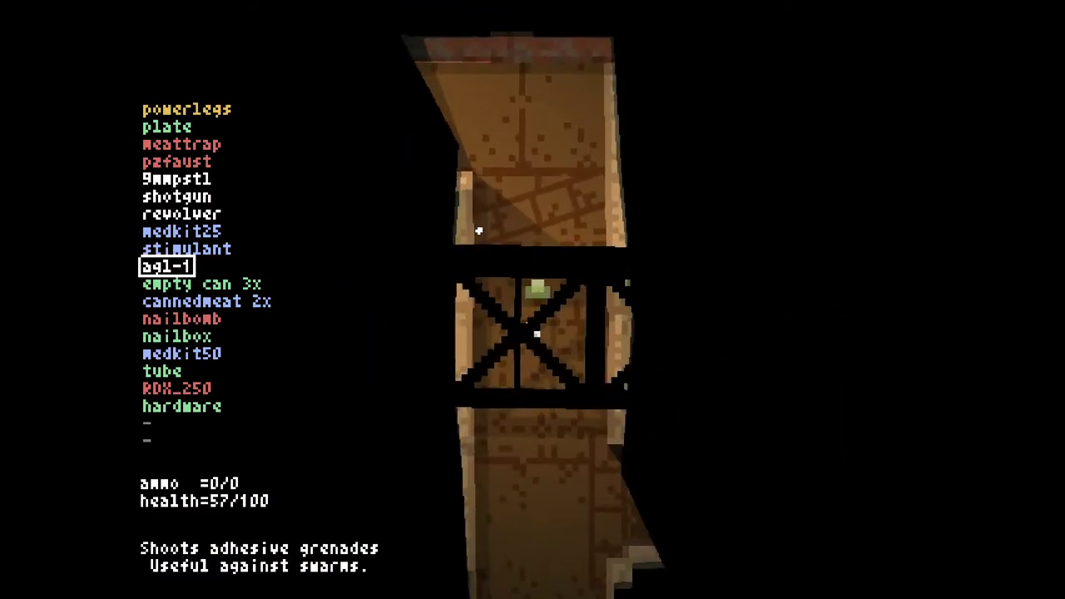
key(w)
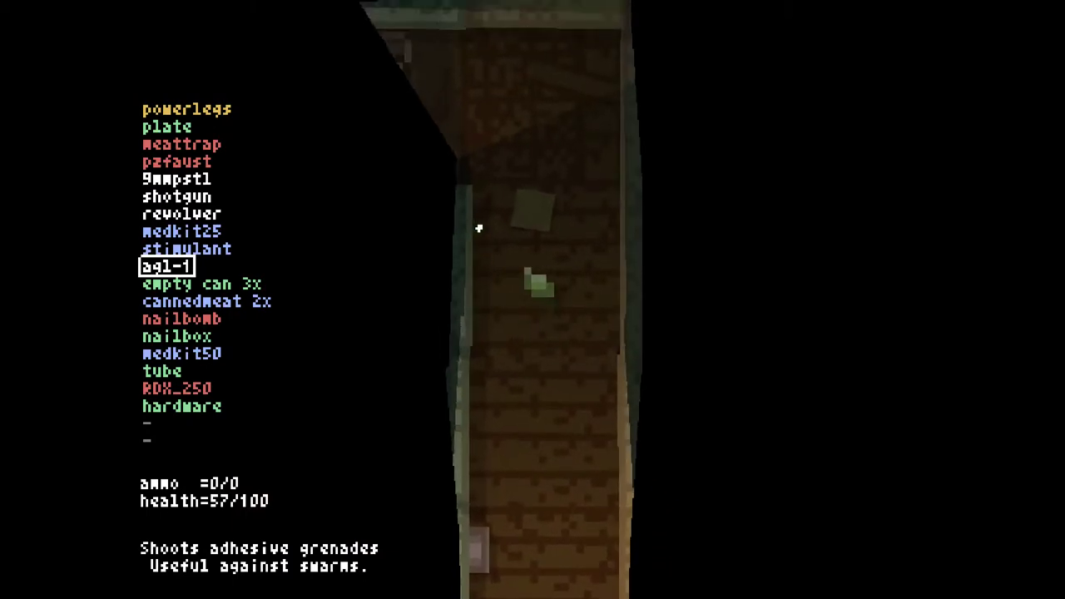
key(w)
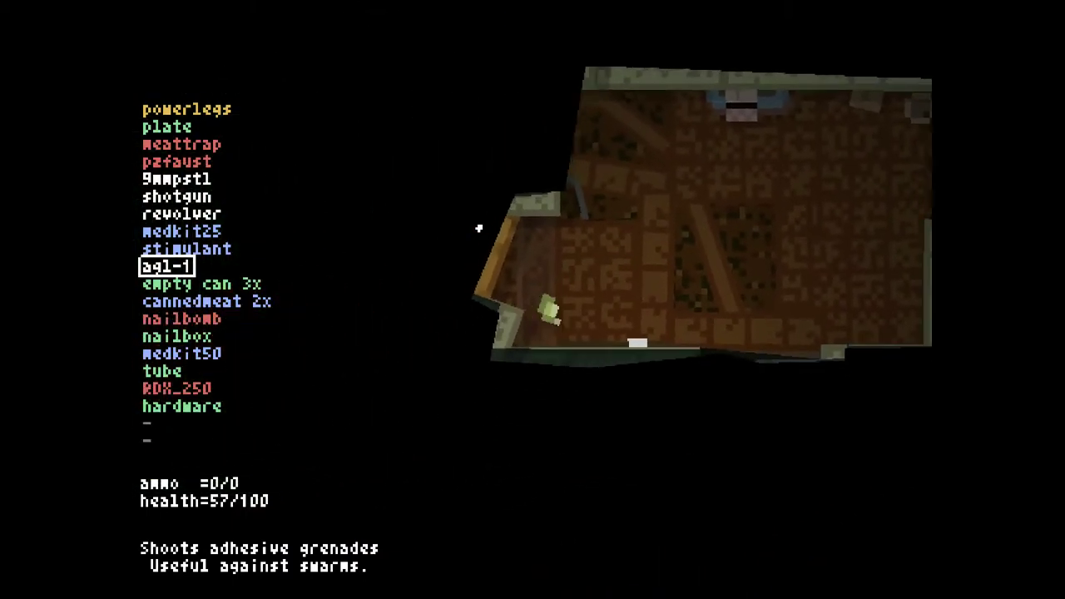
key(w)
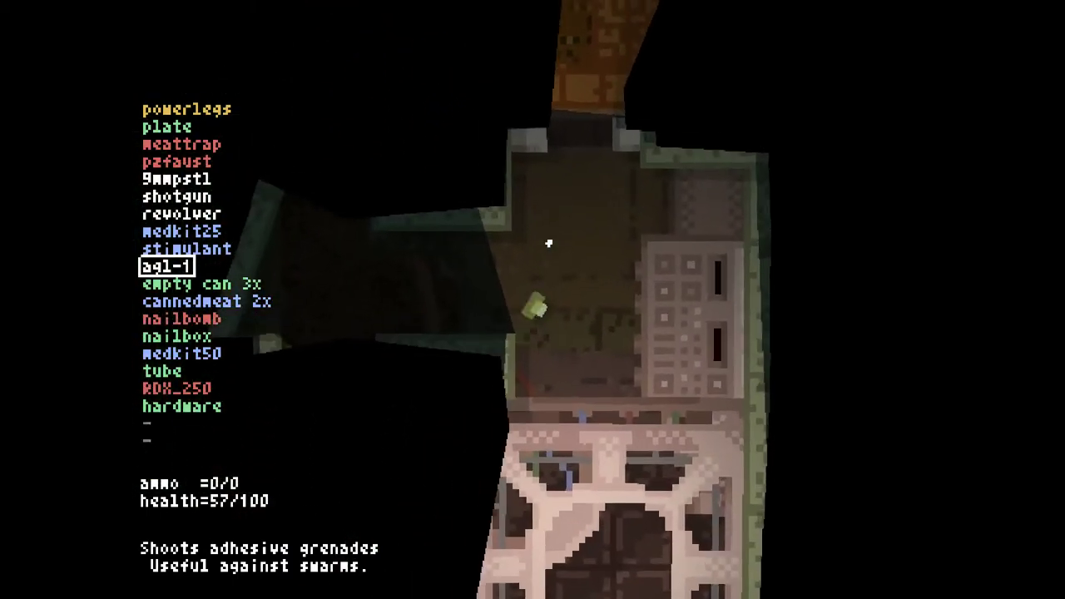
key(w)
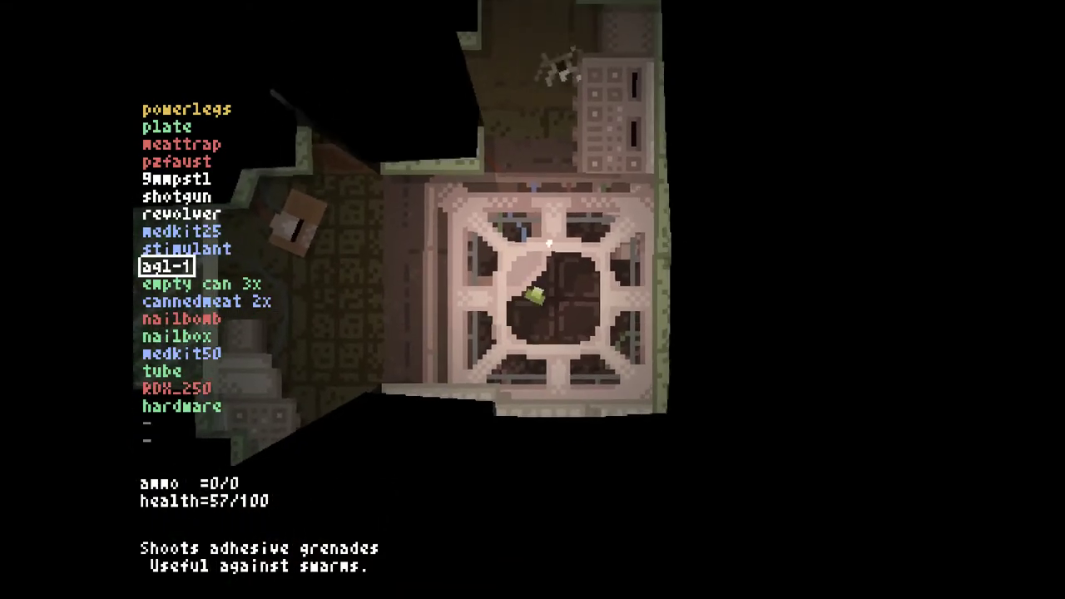
key(Tab)
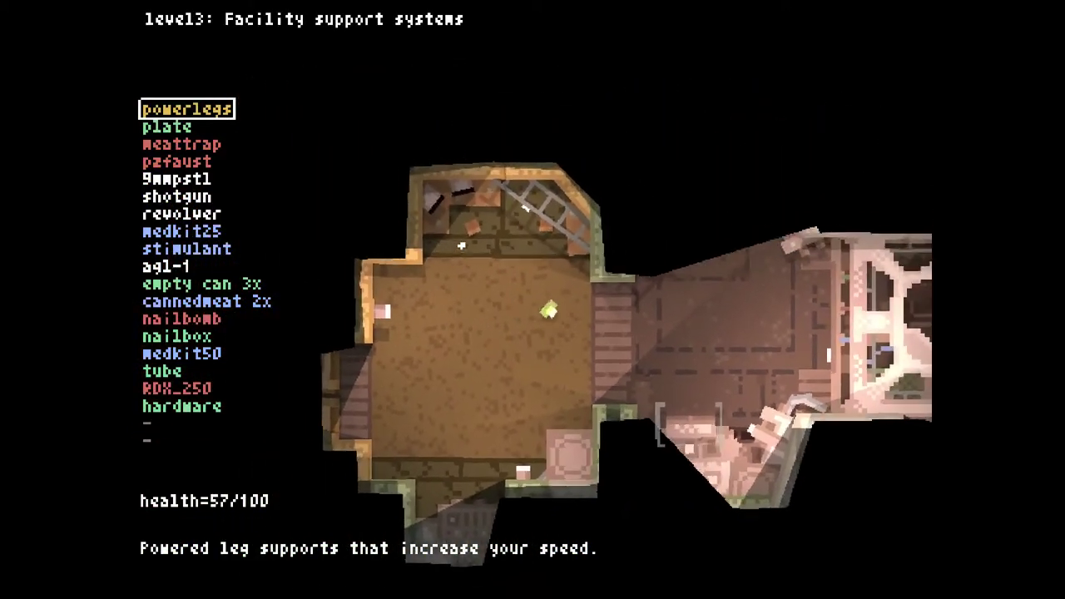
Grab the second medkit50, craft the autopistol and nailbomb, and eat canned meat to reach 77 health
key(d)
key(e)
key(d)
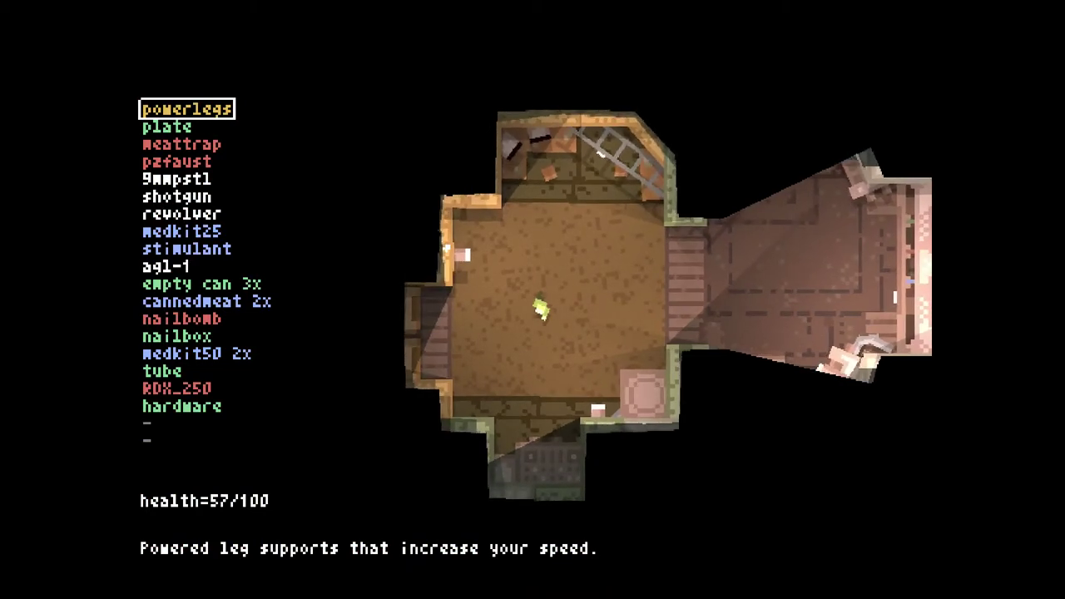
key(Up)
key(Up)
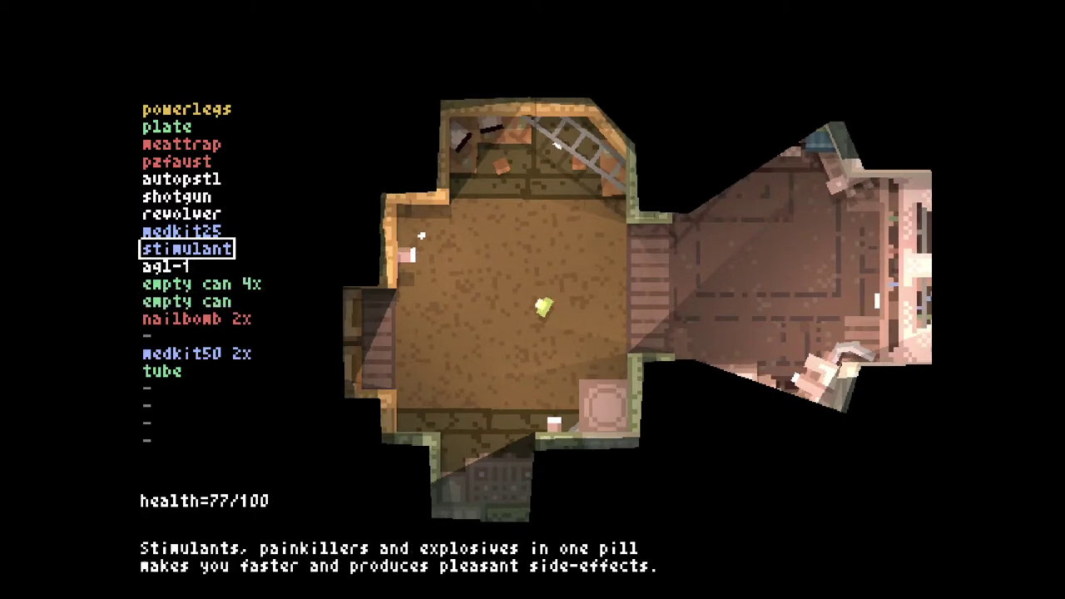
scroll(426, 237, up, 1)
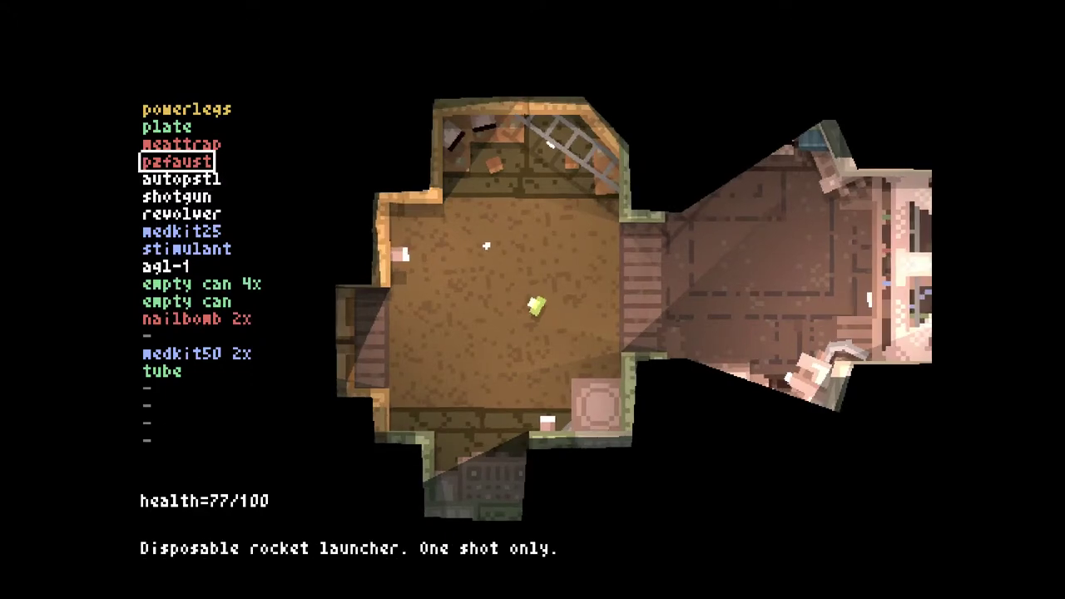
key(a)
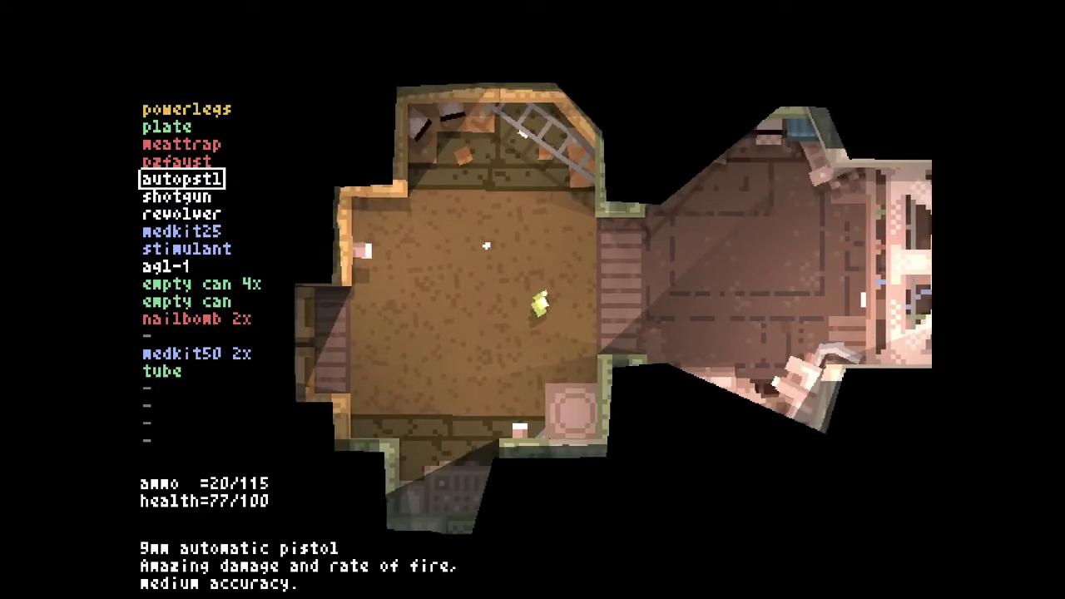
Shoot the nearby monster with the autopistol, then blast it with the shotgun
key(a)
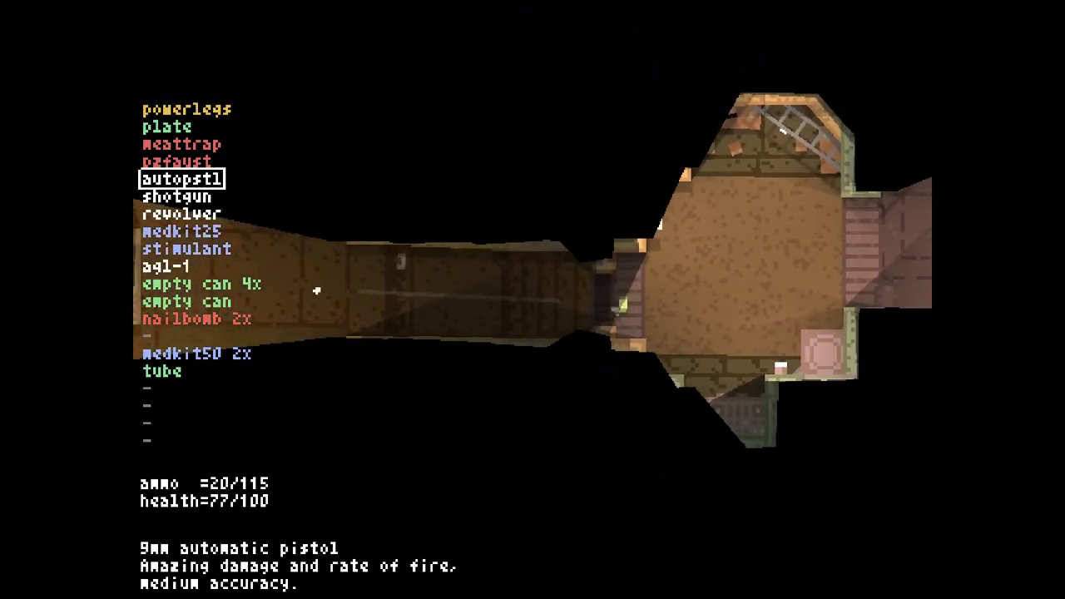
click(320, 288)
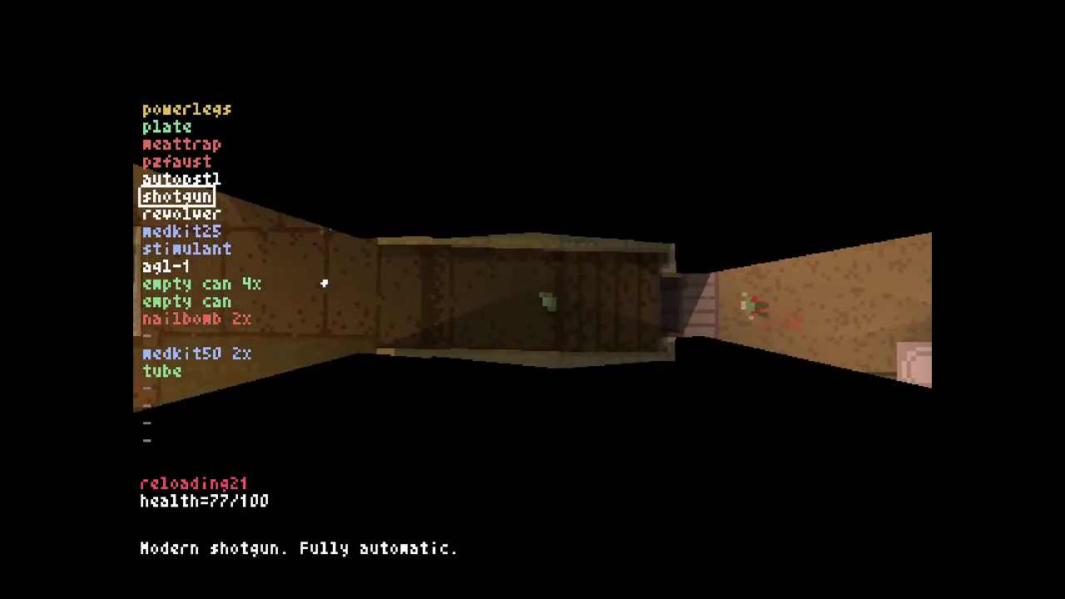
key(a)
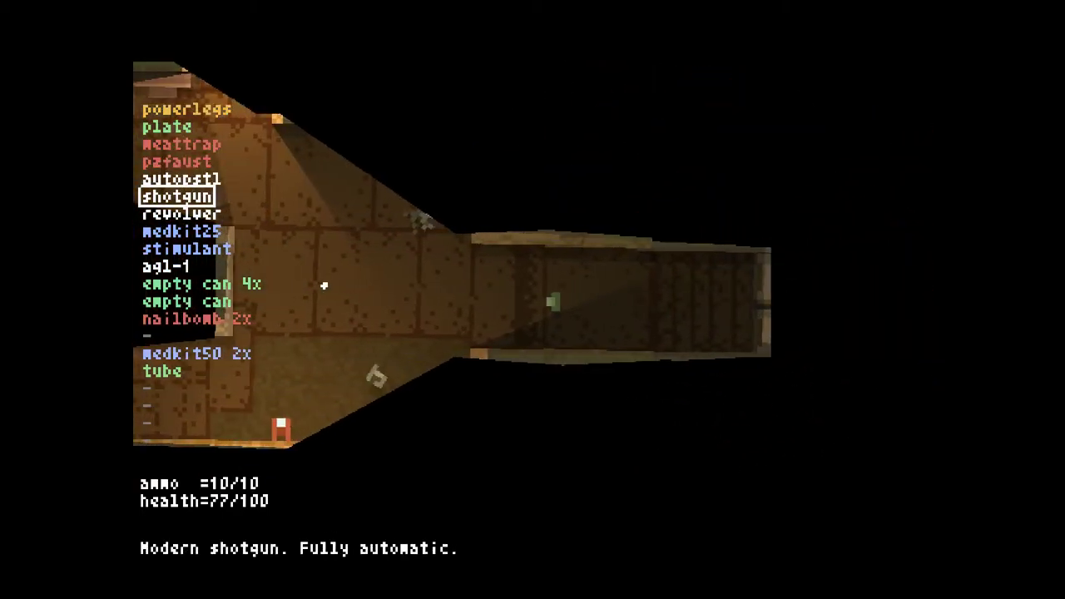
click(324, 285)
click(287, 319)
key(a)
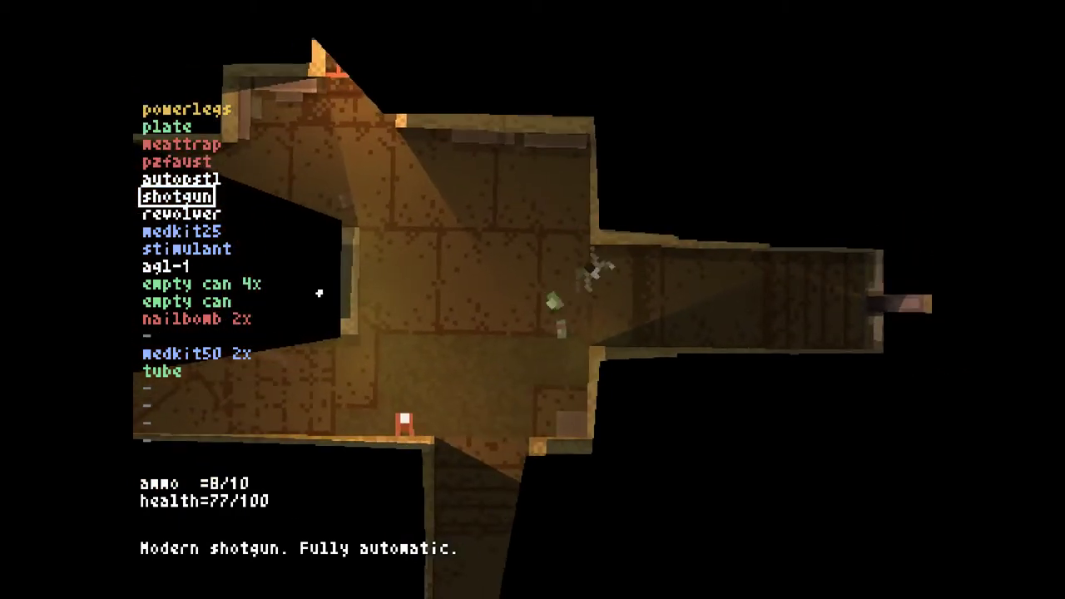
Walk through the corridor into the orange-crate room and out its left side
key(w)
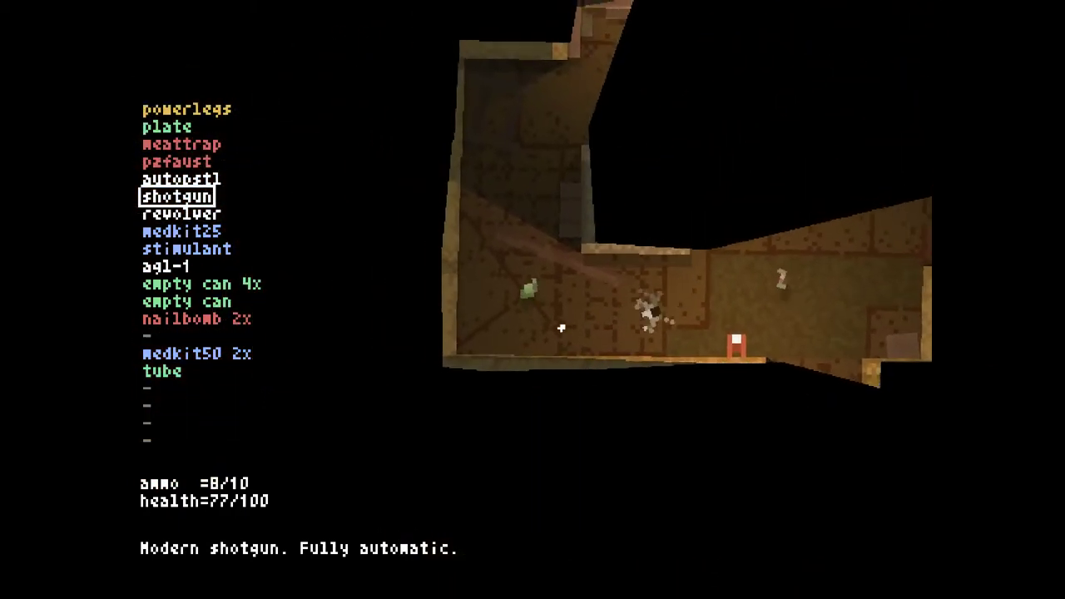
key(w)
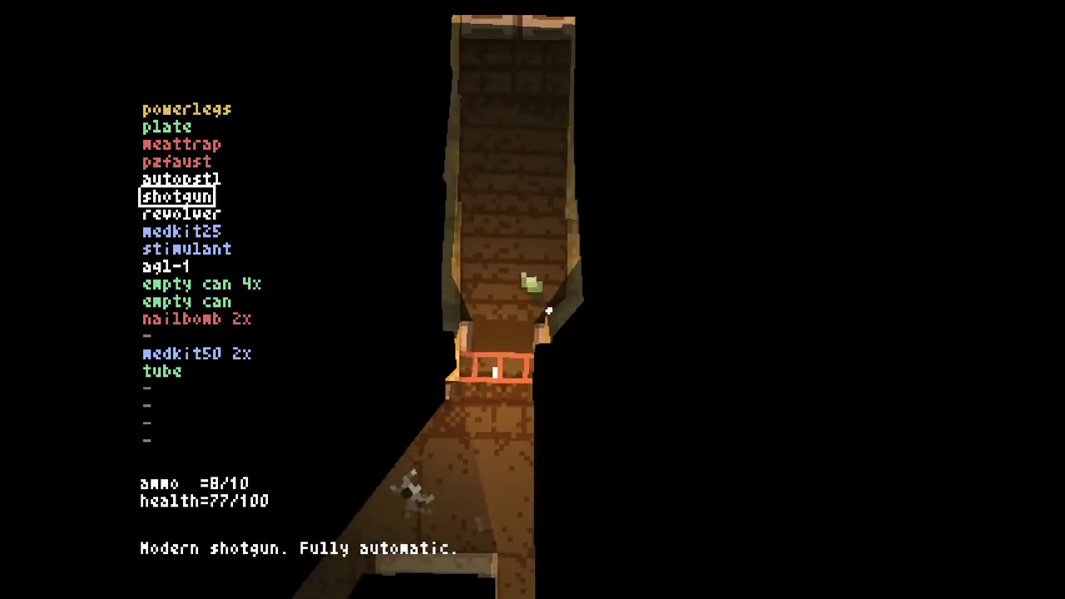
key(w)
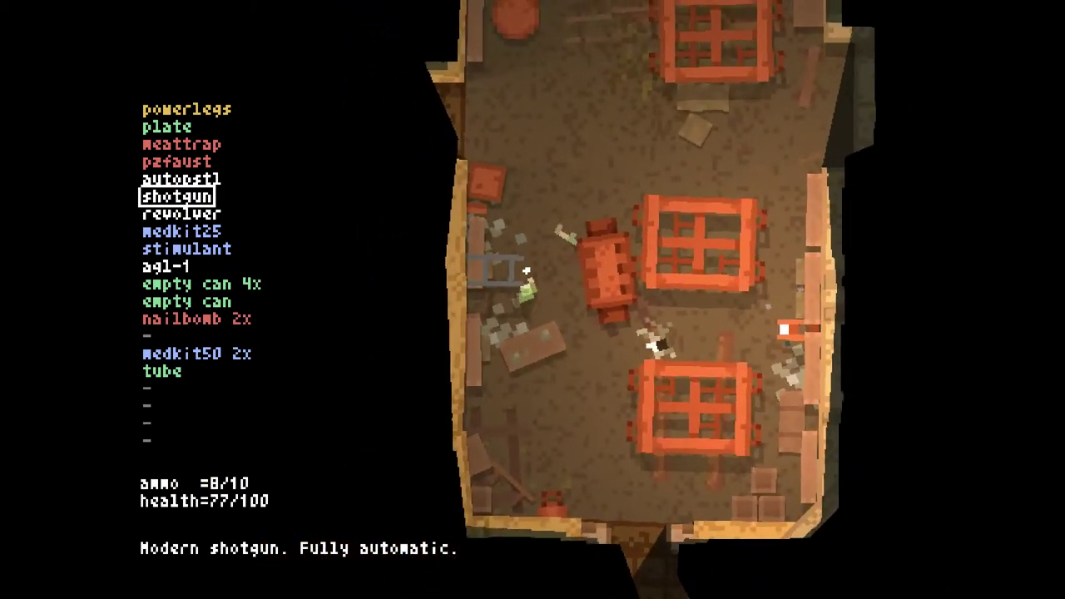
key(a)
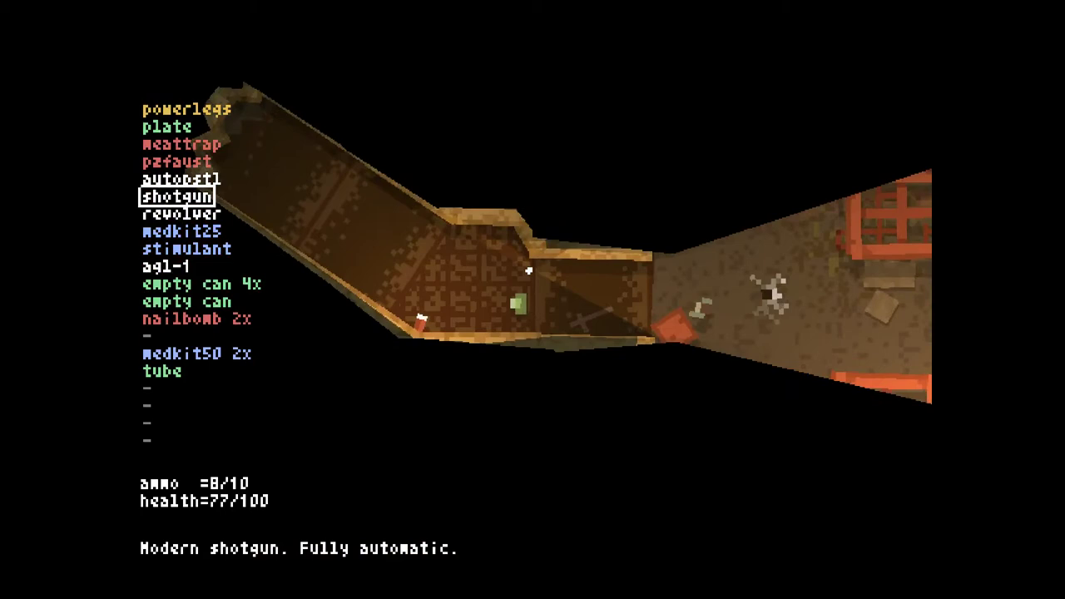
key(w)
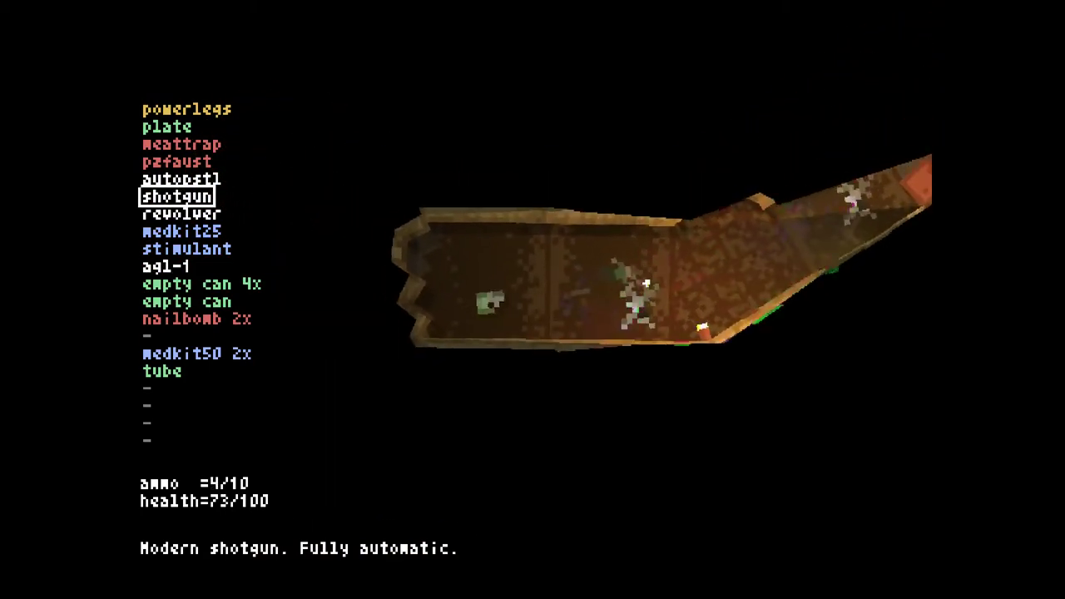
Shoot the approaching monsters, reload the shotgun, and move down the corridor, checking the map
click(655, 304)
key(w)
key(w)
key(r)
click(314, 221)
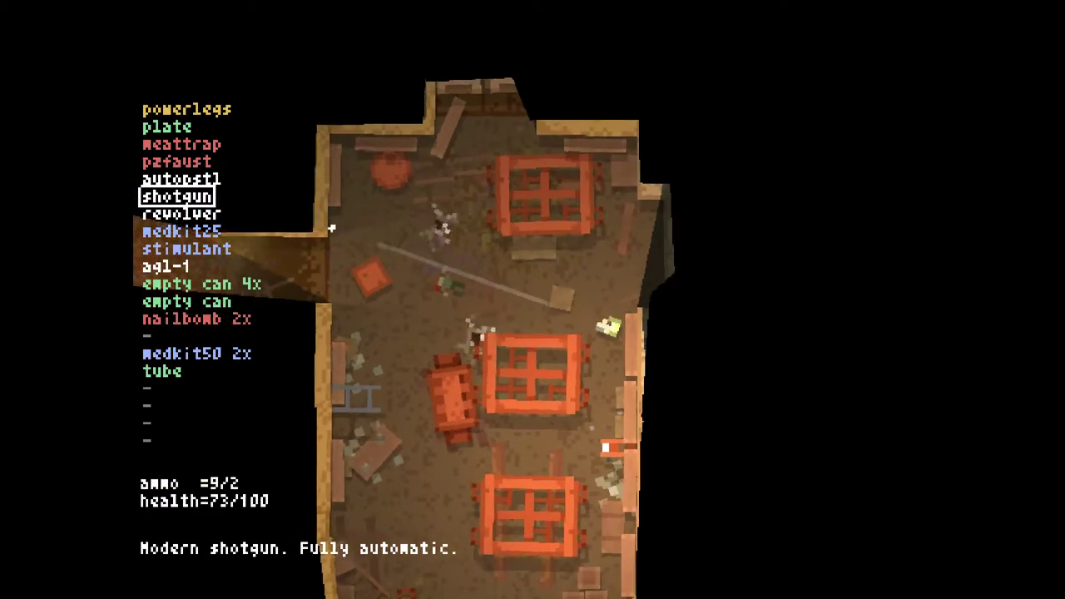
key(w)
key(w)
key(s)
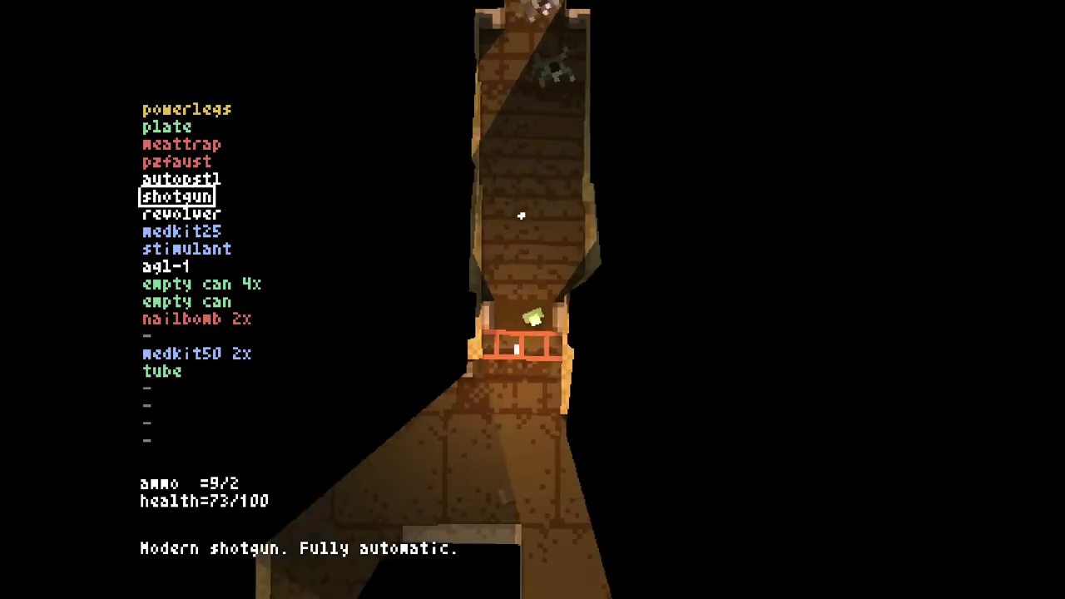
key(Tab)
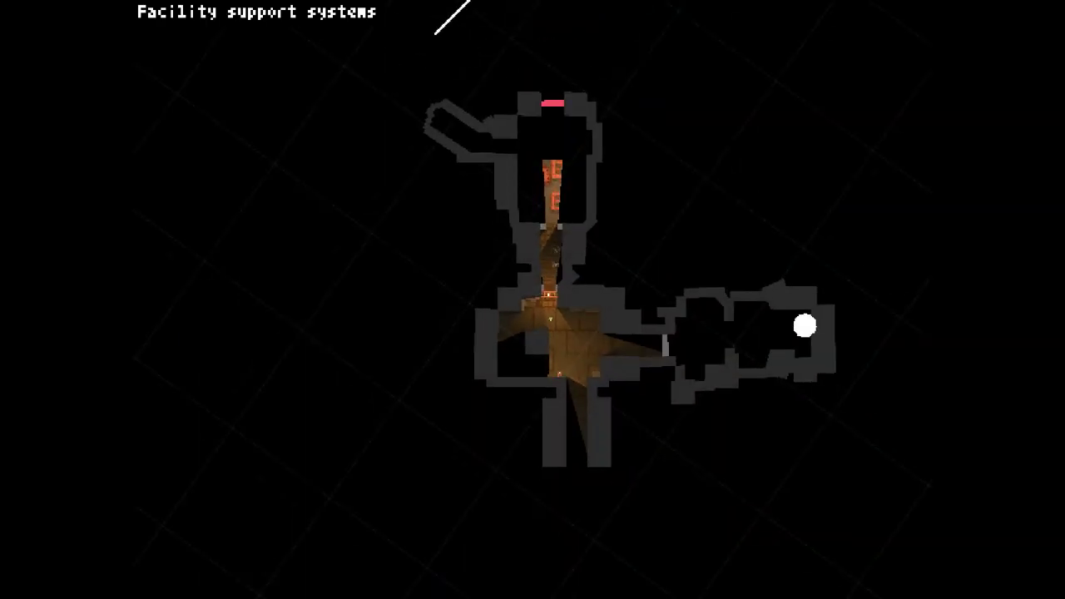
key(Tab)
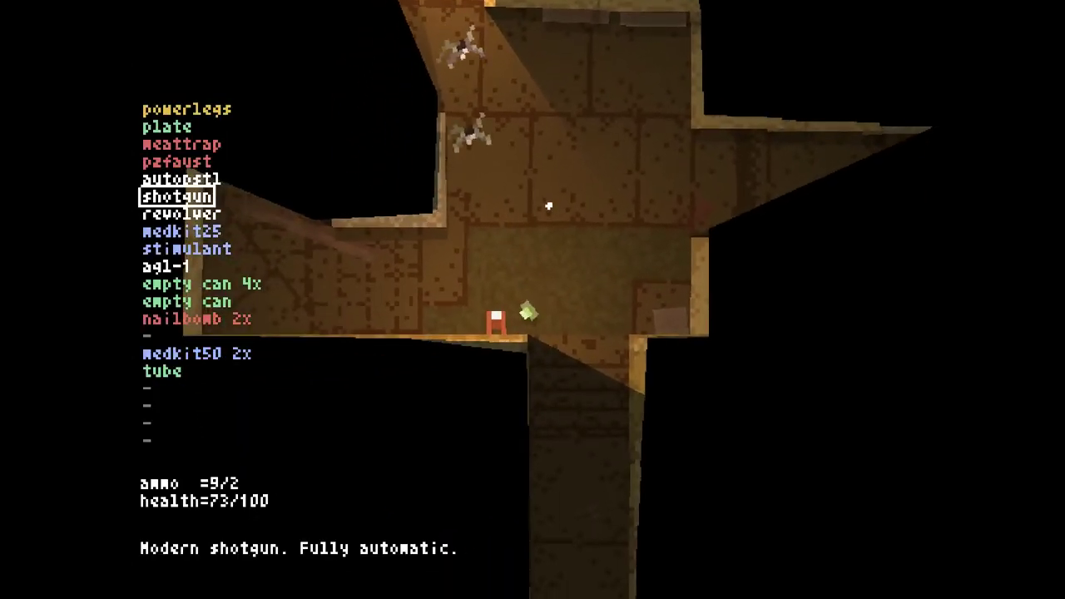
key(w)
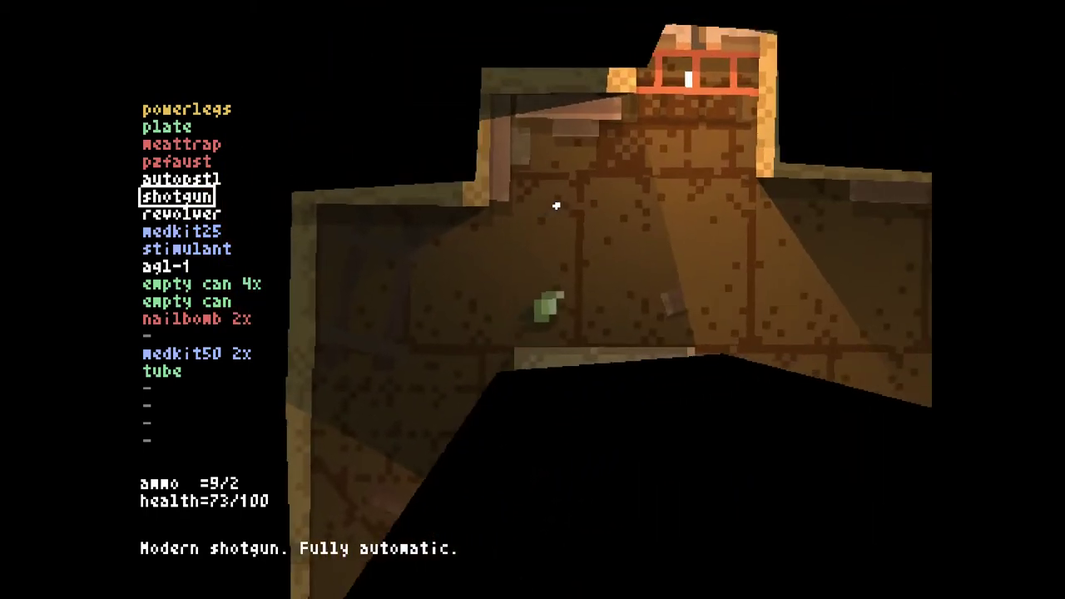
scroll(556, 205, up, 1)
scroll(556, 205, up, 1)
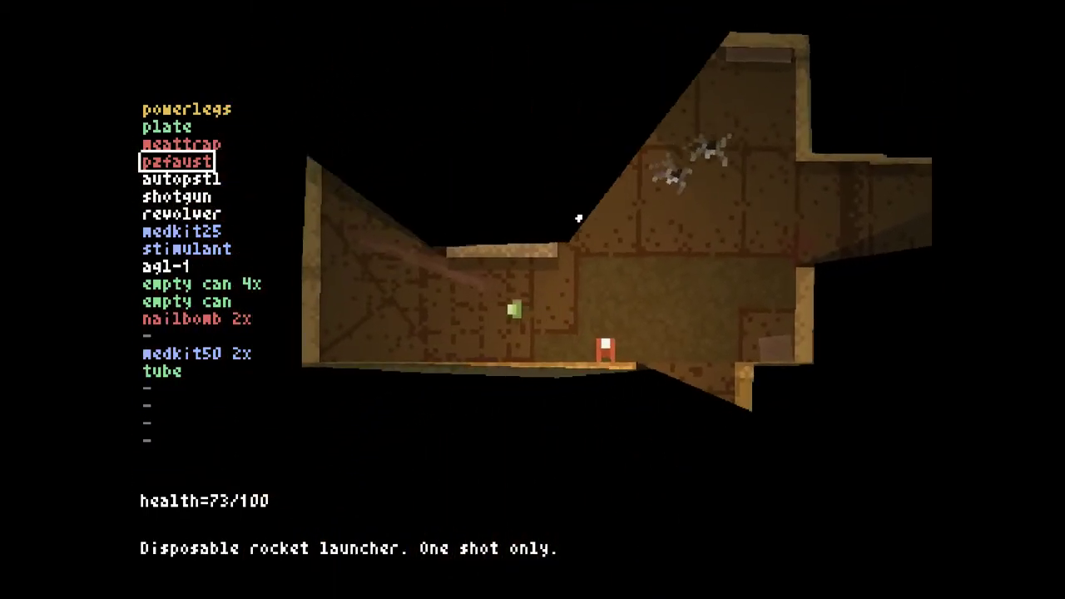
scroll(539, 206, down, 1)
Cycle the weapon list through autopstl and agl-1, glance at the level map, and walk north
key(w)
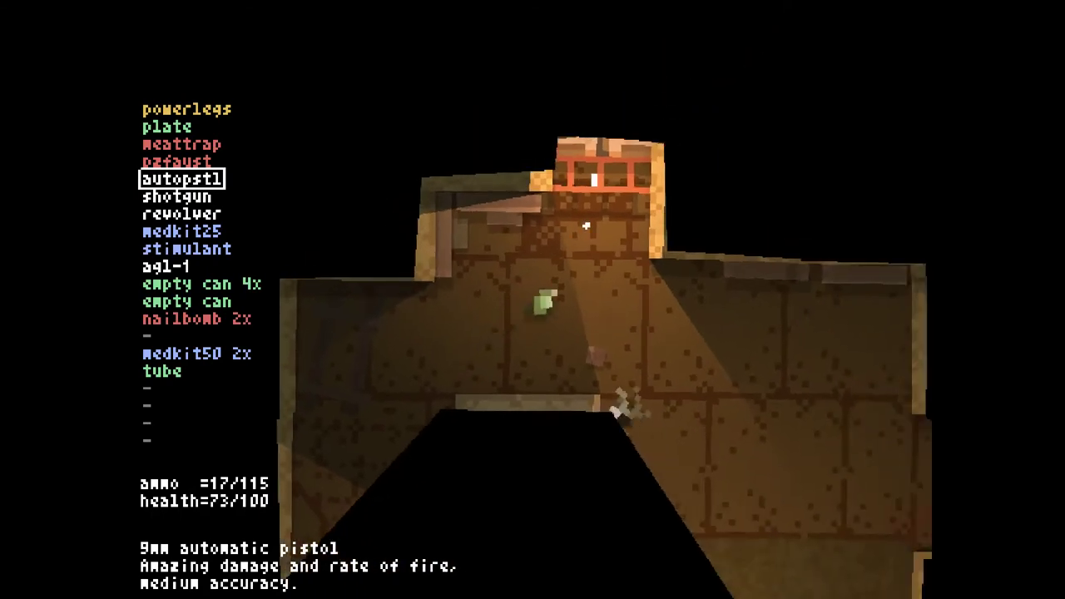
scroll(585, 225, down, 1)
scroll(585, 225, down, 4)
key(w)
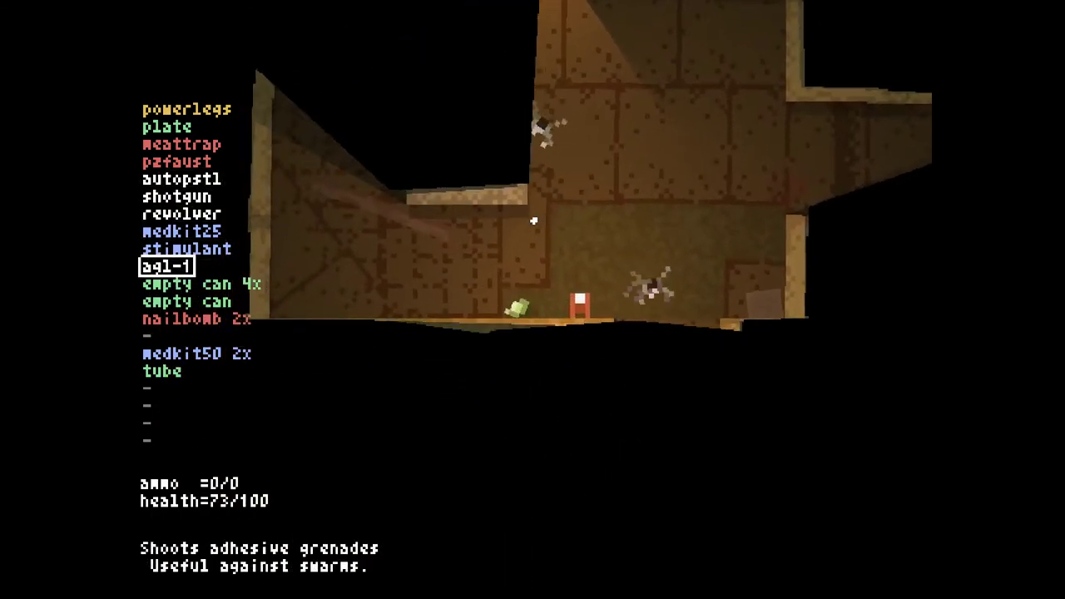
scroll(534, 221, down, 2)
key(w)
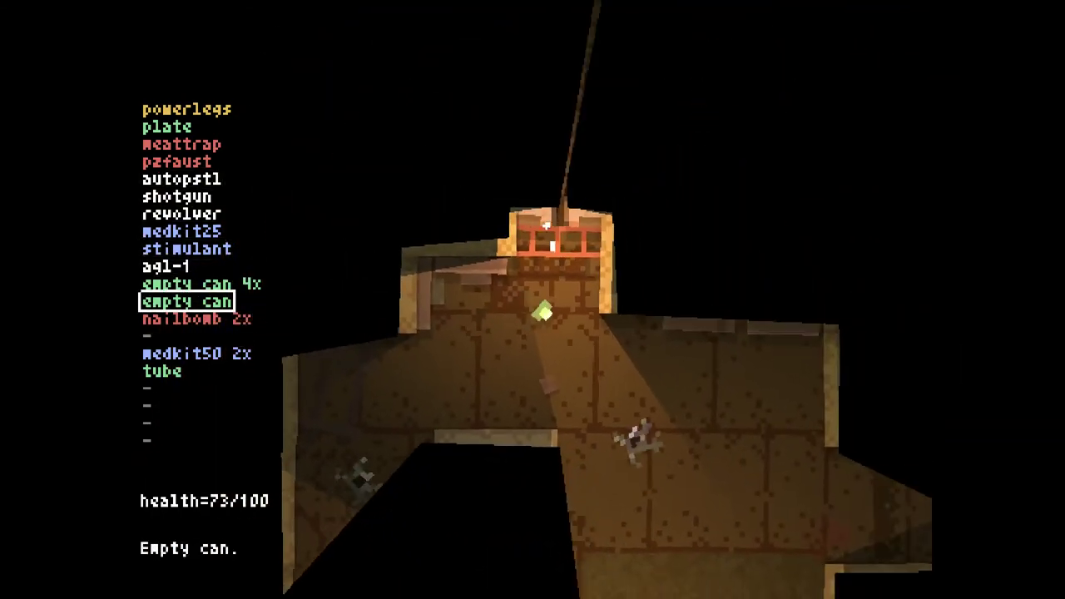
key(w)
scroll(541, 226, up, 2)
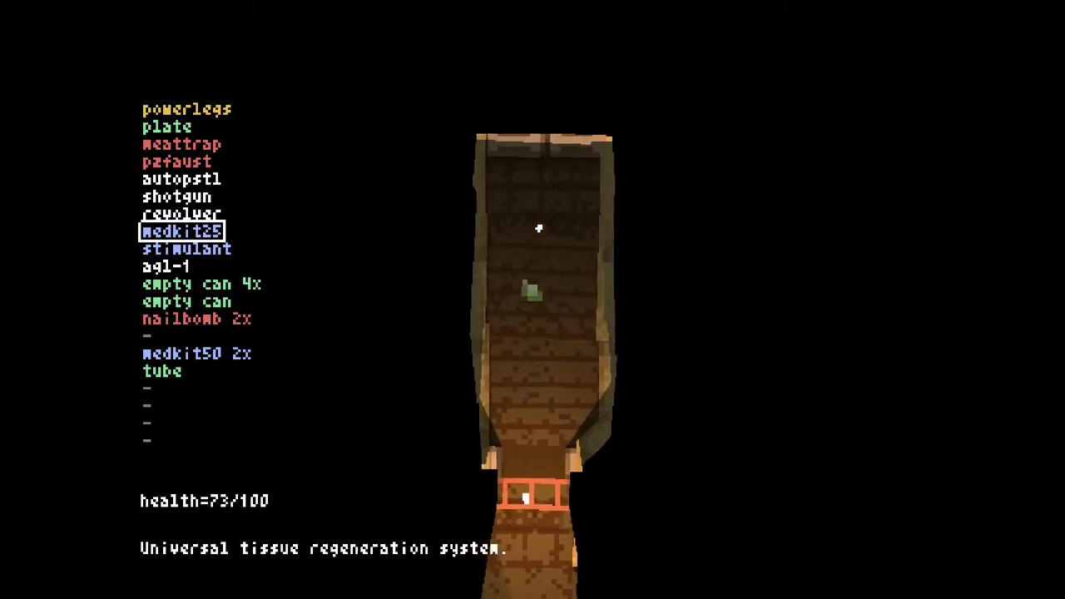
scroll(539, 229, up, 2)
key(Tab)
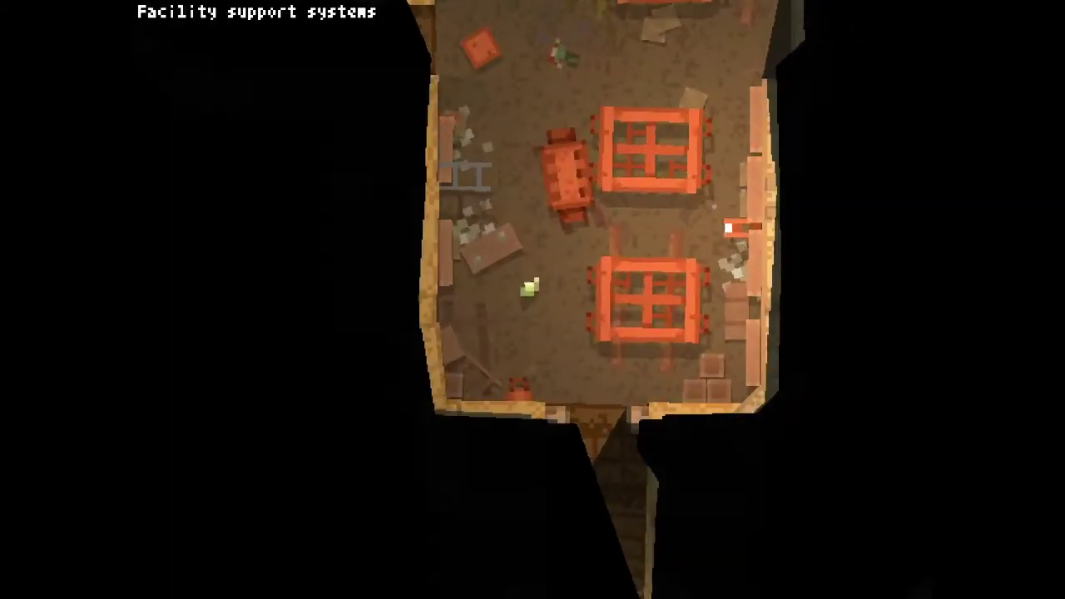
key(Tab)
key(w)
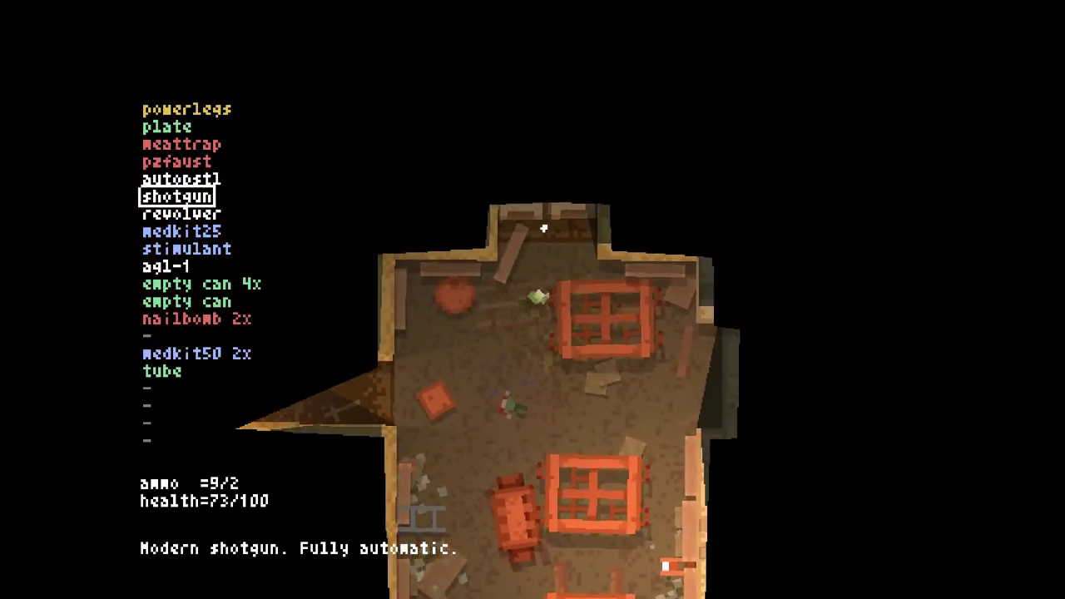
key(w)
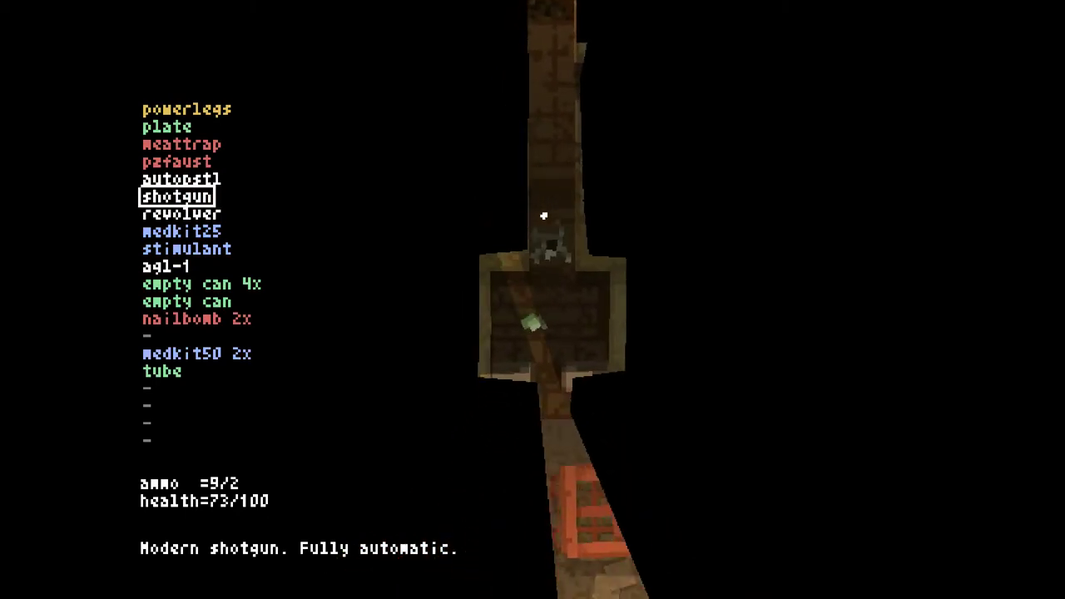
Walk south into the narrow corridor and deploy a meattrap
key(s)
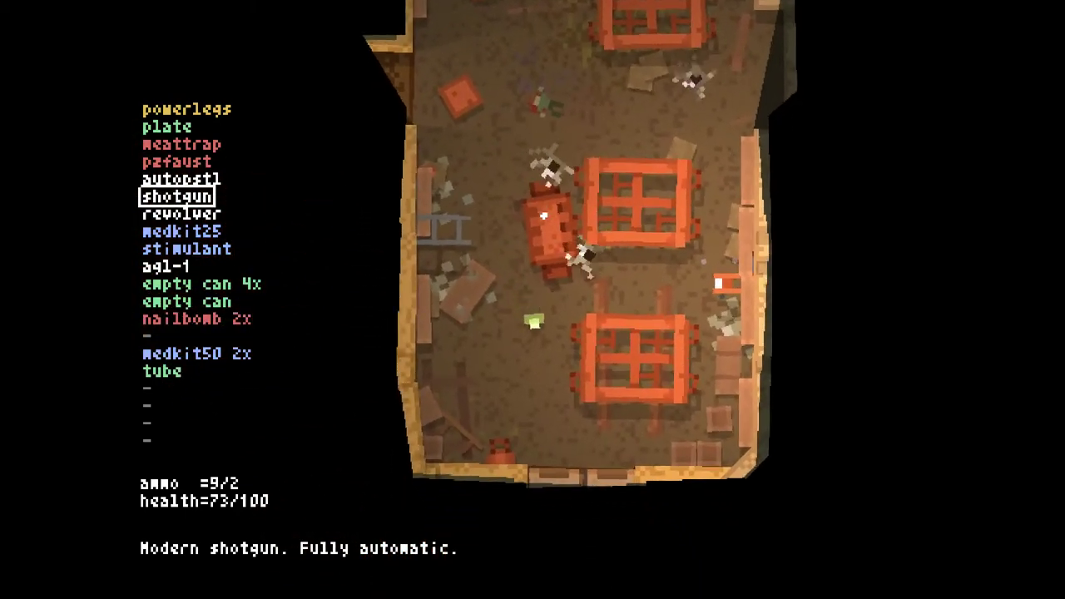
key(Up)
key(Up)
key(Up)
key(s)
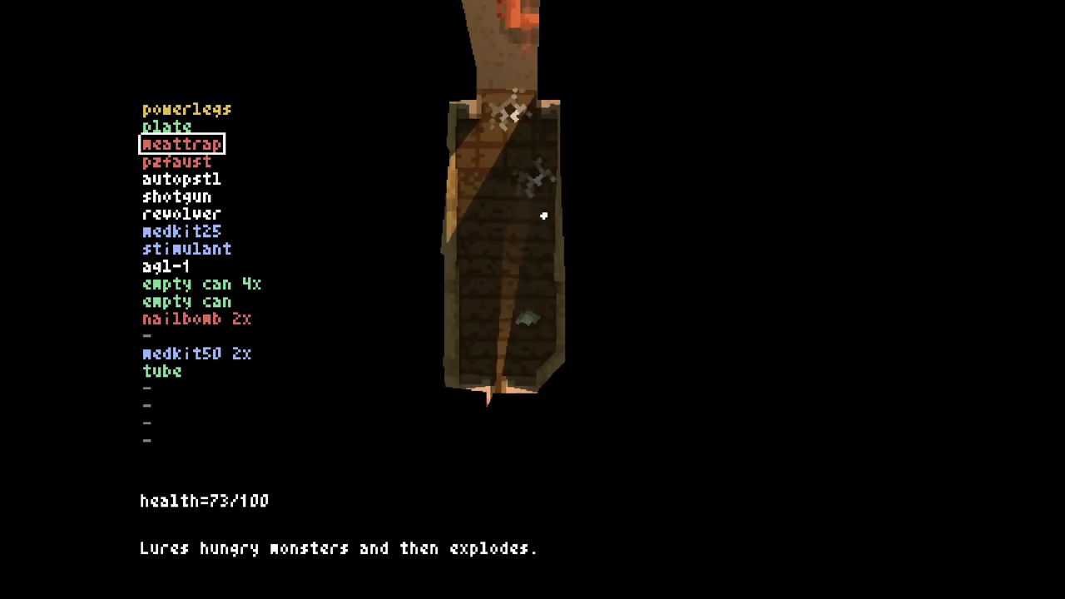
key(Return)
key(s)
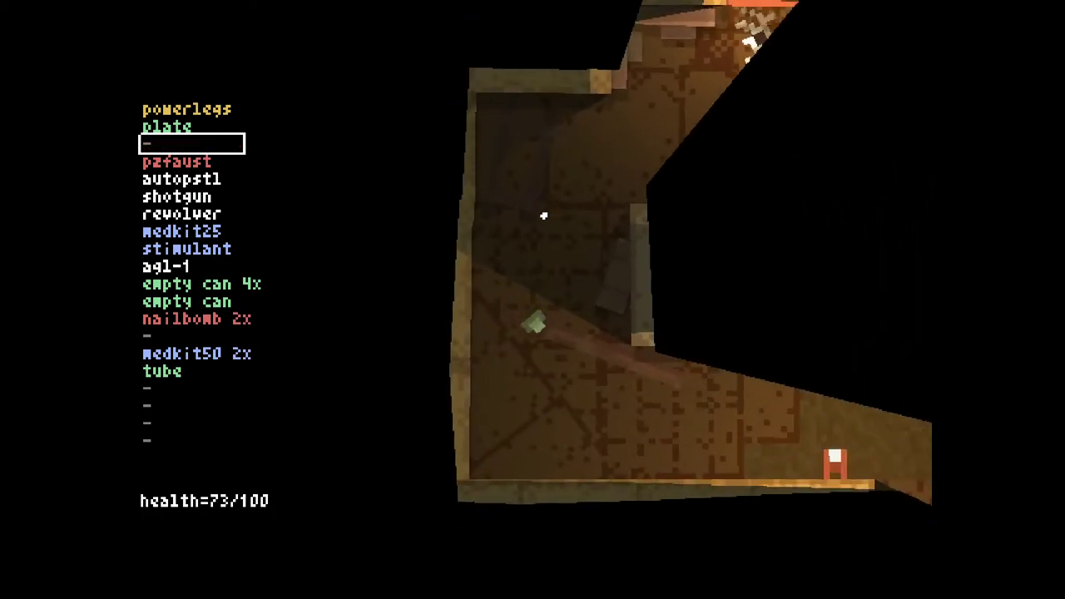
key(s)
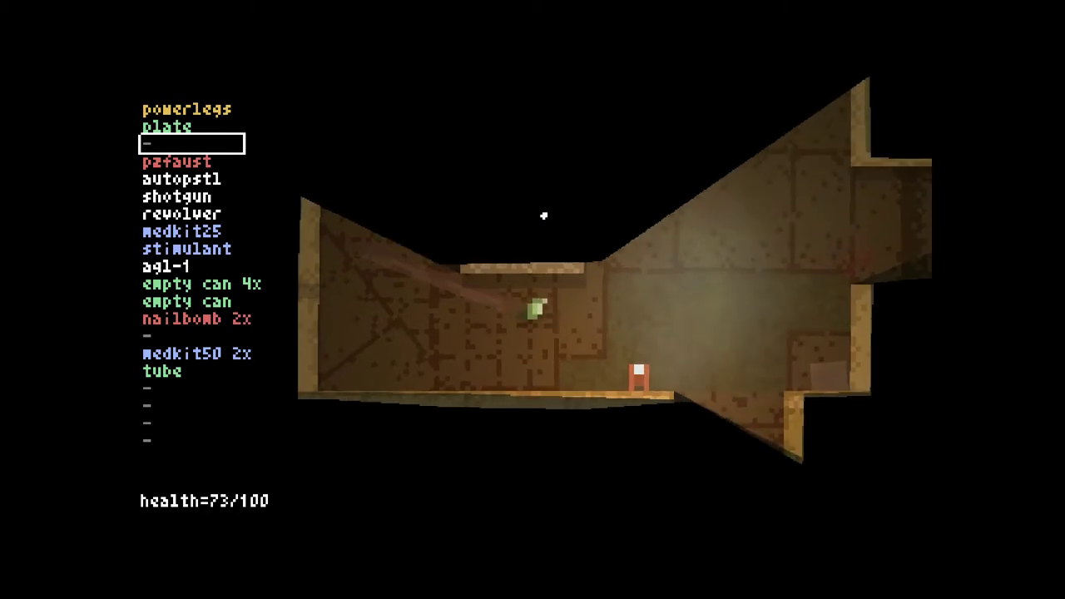
Swap past the pzfaust to the autopistol and fire at the enemies
key(w)
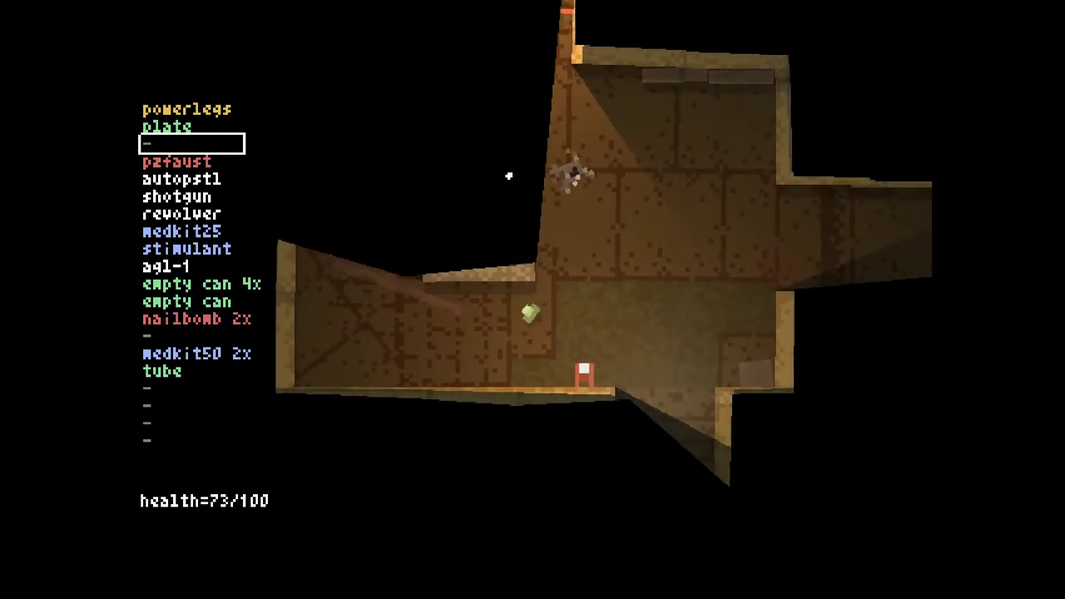
key(w)
key(Down)
key(Down)
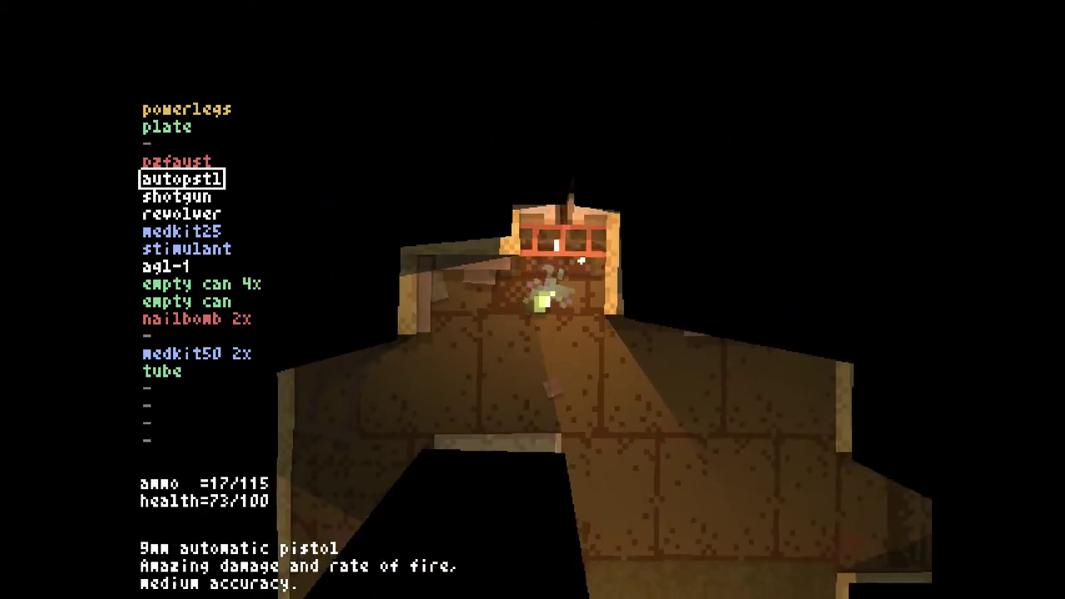
key(w)
click(309, 243)
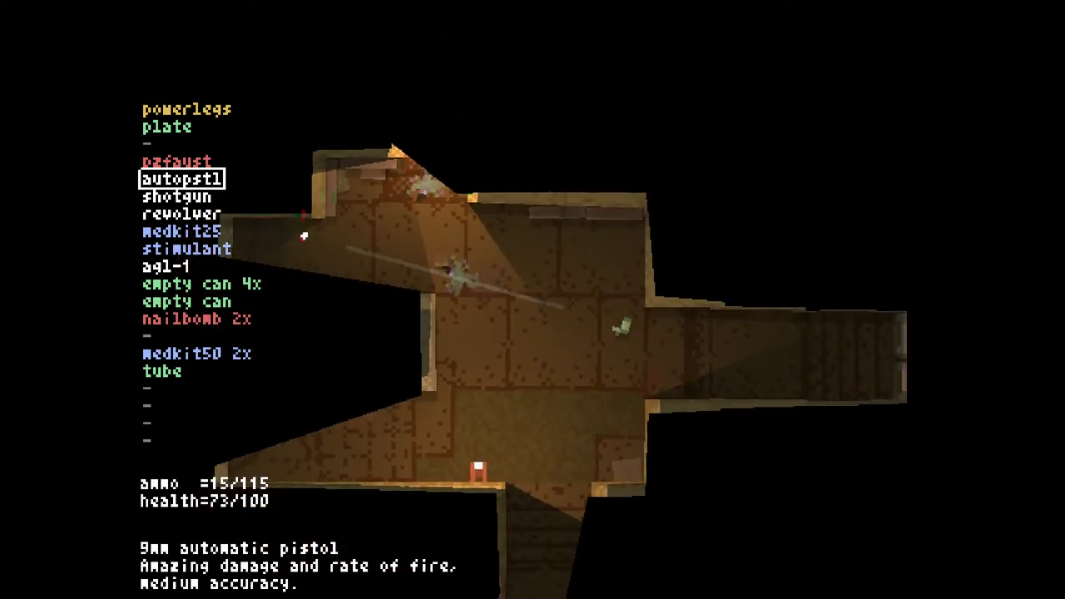
Go north through the red gate and left into the room, opening the facility map
key(w)
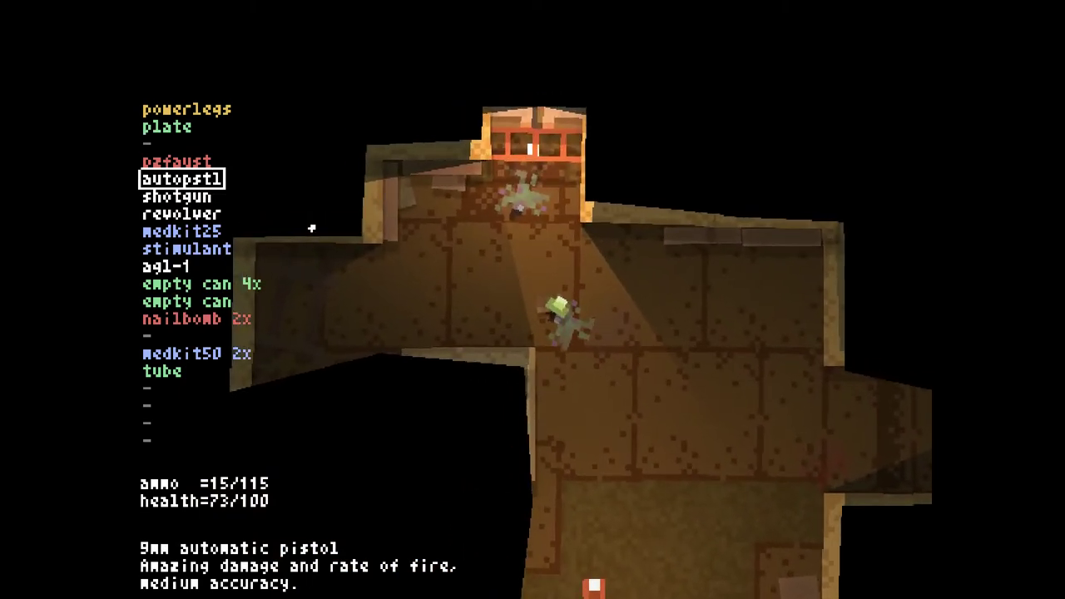
key(w)
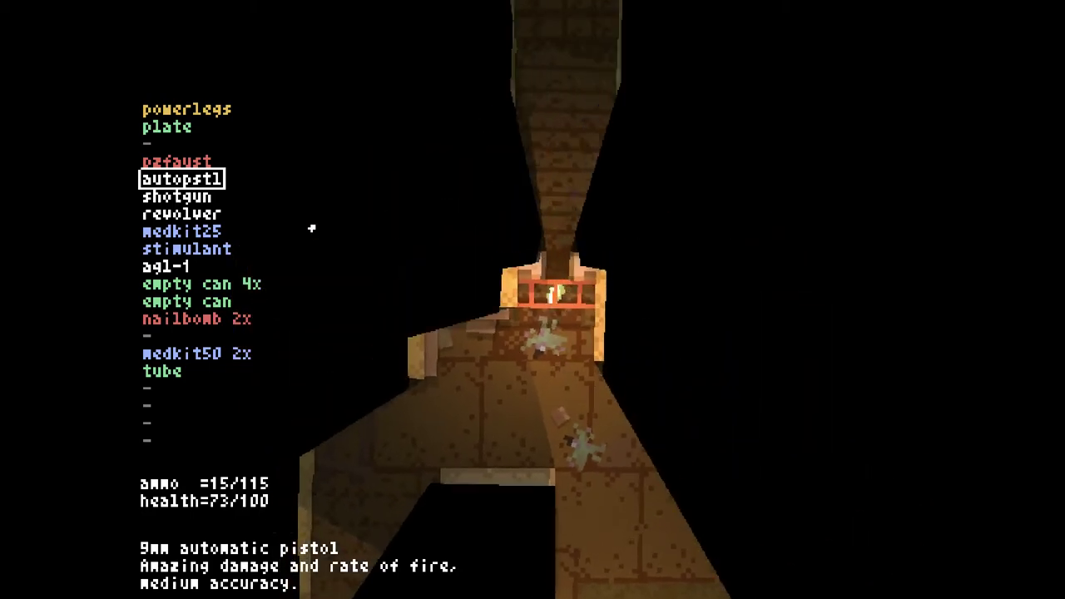
key(w)
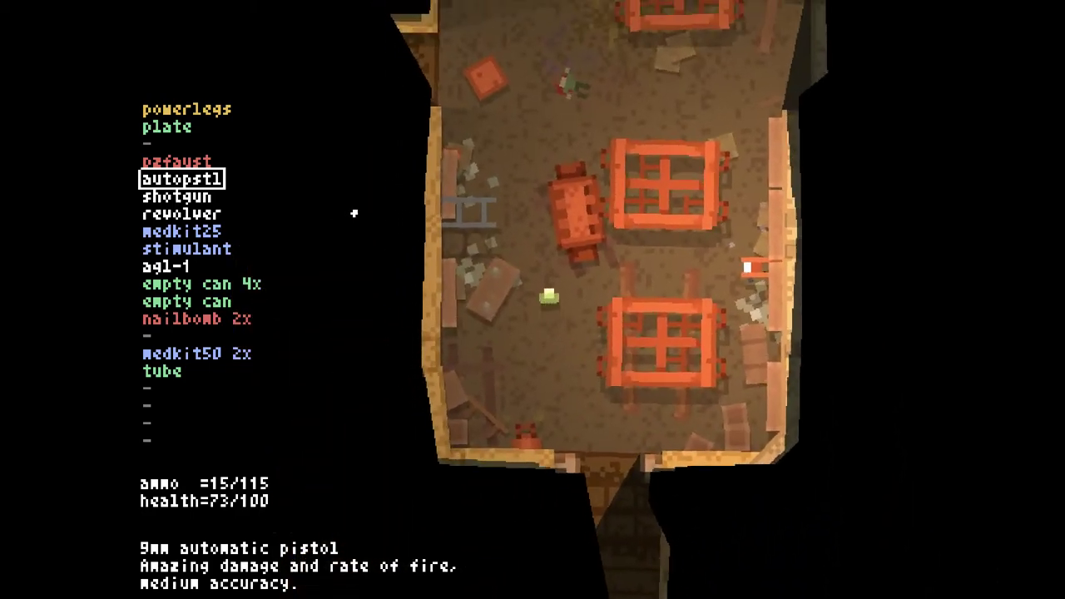
key(Tab)
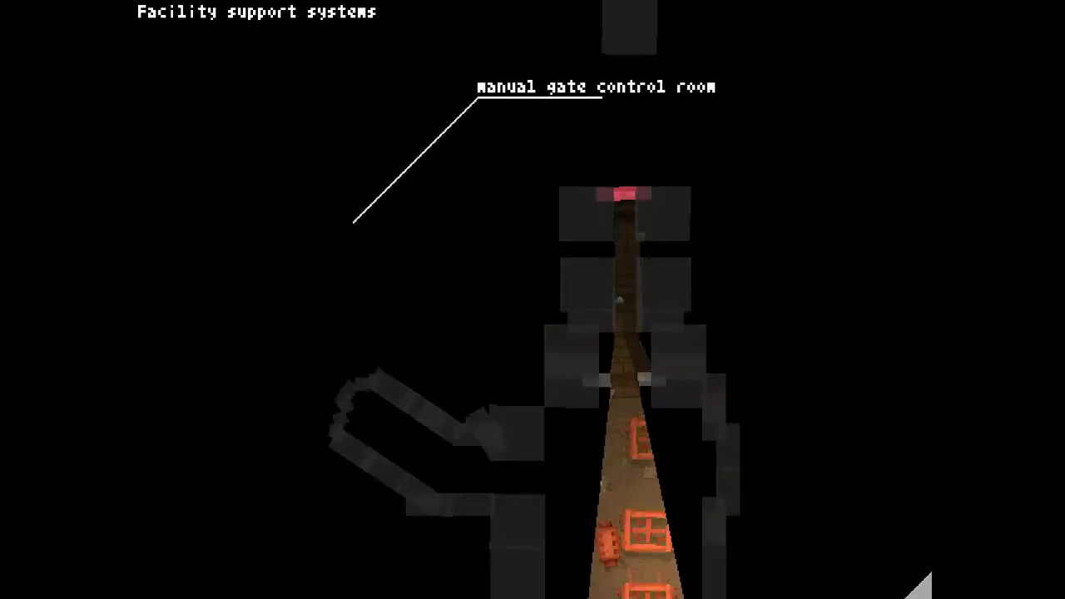
key(Tab)
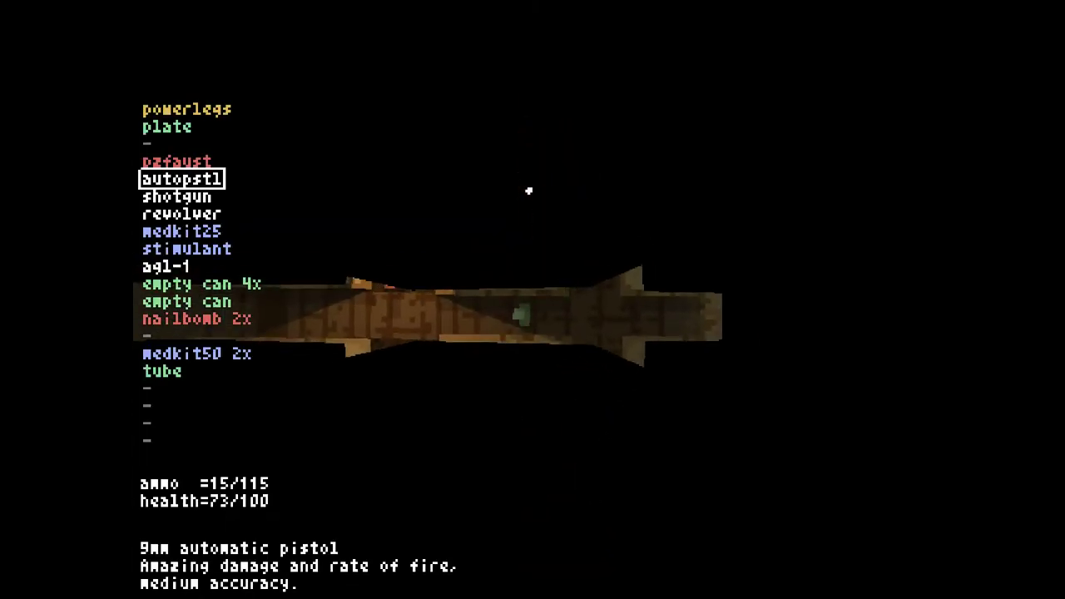
key(a)
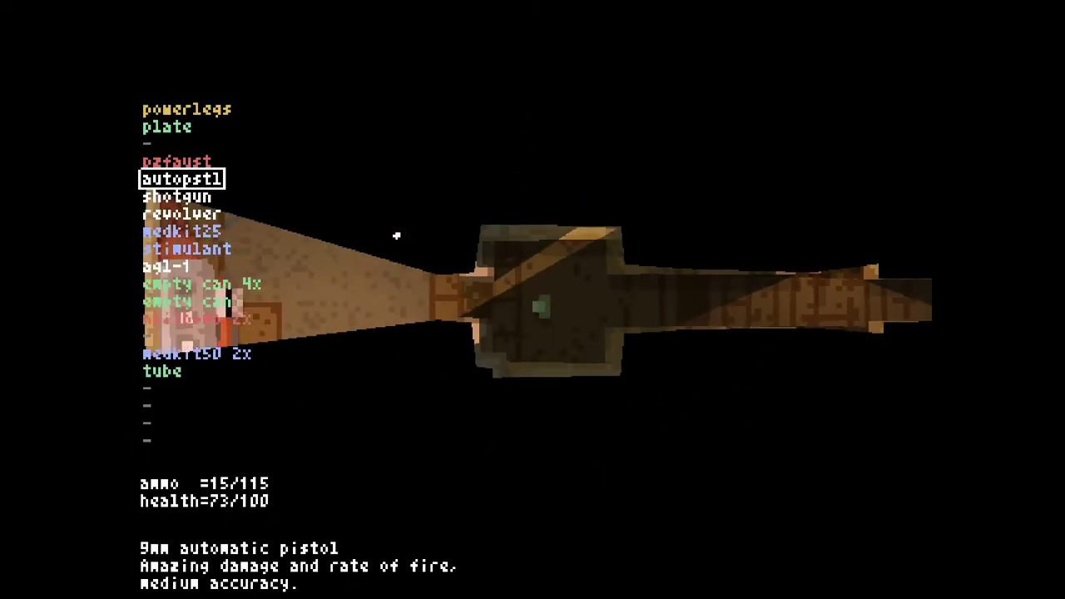
key(a)
key(Tab)
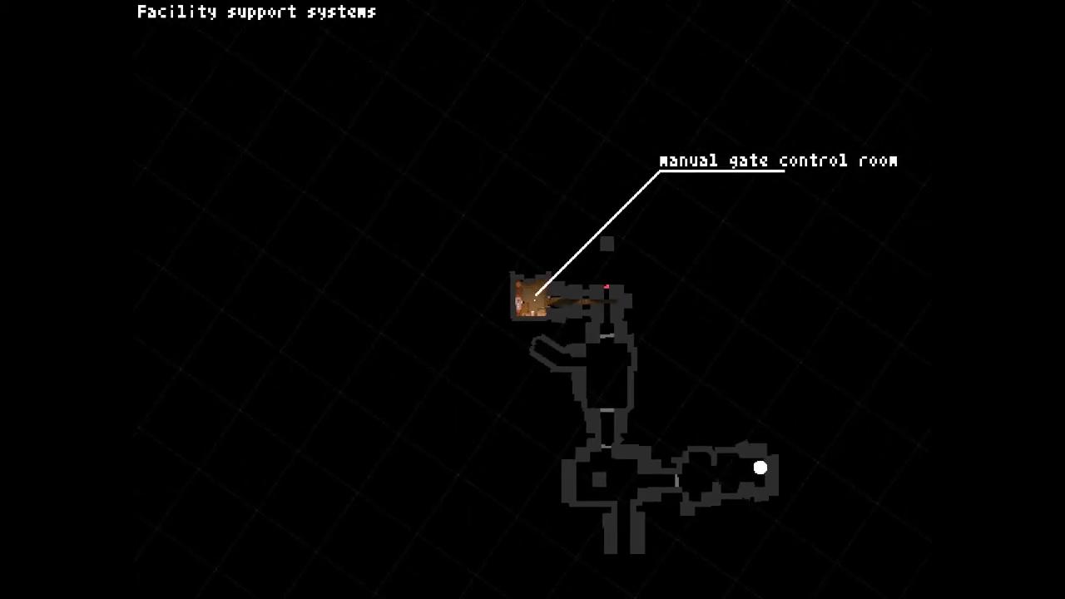
scroll(532, 299, up, 3)
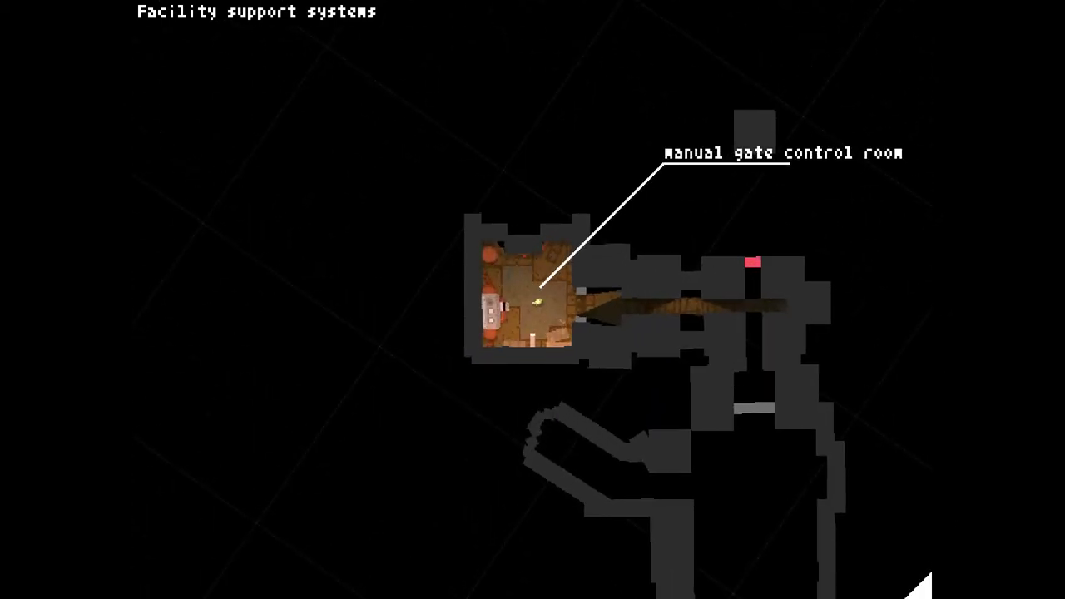
Close the map and resume play in the manual gate control room
key(Tab)
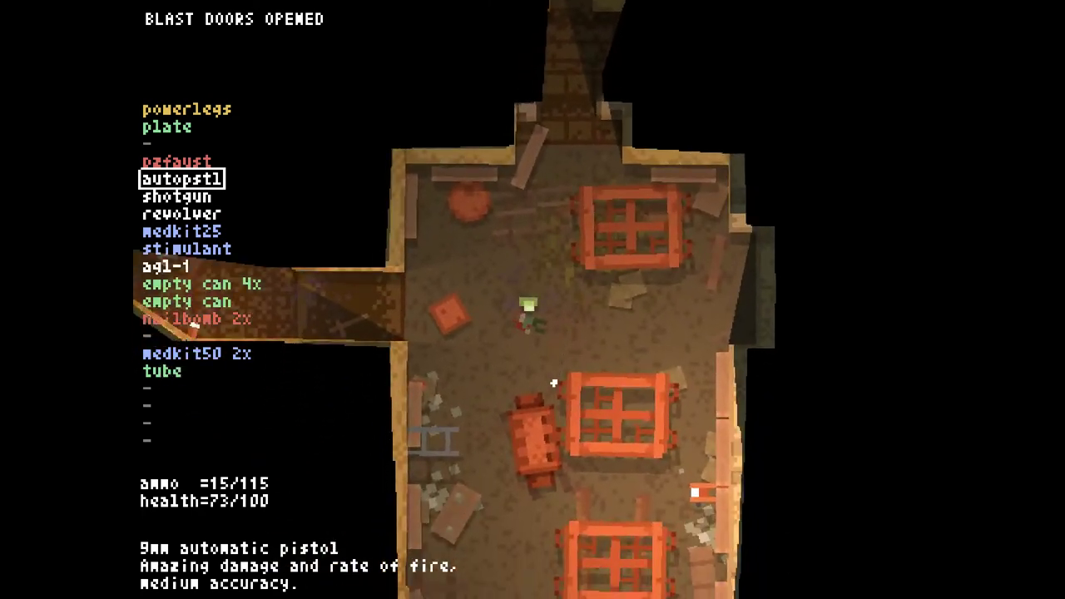
Walk south through the cross-shaped room into the large room, checking the facility map
key(s)
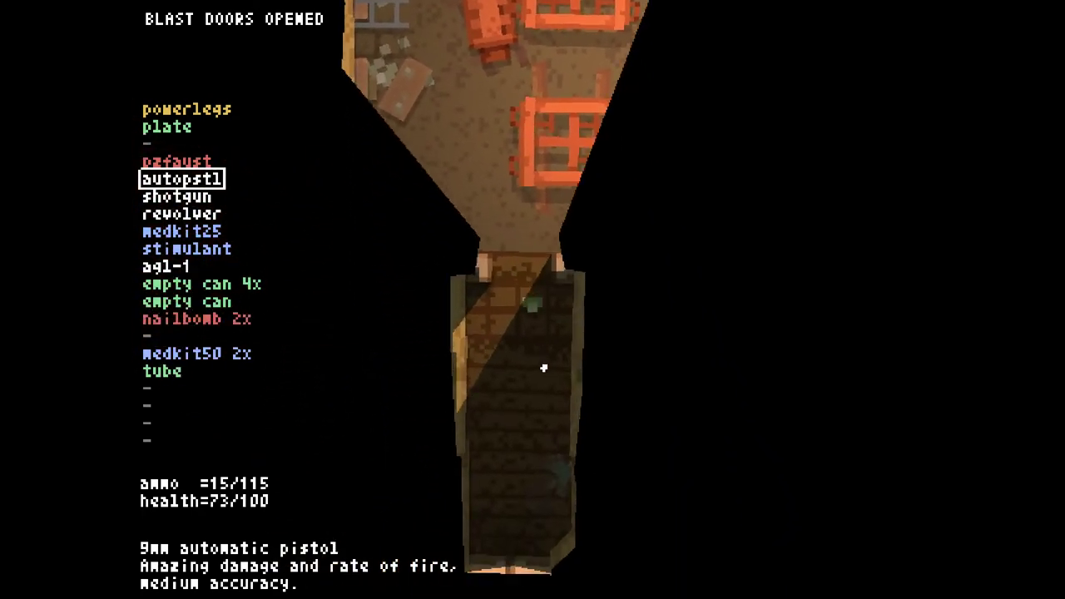
key(s)
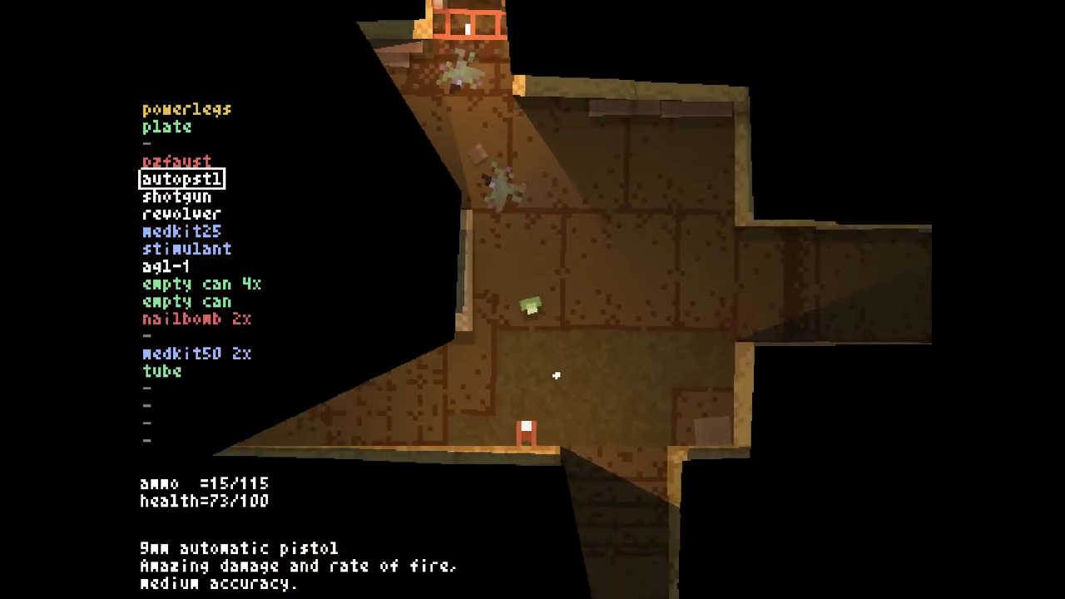
key(Tab)
key(Tab)
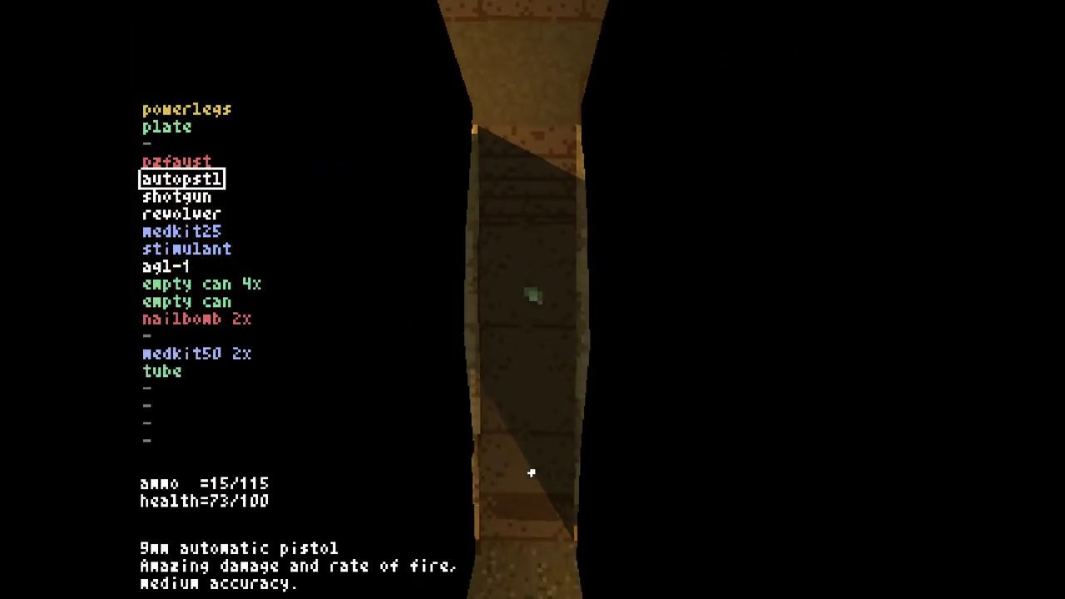
key(s)
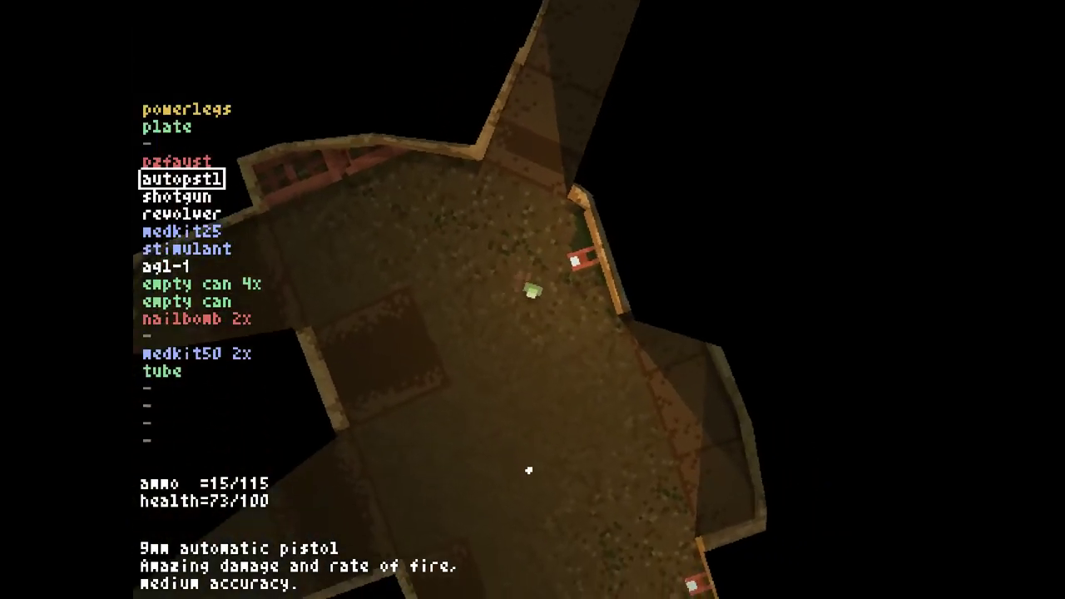
key(w)
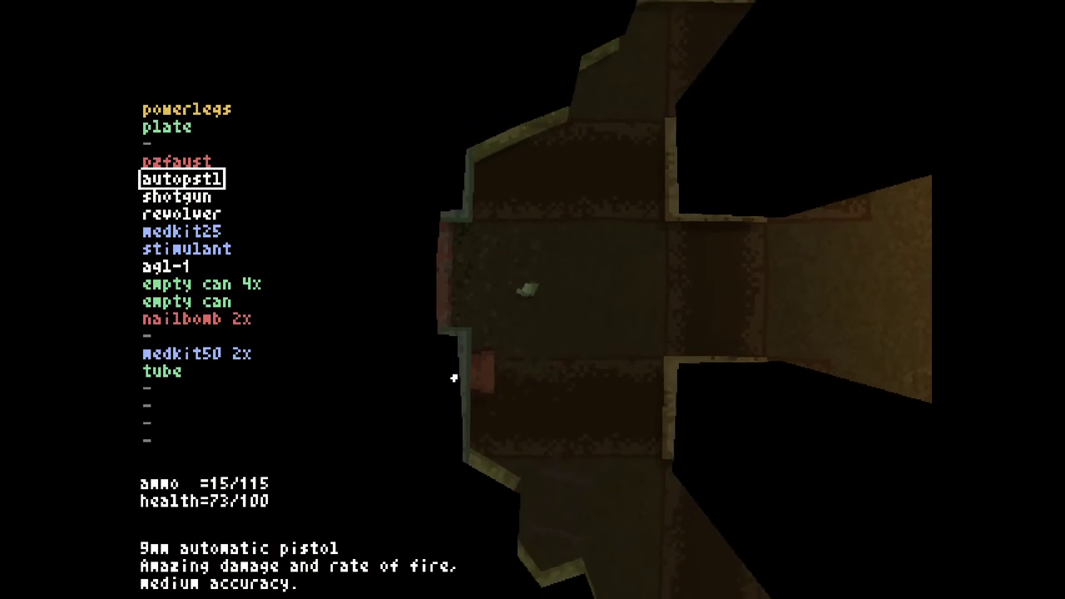
key(Tab)
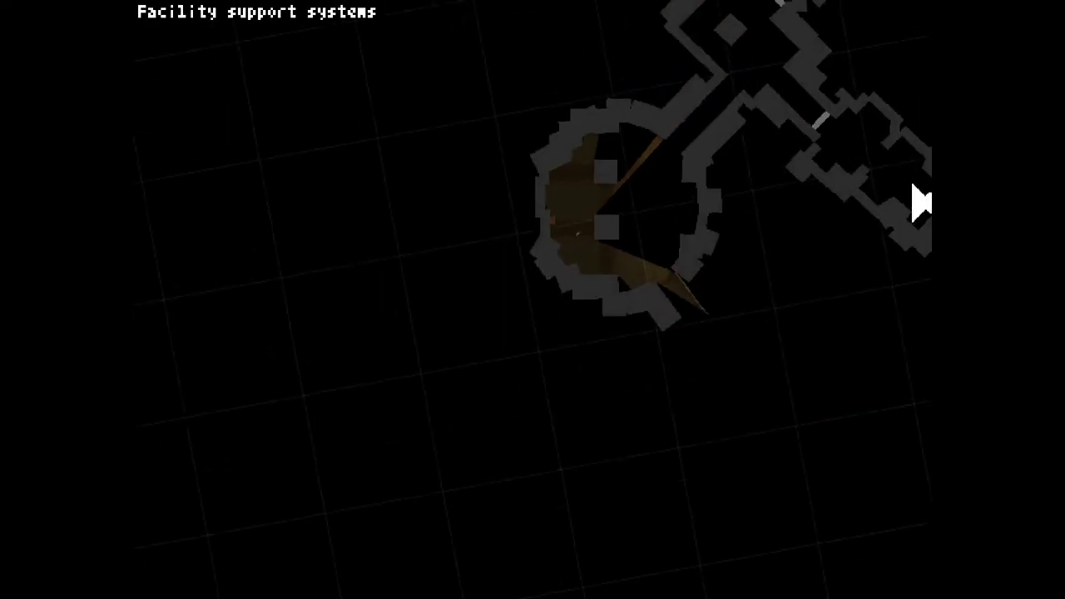
key(Tab)
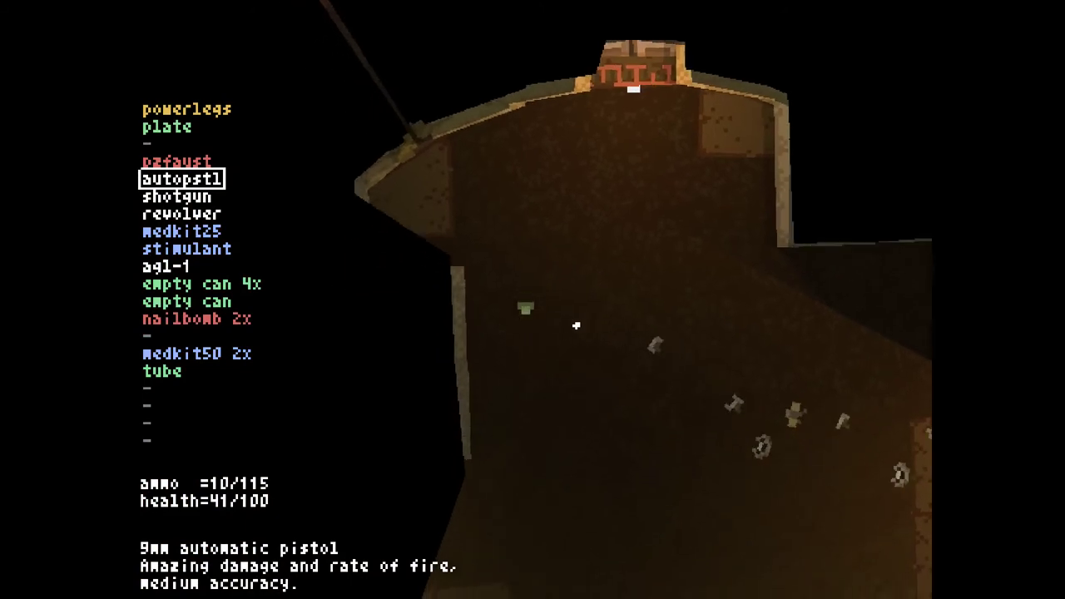
scroll(577, 325, down, 4)
scroll(576, 326, down, 1)
scroll(576, 325, down, 2)
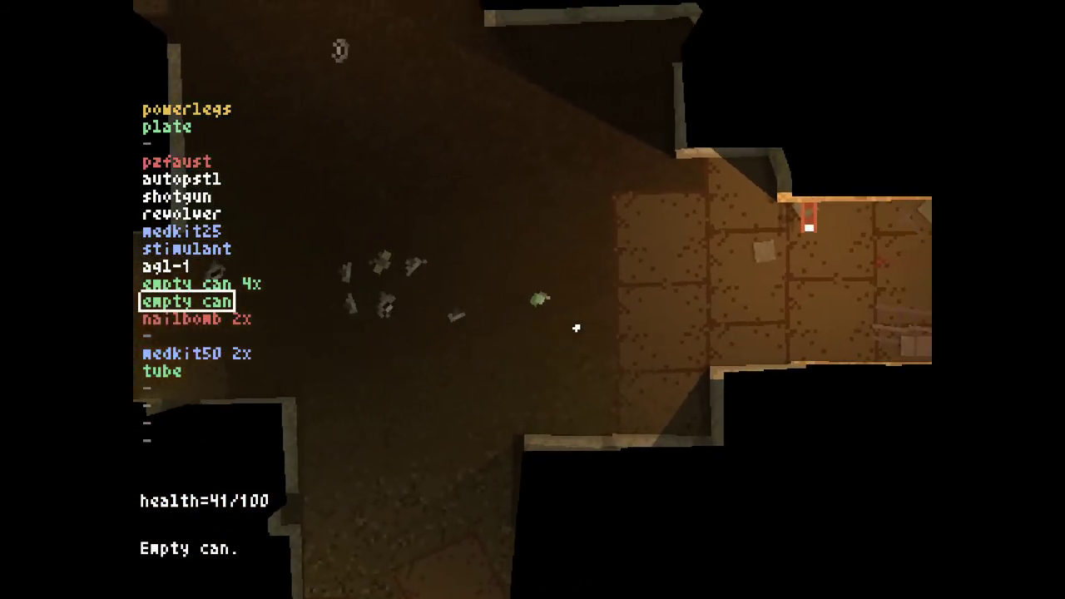
scroll(576, 325, down, 2)
scroll(576, 326, up, 1)
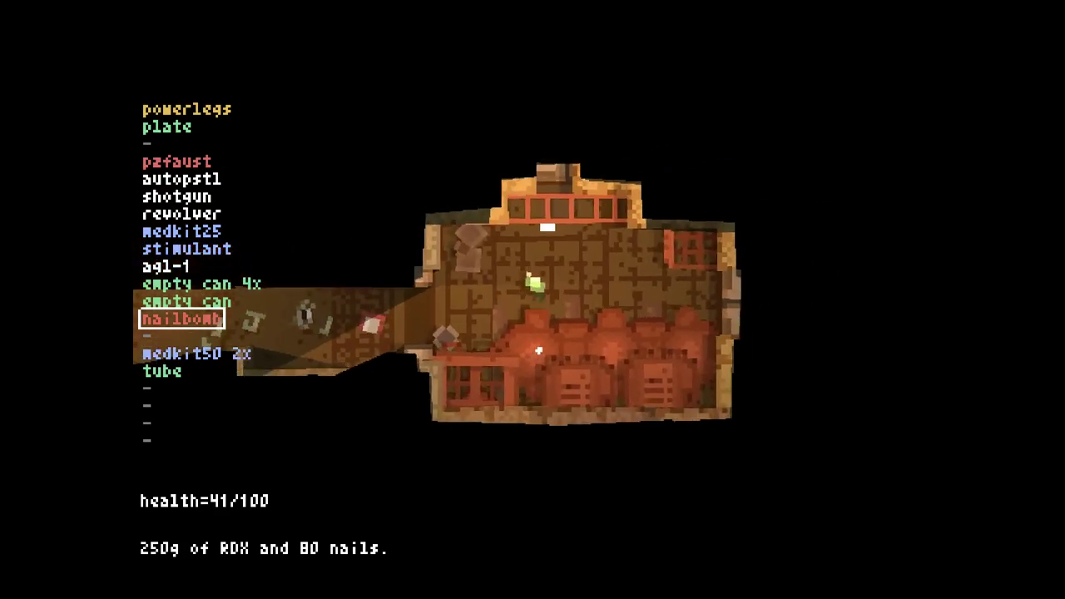
Hide the inventory list and advance into the red machinery room
key(Escape)
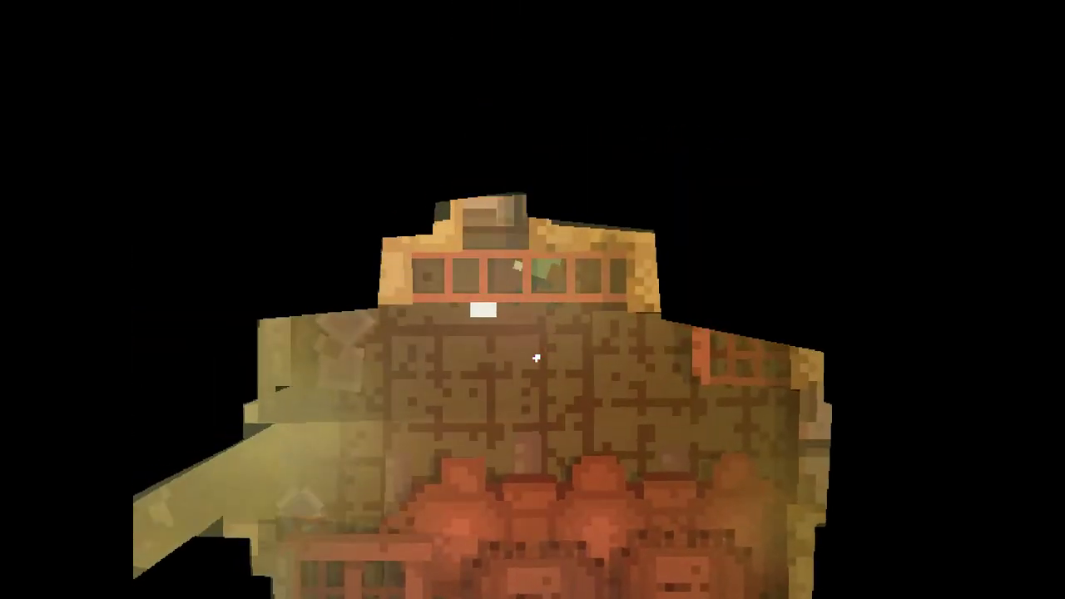